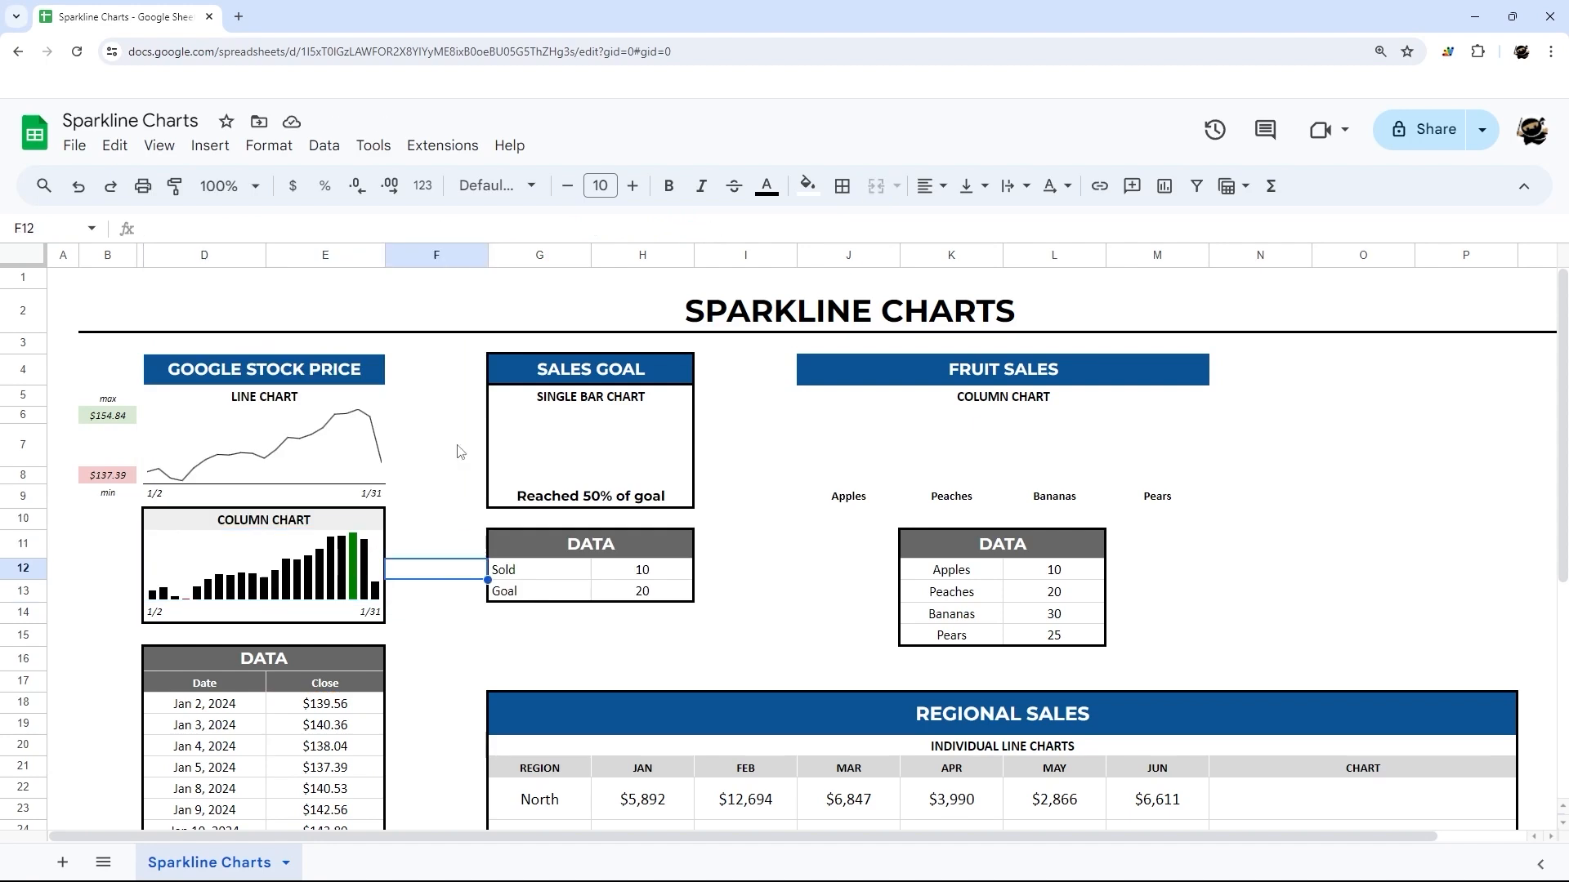
pyautogui.click(524, 613)
pyautogui.write('Remaining')
pyautogui.press('Tab')
pyautogui.write('=H13-H12')
pyautogui.press('Return')
pyautogui.moveTo(642, 614); pyautogui.dragTo(521, 621)
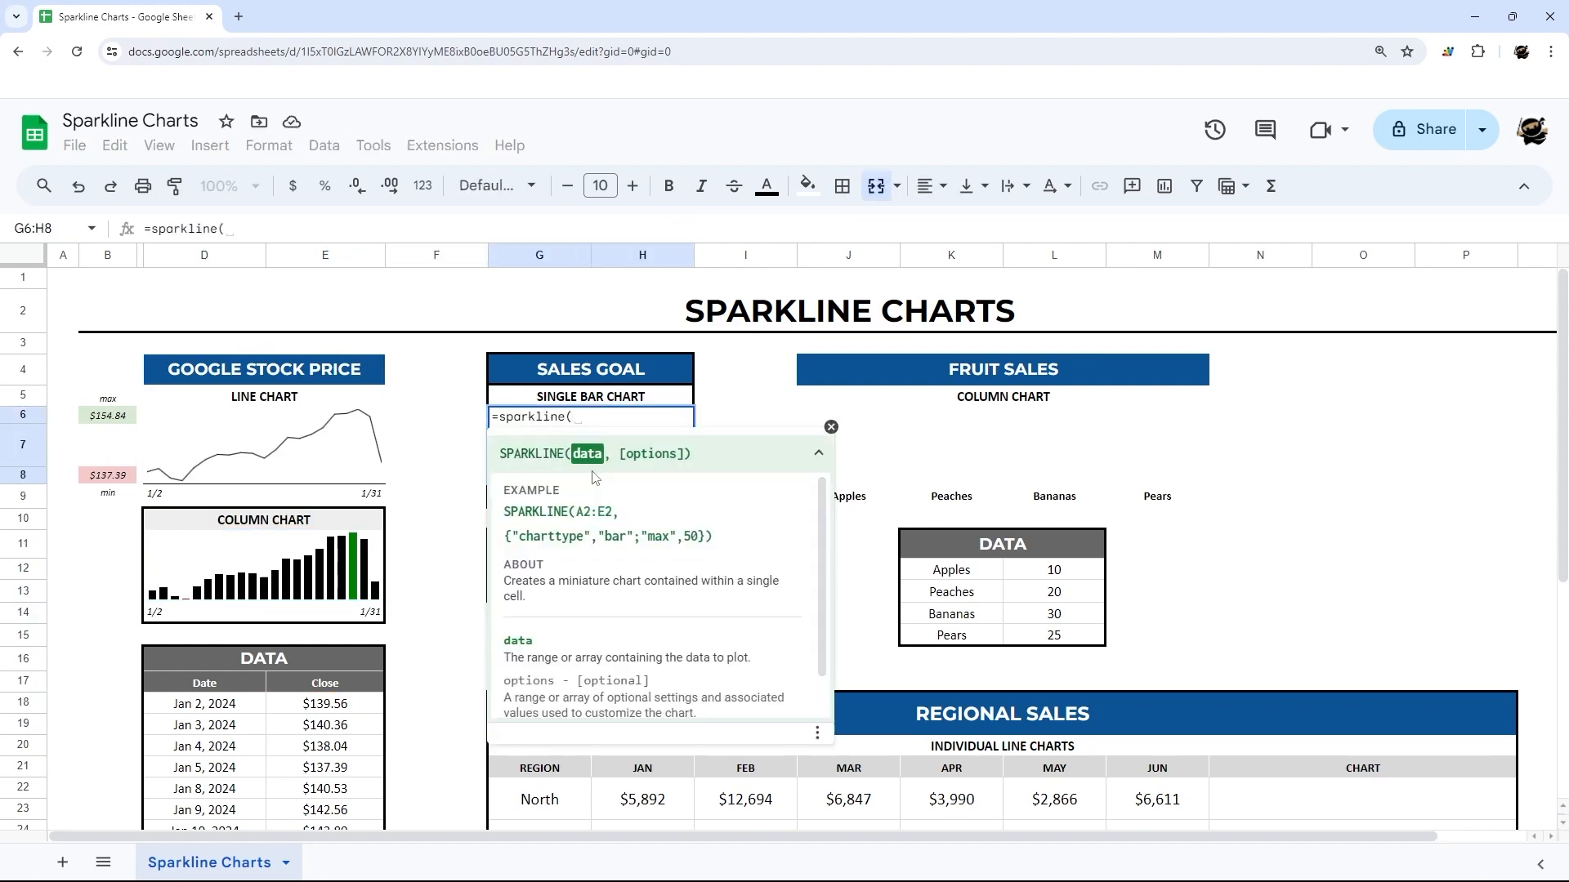
# - Build a bar sparkline for the sales goal from H12 and H13-H12, with color1 #6aa84f and color2 #f6b26b
pyautogui.moveTo(642, 570)
pyautogui.mouseDown()
pyautogui.moveTo(642, 591)
pyautogui.moveTo(646, 574)
pyautogui.mouseUp()
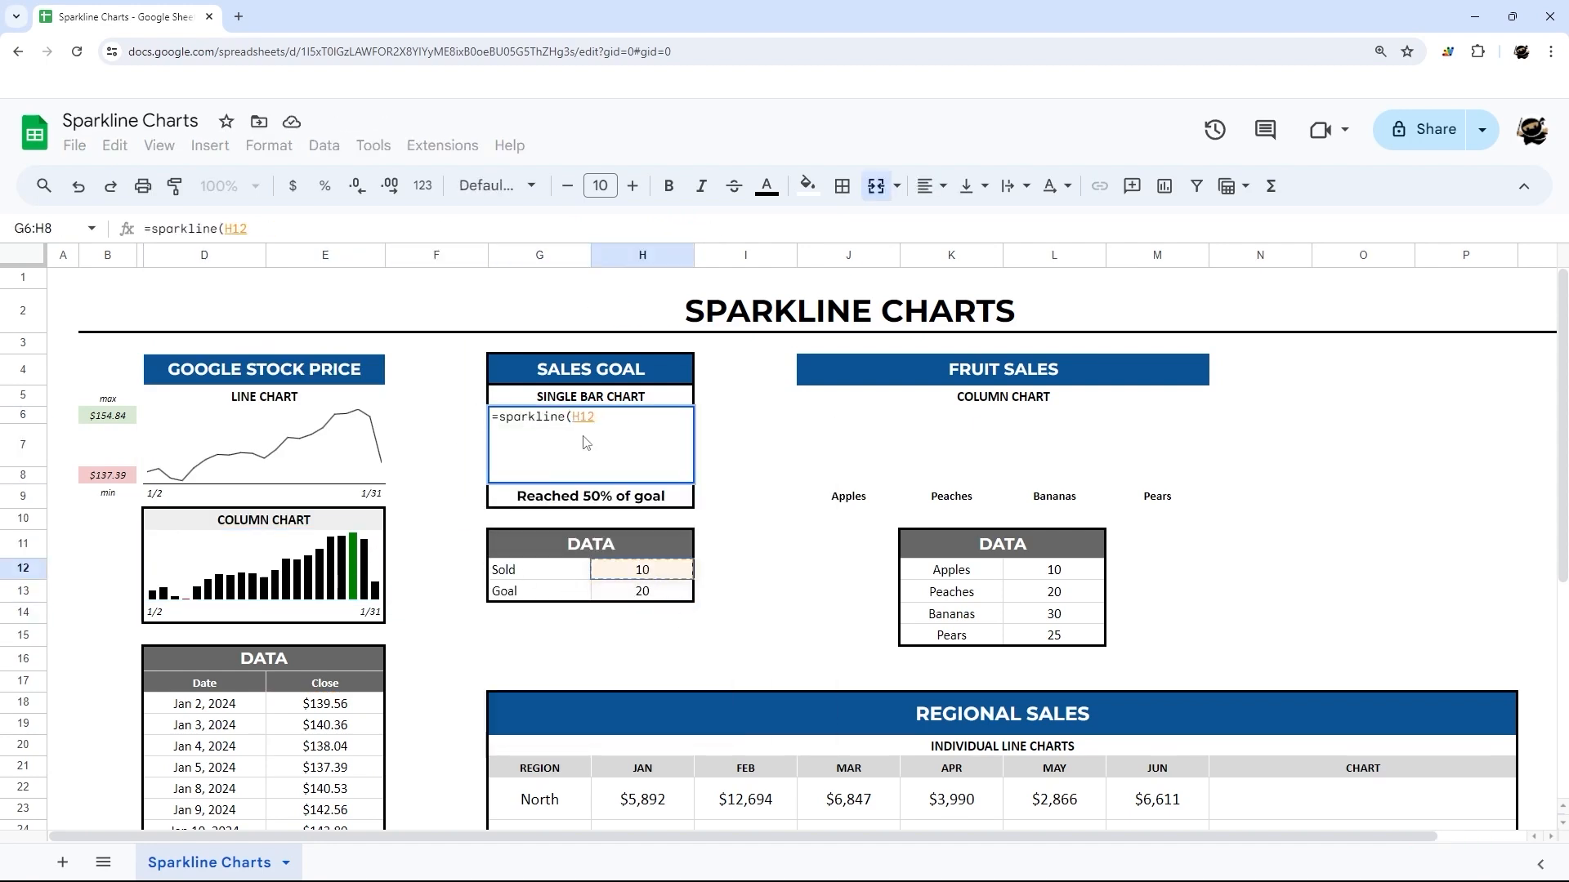
pyautogui.press('BackSpace')
pyautogui.press('BackSpace')
pyautogui.press('BackSpace')
pyautogui.write('{H12,H13-H12},{"chartt')
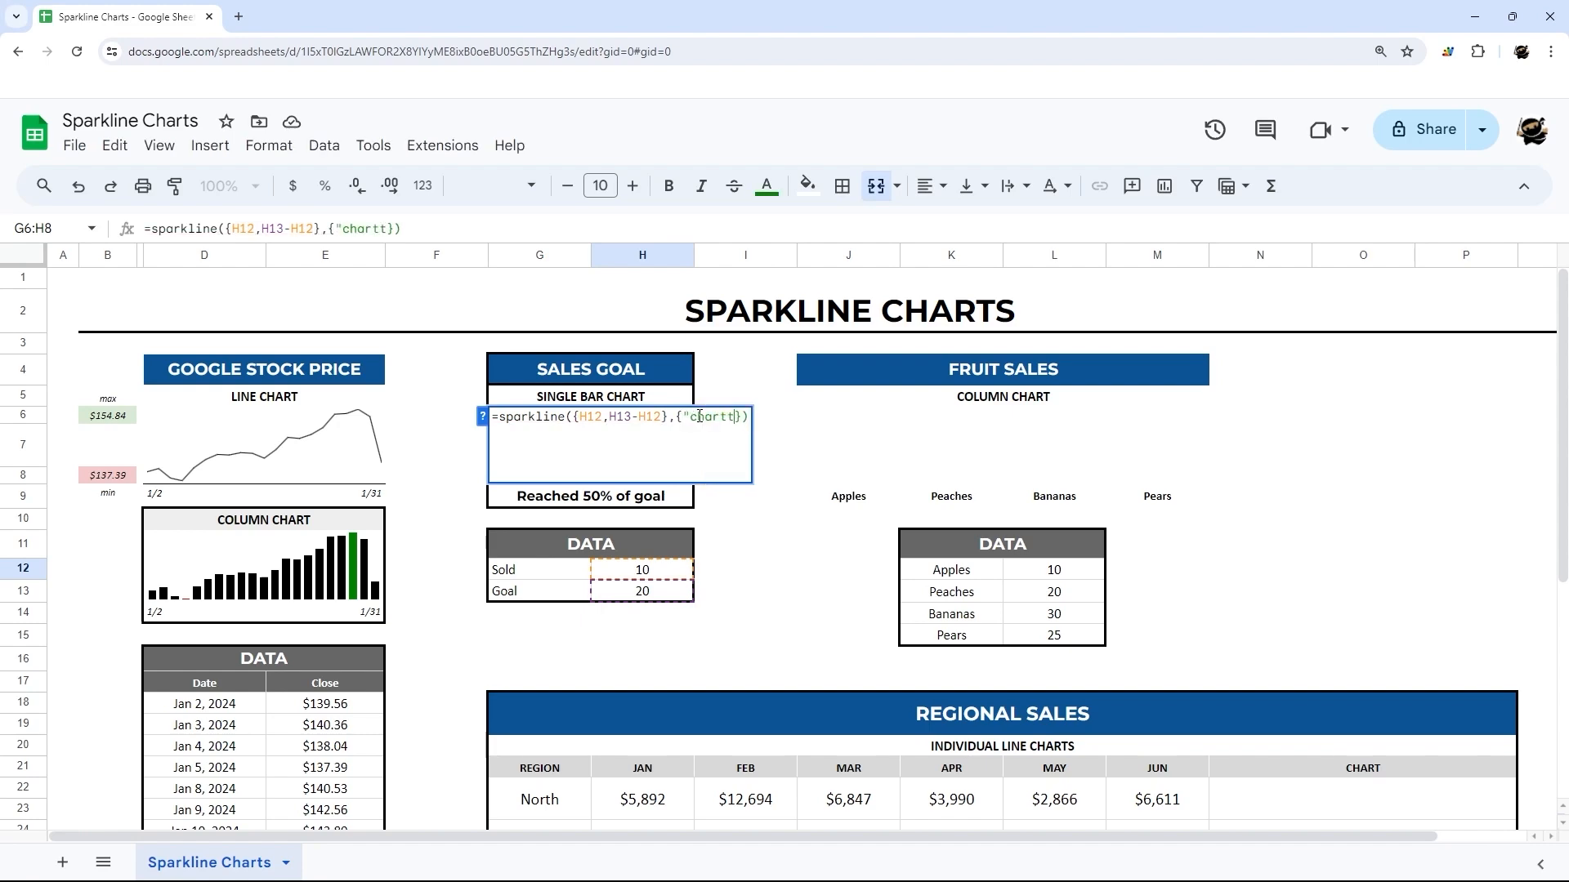
pyautogui.write('ype","bar";"color1","#6aa84f";"color2","#f6b26b"')
pyautogui.press('Return')
pyautogui.click(639, 577)
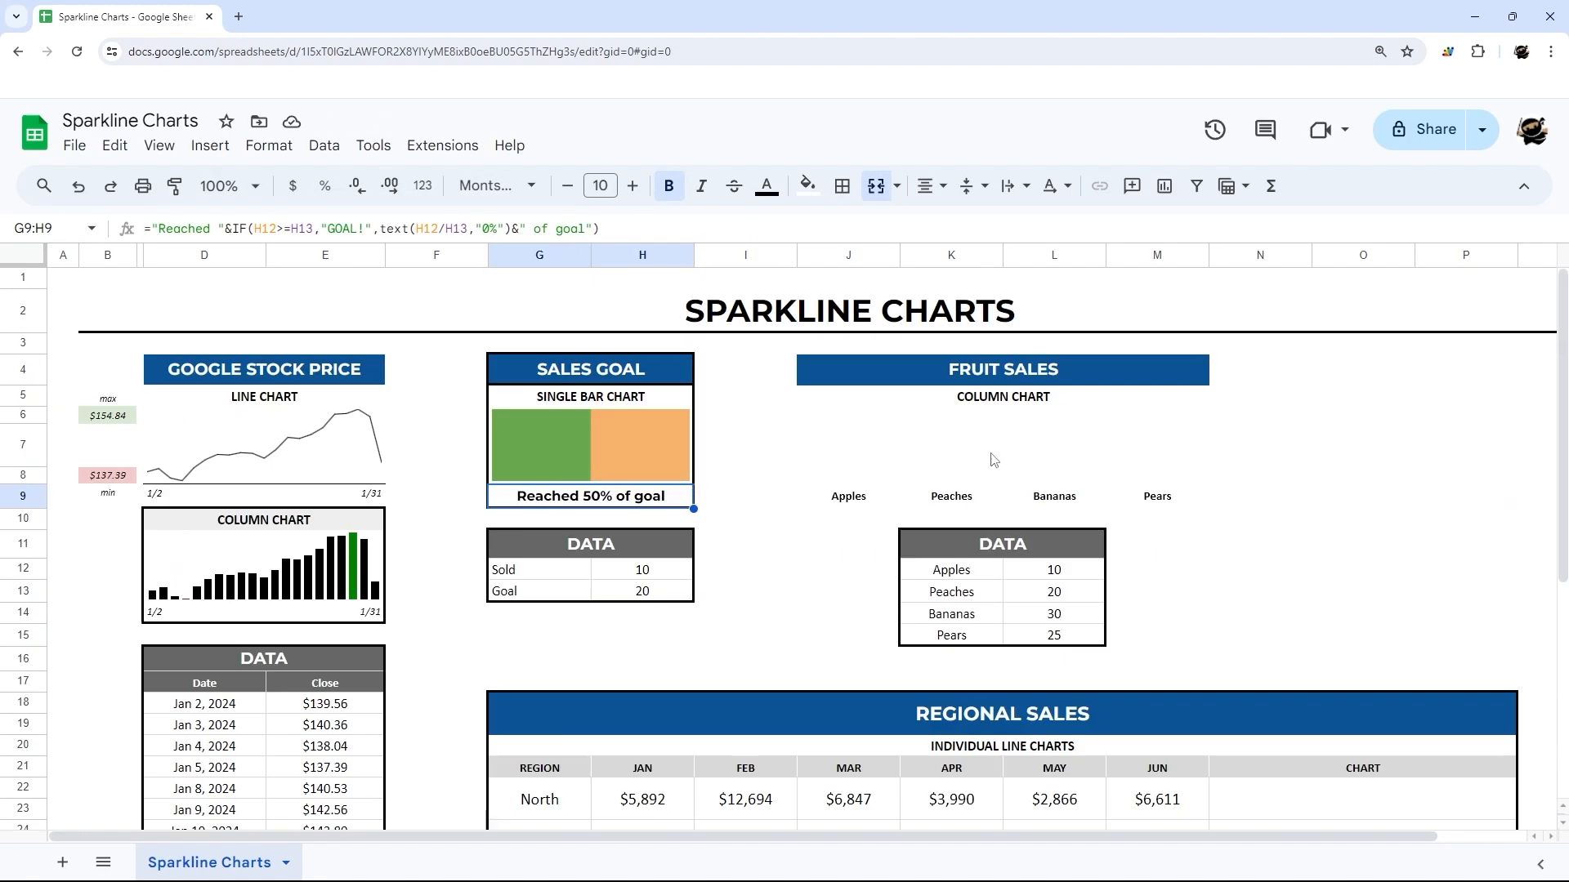
# - Build a column sparkline of the fruit sales in L12:L15 above the fruit labels, with ymin 0 and color #6fa8dc
pyautogui.click(992, 458)
pyautogui.moveTo(838, 503); pyautogui.dragTo(1160, 503)
pyautogui.click(1038, 454)
pyautogui.write('=SPARKLINE(')
pyautogui.moveTo(1055, 572); pyautogui.dragTo(1059, 639)
pyautogui.write(',{"chartype","')
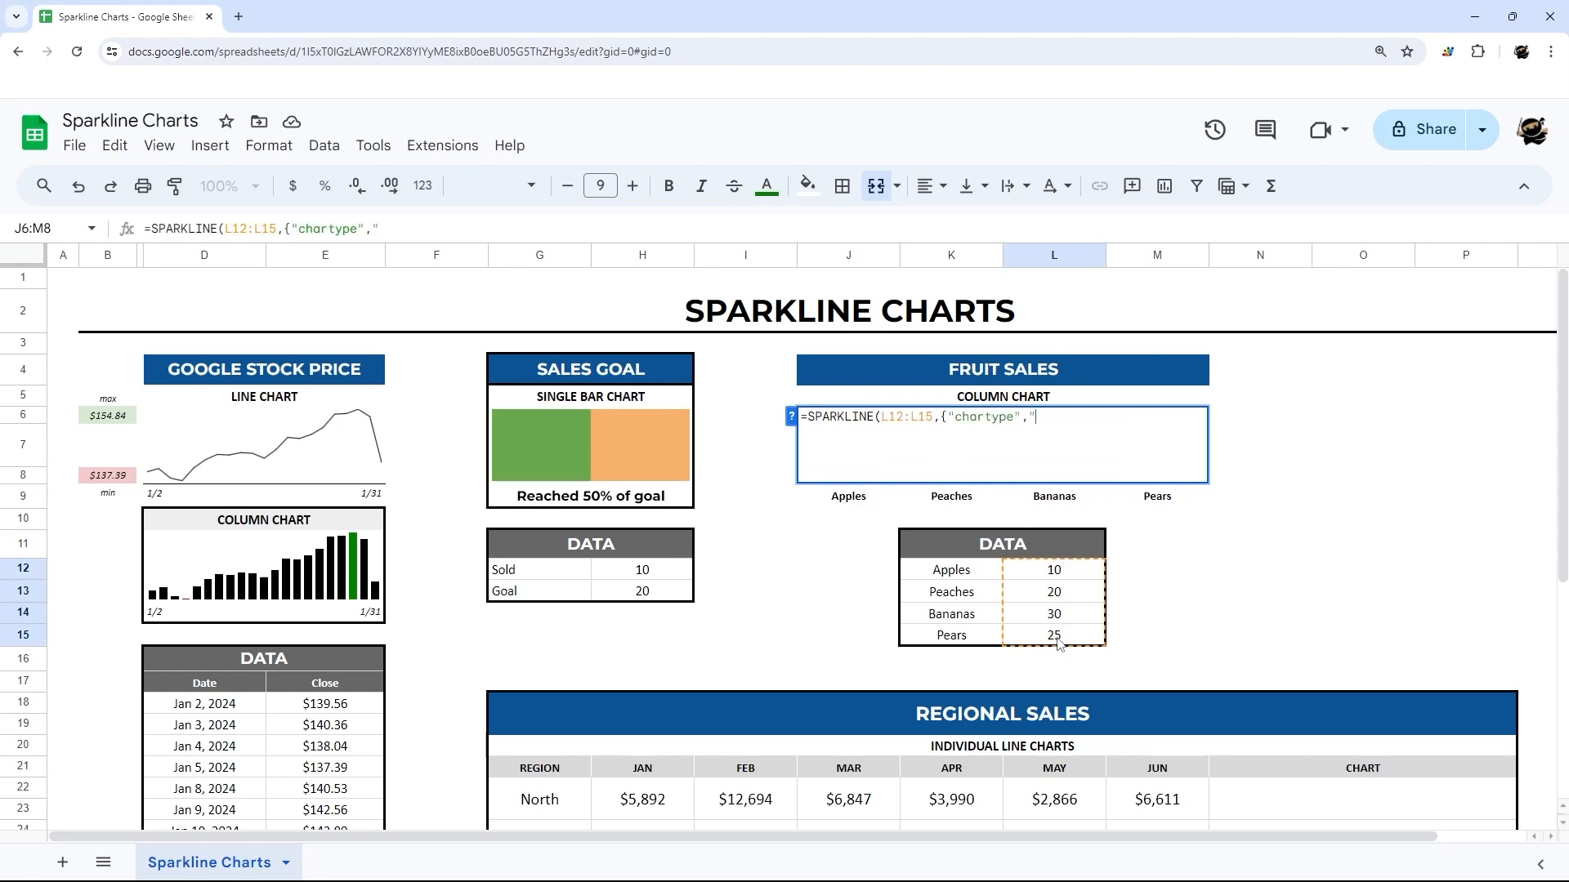
pyautogui.write('column";"ymin",0;"color","#6fa8dc"})')
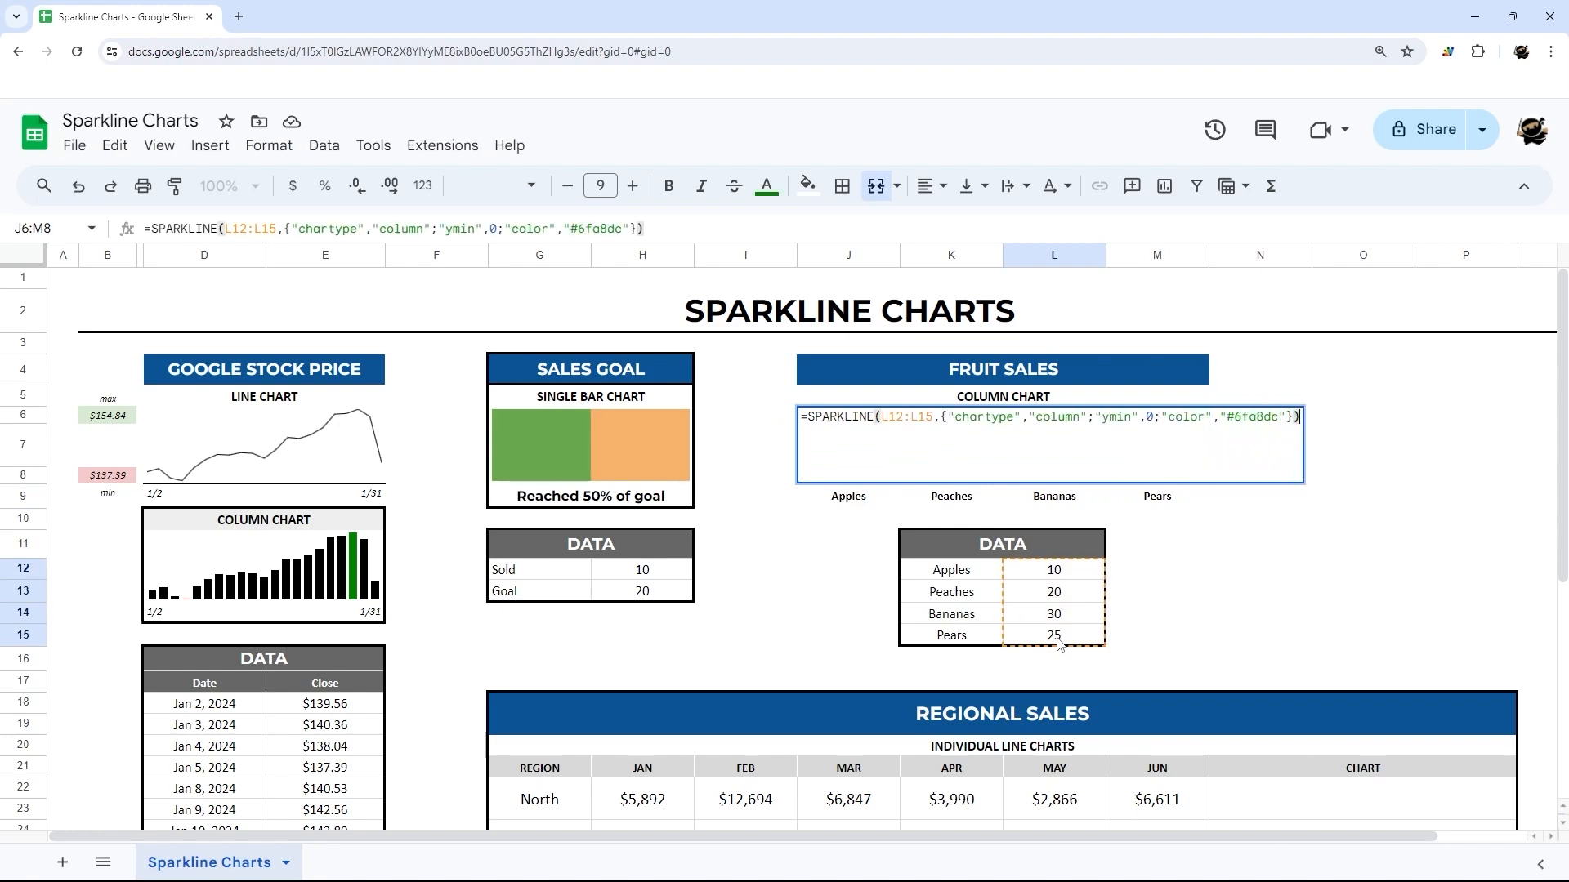
pyautogui.press('Return')
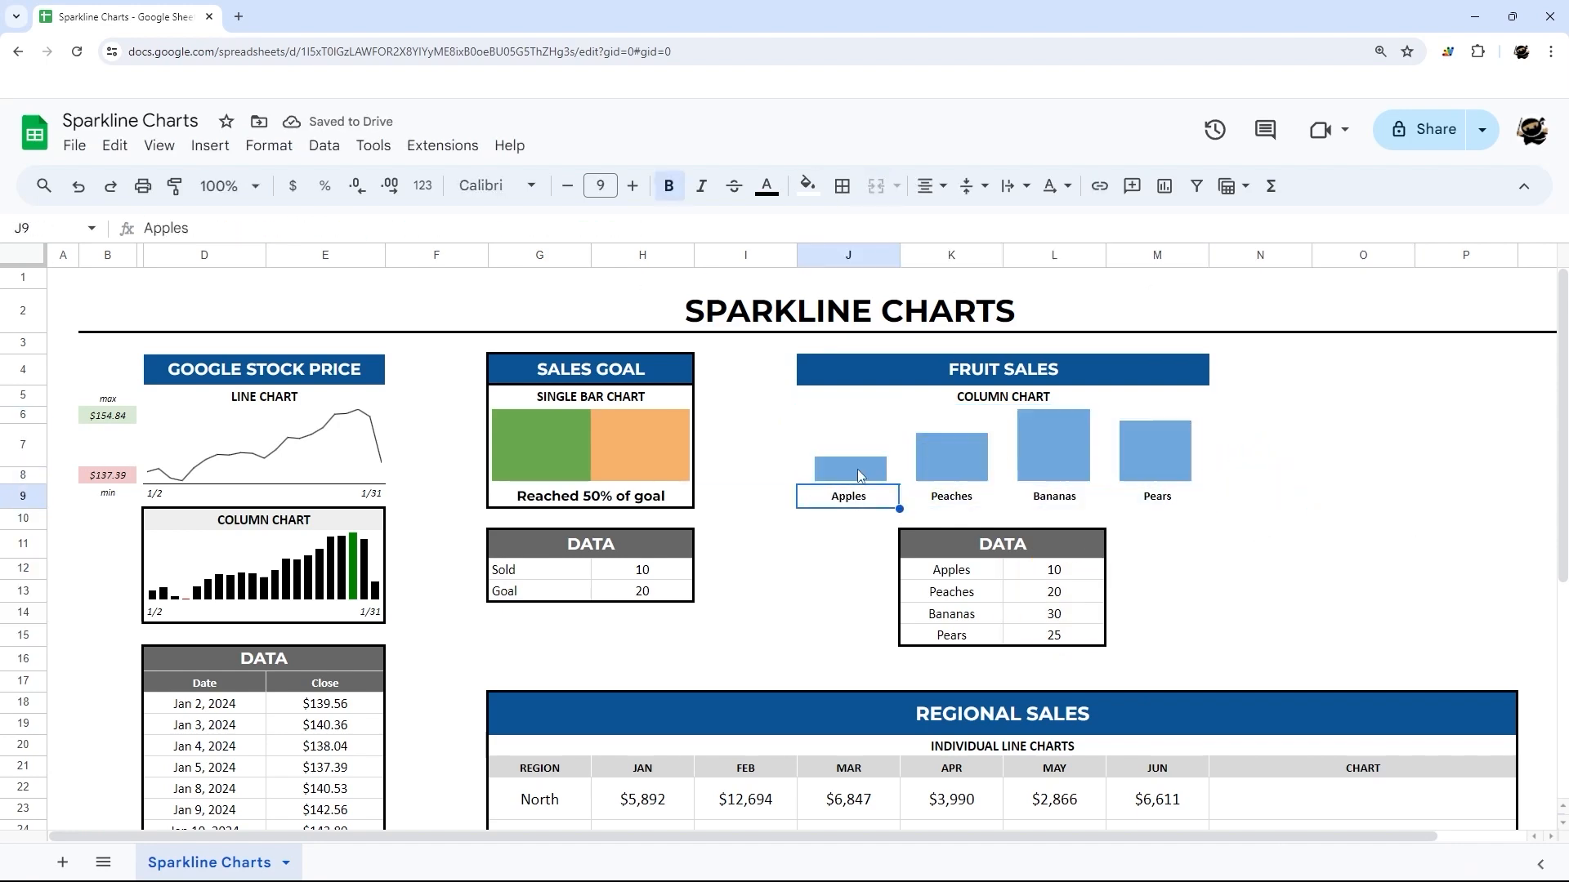
pyautogui.click(907, 458)
pyautogui.click(876, 186)
pyautogui.moveTo(848, 417); pyautogui.dragTo(1054, 474)
pyautogui.click(876, 187)
pyautogui.click(1054, 496)
pyautogui.hotkey('ctrl', 'z')
pyautogui.moveTo(964, 570); pyautogui.dragTo(973, 639)
pyautogui.click(1157, 496)
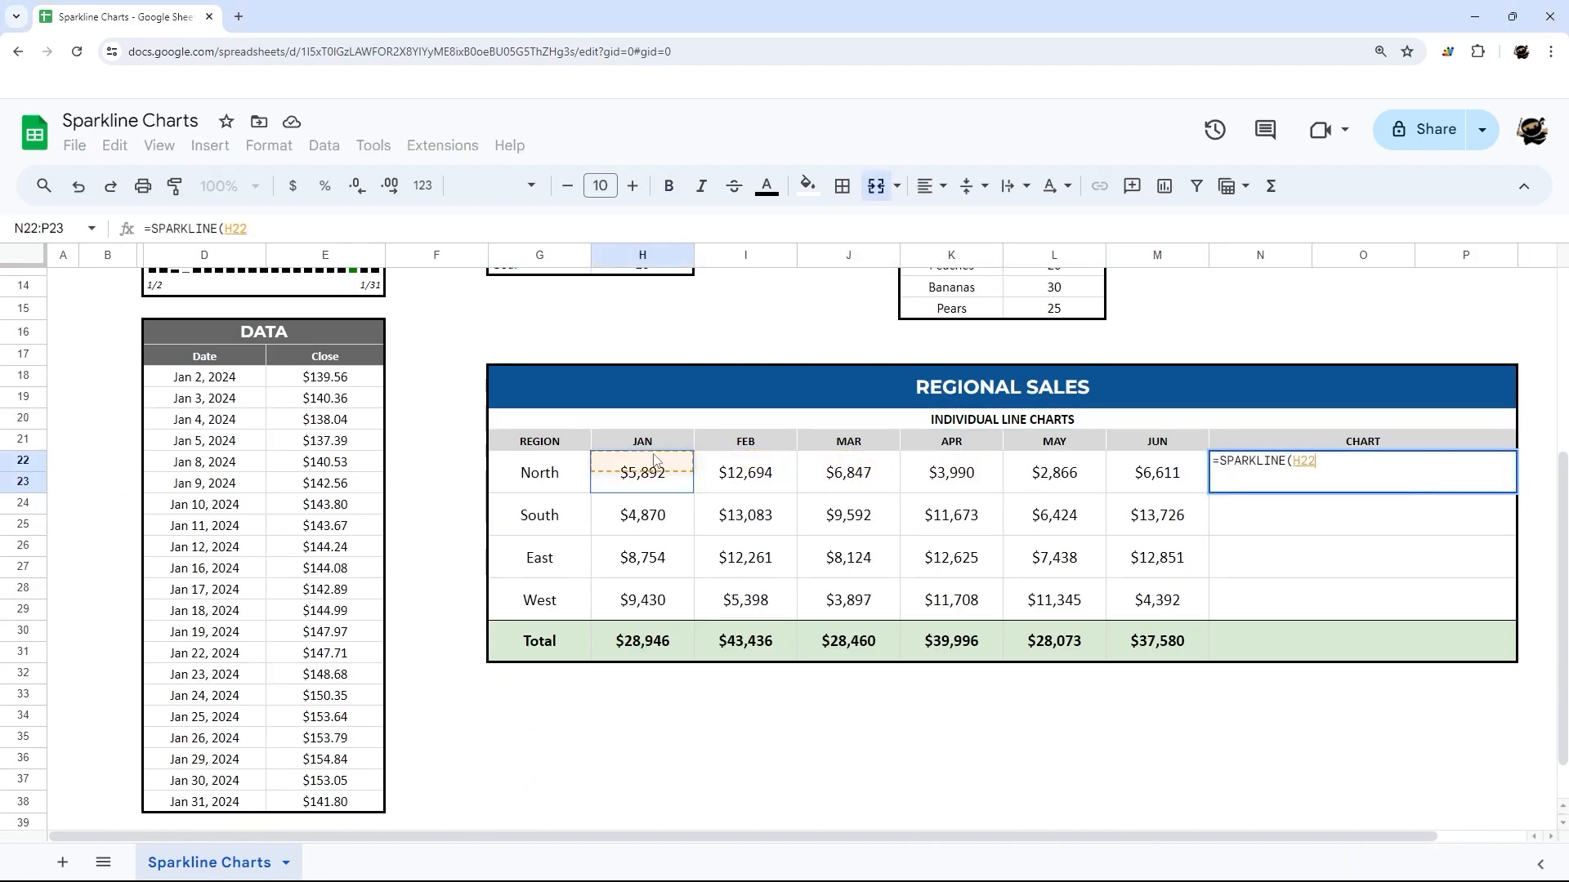
# - Chart North's sales H22:M22 as a green line sparkline with linewidth 2 in N22 and fill it down through the West row
pyautogui.moveTo(642, 472); pyautogui.dragTo(1157, 472)
pyautogui.press('Return')
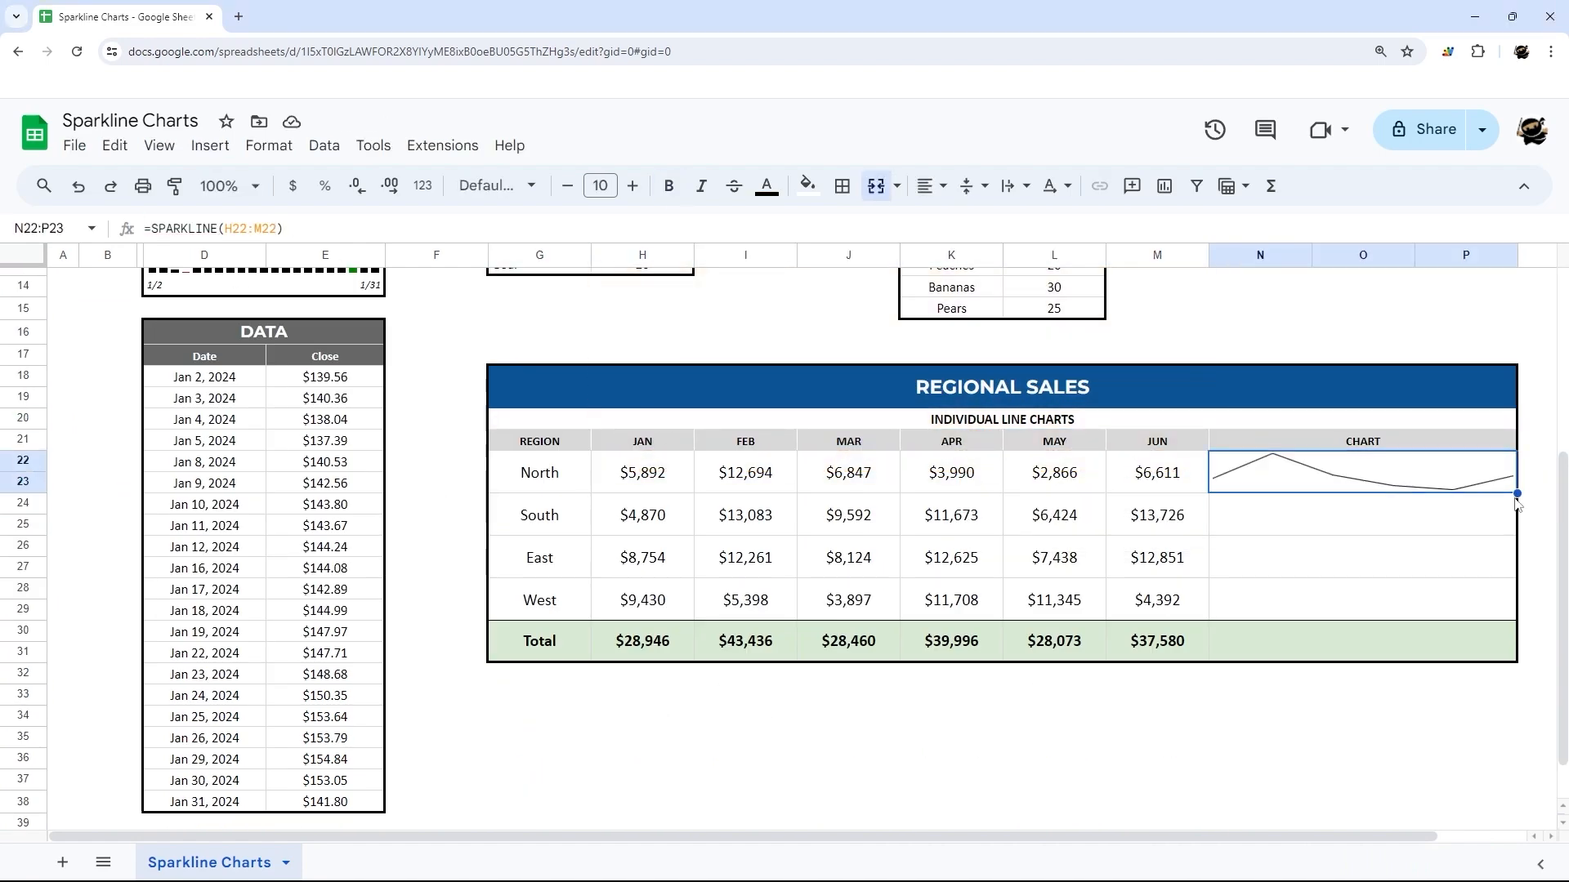
pyautogui.click(280, 228)
pyautogui.write(',{"charttype","line";"color","green";"linewidth",2}')
pyautogui.press('Return')
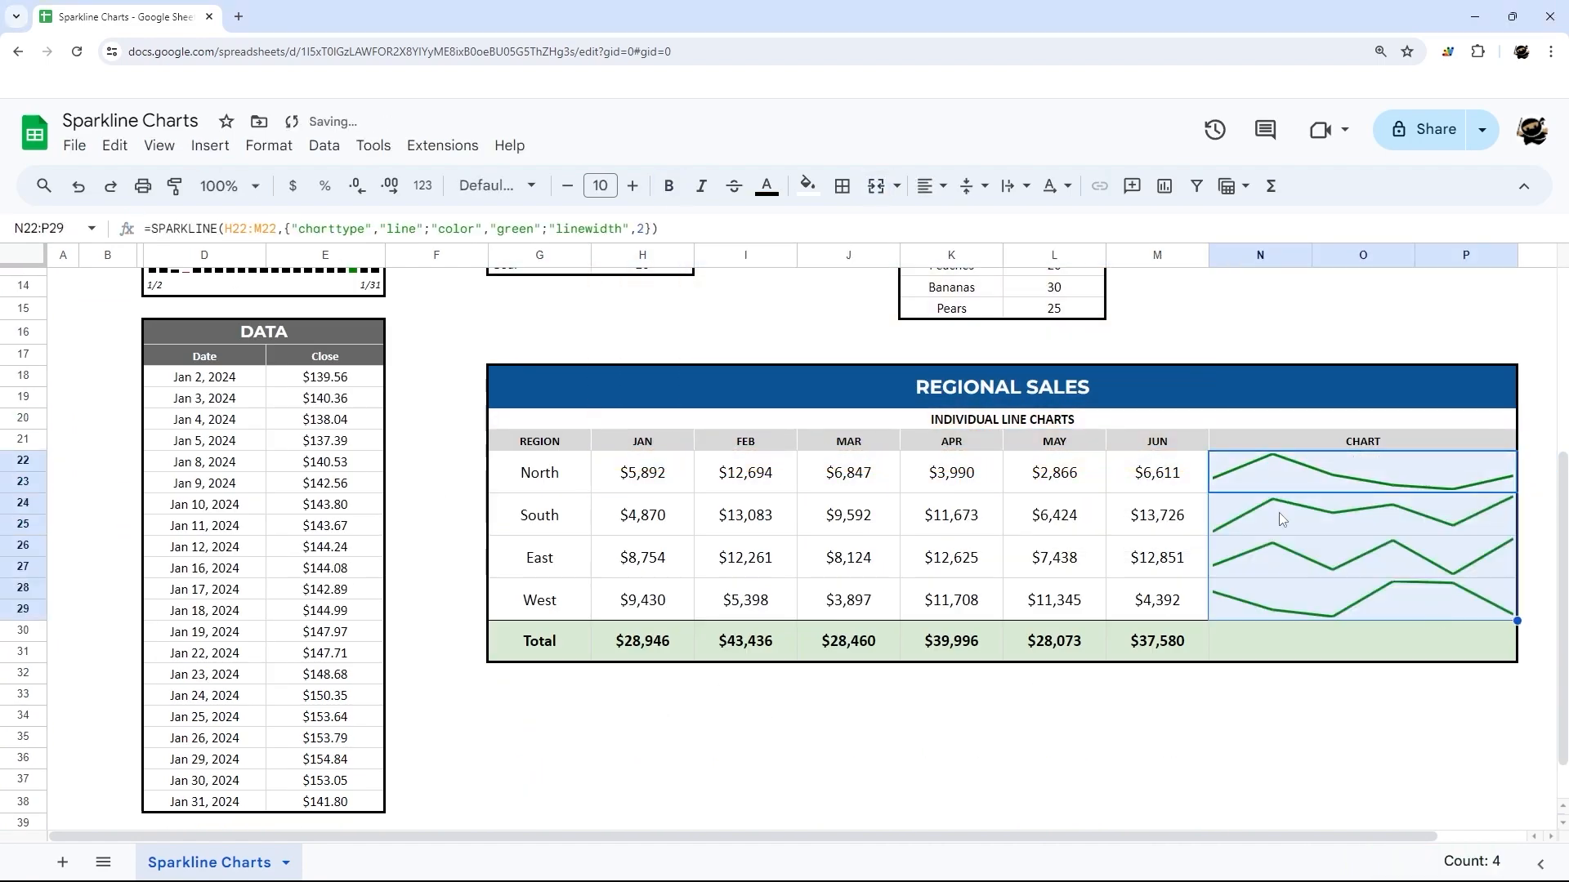
# - Add a green line sparkline of H30:M30 to the Total row with linewidth 3
pyautogui.rightClick(1334, 641)
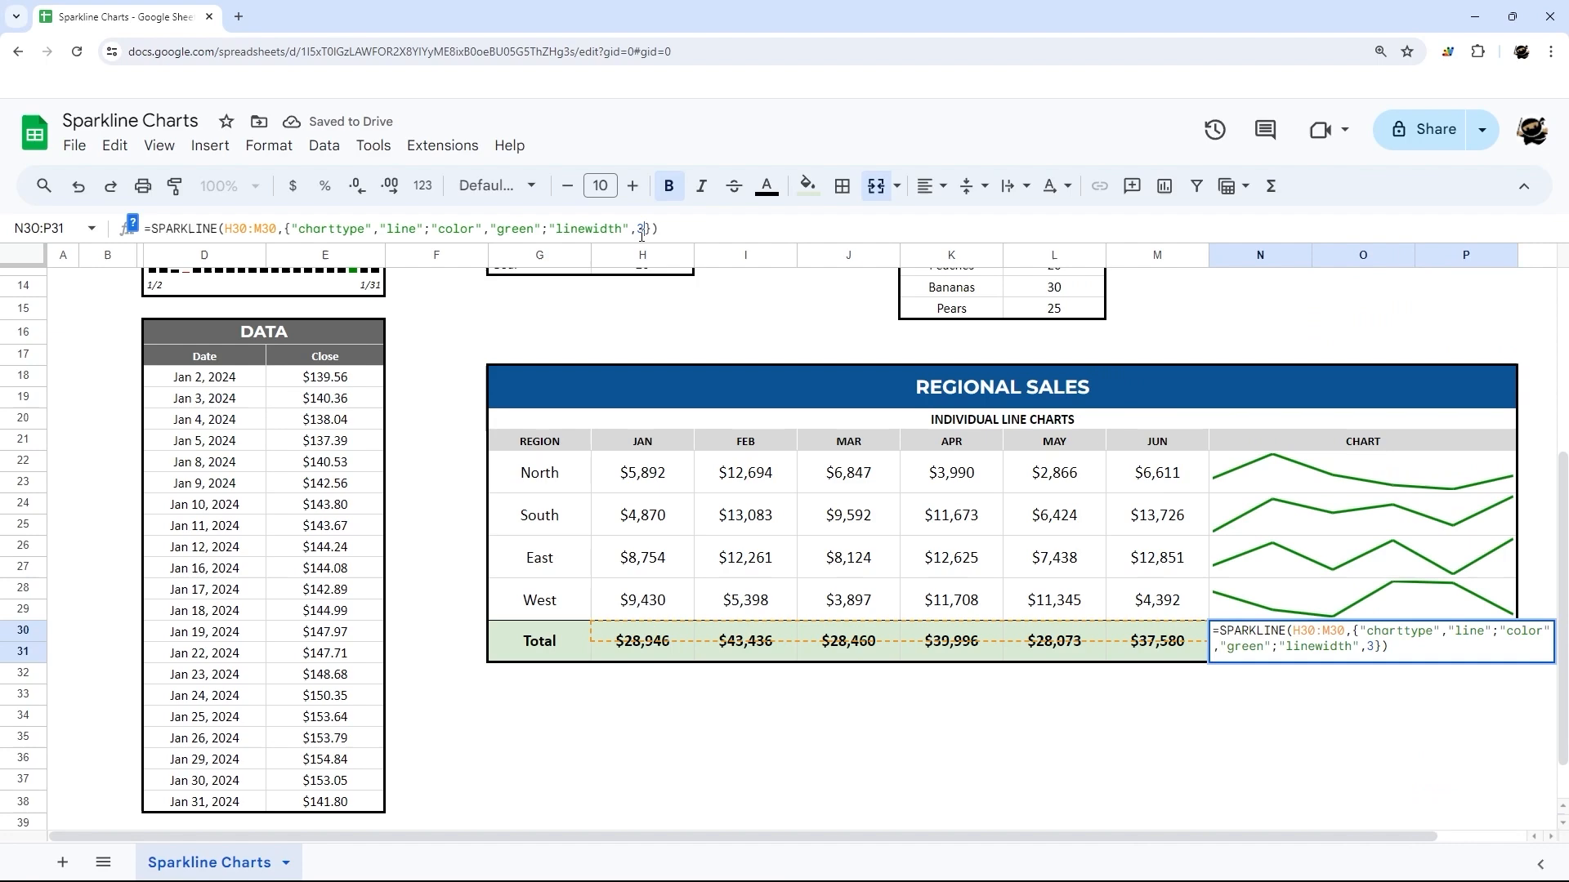
pyautogui.click(1360, 482)
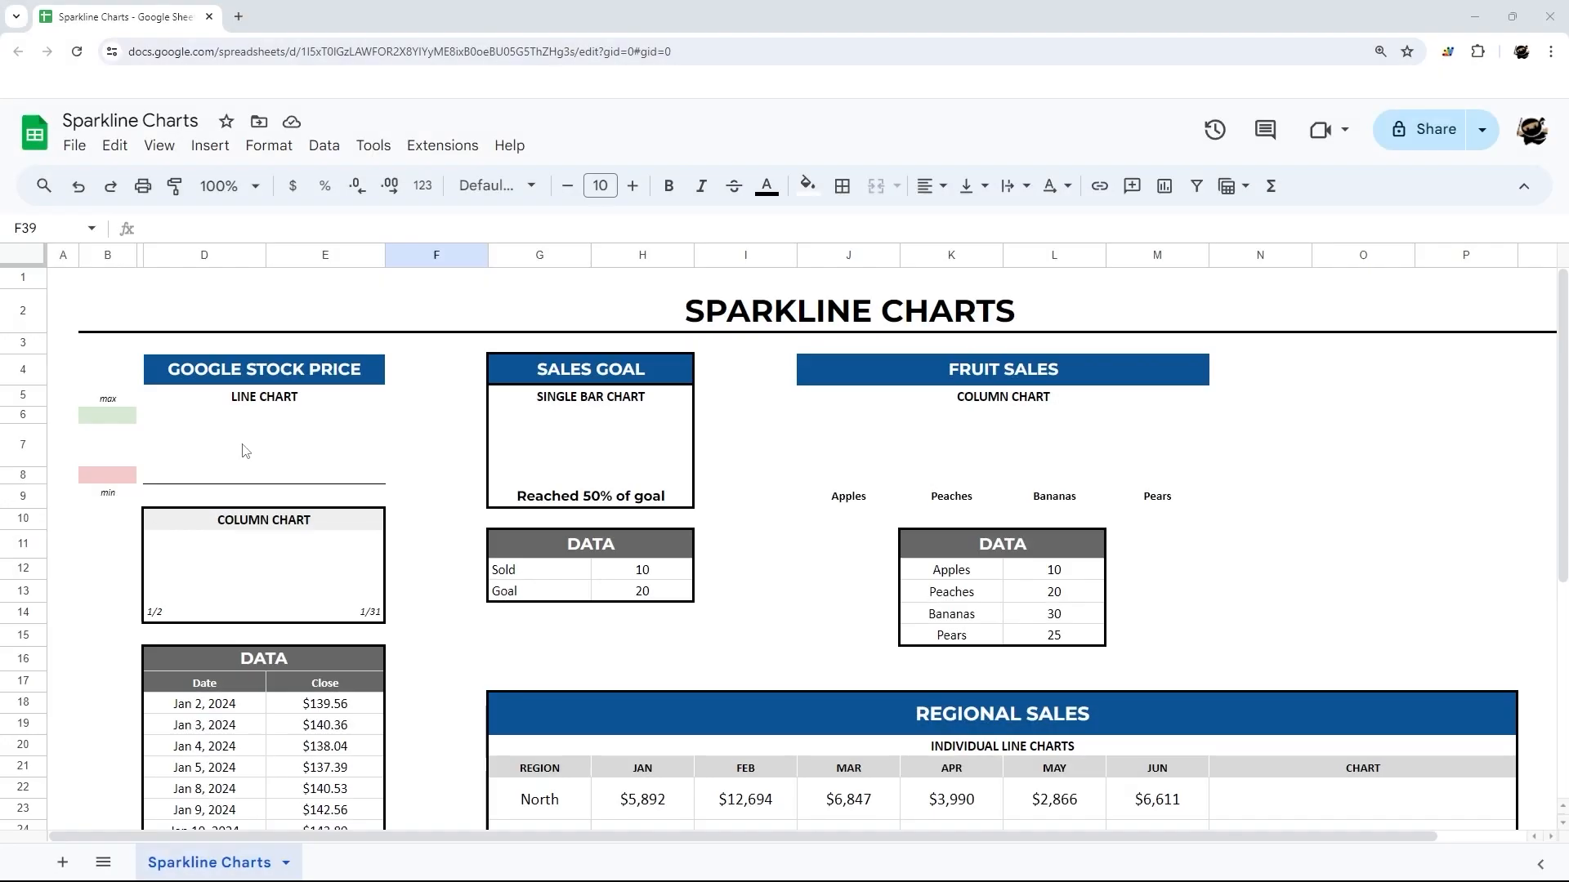
# - Create a default line sparkline of the closing prices E18:E38 in the Google Stock Price line chart cell D6
pyautogui.click(245, 451)
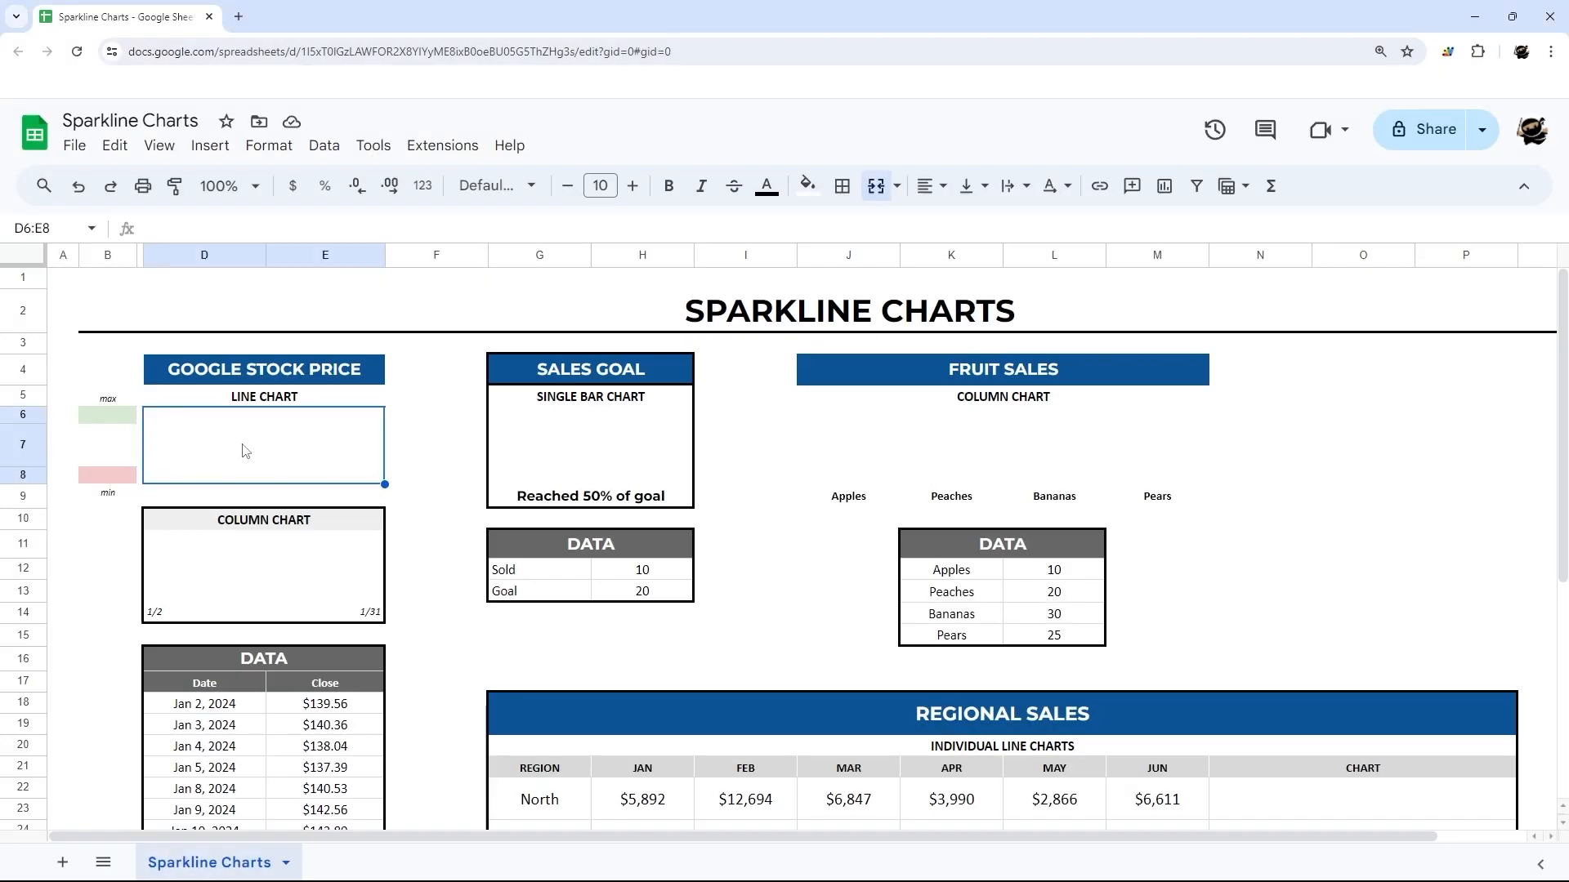
pyautogui.write('=')
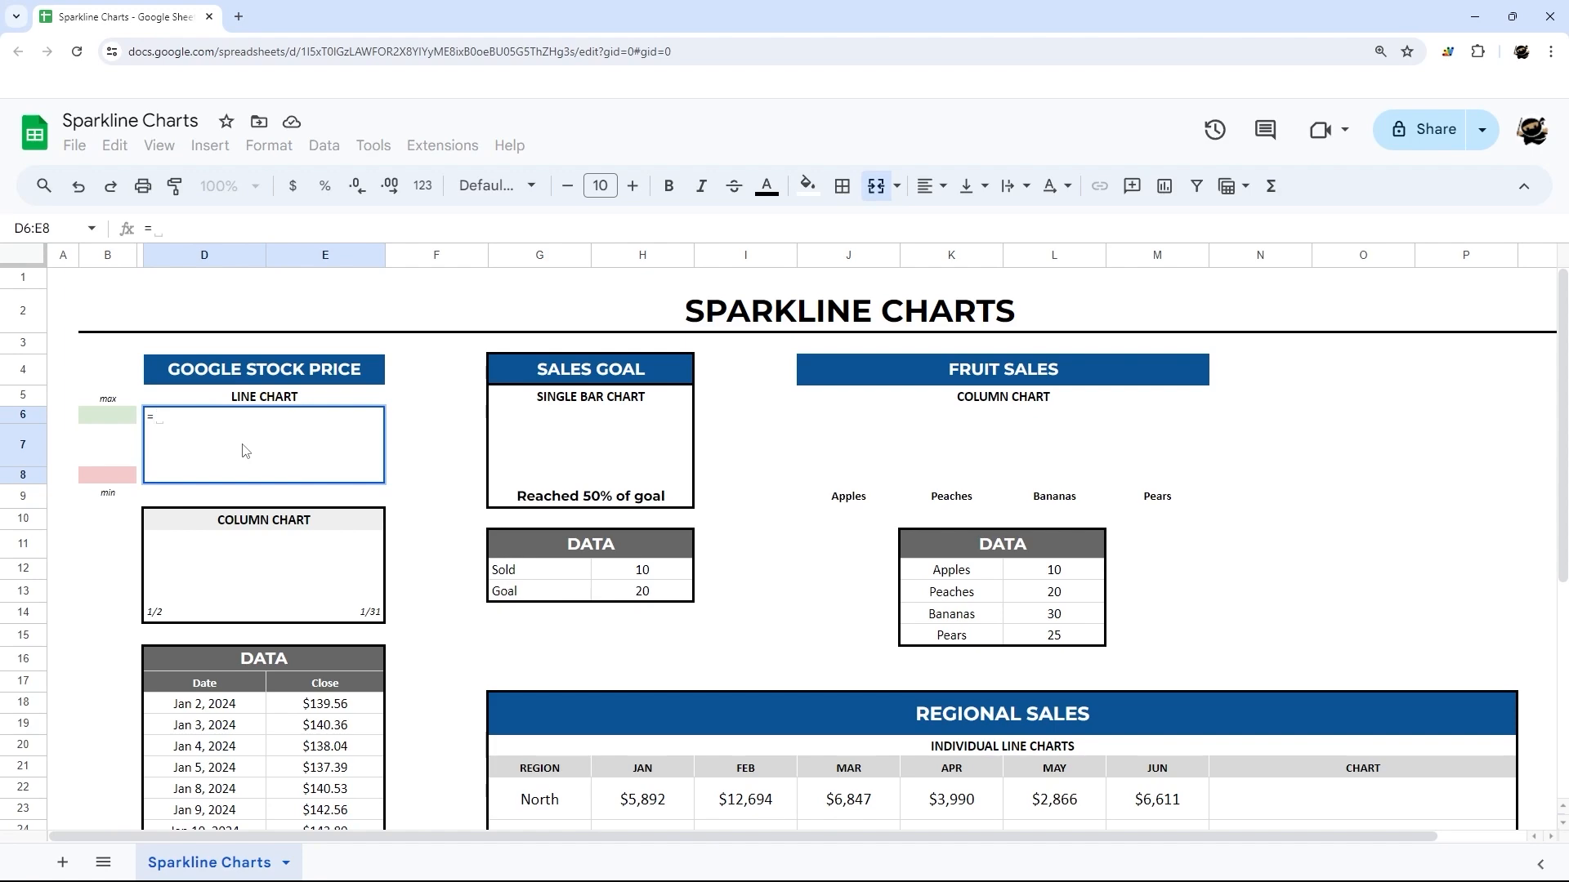
pyautogui.write('sparl')
pyautogui.press('BackSpace')
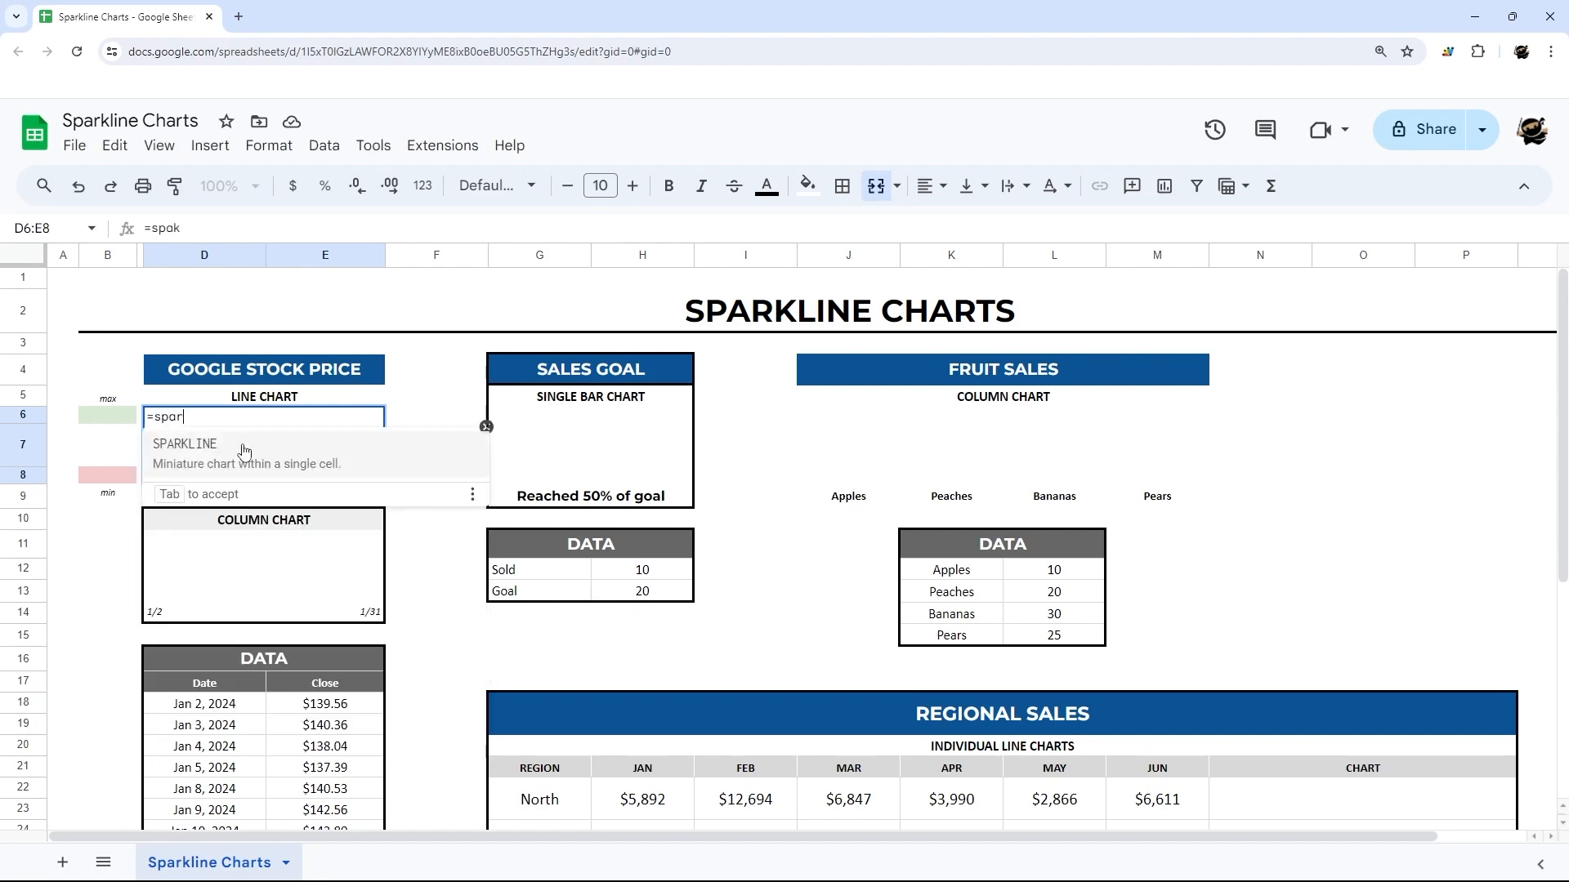
pyautogui.write('kline(')
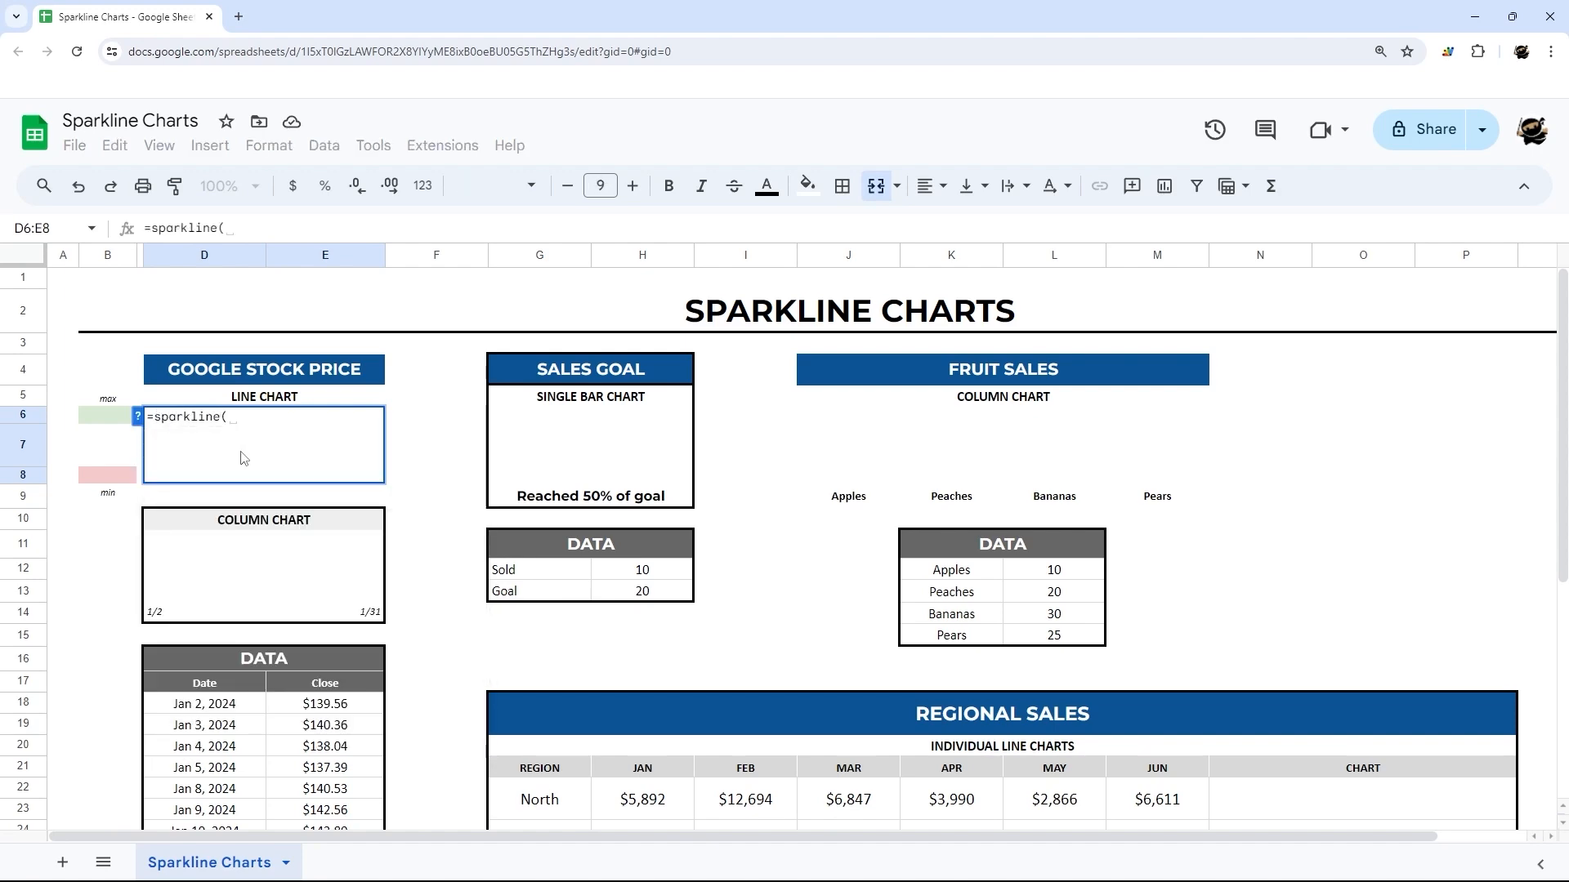
pyautogui.scroll(-3, 244, 458)
pyautogui.scroll(1, 311, 531)
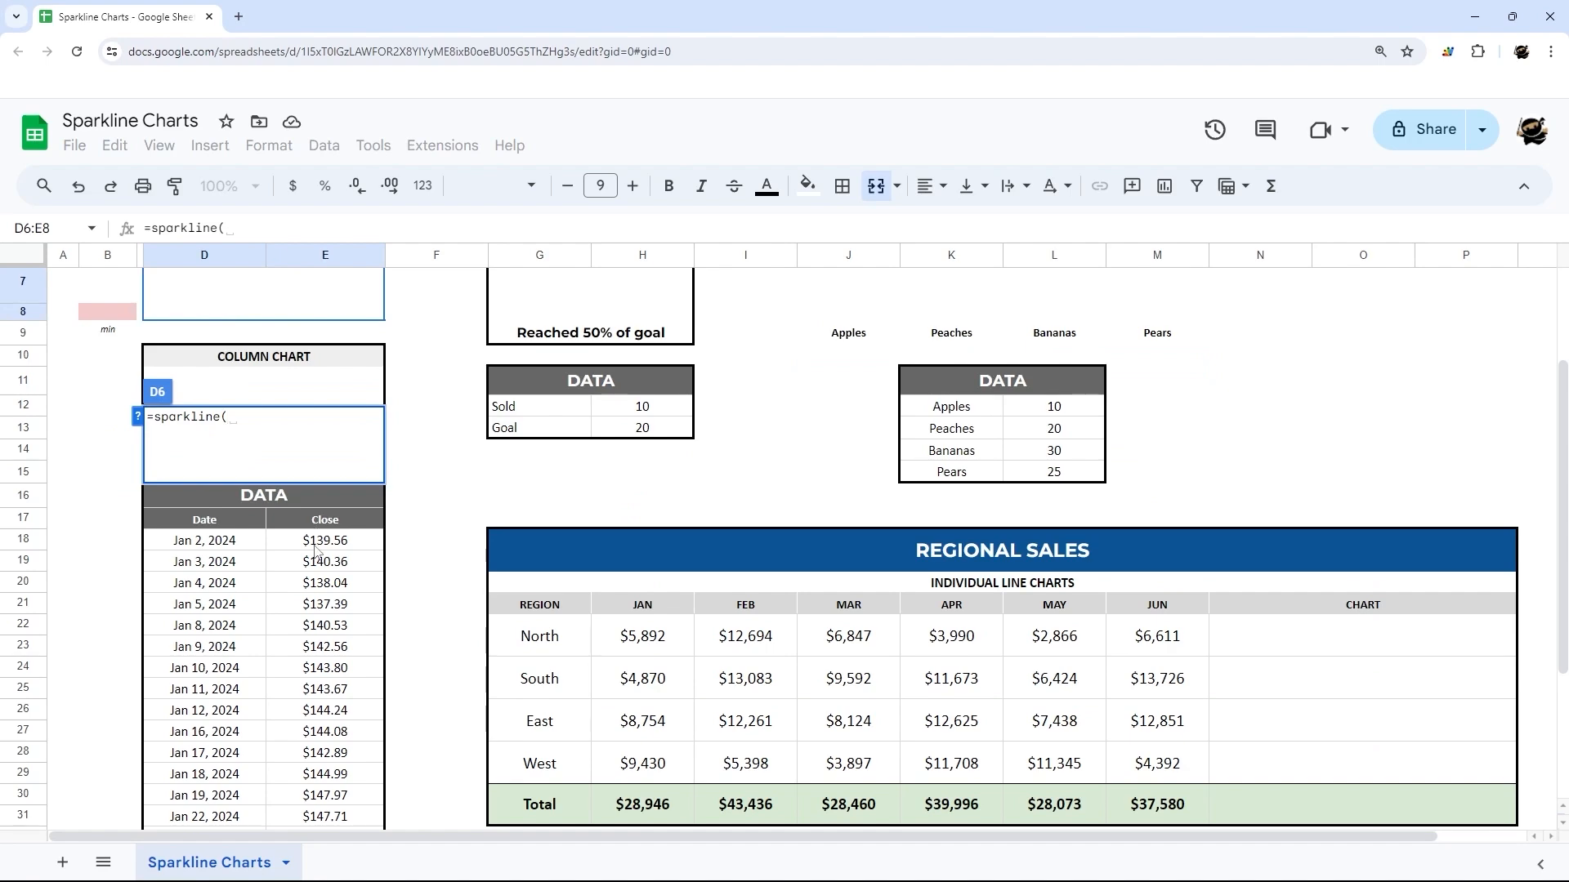
pyautogui.moveTo(317, 549); pyautogui.dragTo(339, 753)
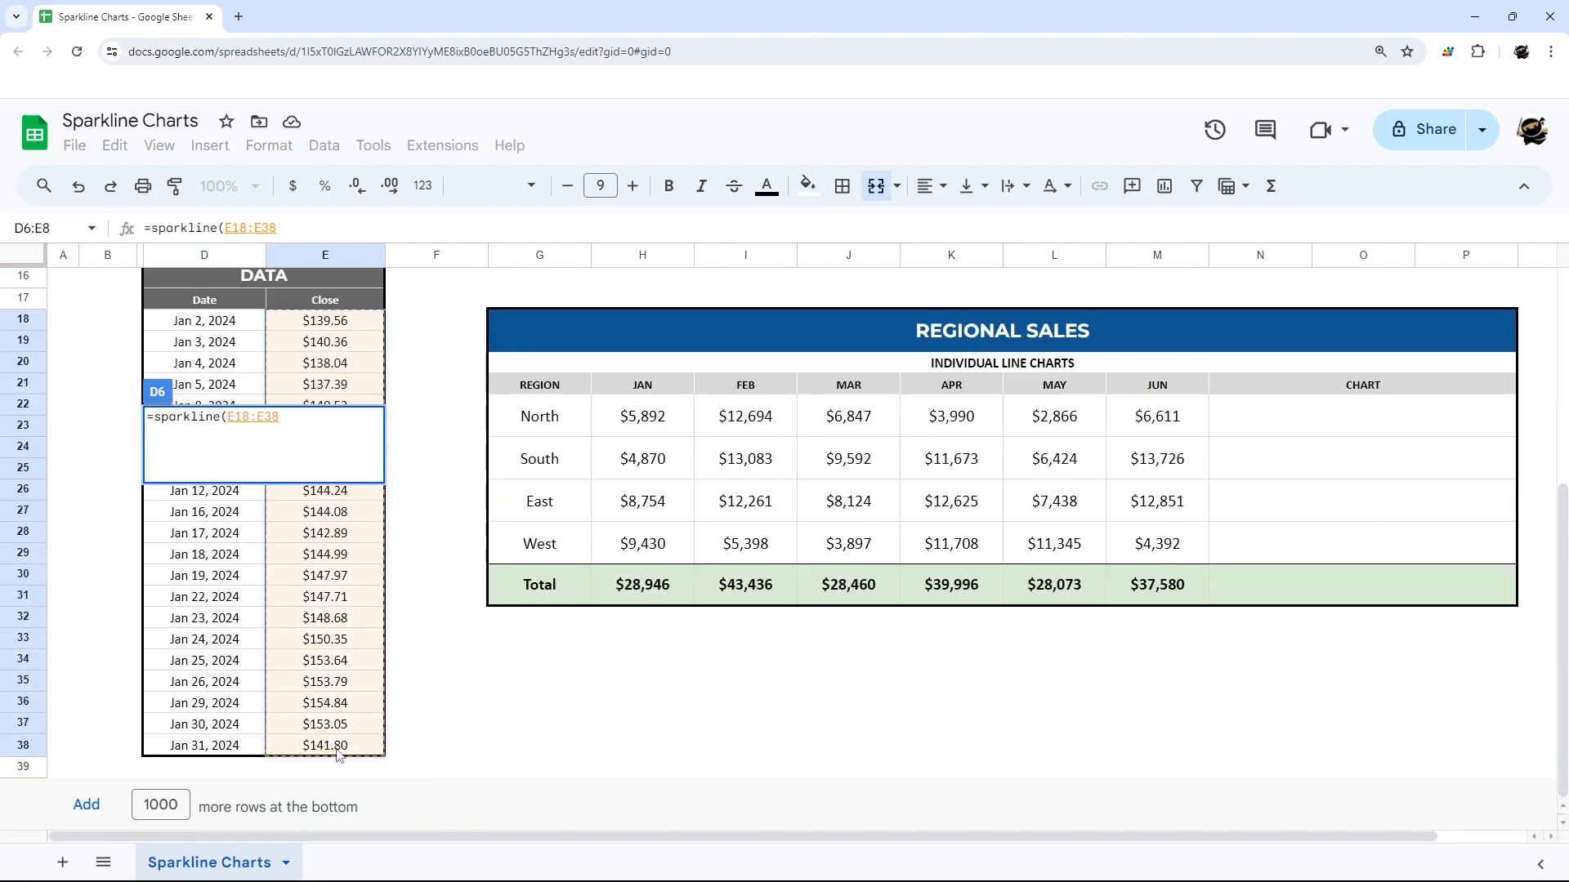
pyautogui.press('Return')
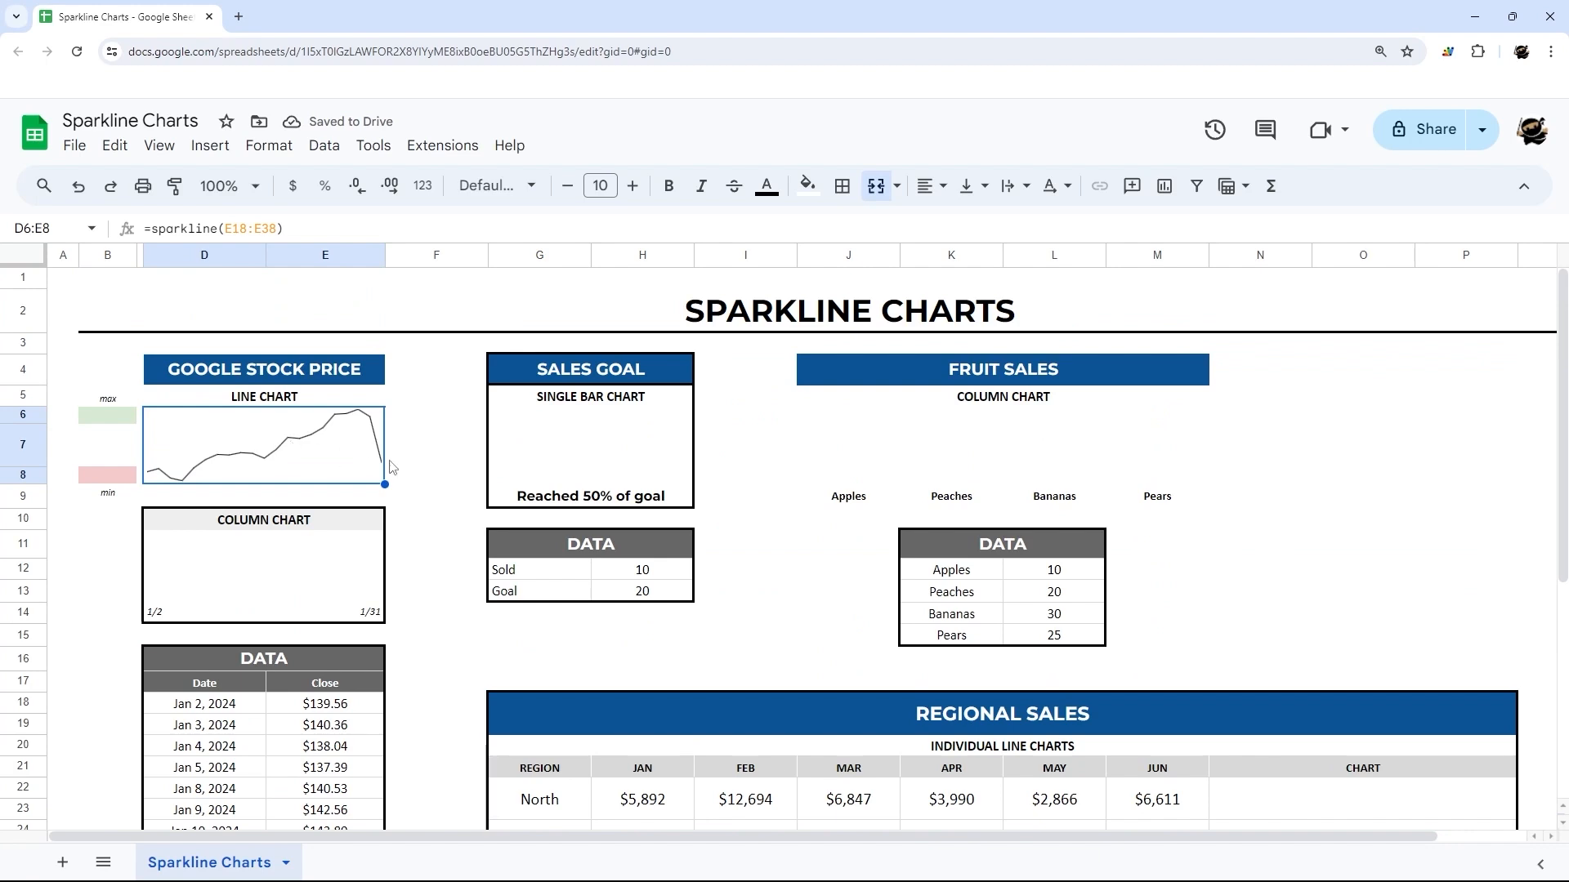
# - Link cell D9 under the line chart to the first date in the data, D18
pyautogui.click(189, 495)
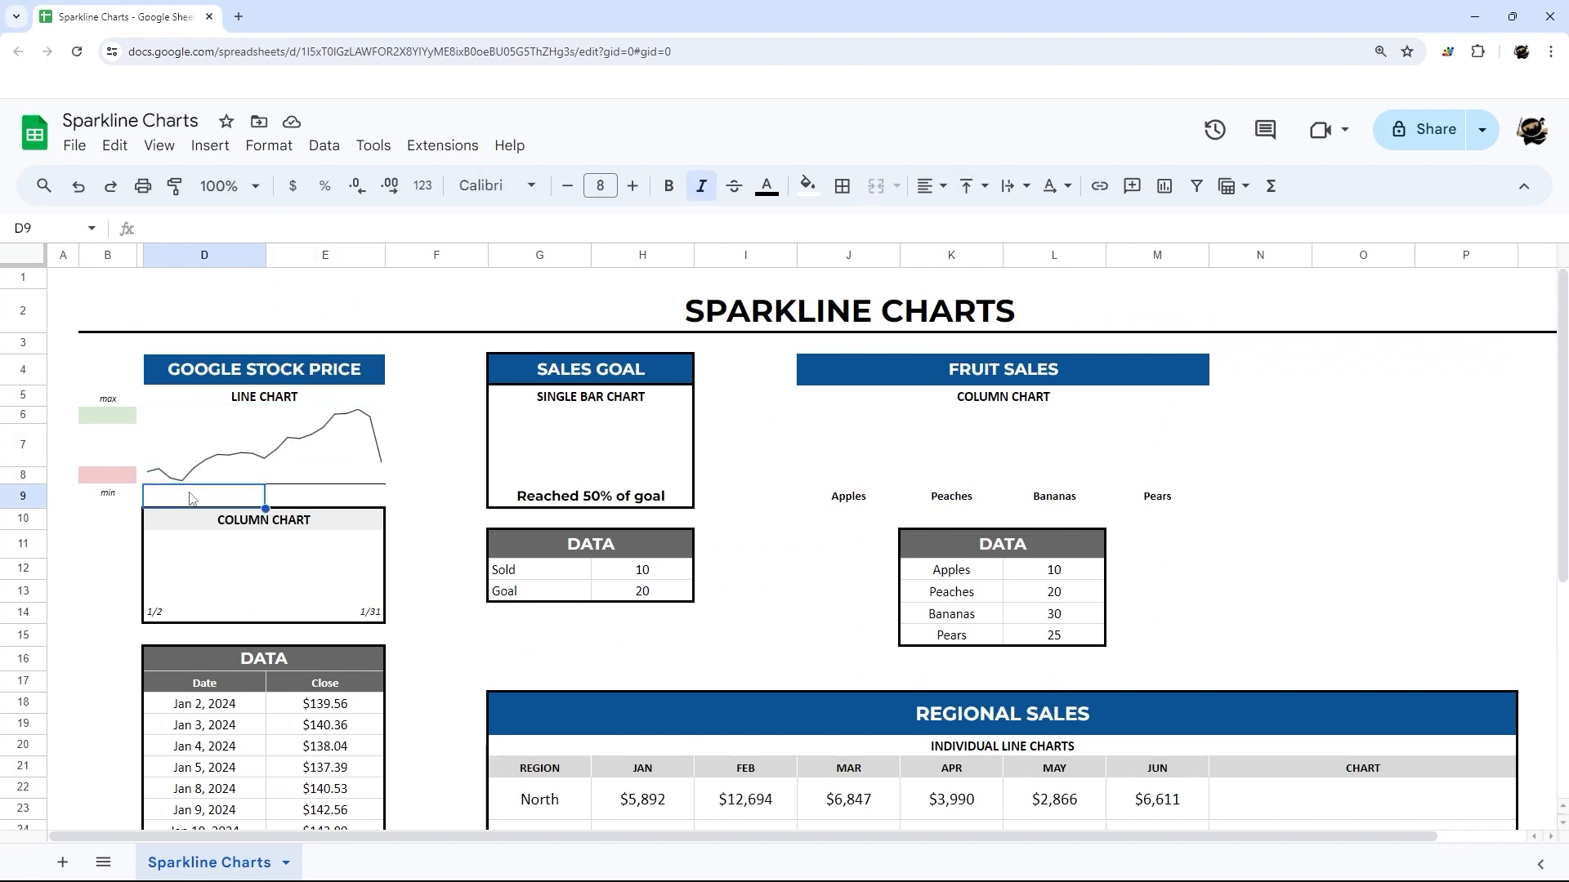
pyautogui.write('=')
pyautogui.scroll(-1, 279, 520)
pyautogui.click(245, 629)
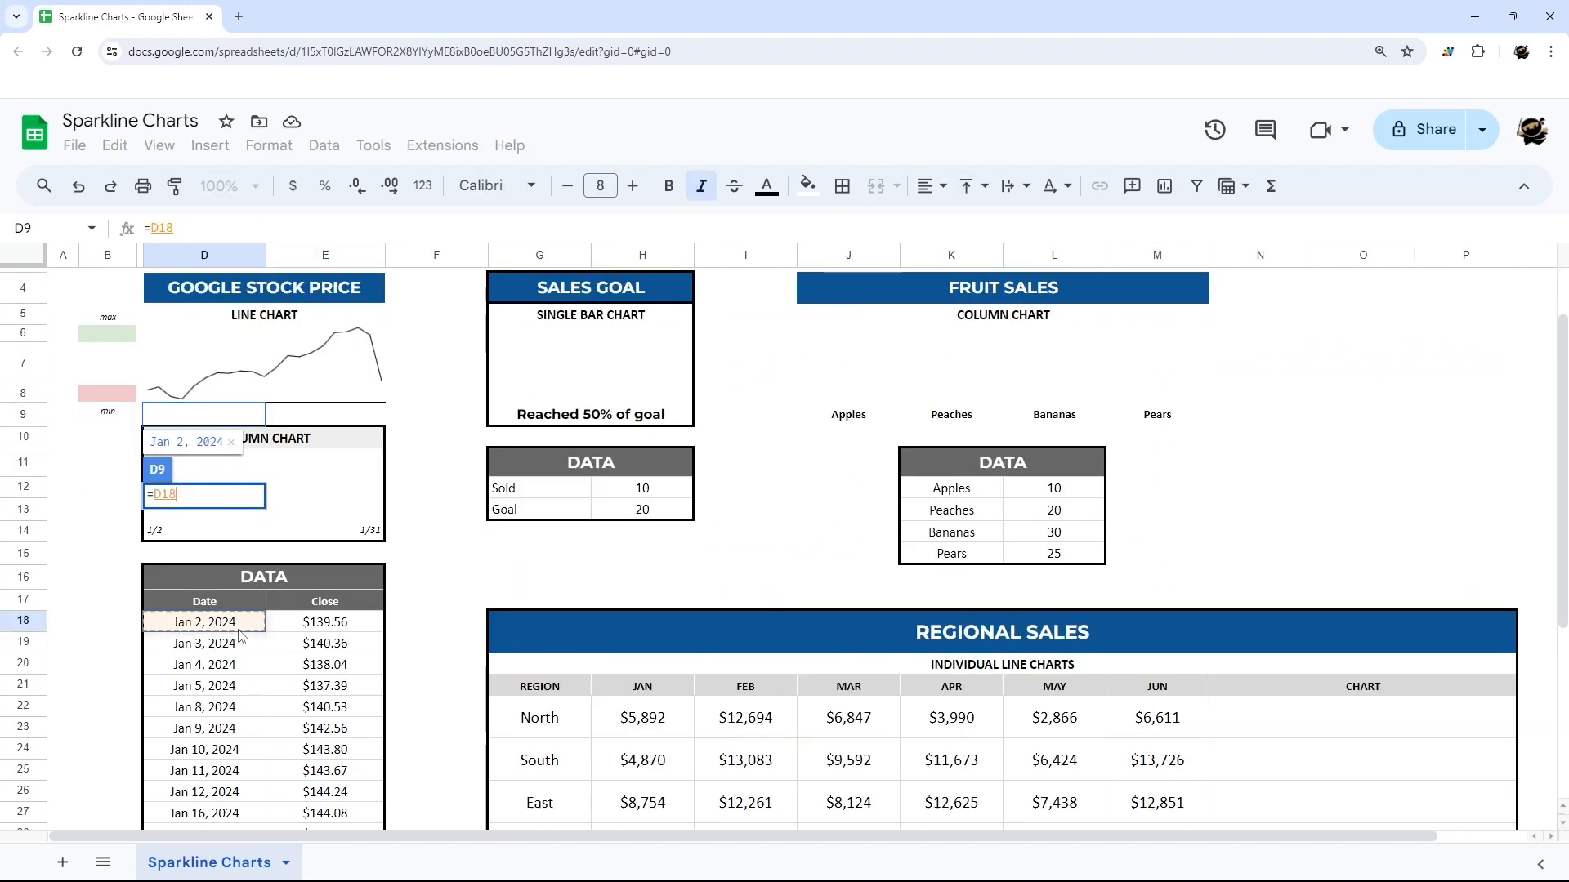
pyautogui.press('Return')
# - Link cell E9 under the line chart to the last date in the data, D38
pyautogui.press('Up')
pyautogui.press('Right')
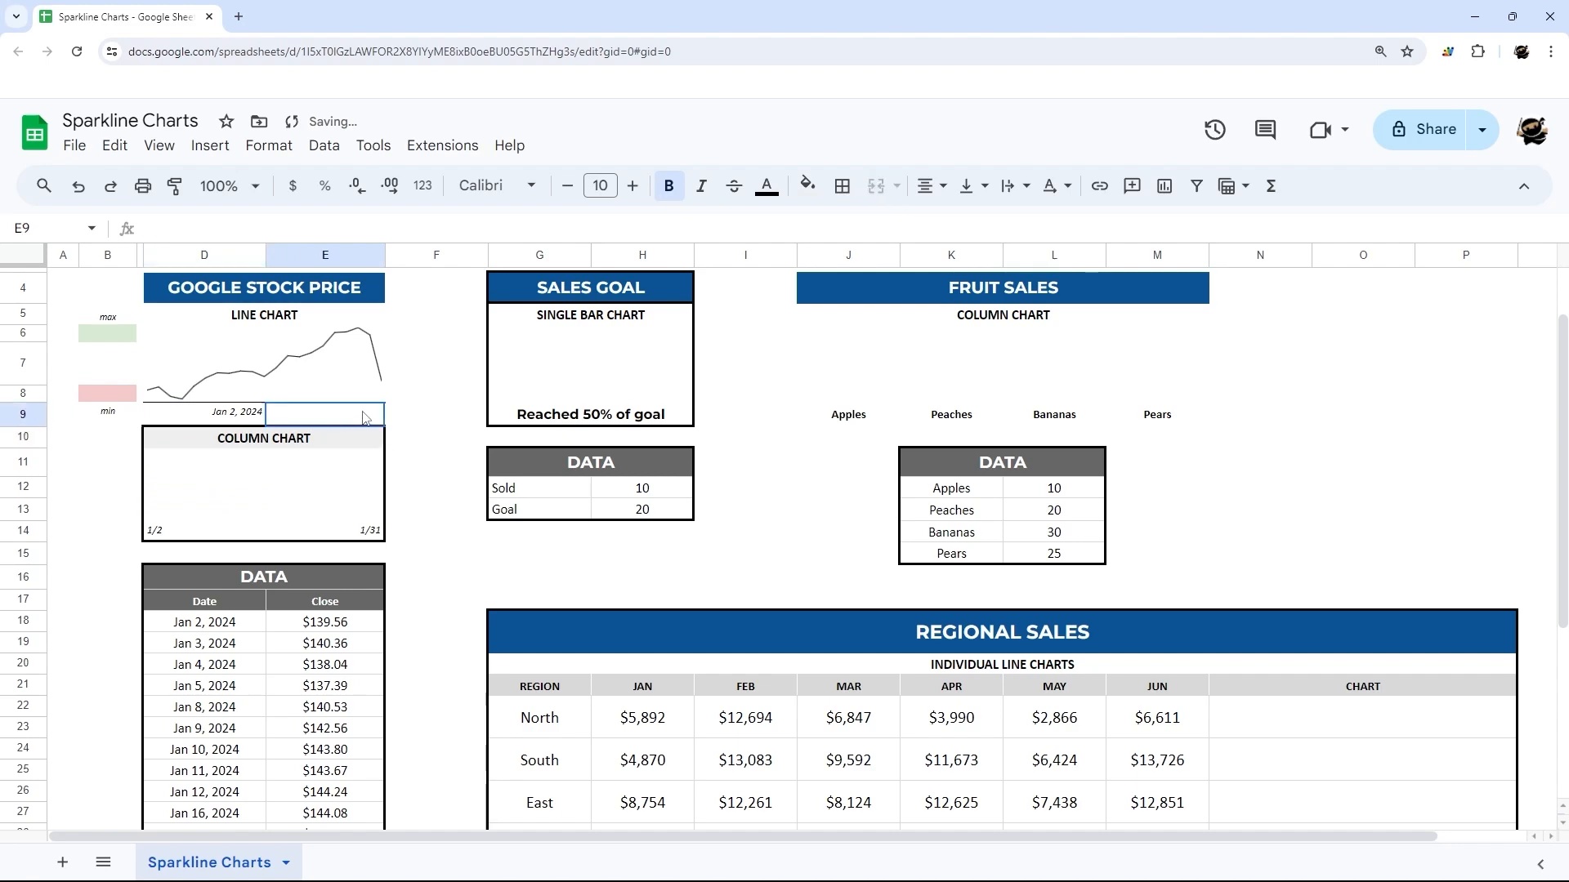
pyautogui.write('=')
pyautogui.scroll(-4, 194, 670)
pyautogui.click(206, 727)
pyautogui.press('Return')
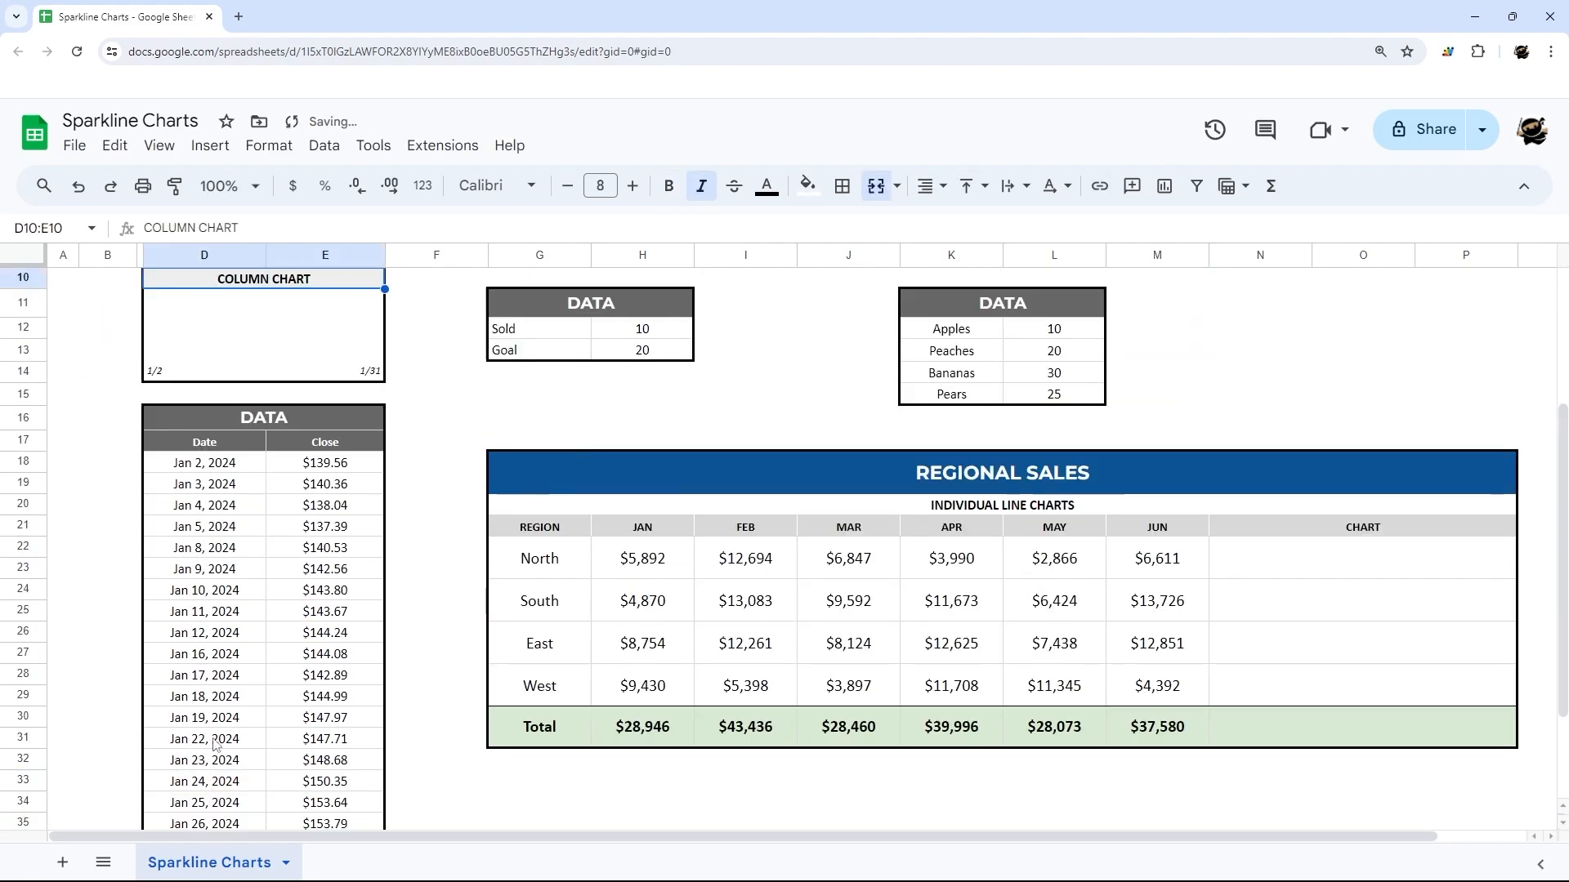
# - Left-align the start date in D9 beneath the line chart
pyautogui.scroll(3, 331, 572)
pyautogui.click(222, 492)
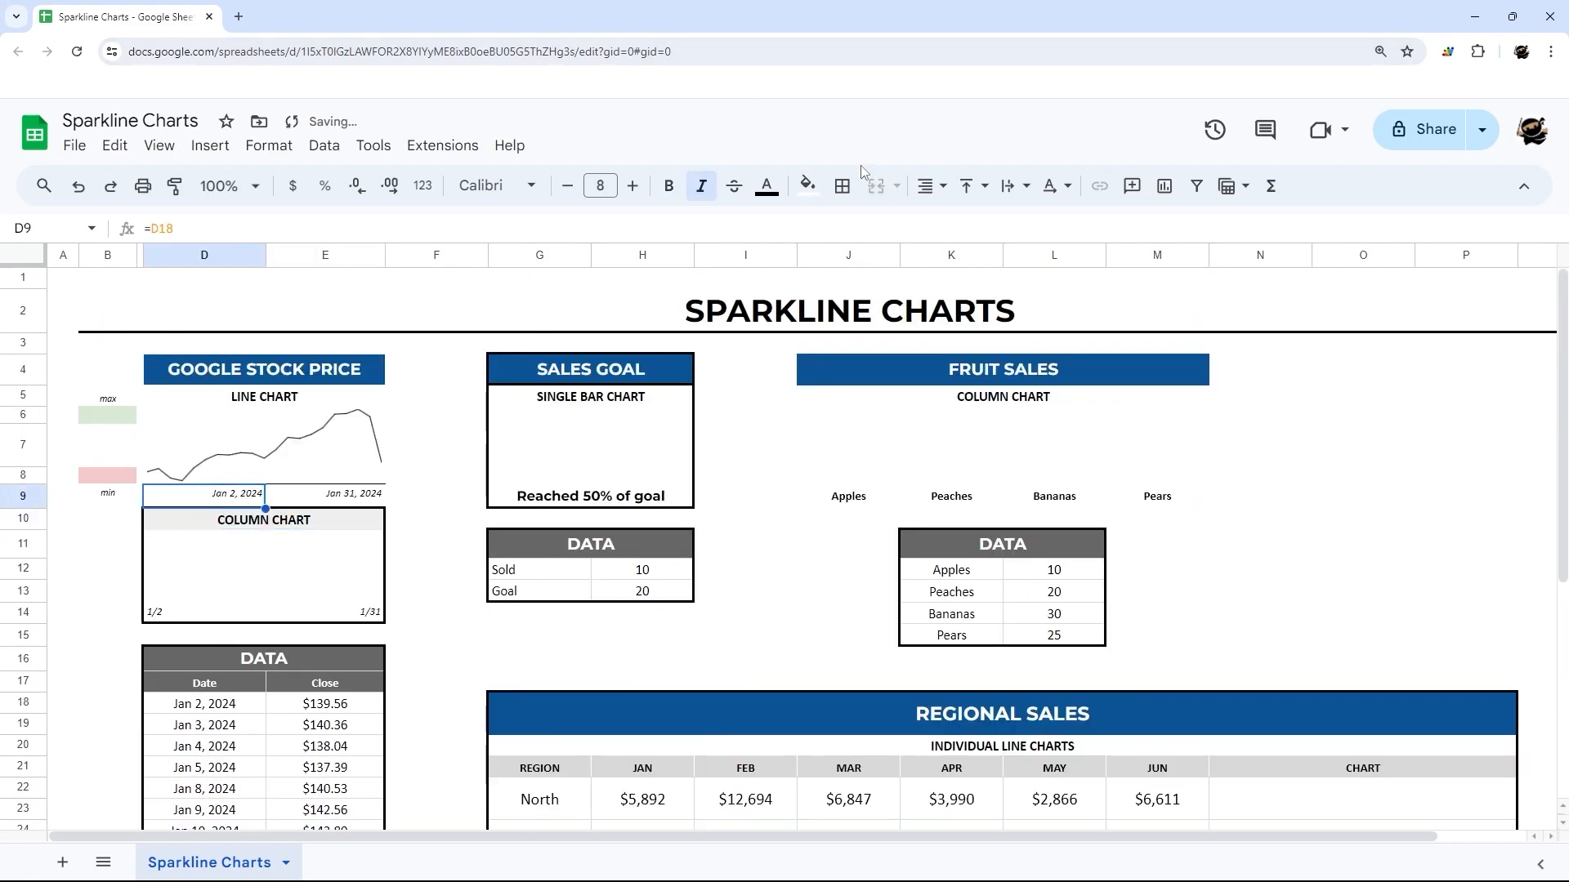
pyautogui.click(930, 185)
pyautogui.click(932, 223)
pyautogui.click(367, 501)
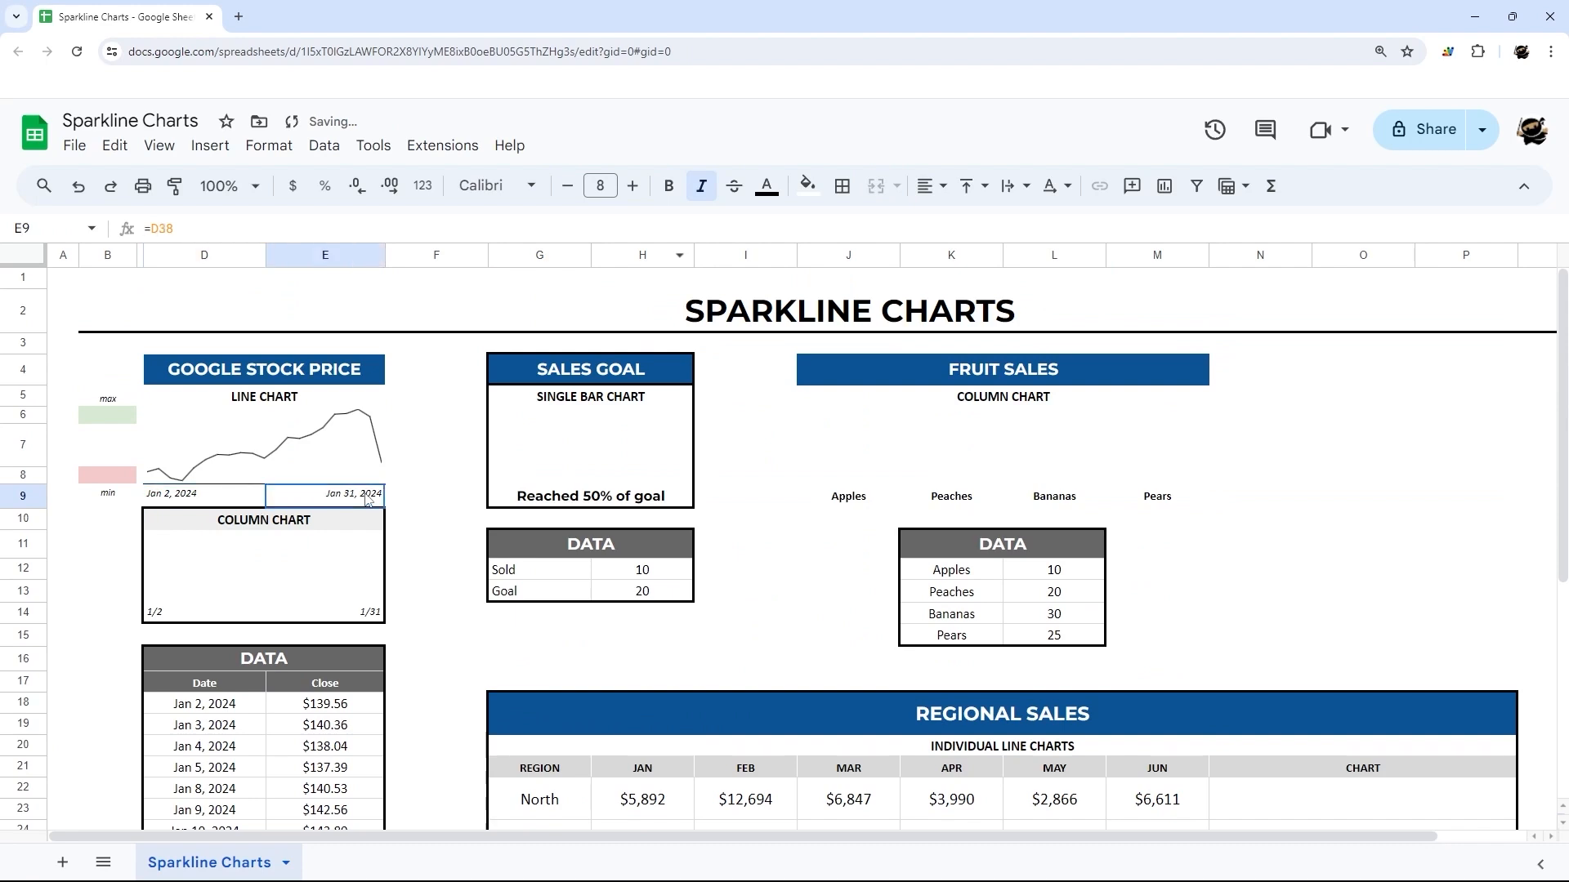
# - Format the dates in D9:E9 with the abbreviated month and day format, Aug 5
pyautogui.moveTo(188, 502); pyautogui.dragTo(314, 496)
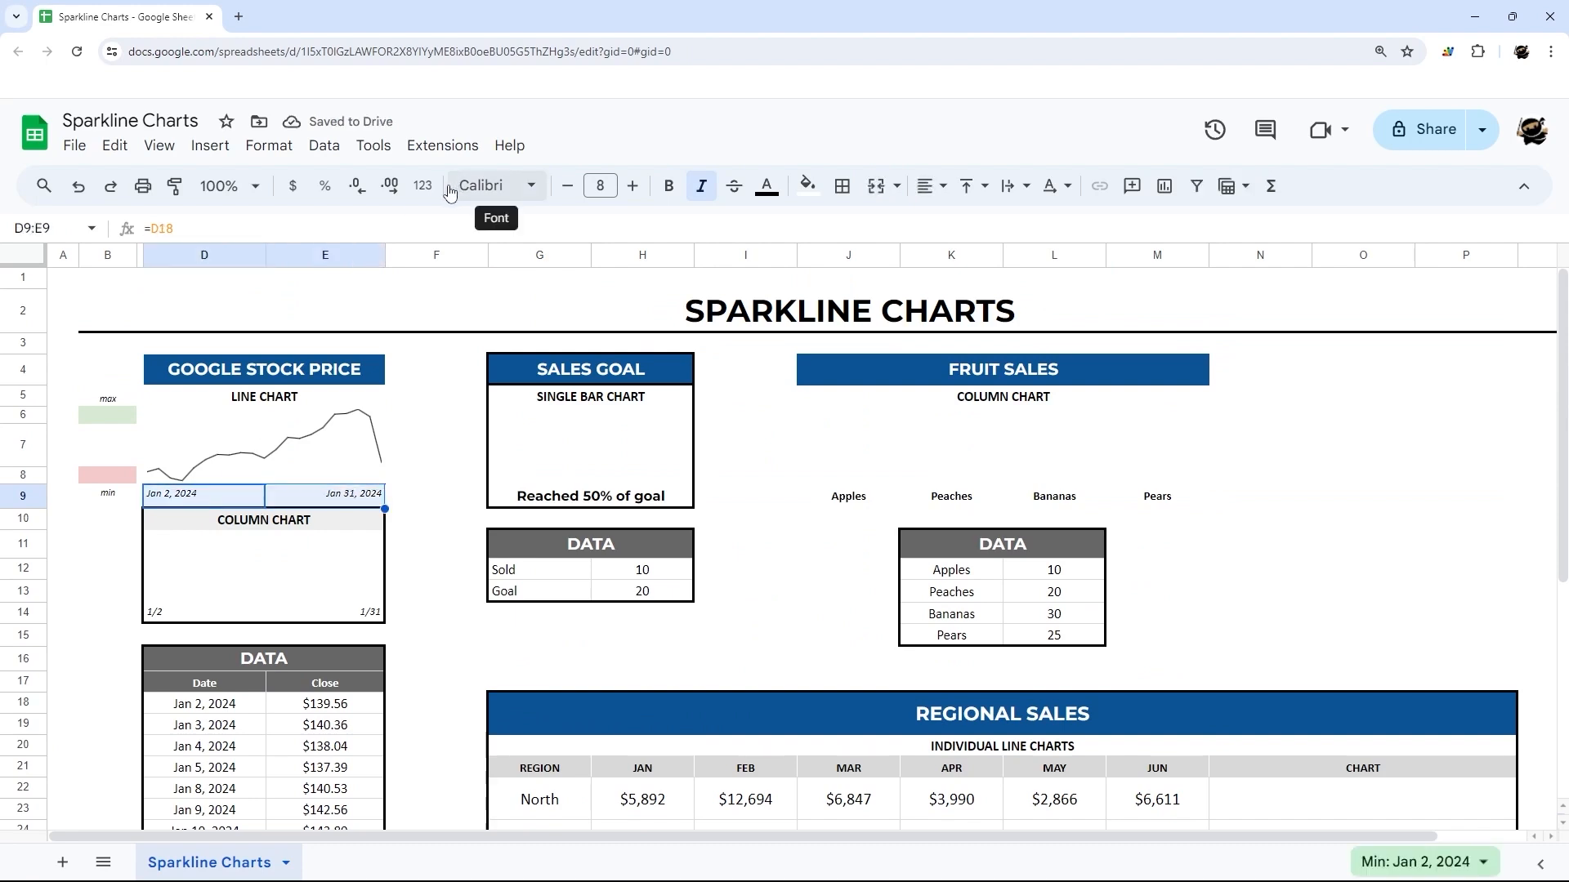
pyautogui.click(422, 185)
pyautogui.scroll(-1, 546, 733)
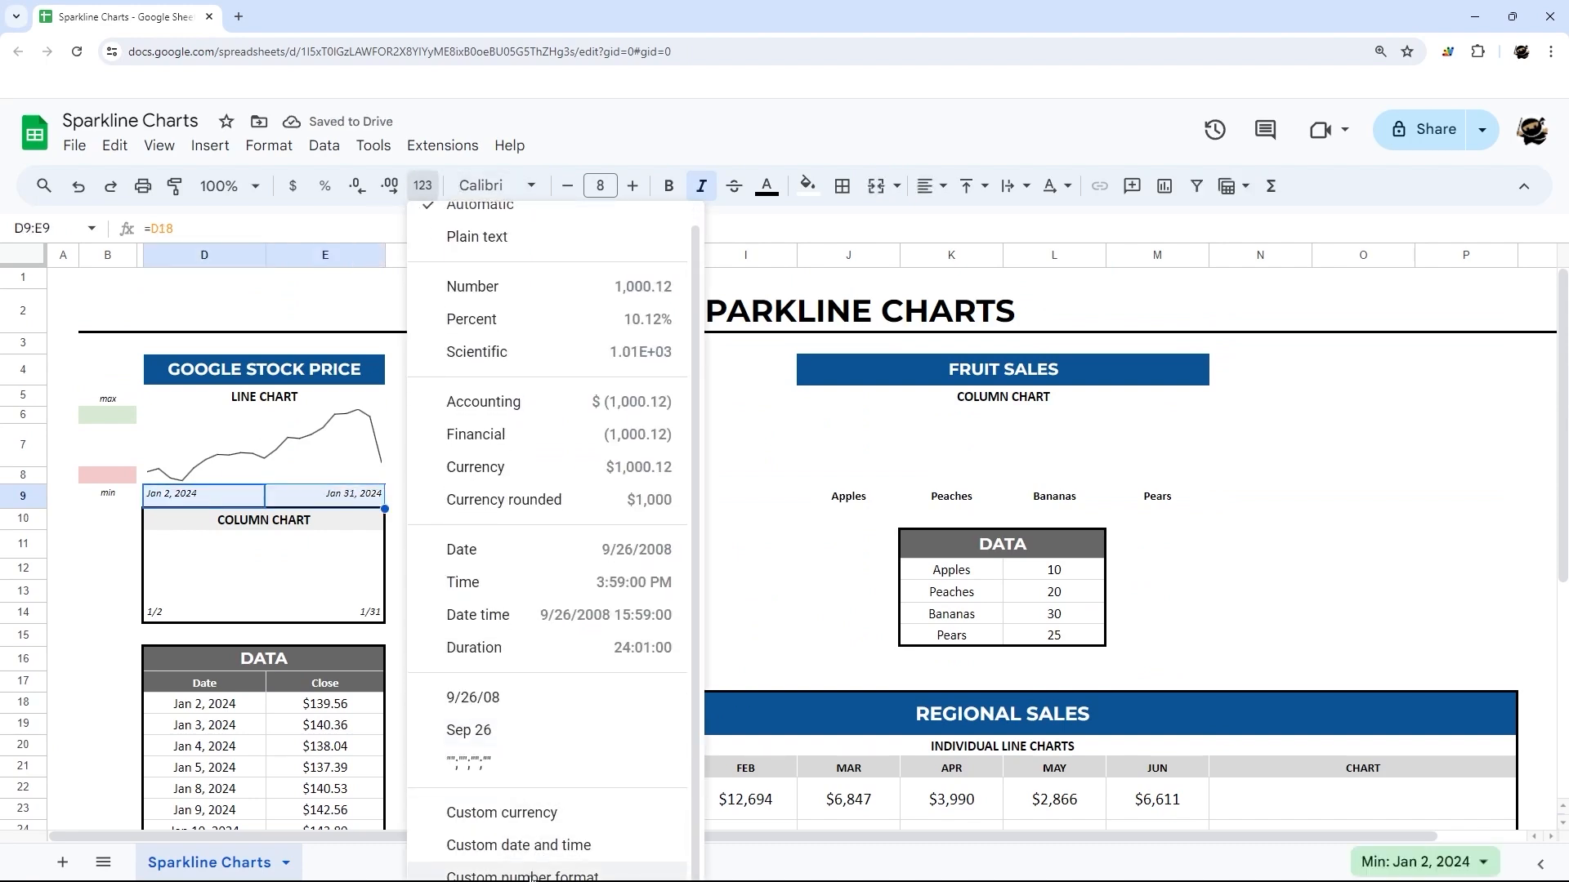
pyautogui.click(532, 846)
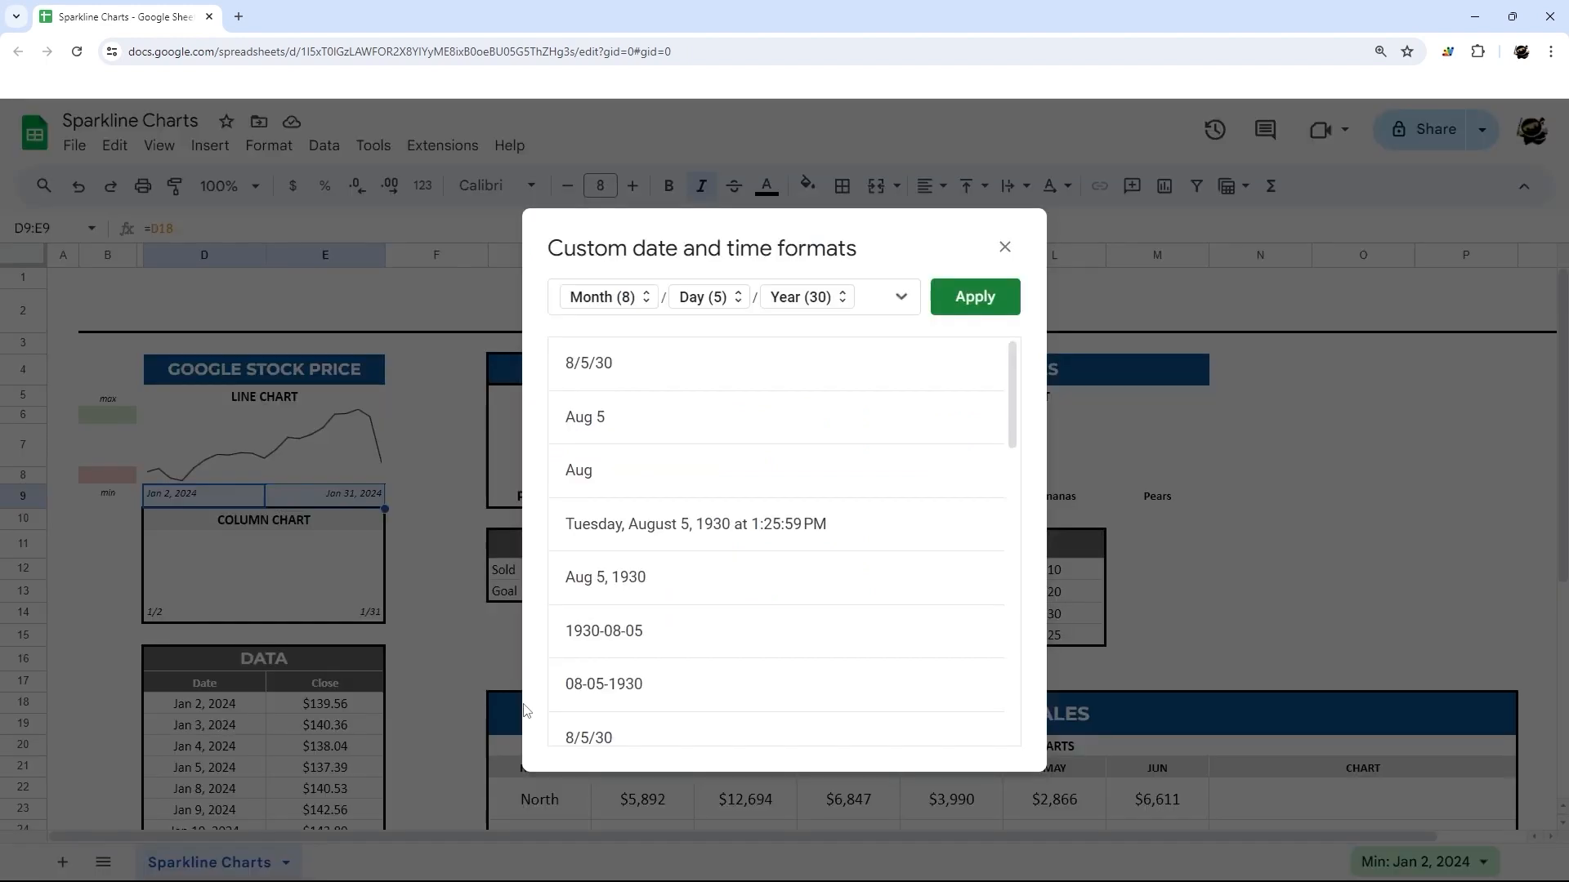
pyautogui.click(651, 417)
pyautogui.click(975, 297)
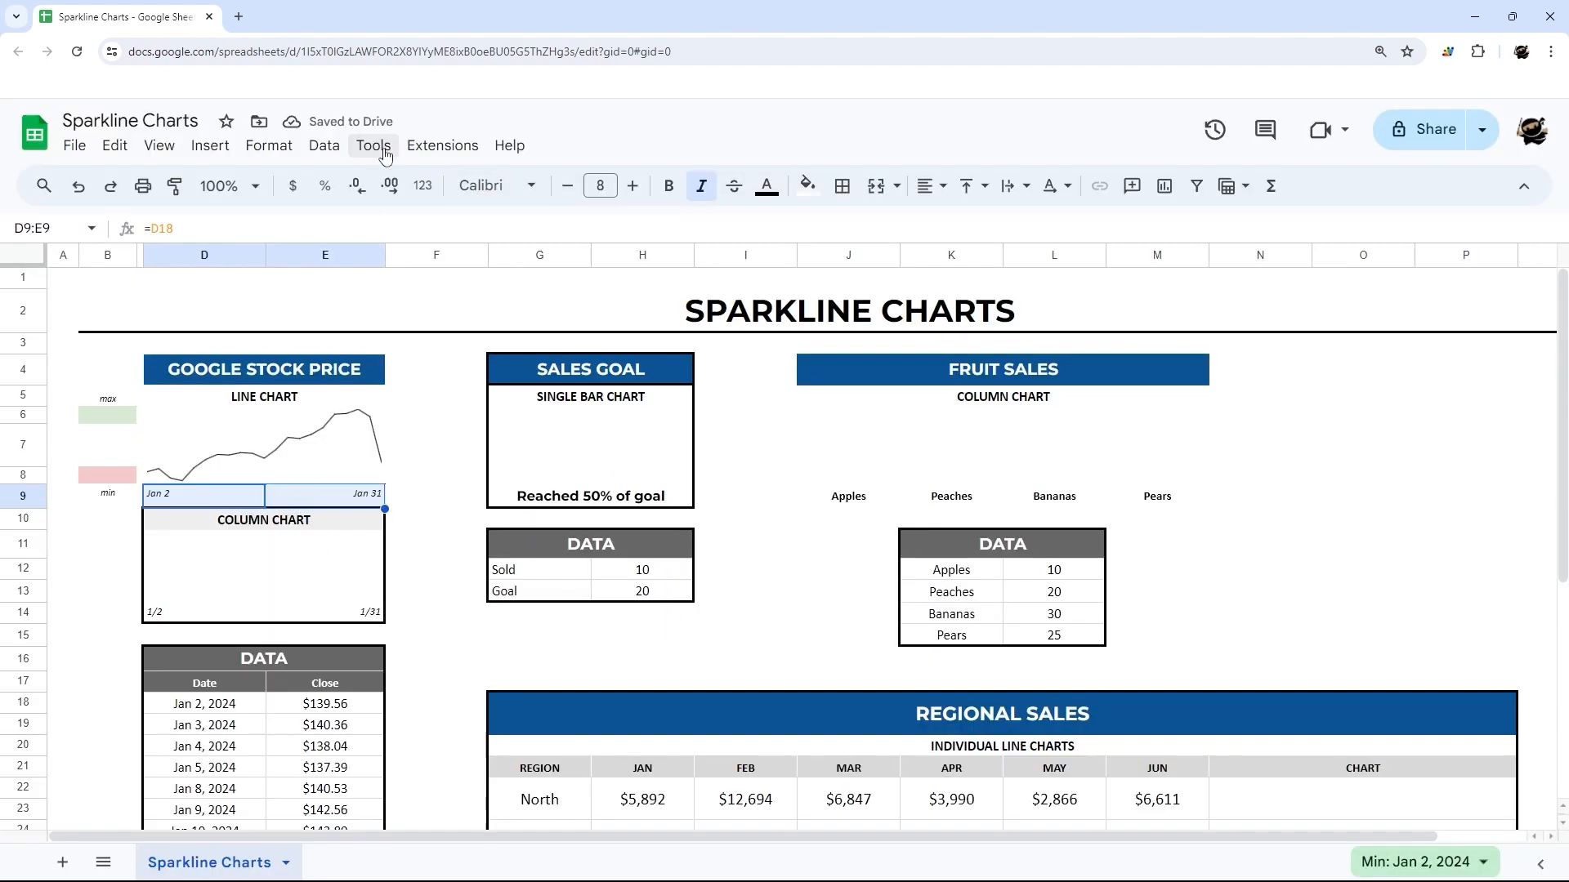
# - Apply a custom date format to D9:E9 showing numeric month and day separated by a slash
pyautogui.click(421, 186)
pyautogui.click(532, 848)
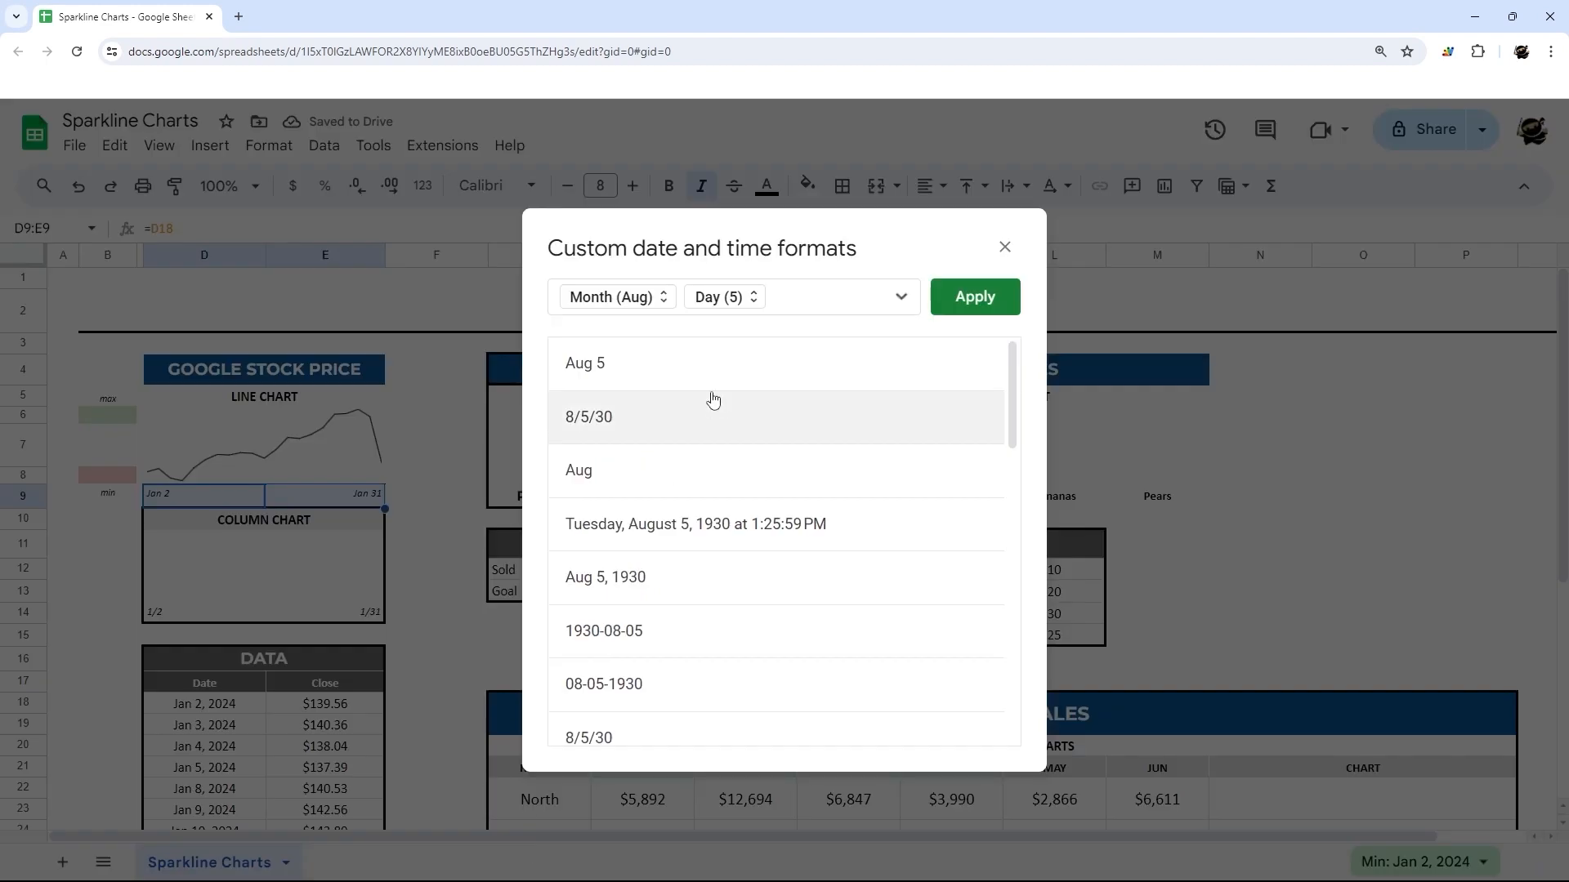
pyautogui.click(681, 297)
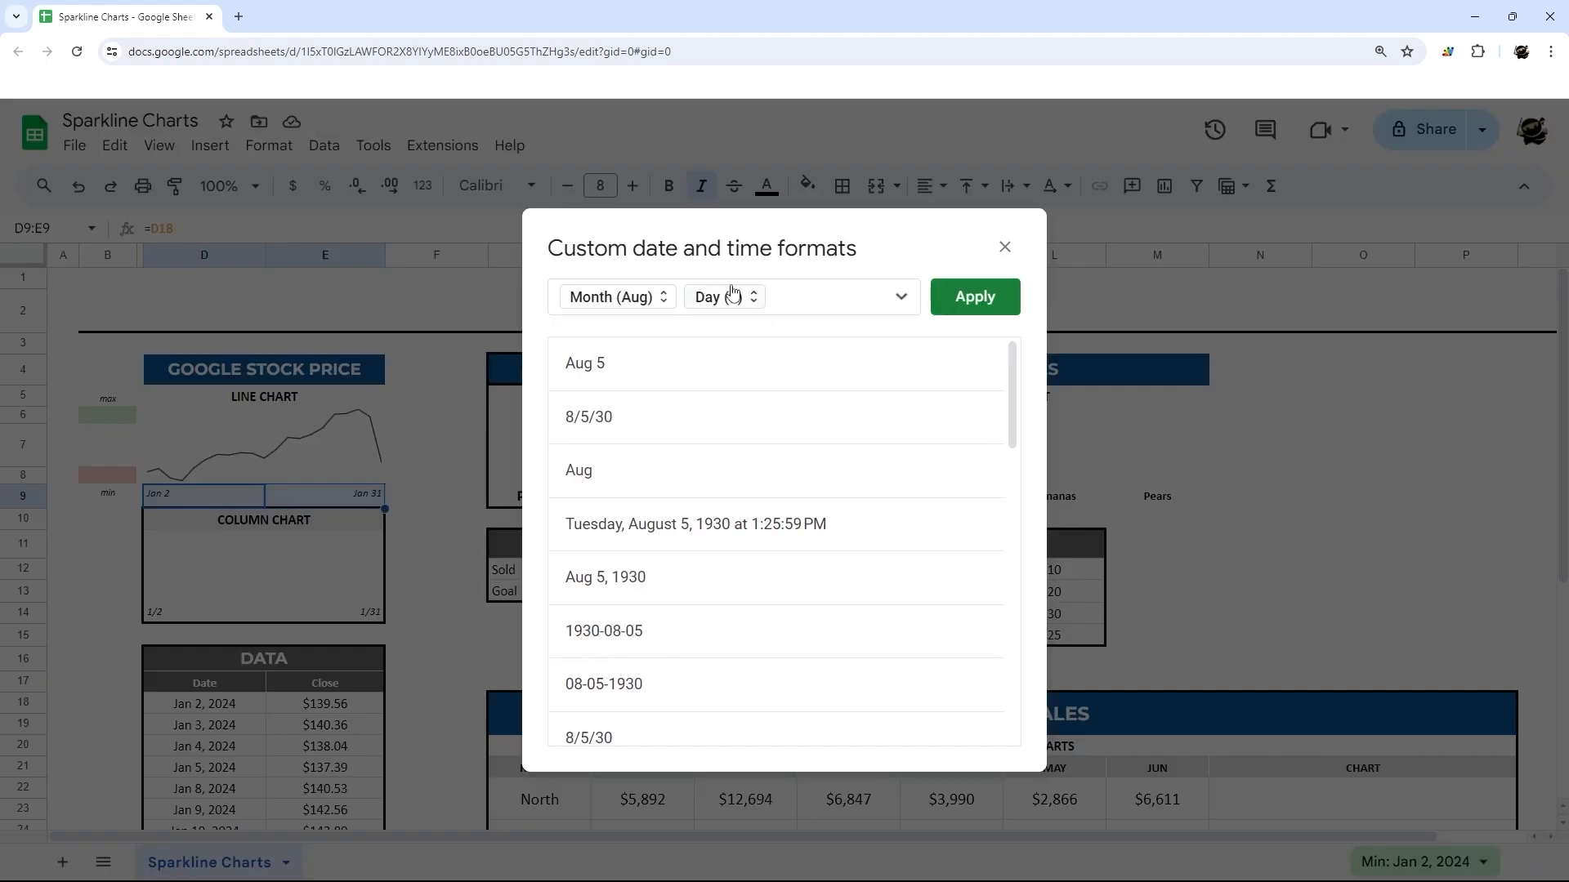
pyautogui.click(646, 297)
pyautogui.click(733, 239)
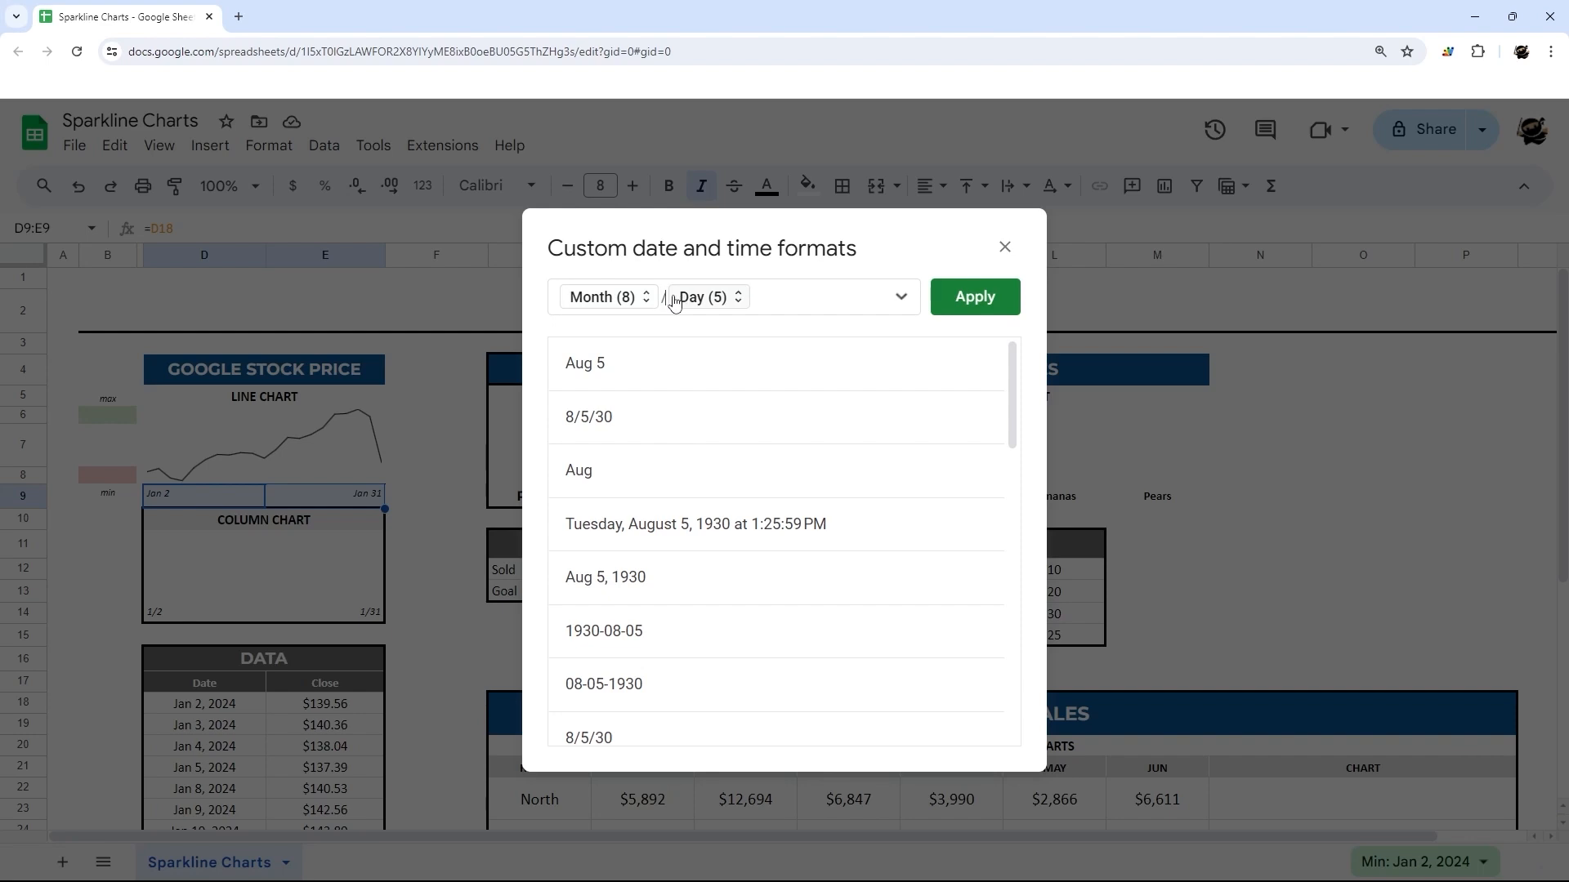
pyautogui.click(975, 297)
pyautogui.click(428, 504)
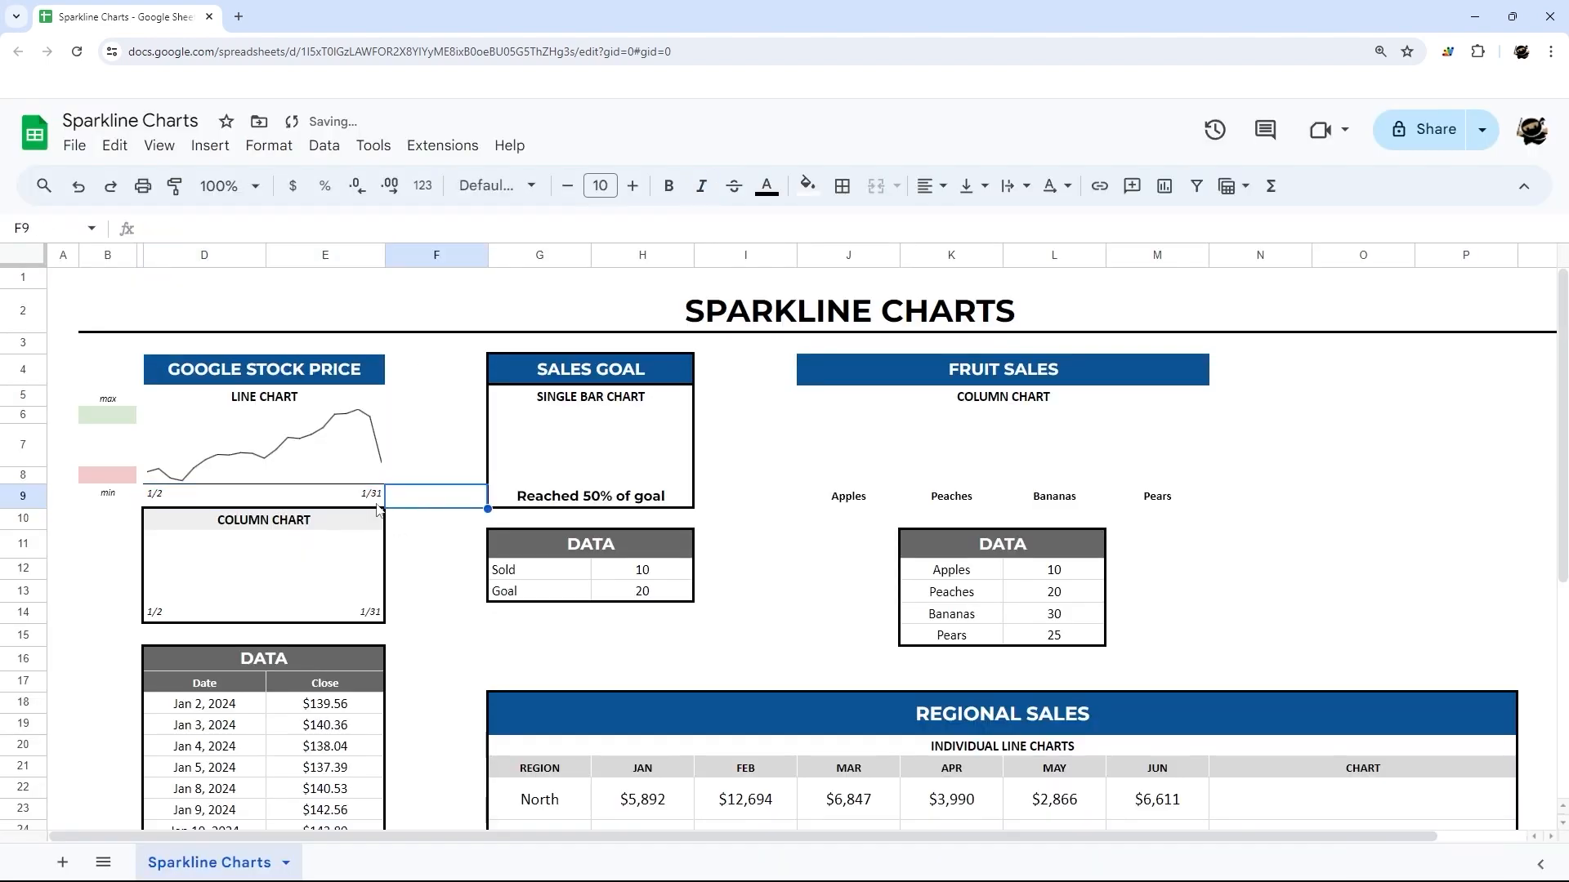
pyautogui.click(376, 501)
pyautogui.press('Left')
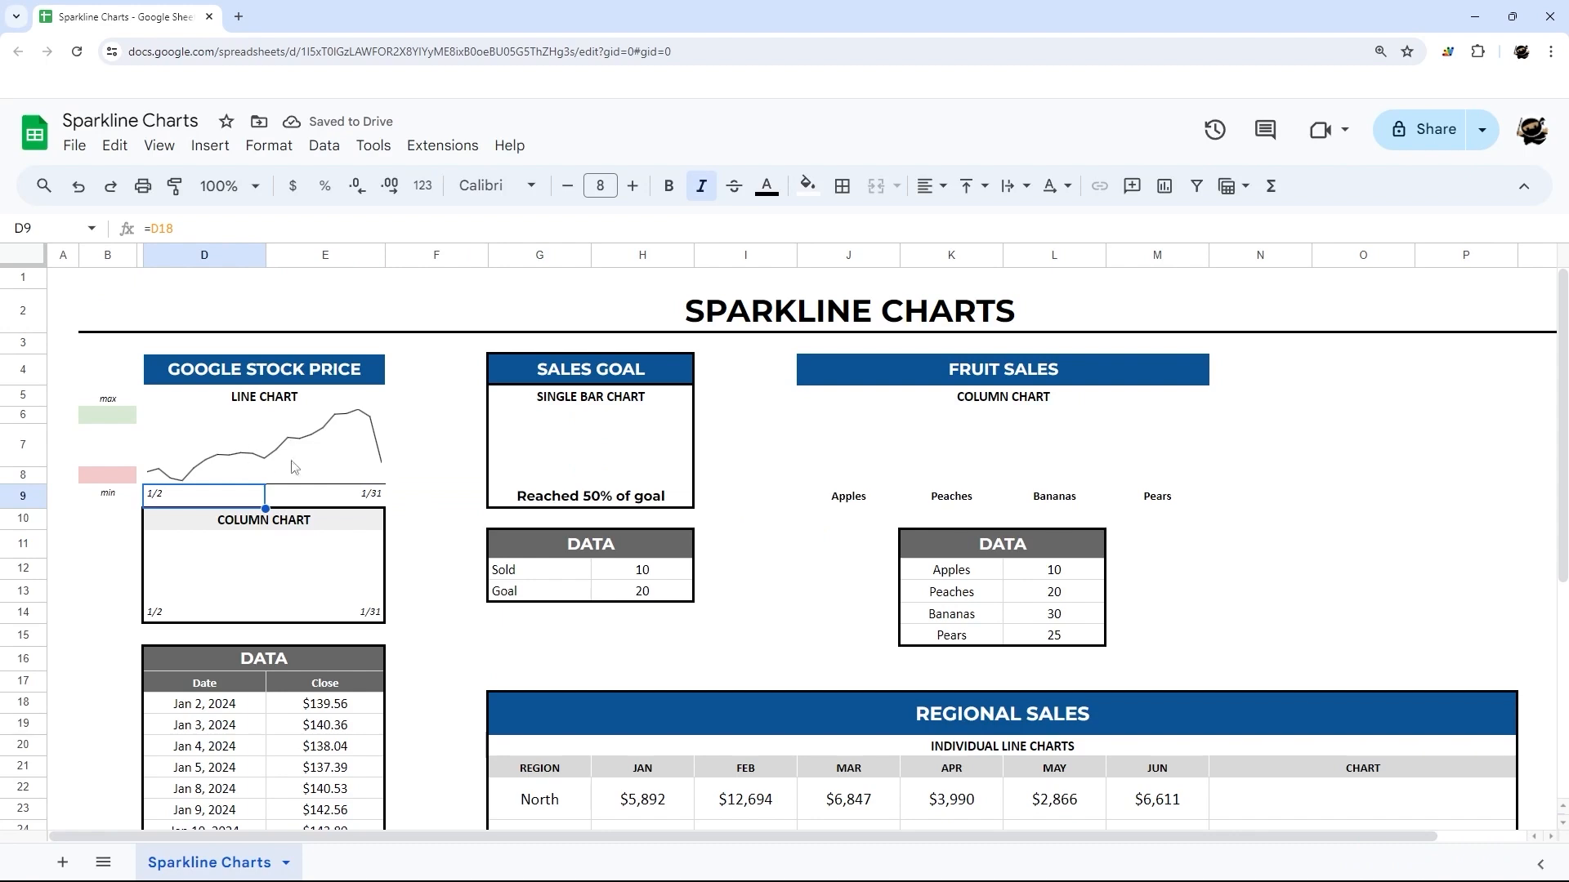
pyautogui.click(363, 424)
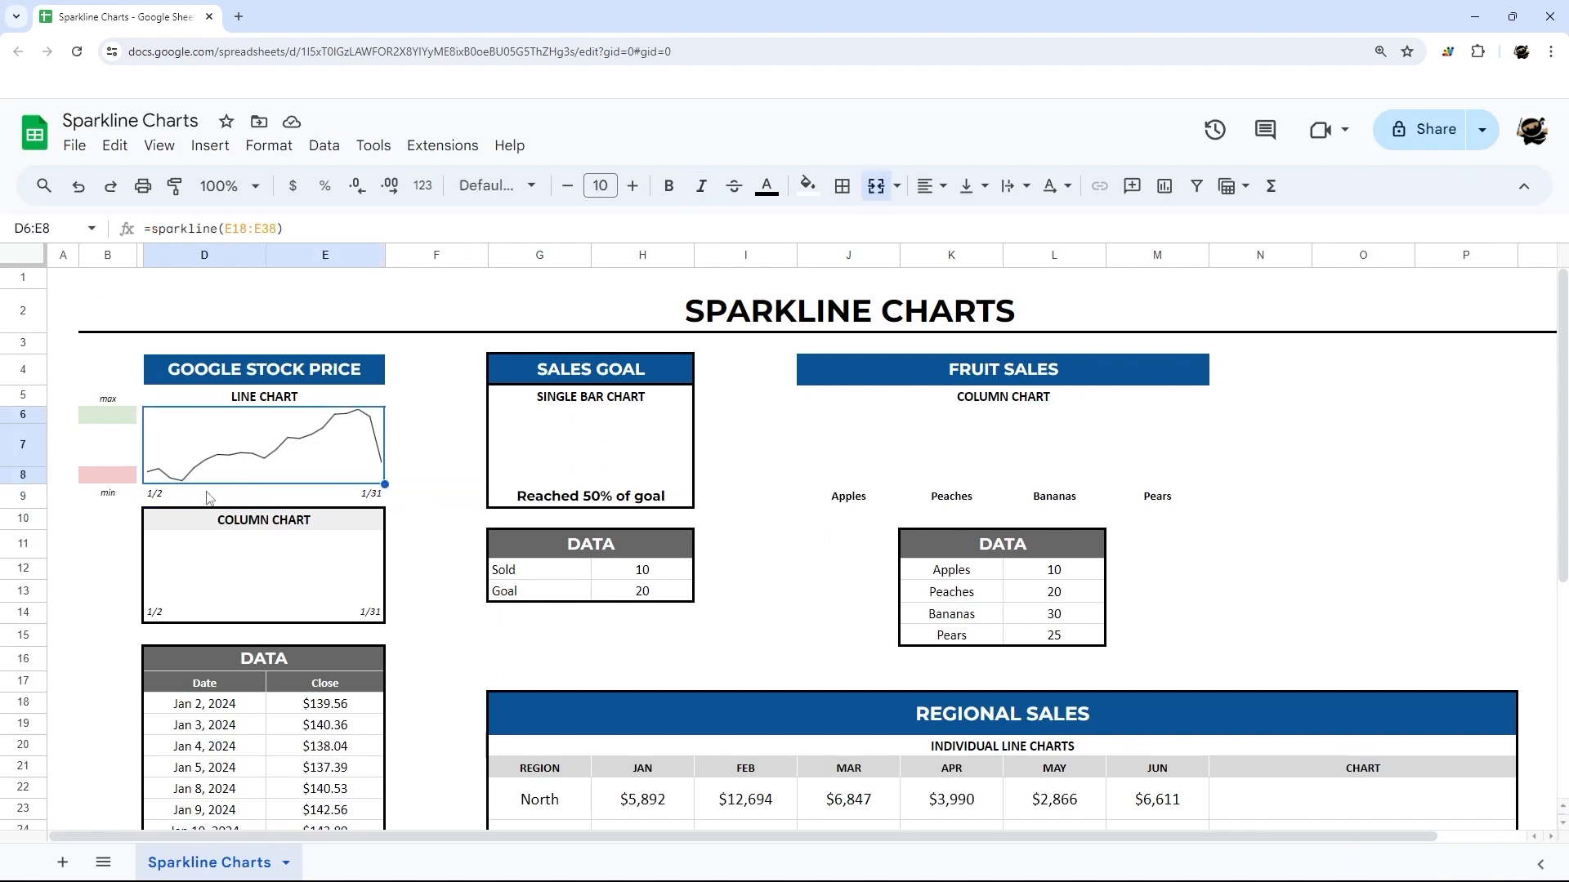
# - Enter a MAX formula in B6, beside the line chart, for the closing prices in column E
pyautogui.click(112, 423)
pyautogui.write('=max(')
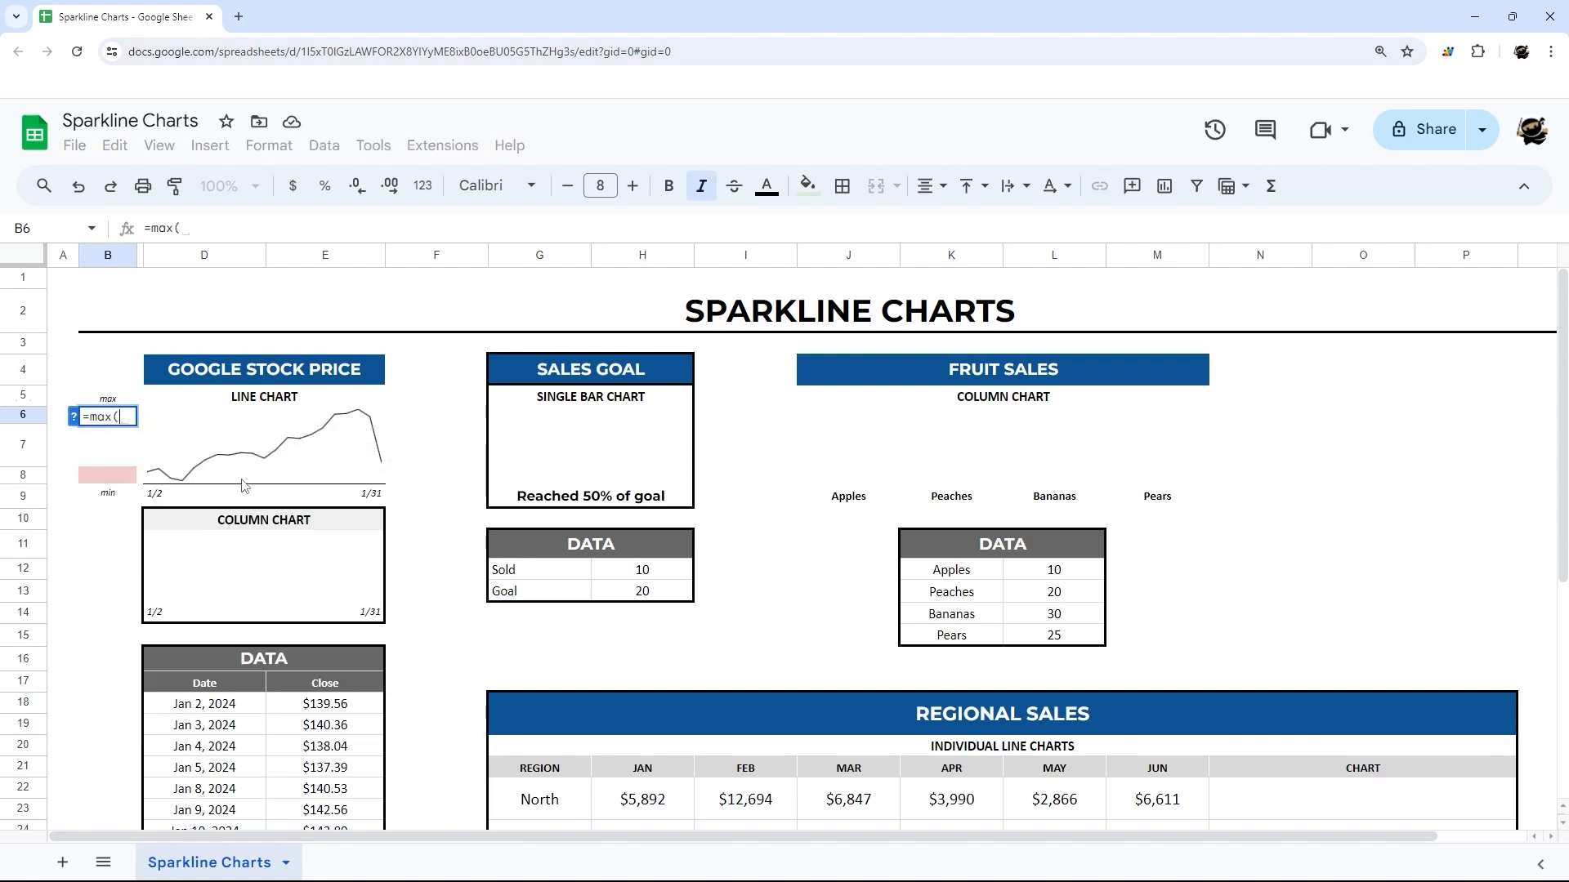
pyautogui.scroll(-4, 242, 486)
pyautogui.moveTo(325, 448); pyautogui.dragTo(347, 760)
pyautogui.press('Return')
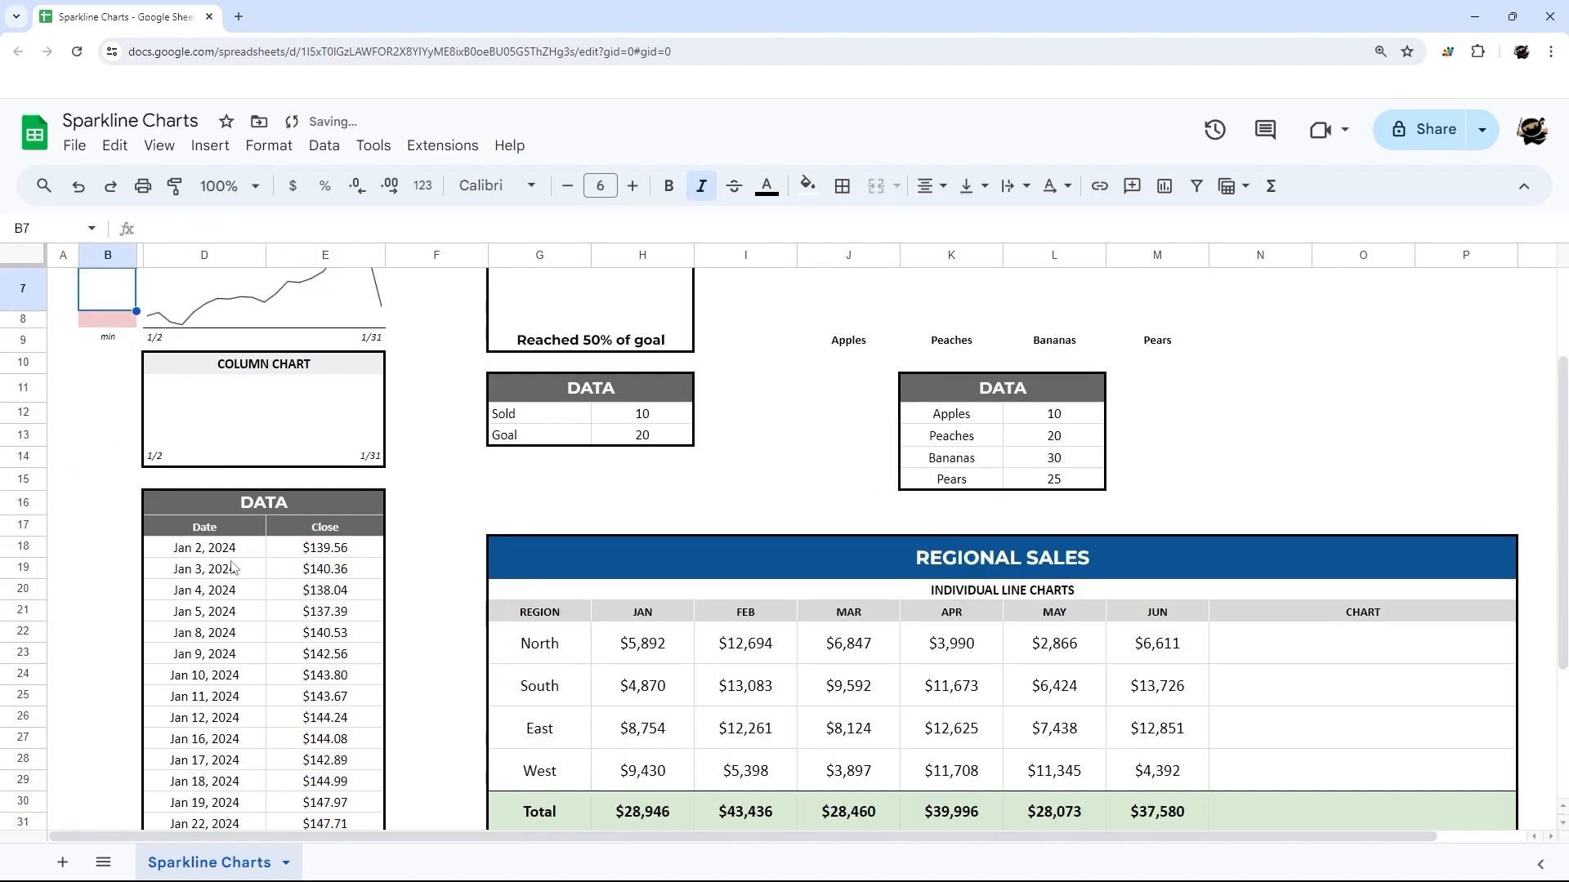
# - Enter a MIN formula in B8, beside the line chart, for the closing prices in column E
pyautogui.click(100, 484)
pyautogui.write('=min(')
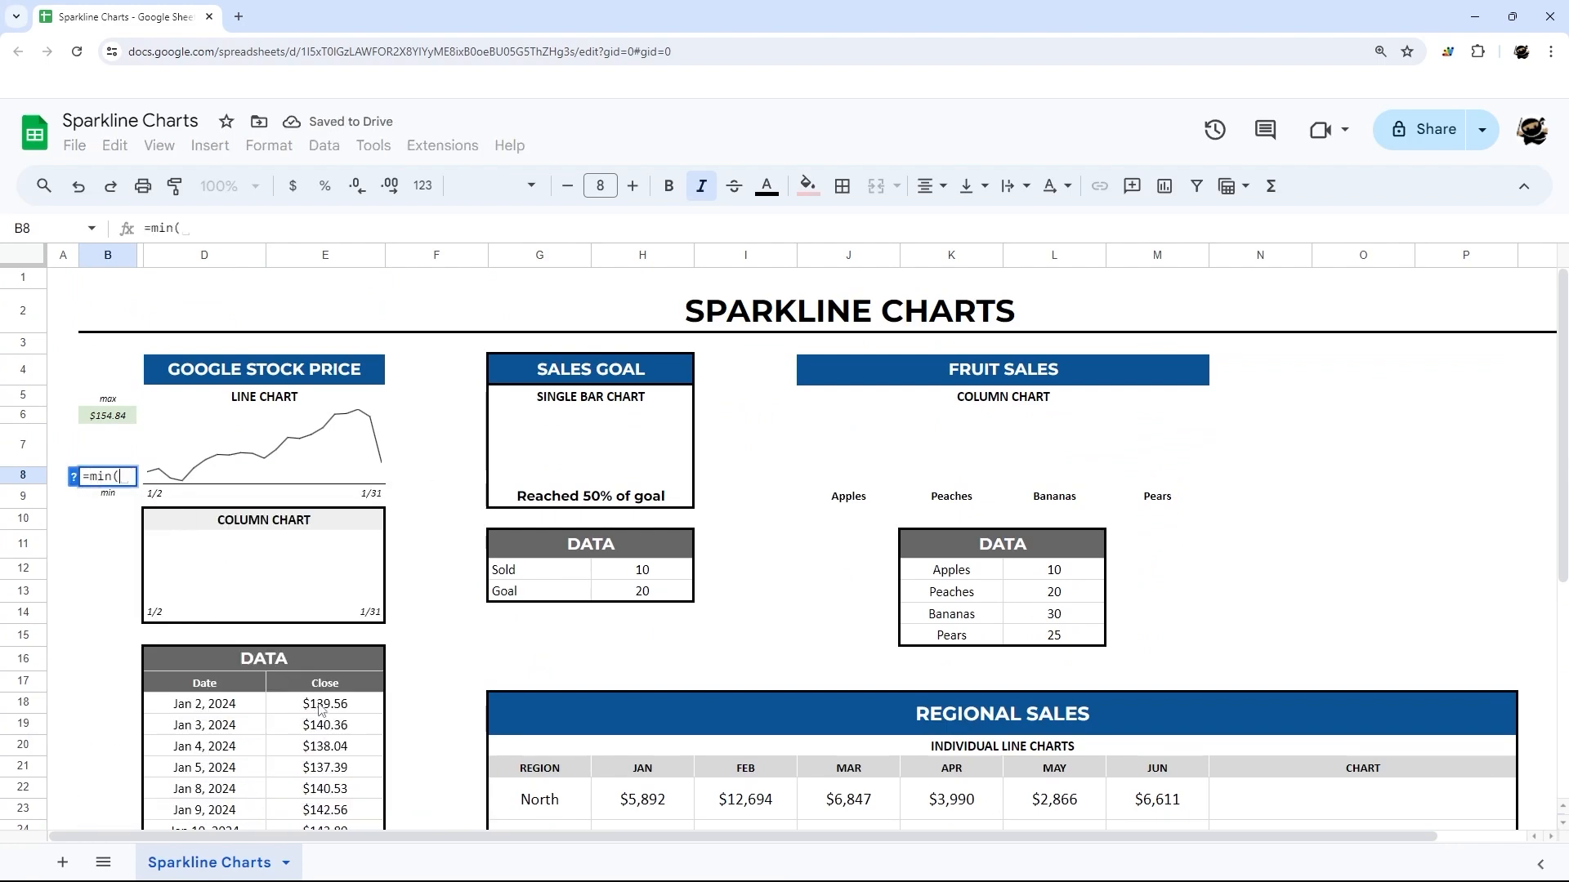
pyautogui.moveTo(321, 710); pyautogui.dragTo(343, 762)
pyautogui.press('Return')
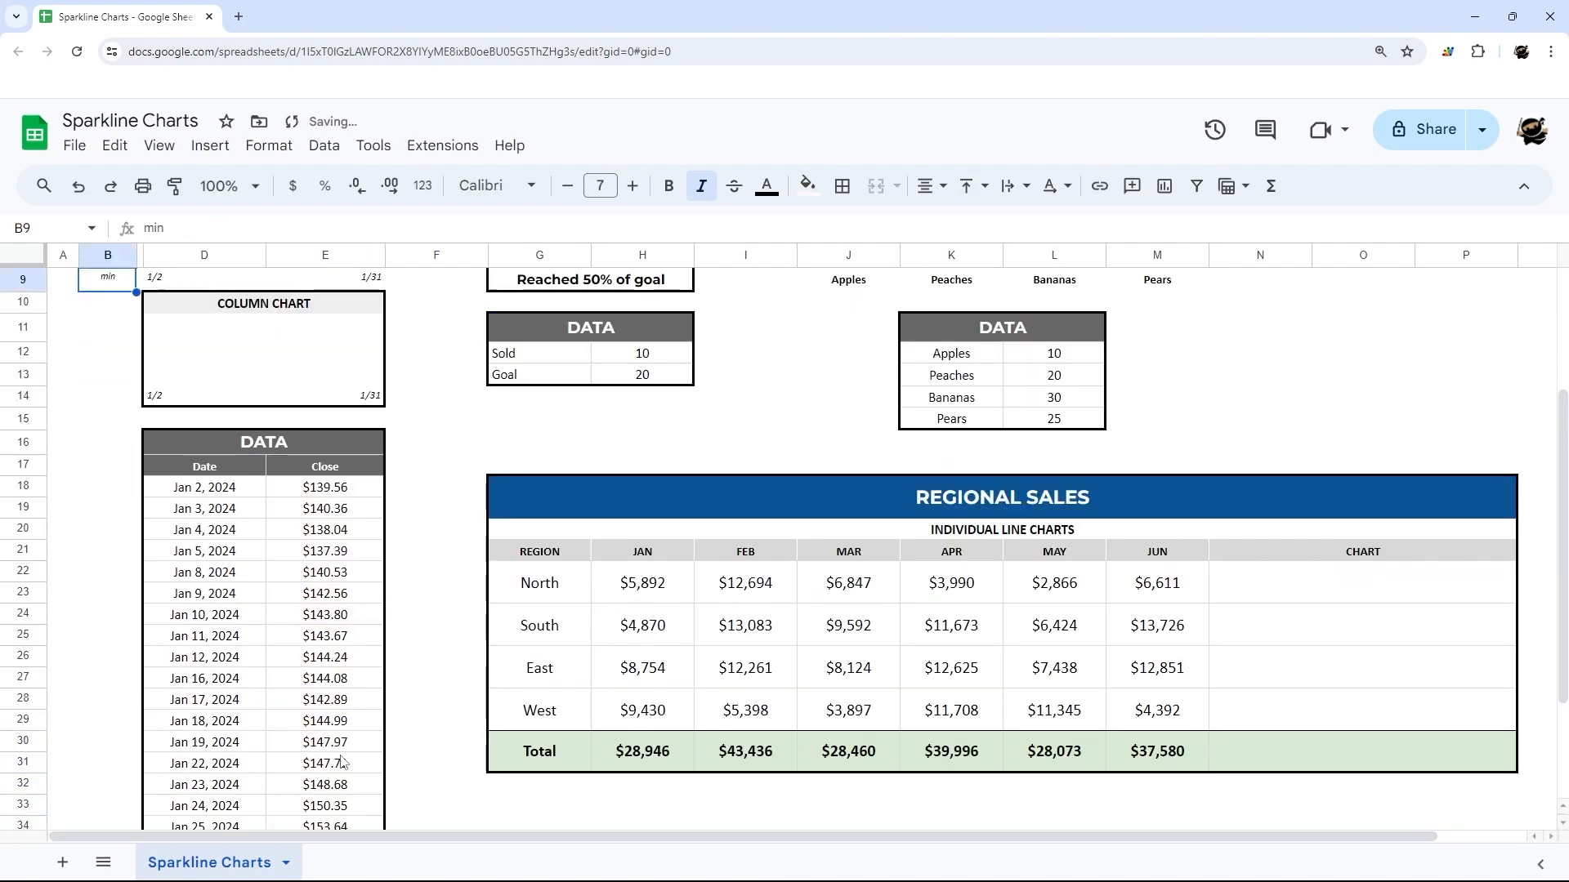
pyautogui.scroll(3, 339, 735)
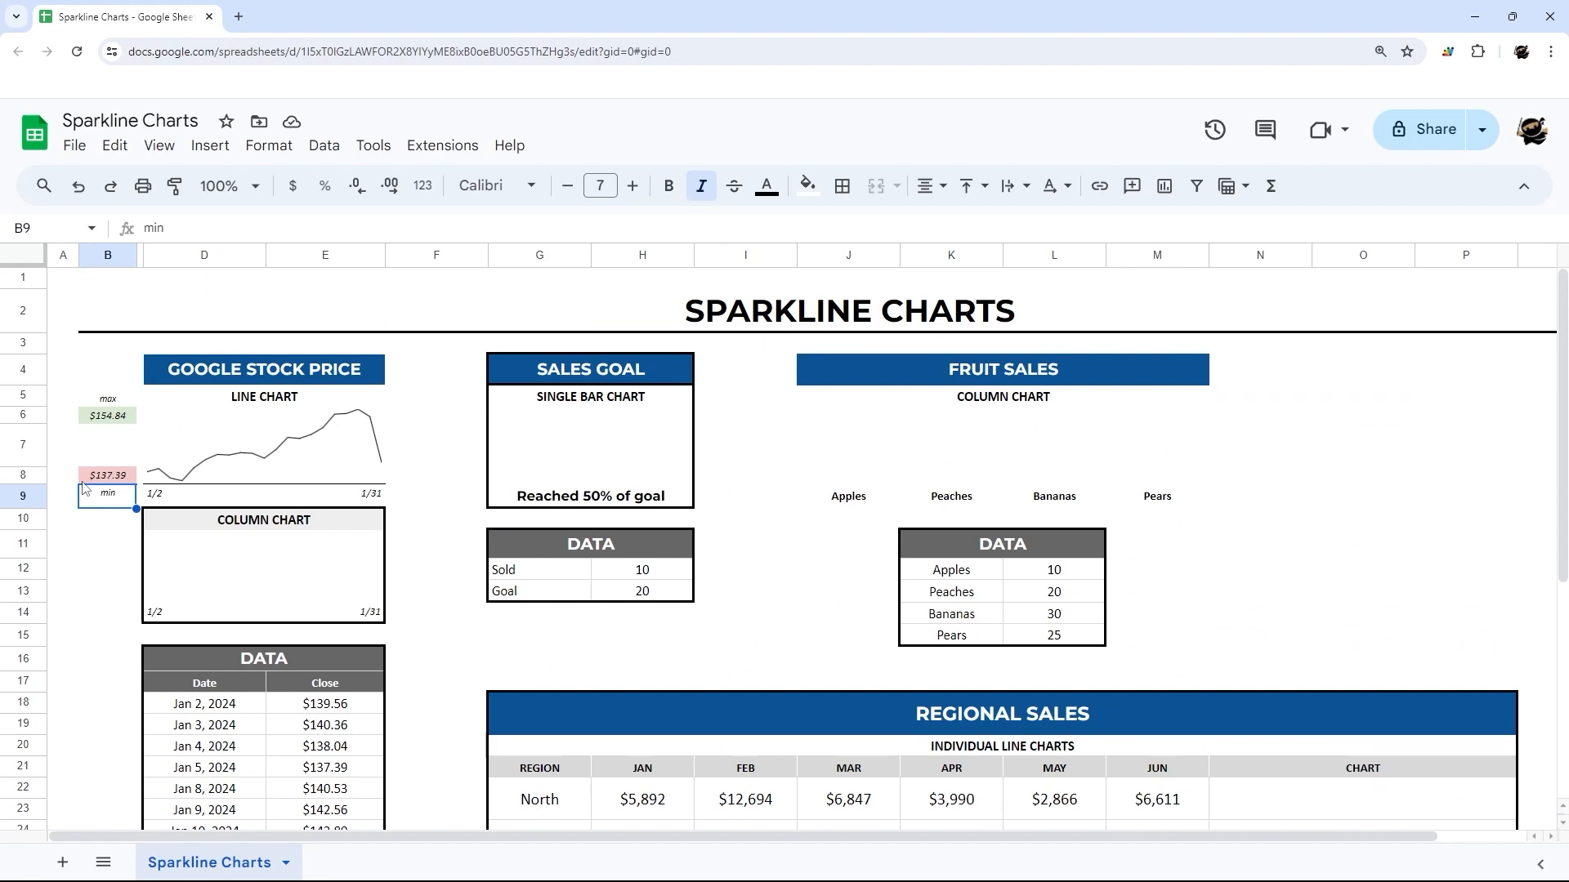
# - Examine the TEXT formulas behind the date labels in D14 and E14, and compare them with the number format of E9
pyautogui.click(253, 458)
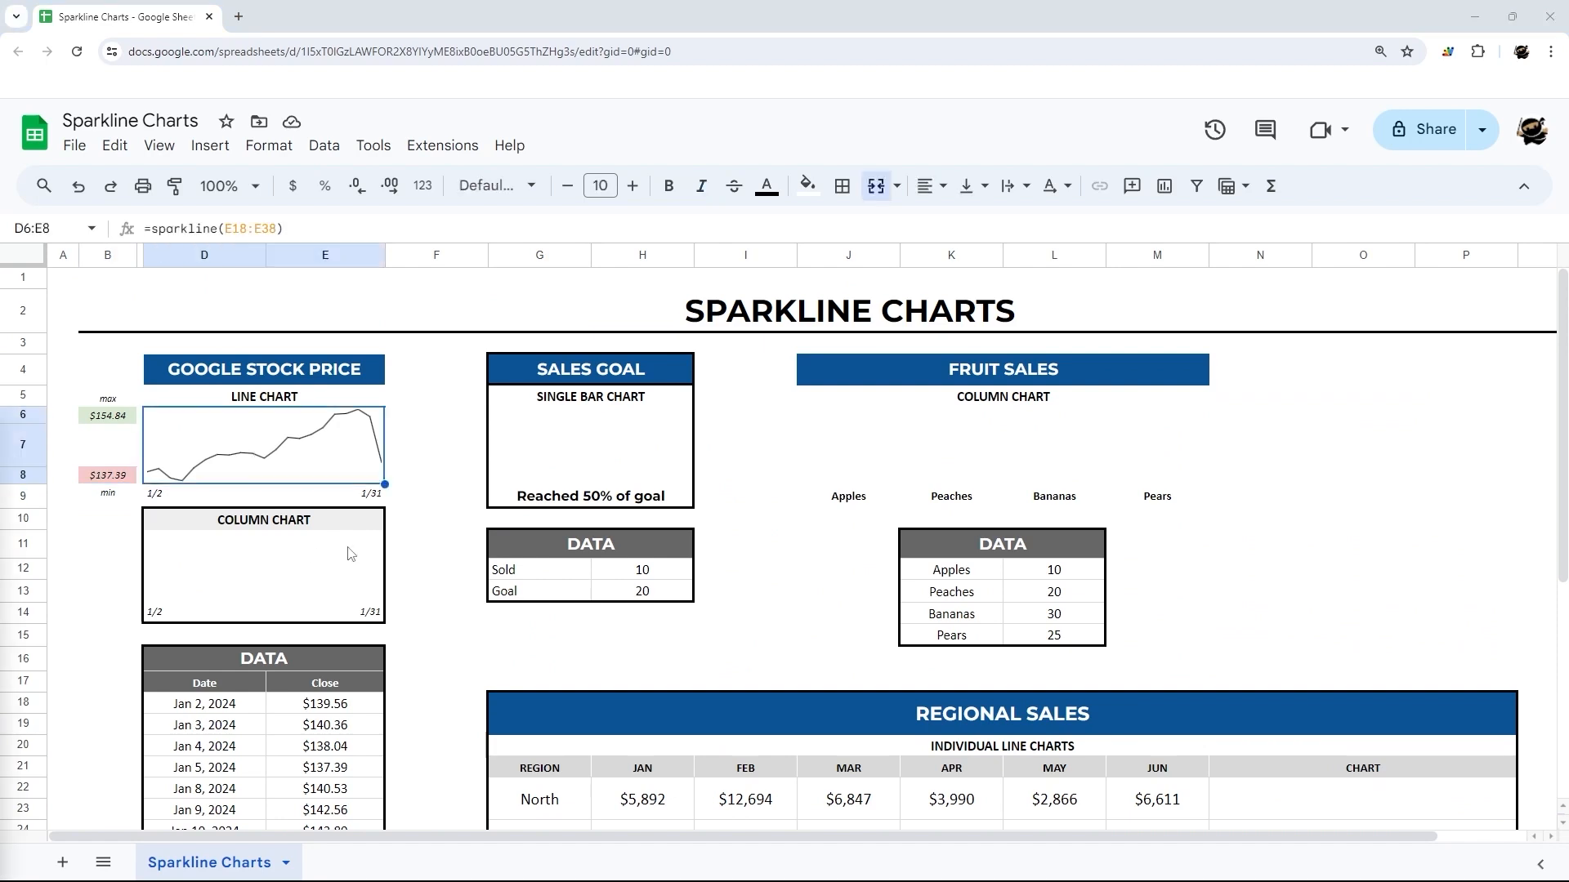
pyautogui.click(290, 582)
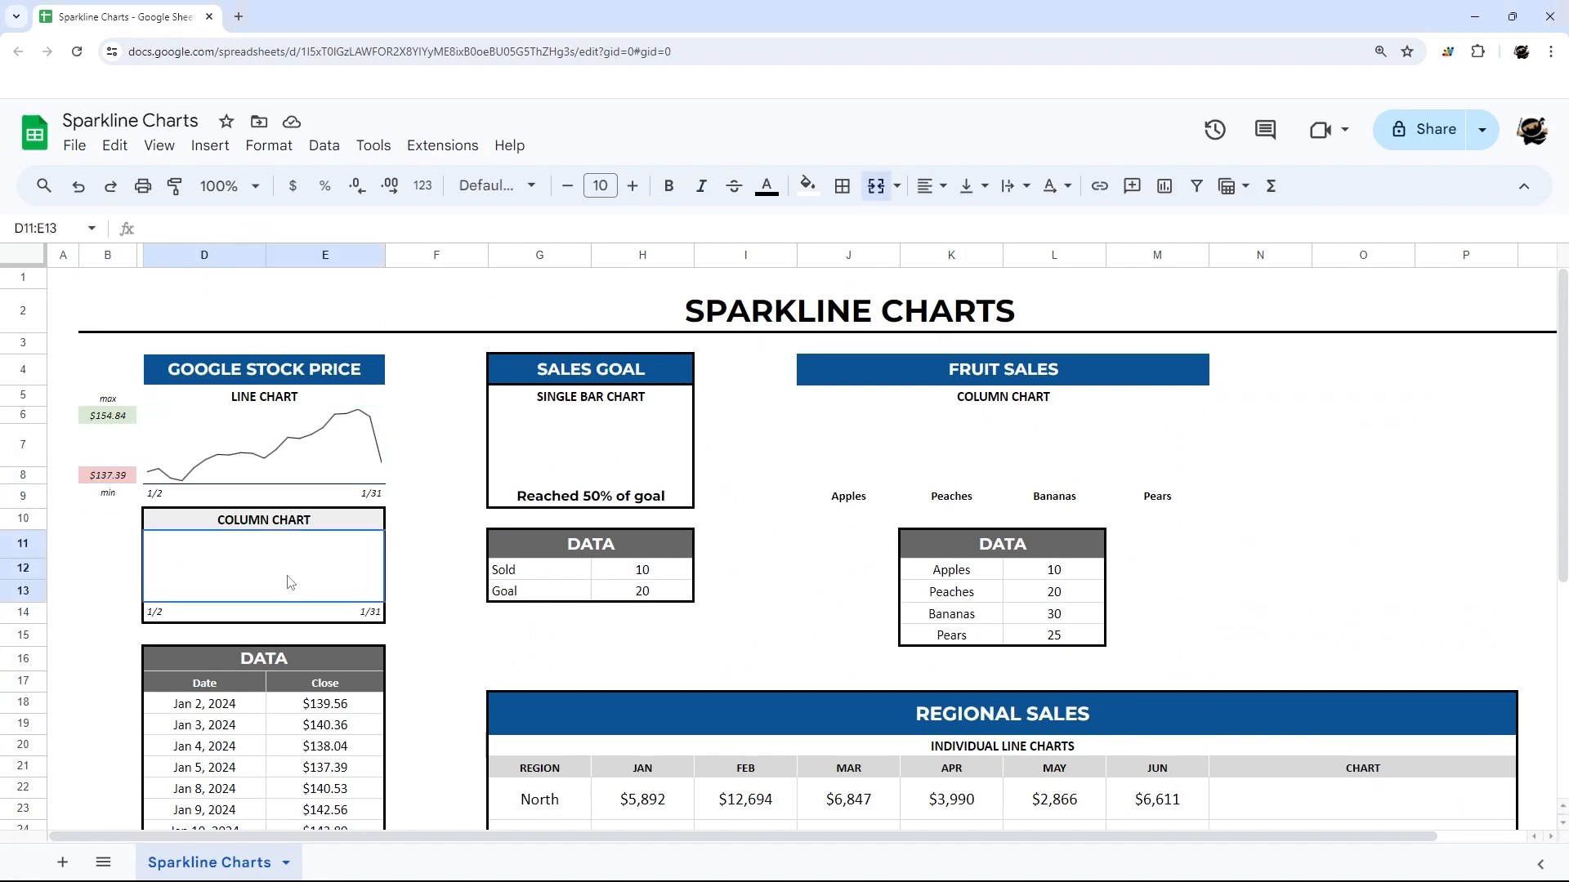
pyautogui.click(162, 621)
pyautogui.click(186, 222)
pyautogui.hotkey('ctrl', 'a')
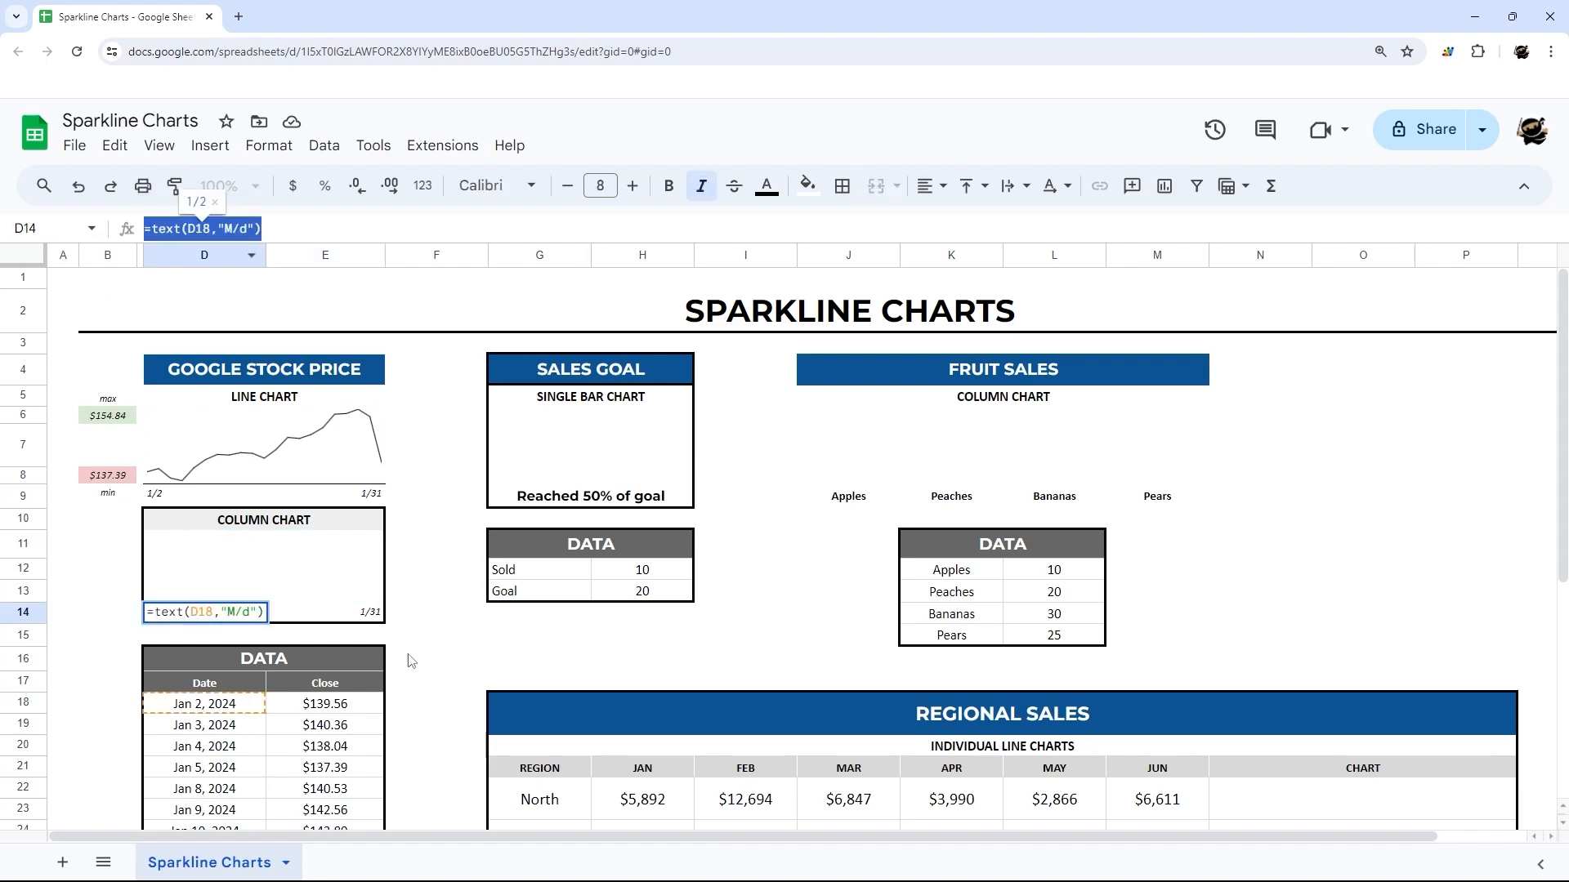
pyautogui.press('Escape')
pyautogui.press('Right')
pyautogui.press('Return')
pyautogui.hotkey('ctrl', 'a')
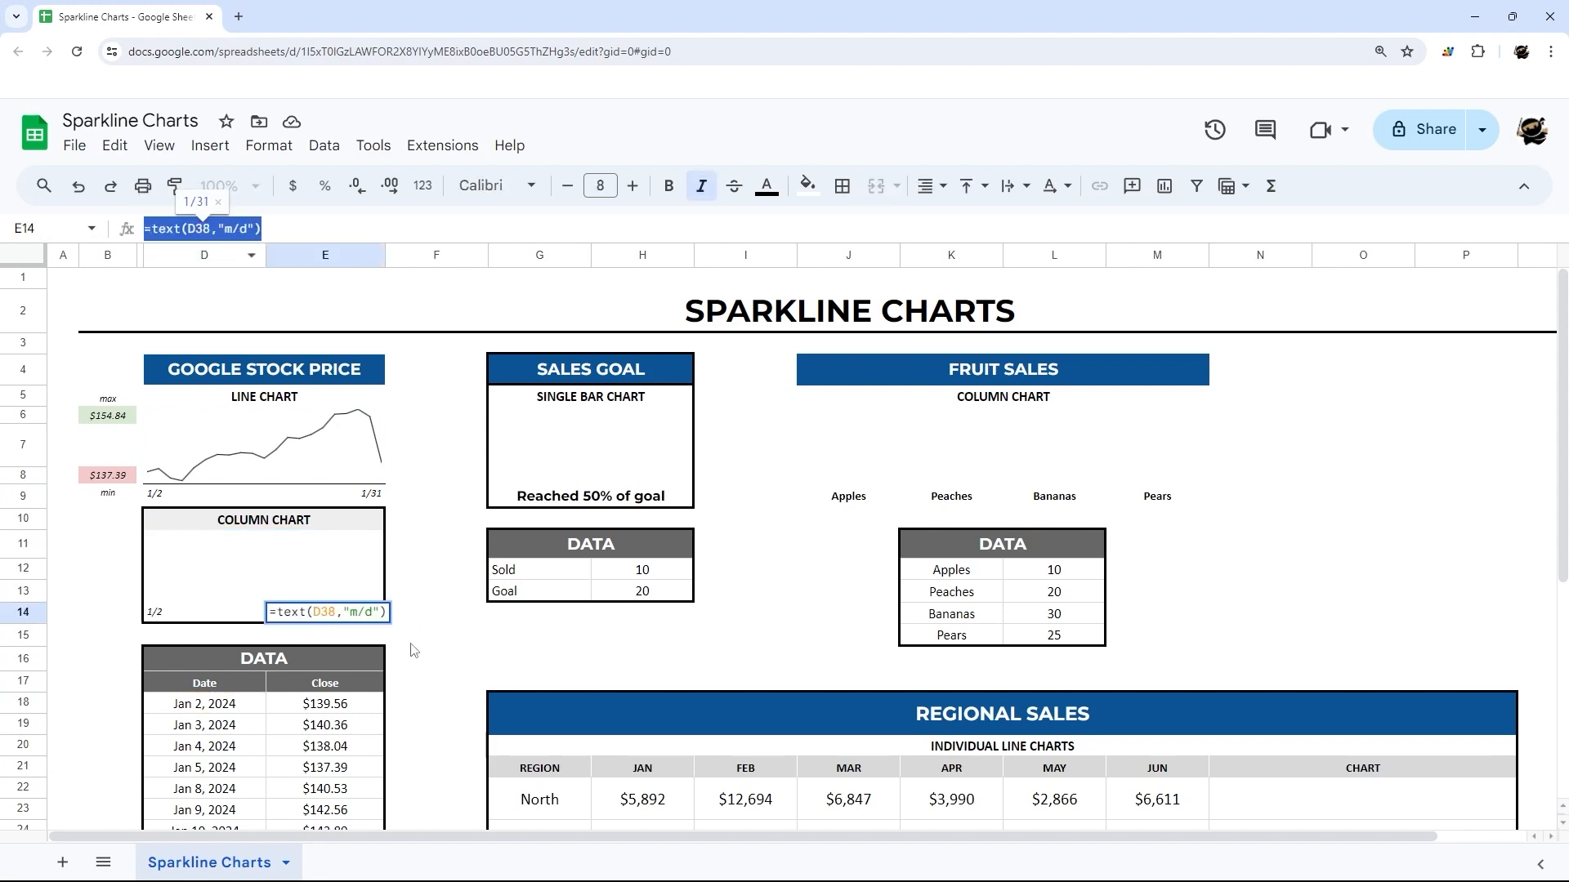
pyautogui.click(376, 497)
pyautogui.click(423, 186)
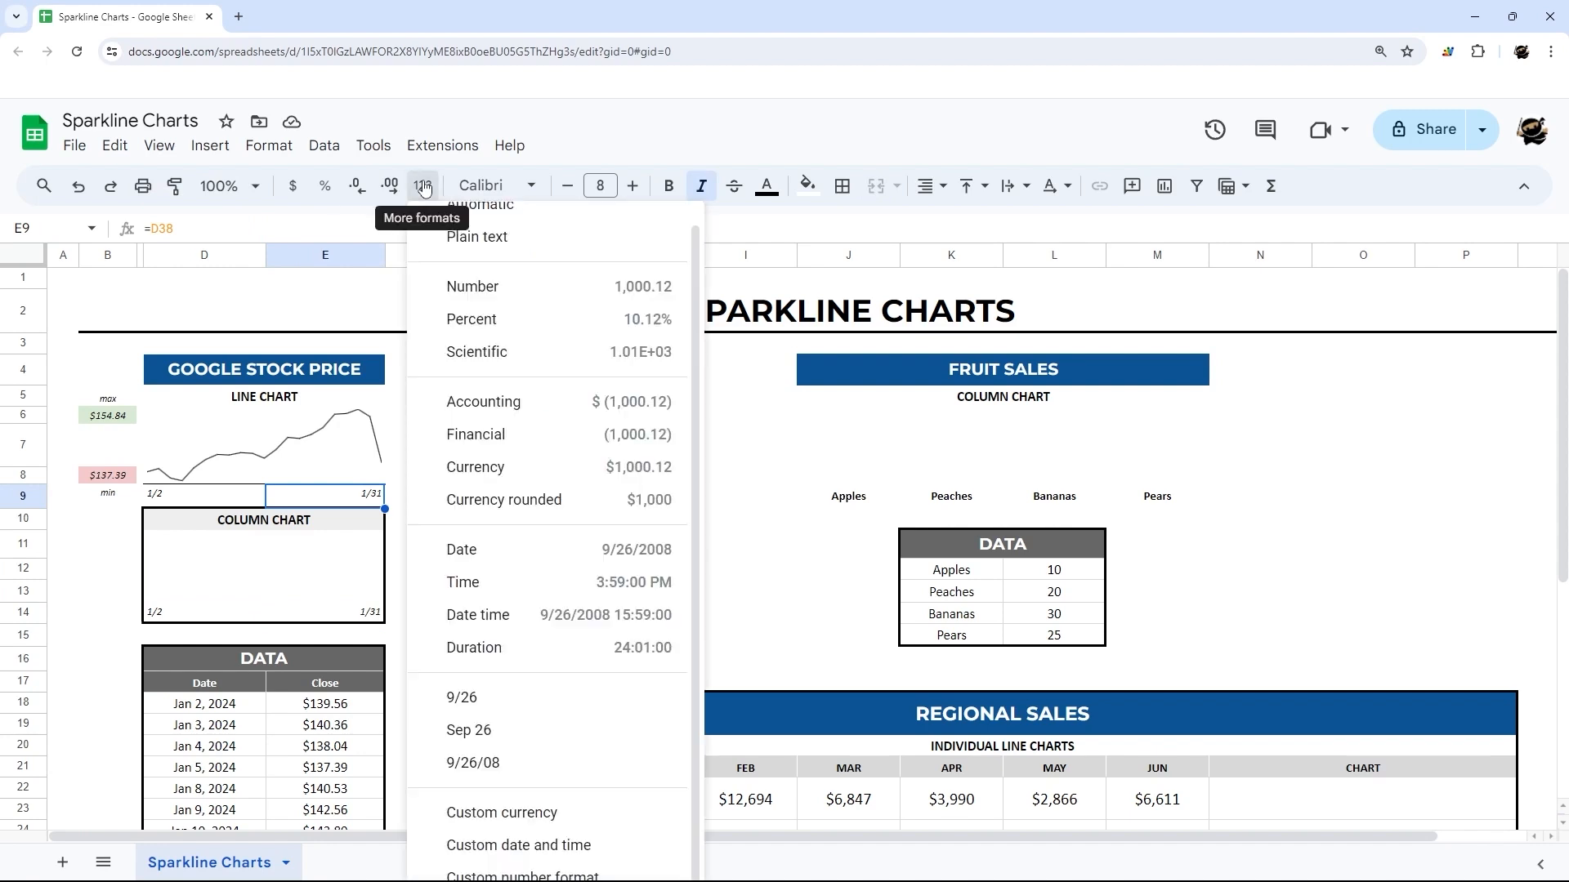
pyautogui.click(162, 614)
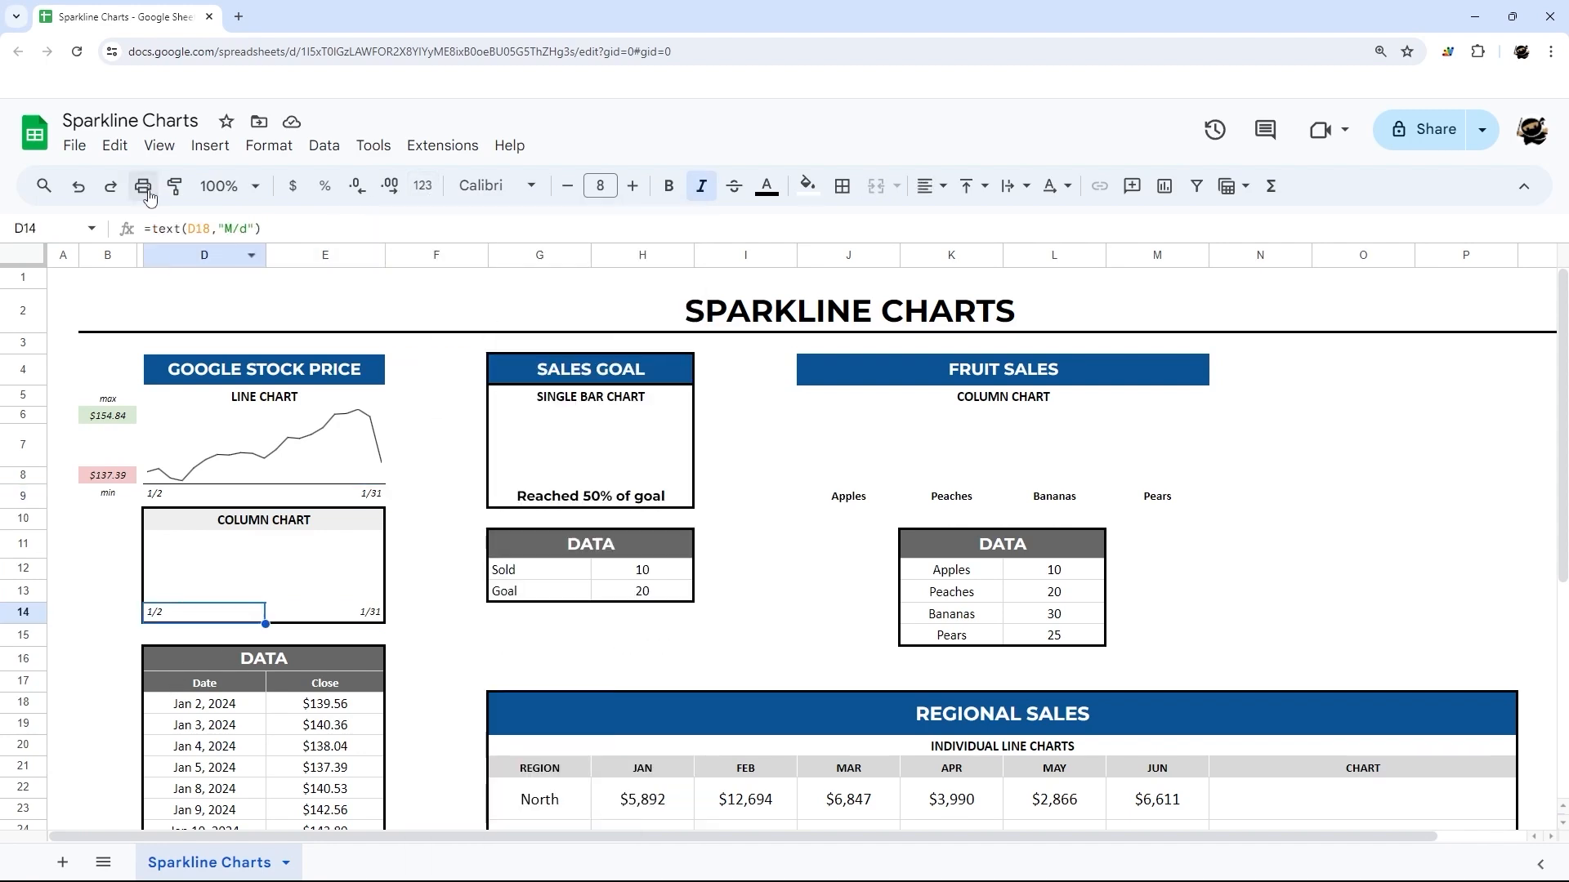
# - Try the format code "MMM/d" in the TEXT formula of D14, and restore "M/d"
pyautogui.doubleClick(168, 230)
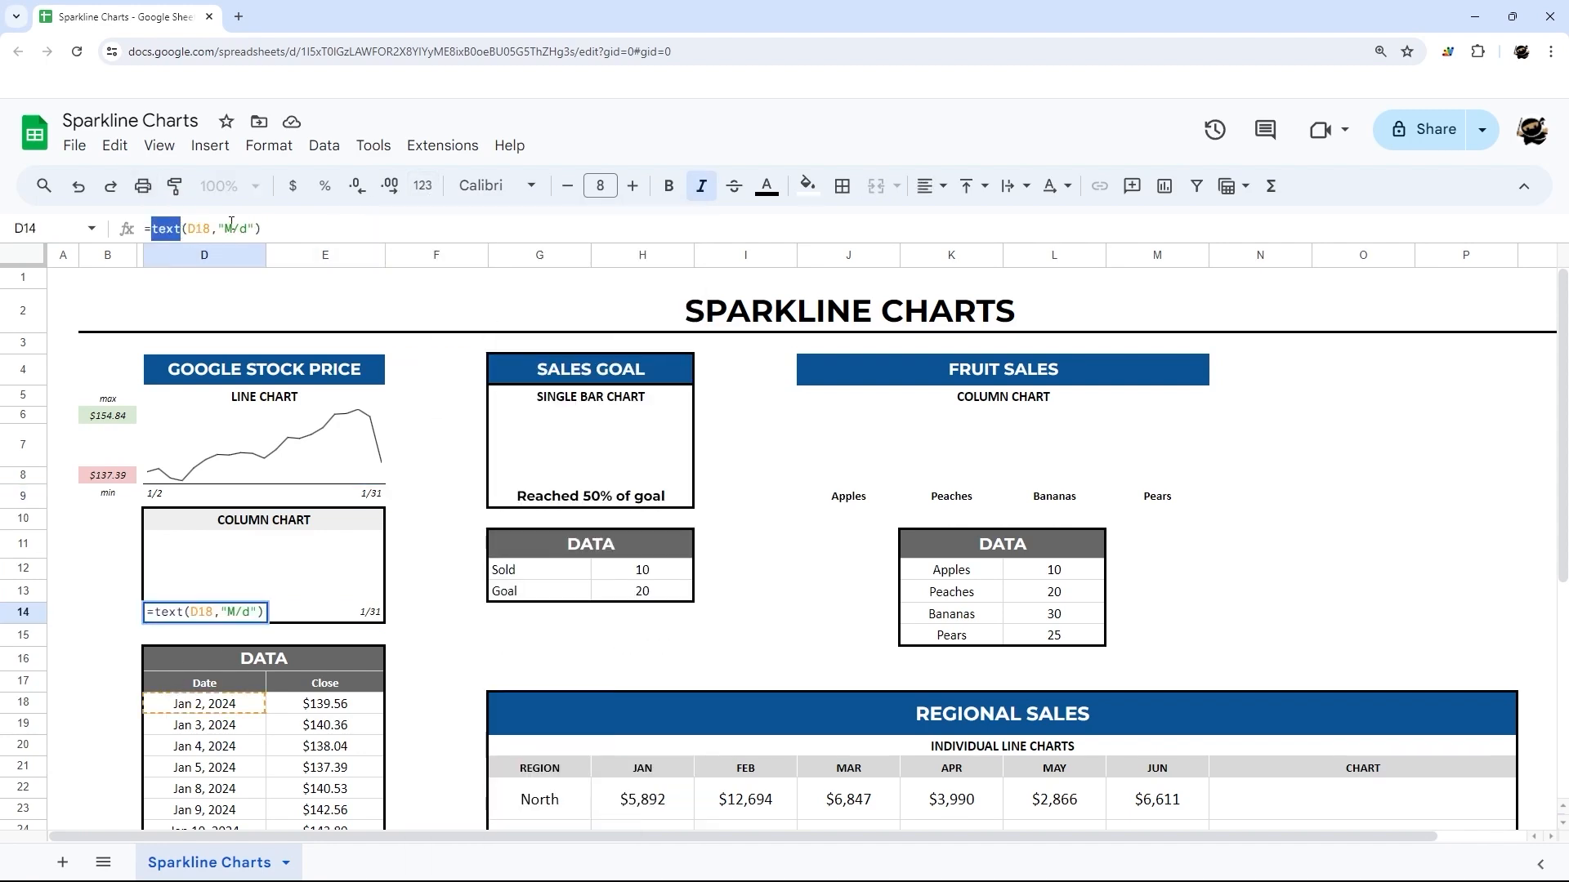
pyautogui.click(260, 228)
pyautogui.write('MM')
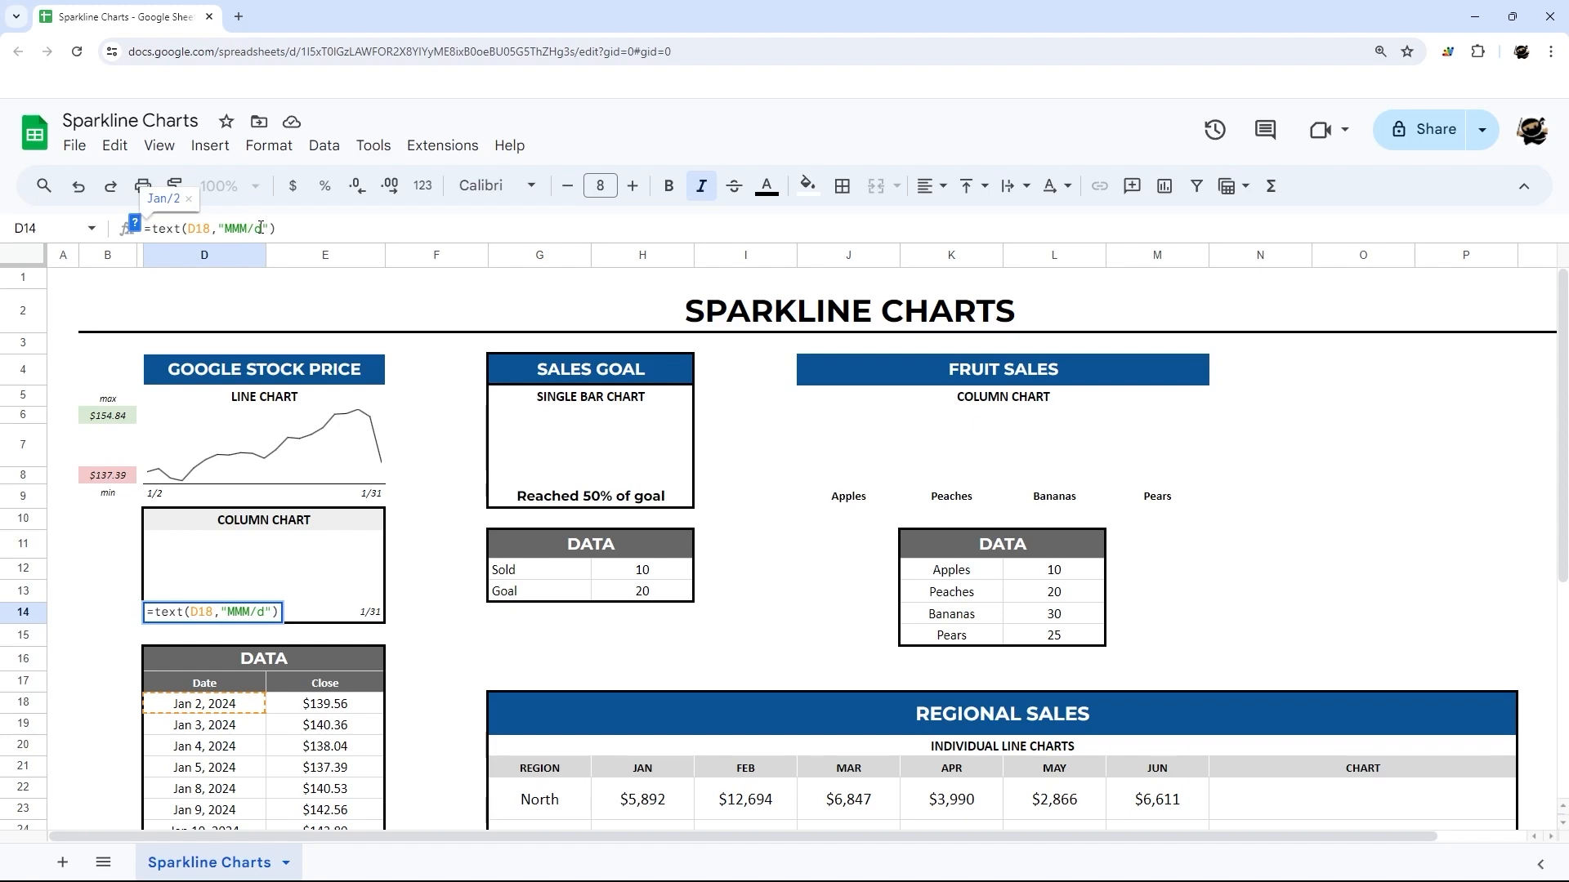
pyautogui.press('BackSpace')
pyautogui.press('BackSpace')
pyautogui.write('M')
pyautogui.press('BackSpace')
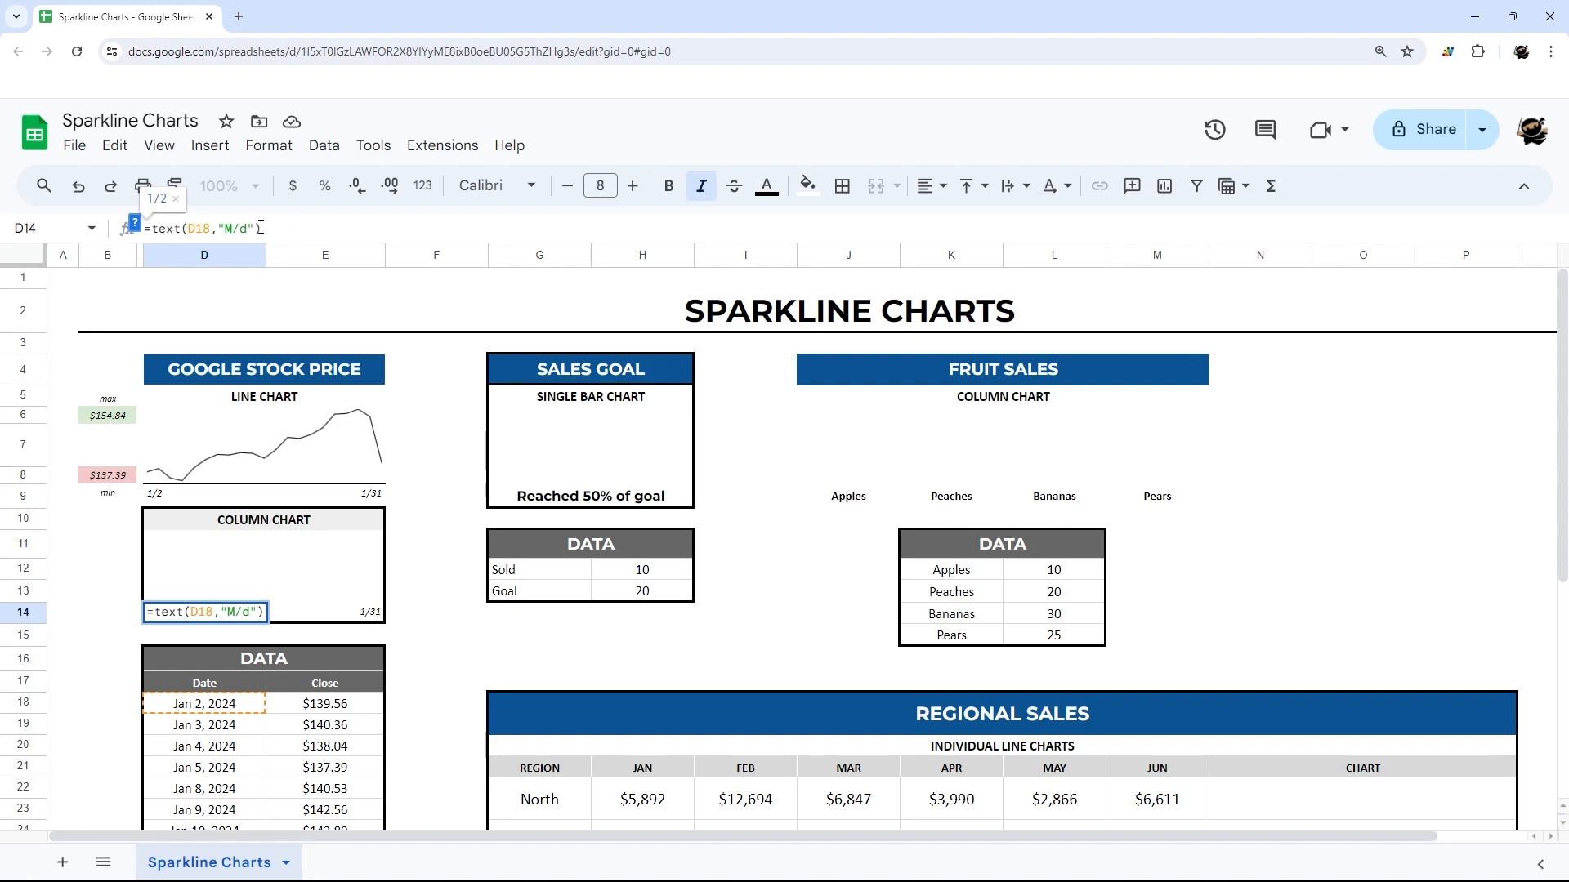
pyautogui.press('Return')
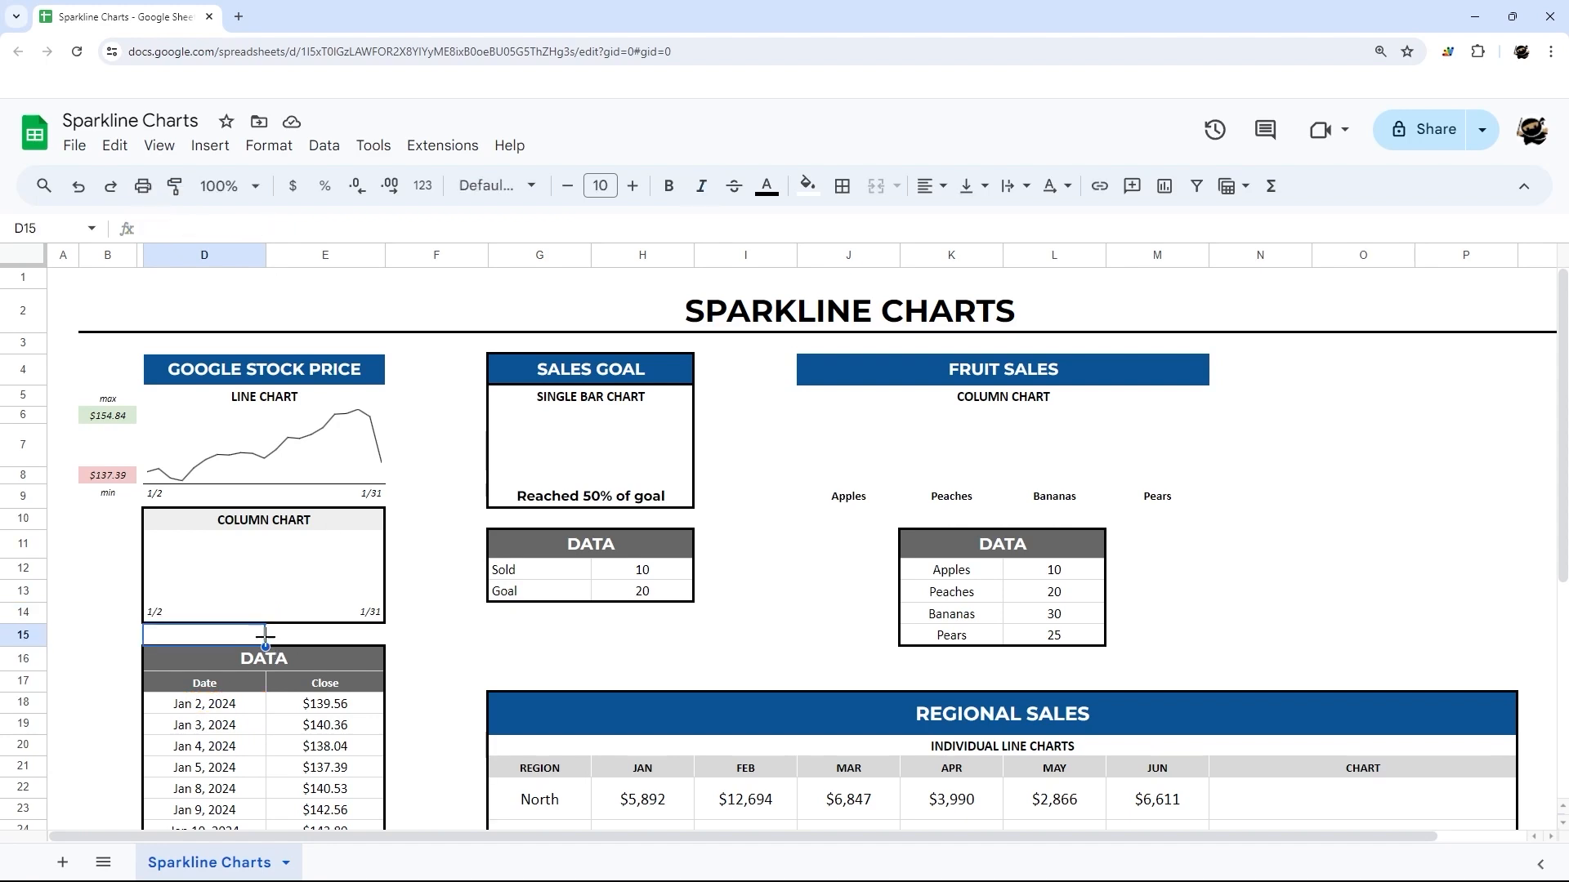
# - Start a SPARKLINE formula in the merged cell D11:E13 under Column Chart, with E18:E38 as data and a comma for the options
pyautogui.click(242, 582)
pyautogui.write('=spakr')
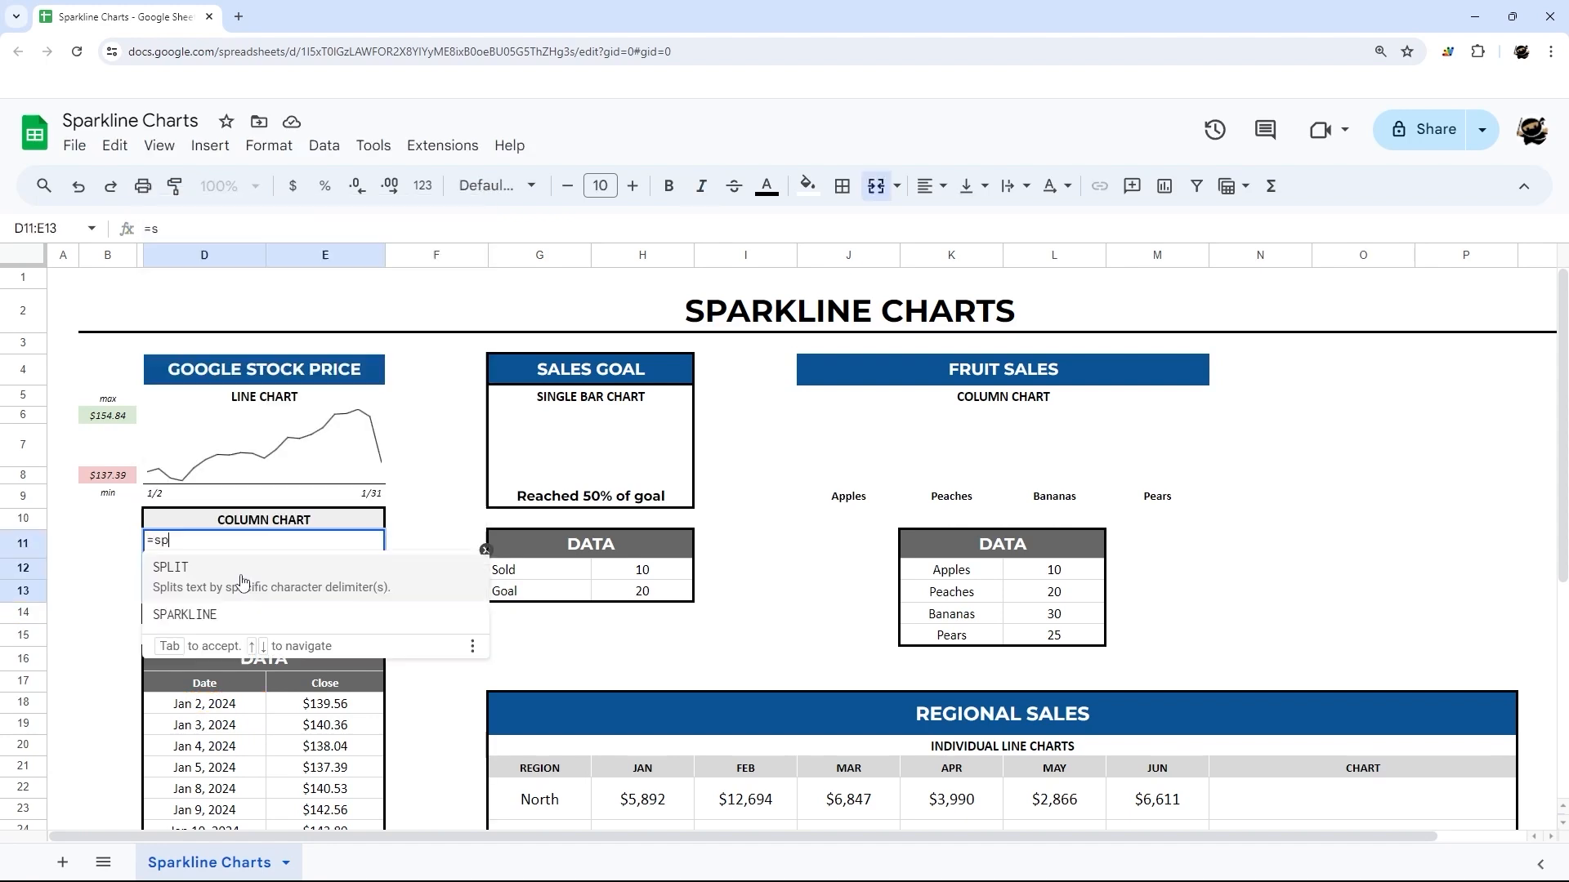
pyautogui.press('BackSpace')
pyautogui.press('BackSpace')
pyautogui.write('rkline(')
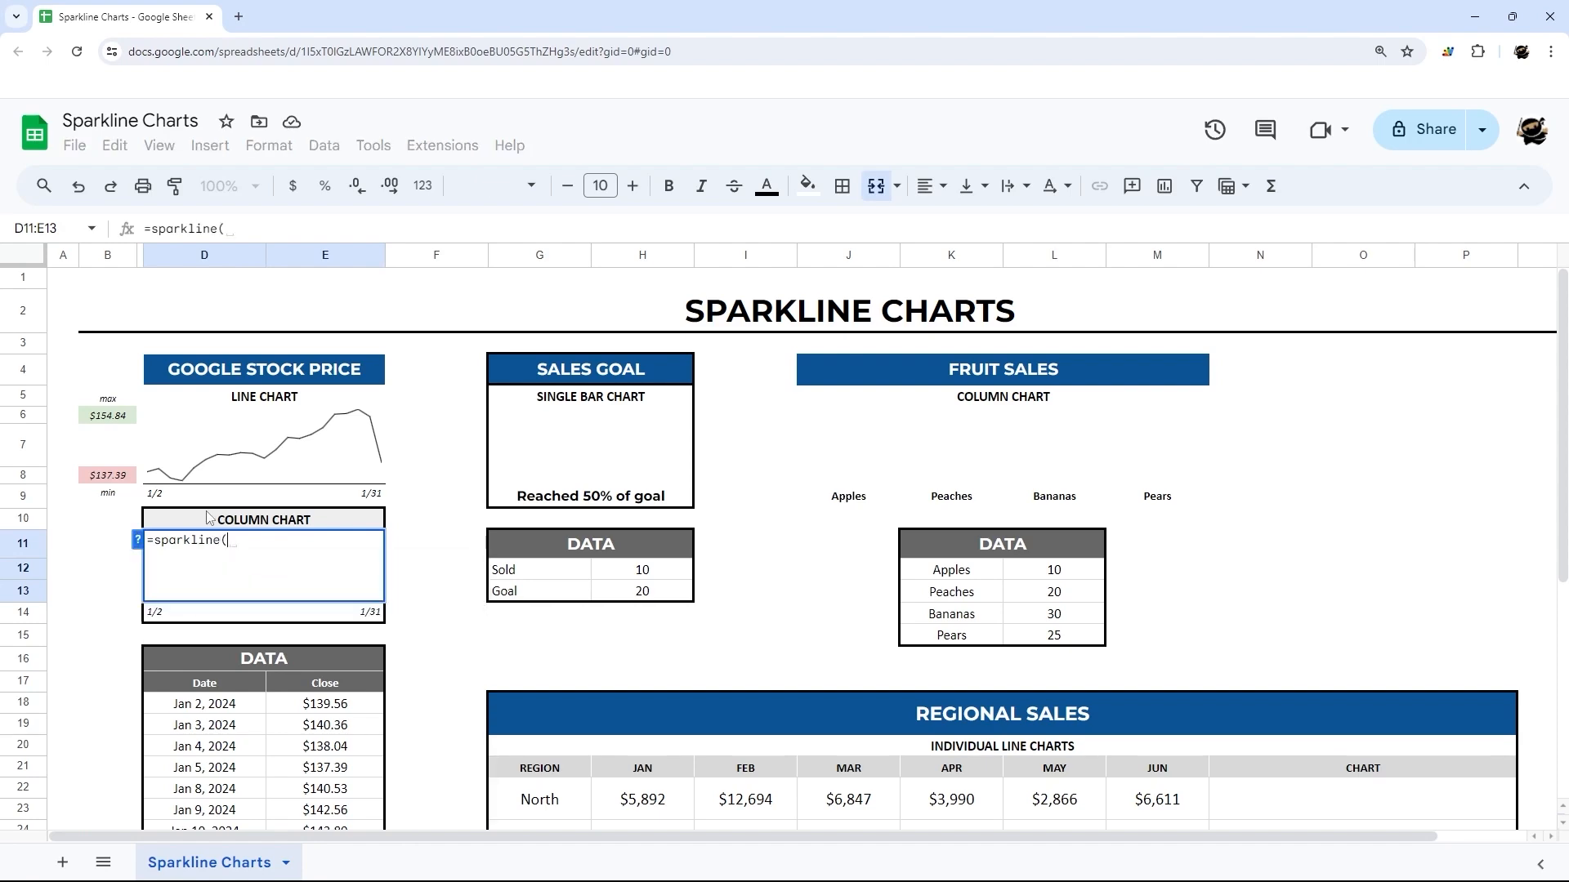
pyautogui.scroll(-3, 303, 595)
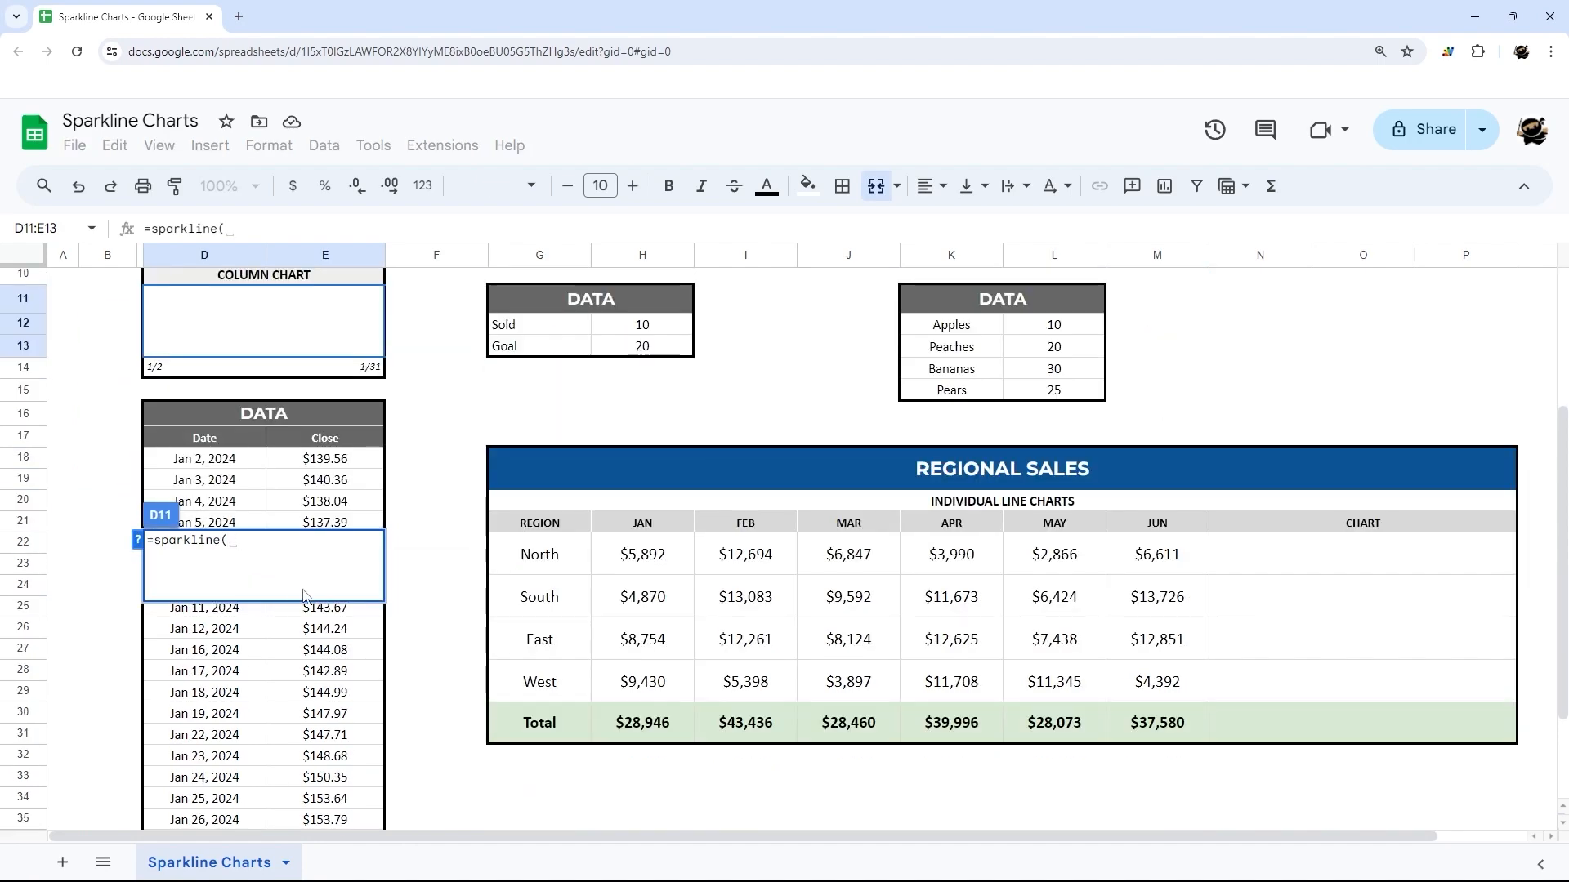
pyautogui.moveTo(298, 466); pyautogui.dragTo(327, 745)
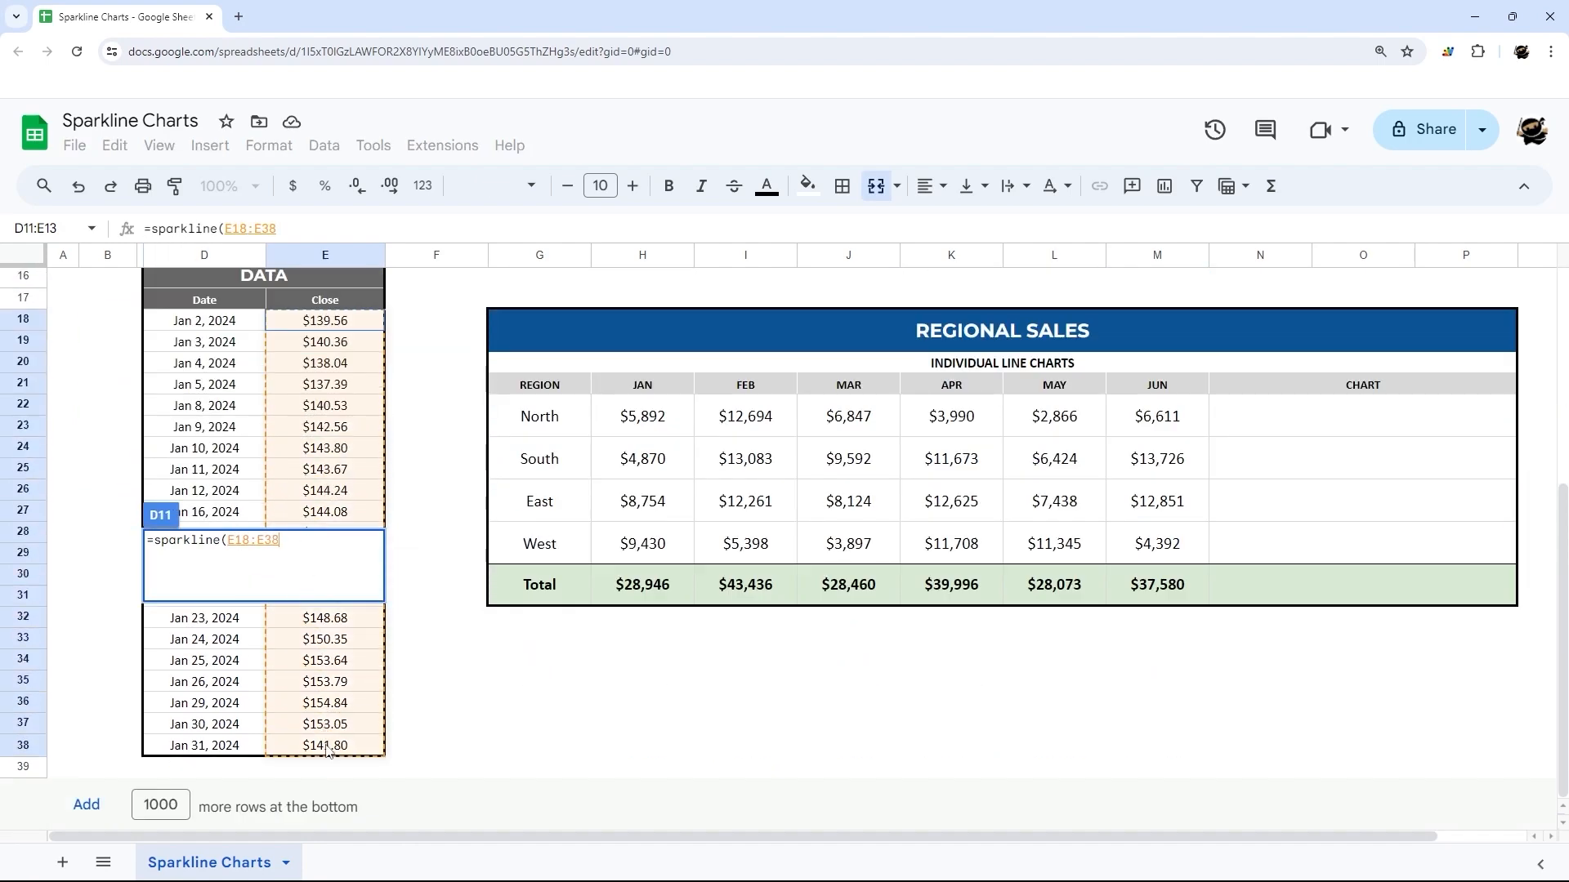
pyautogui.write(',')
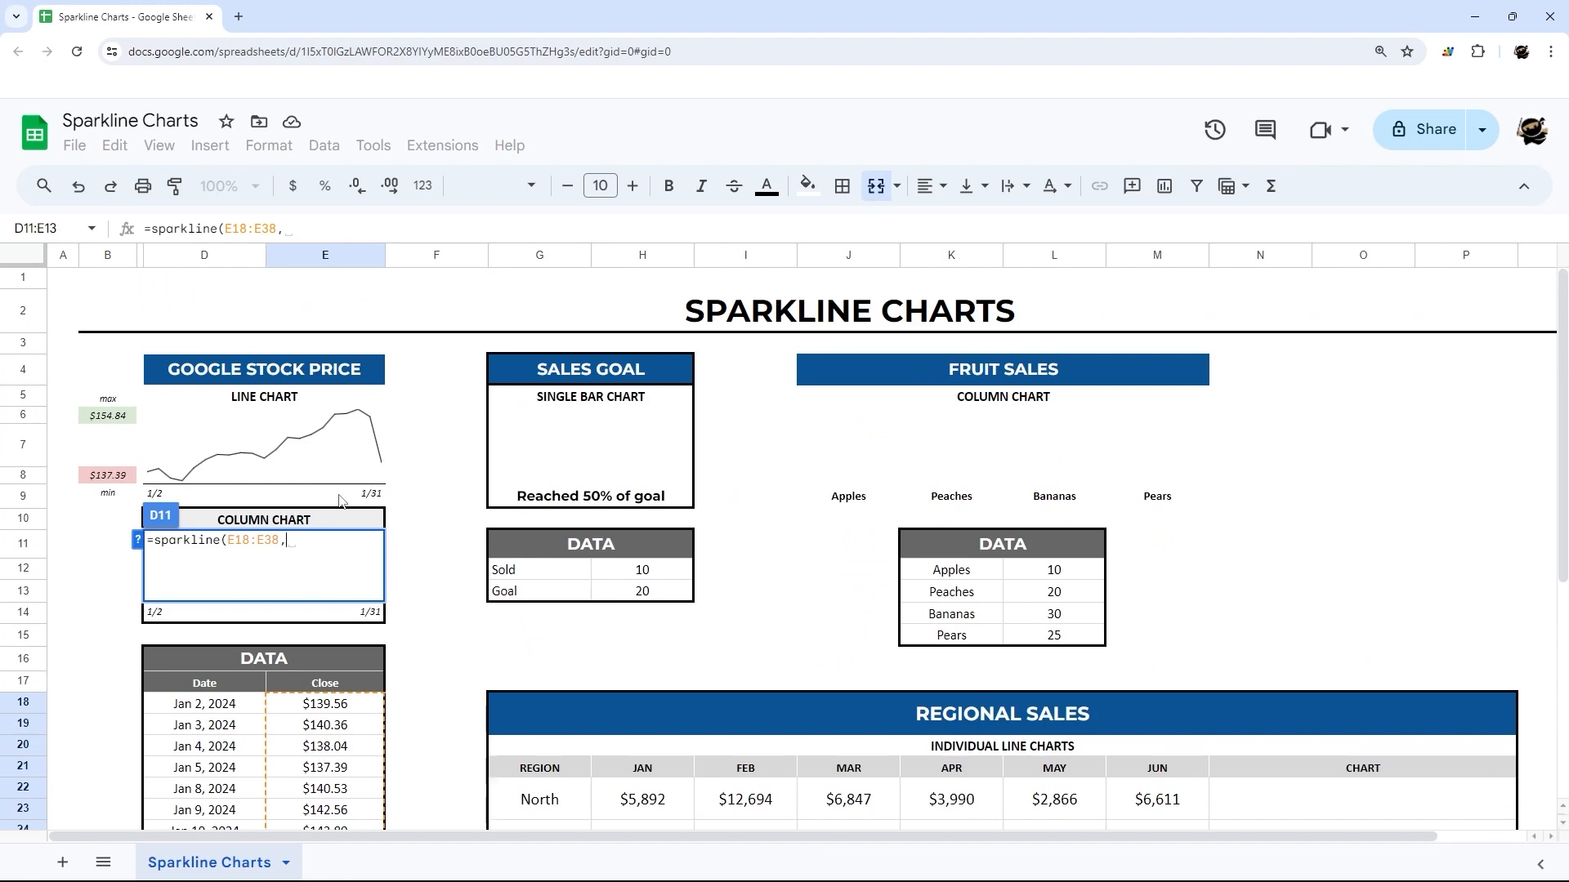
# - Open the full SPARKLINE help article and review the chart types and the options for line, column and bar charts
pyautogui.click(138, 543)
pyautogui.click(474, 577)
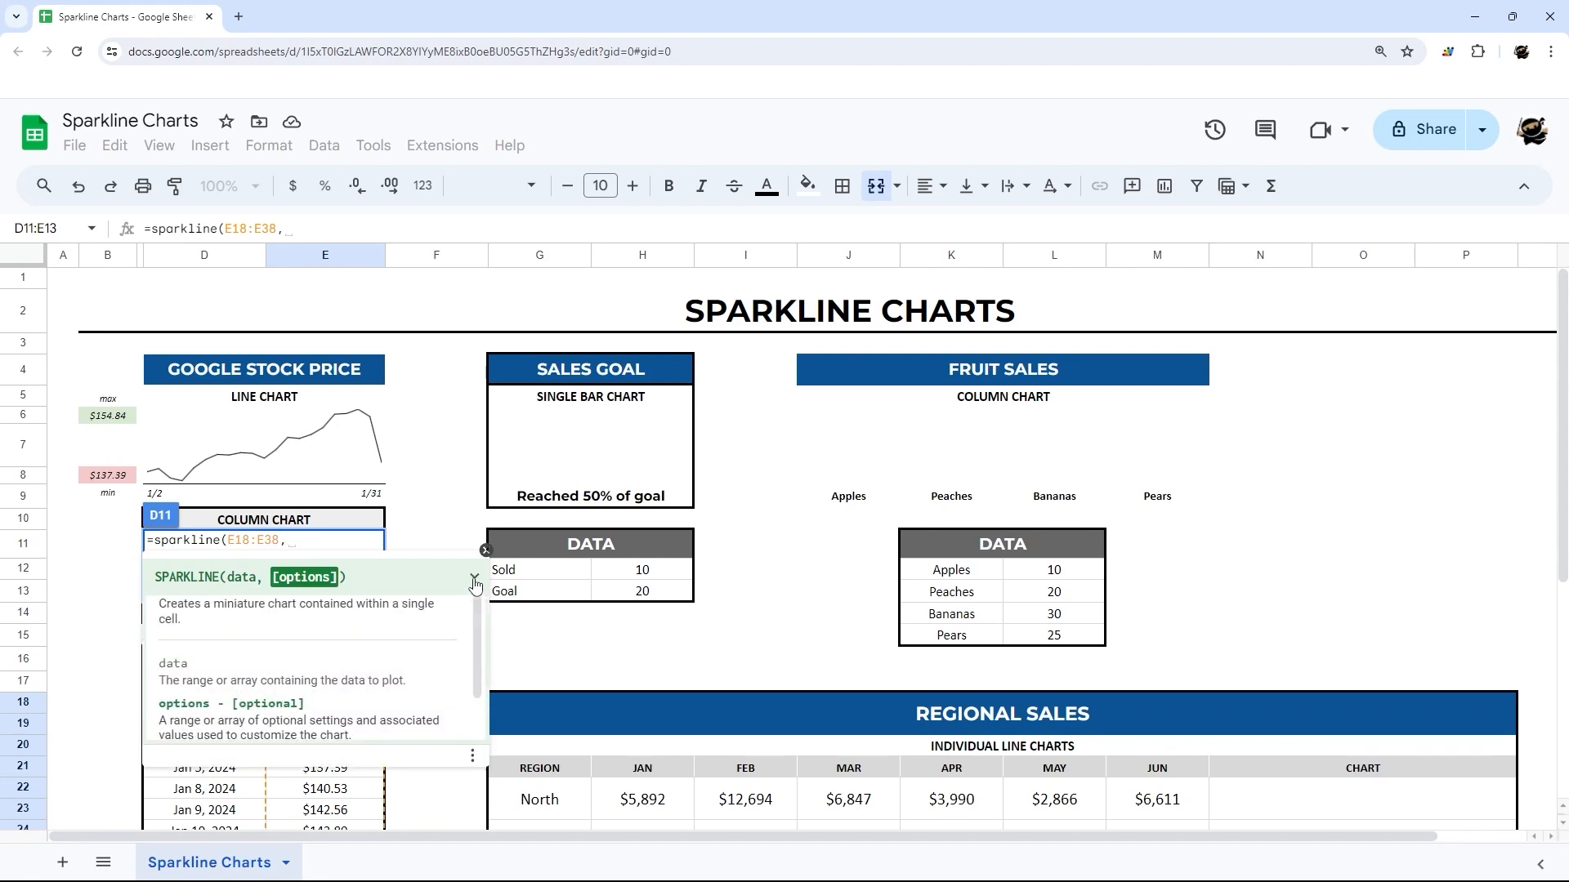
pyautogui.scroll(-1, 388, 651)
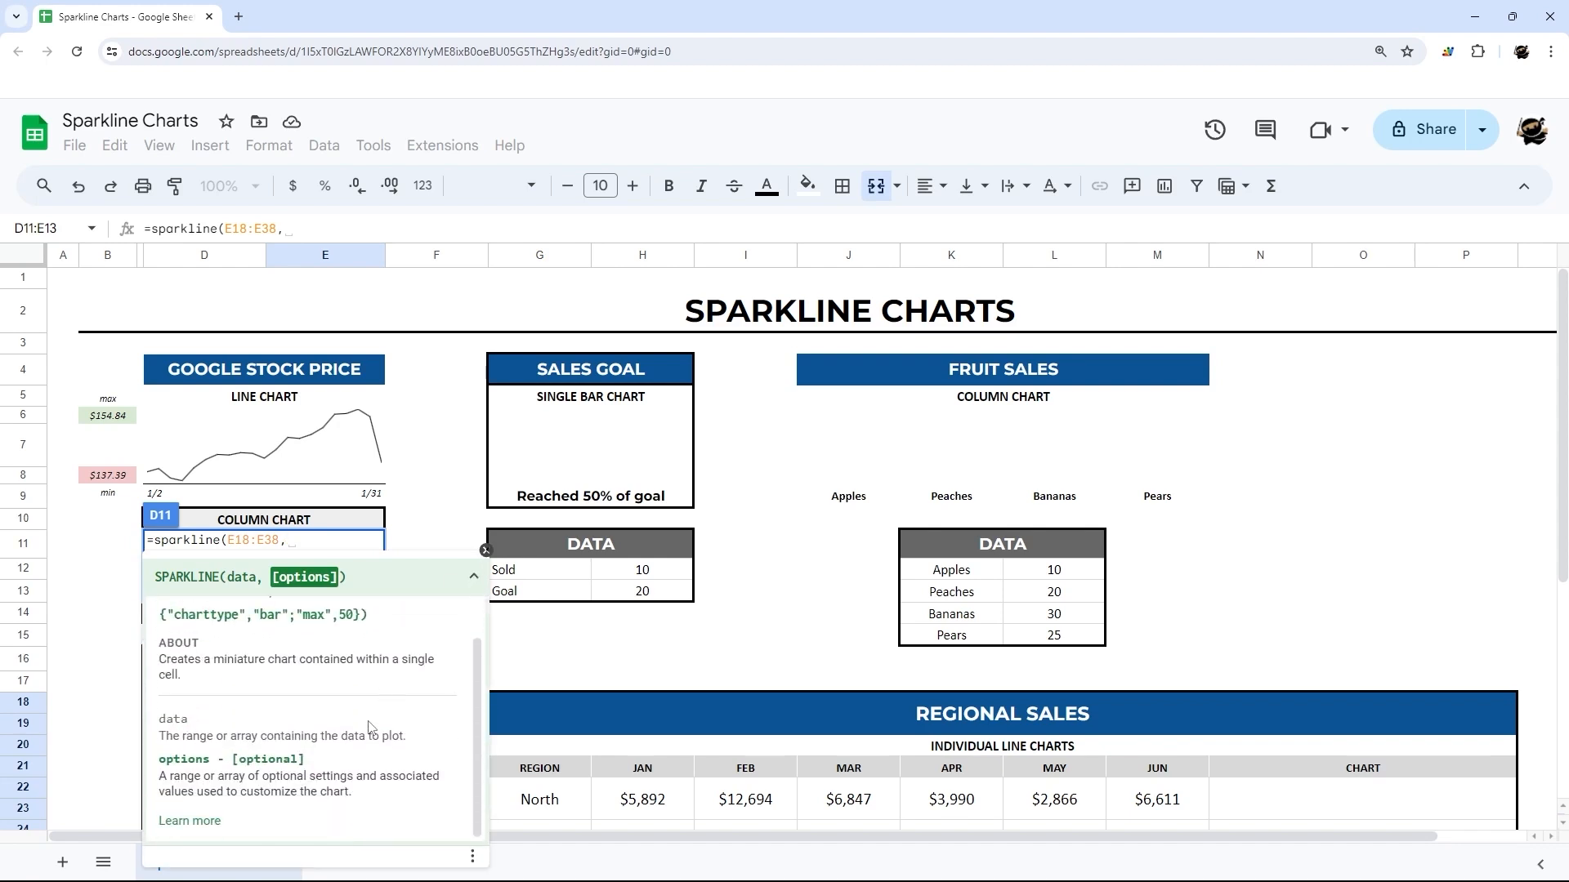
pyautogui.click(190, 822)
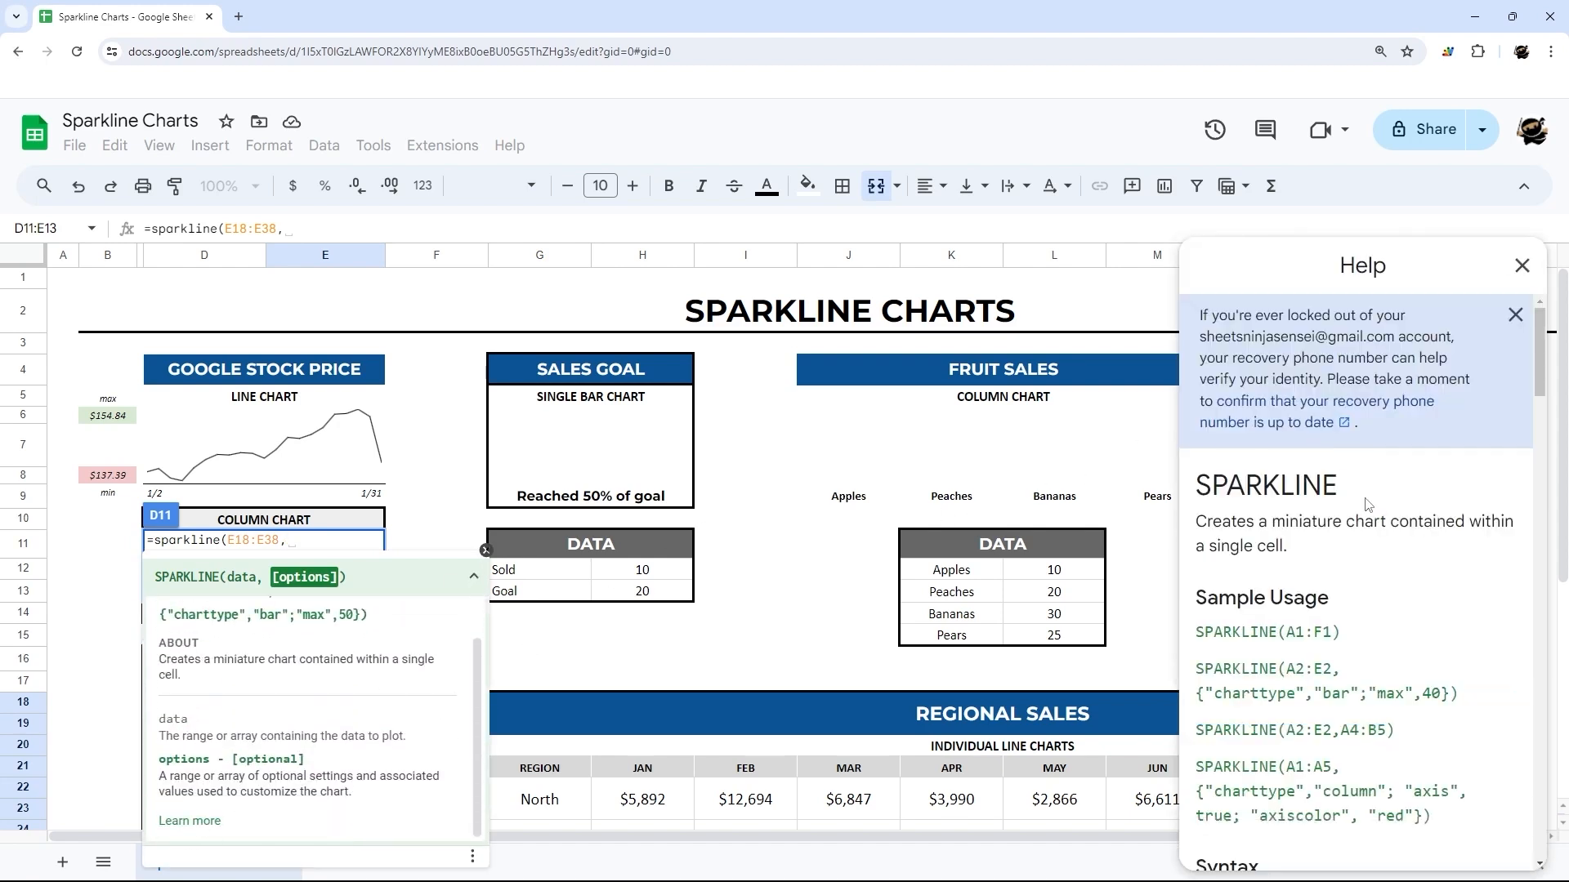
pyautogui.scroll(-3, 1395, 448)
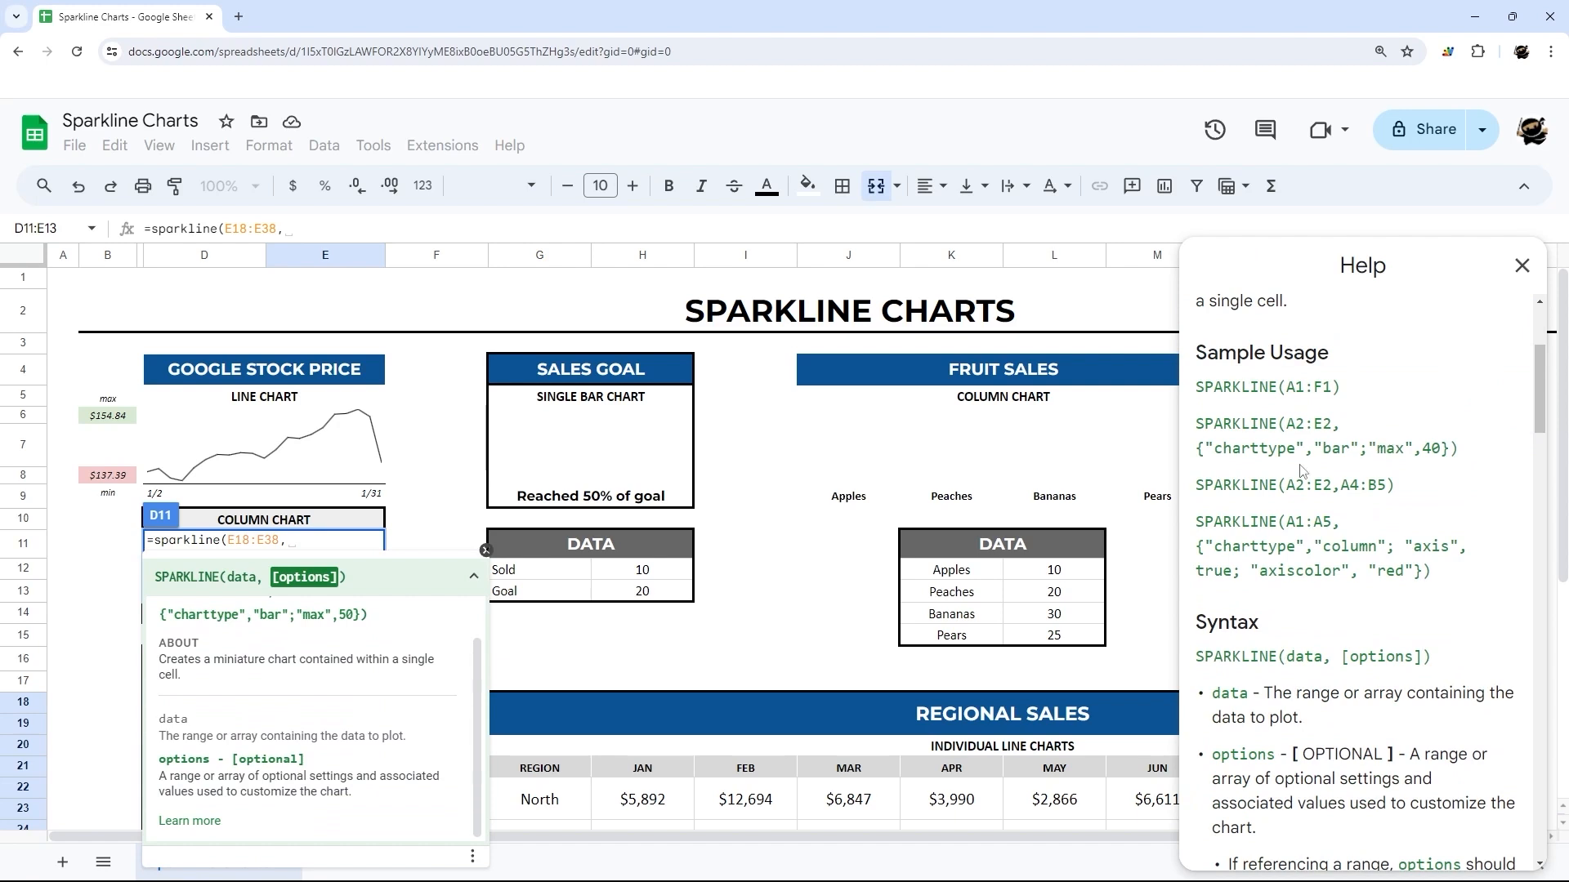
pyautogui.scroll(-4, 1303, 470)
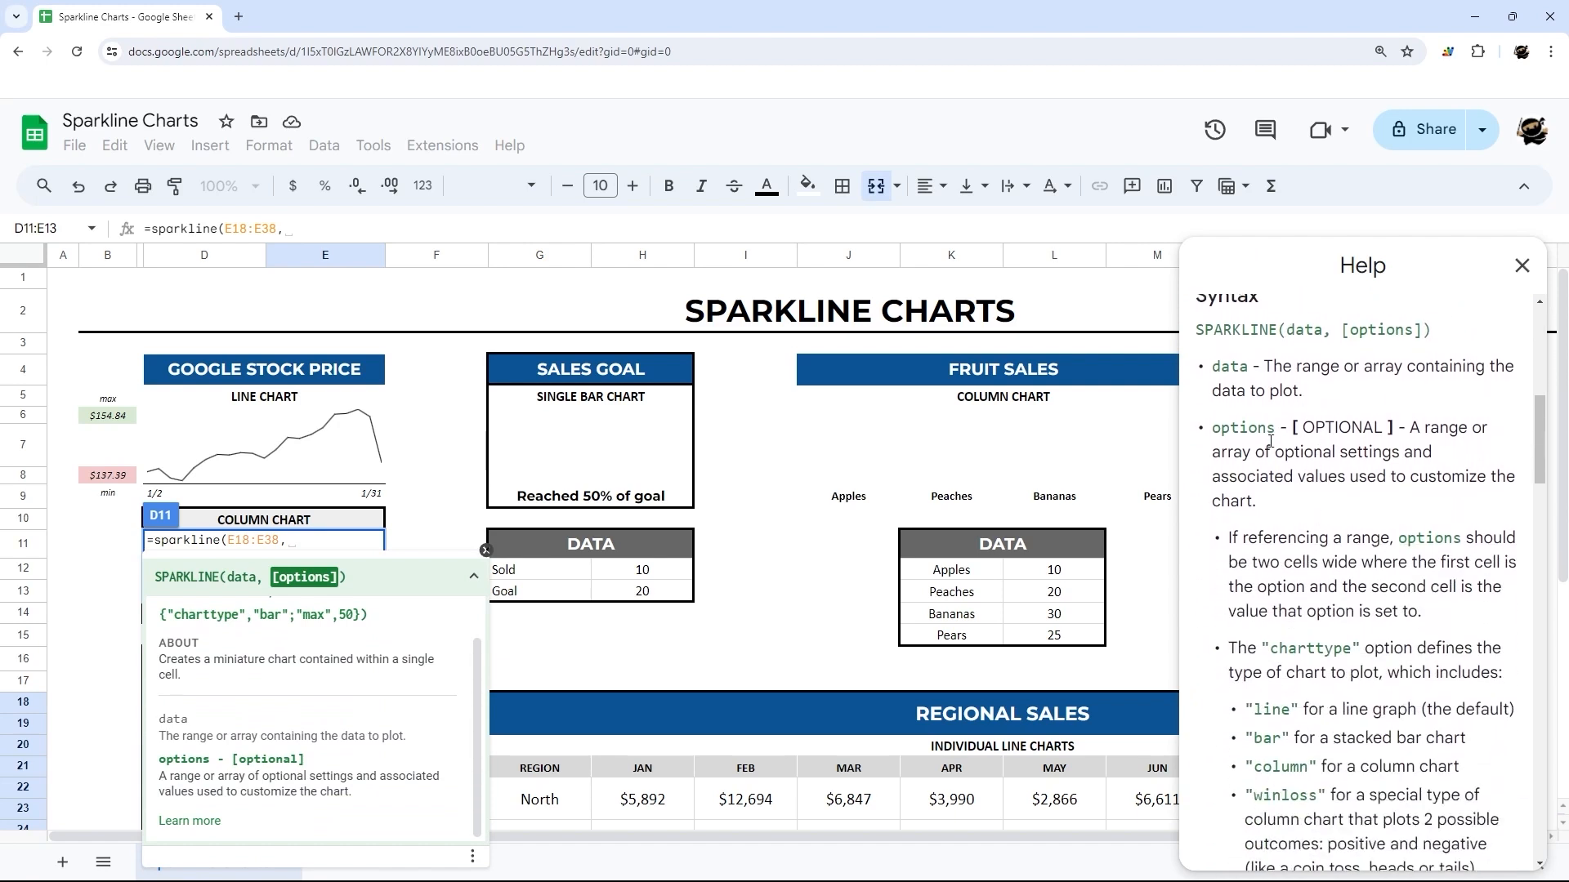
pyautogui.doubleClick(1218, 429)
pyautogui.scroll(-4, 1320, 502)
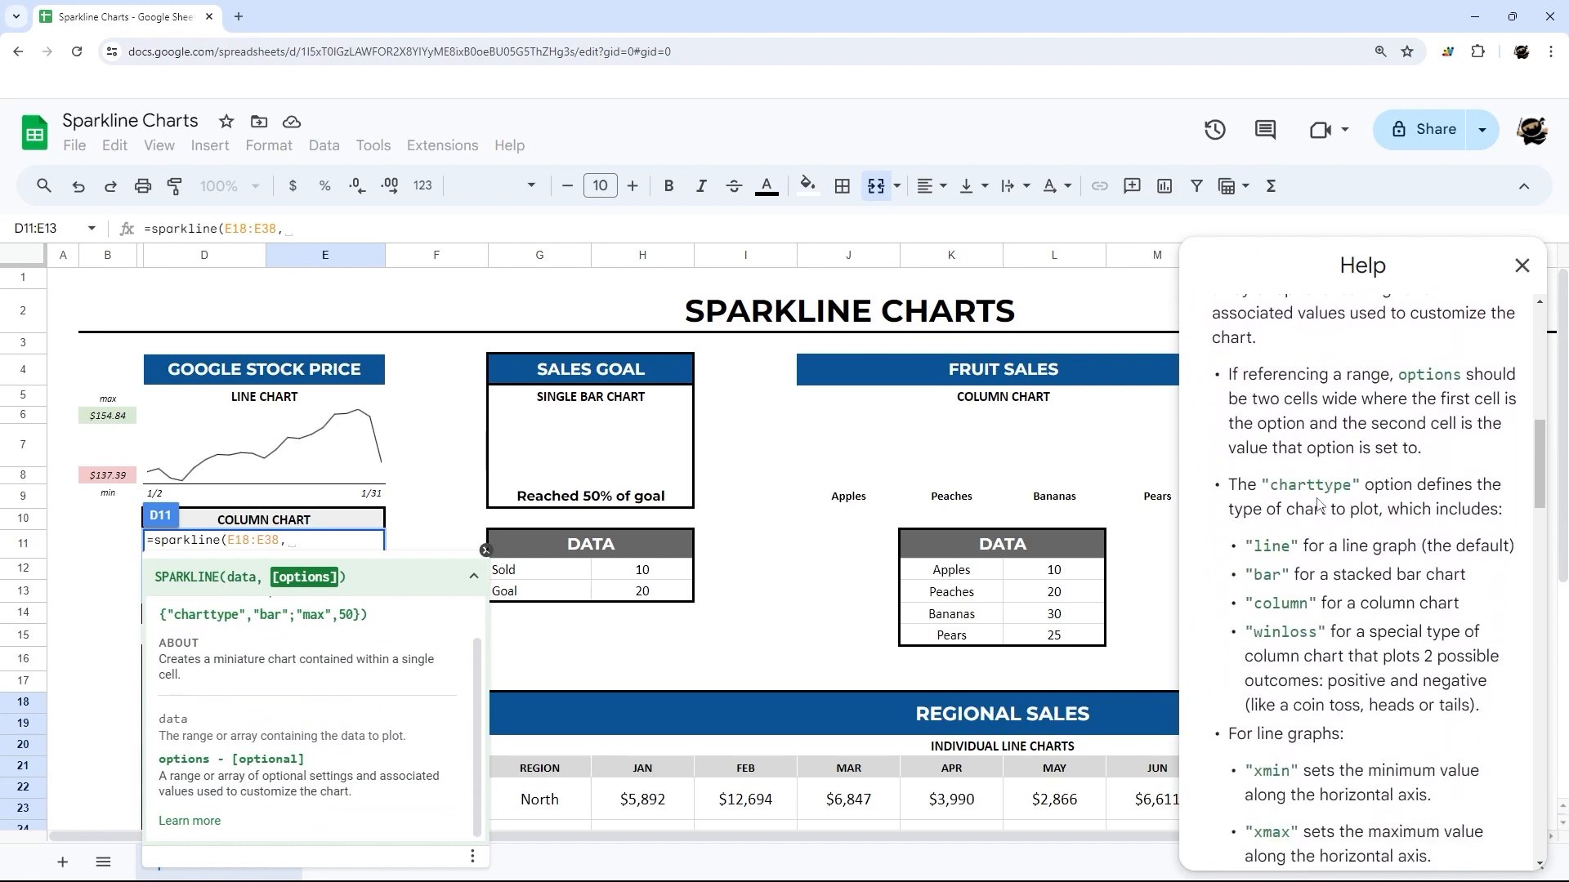
pyautogui.scroll(-10, 1315, 500)
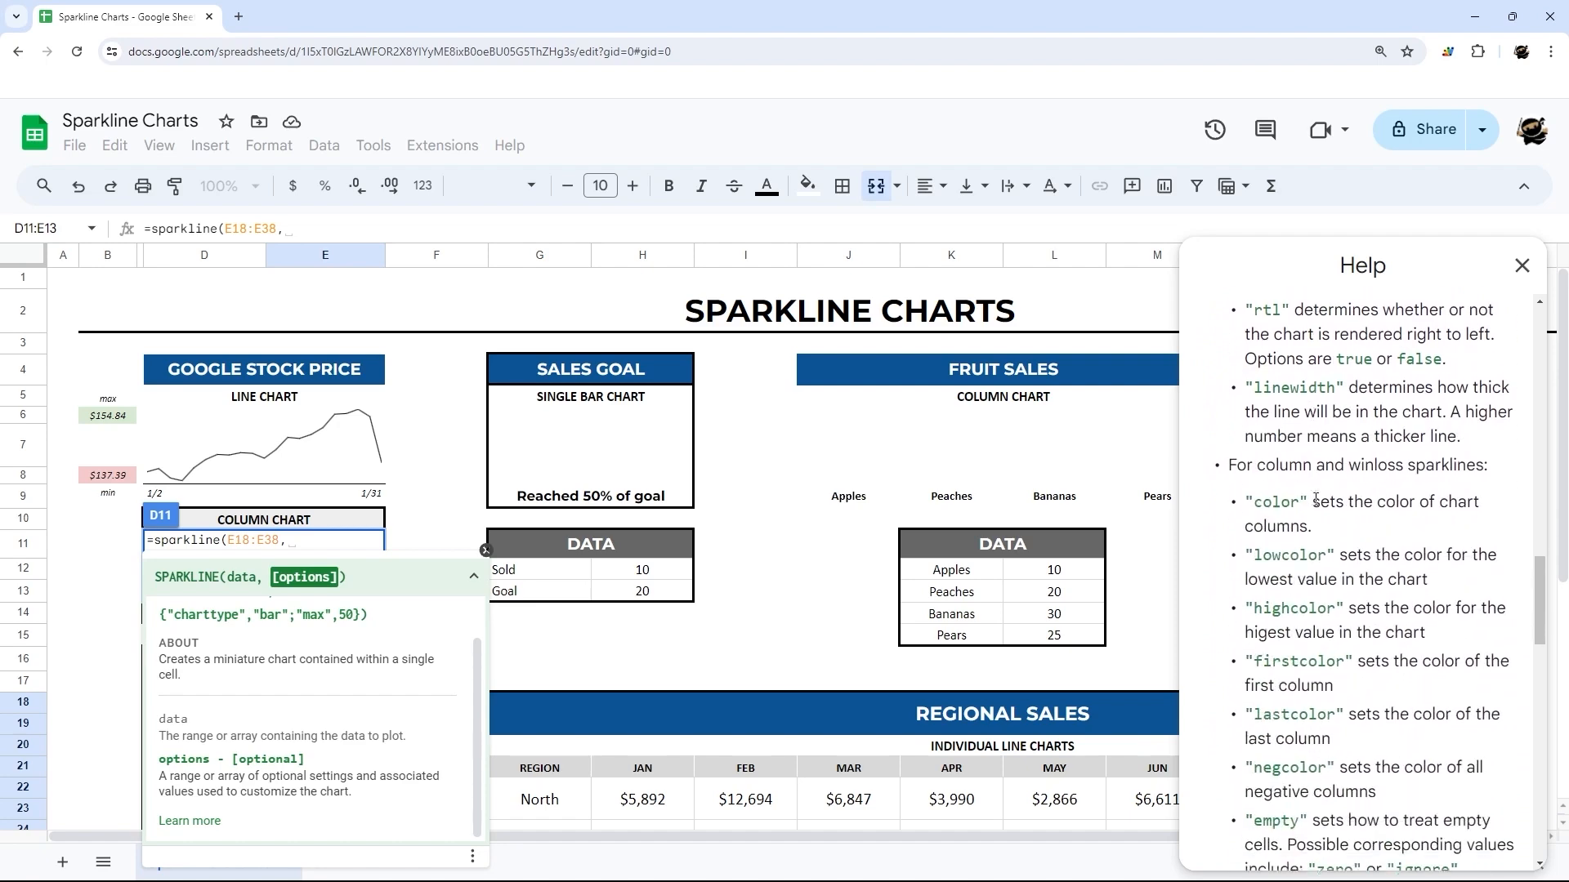
pyautogui.scroll(-6, 1314, 499)
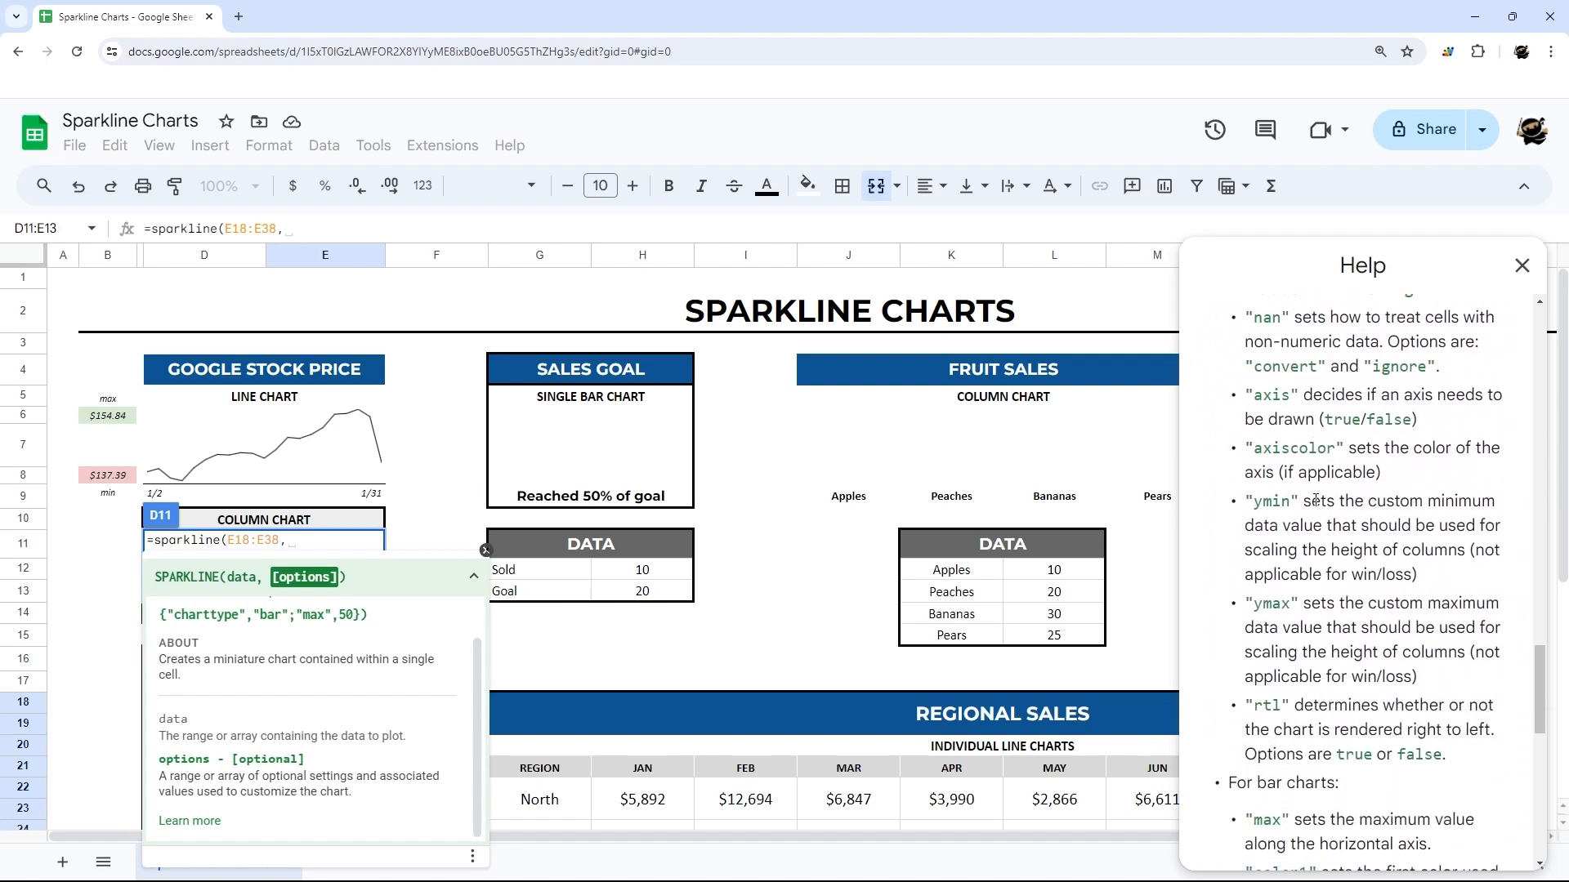
pyautogui.scroll(-8, 1467, 579)
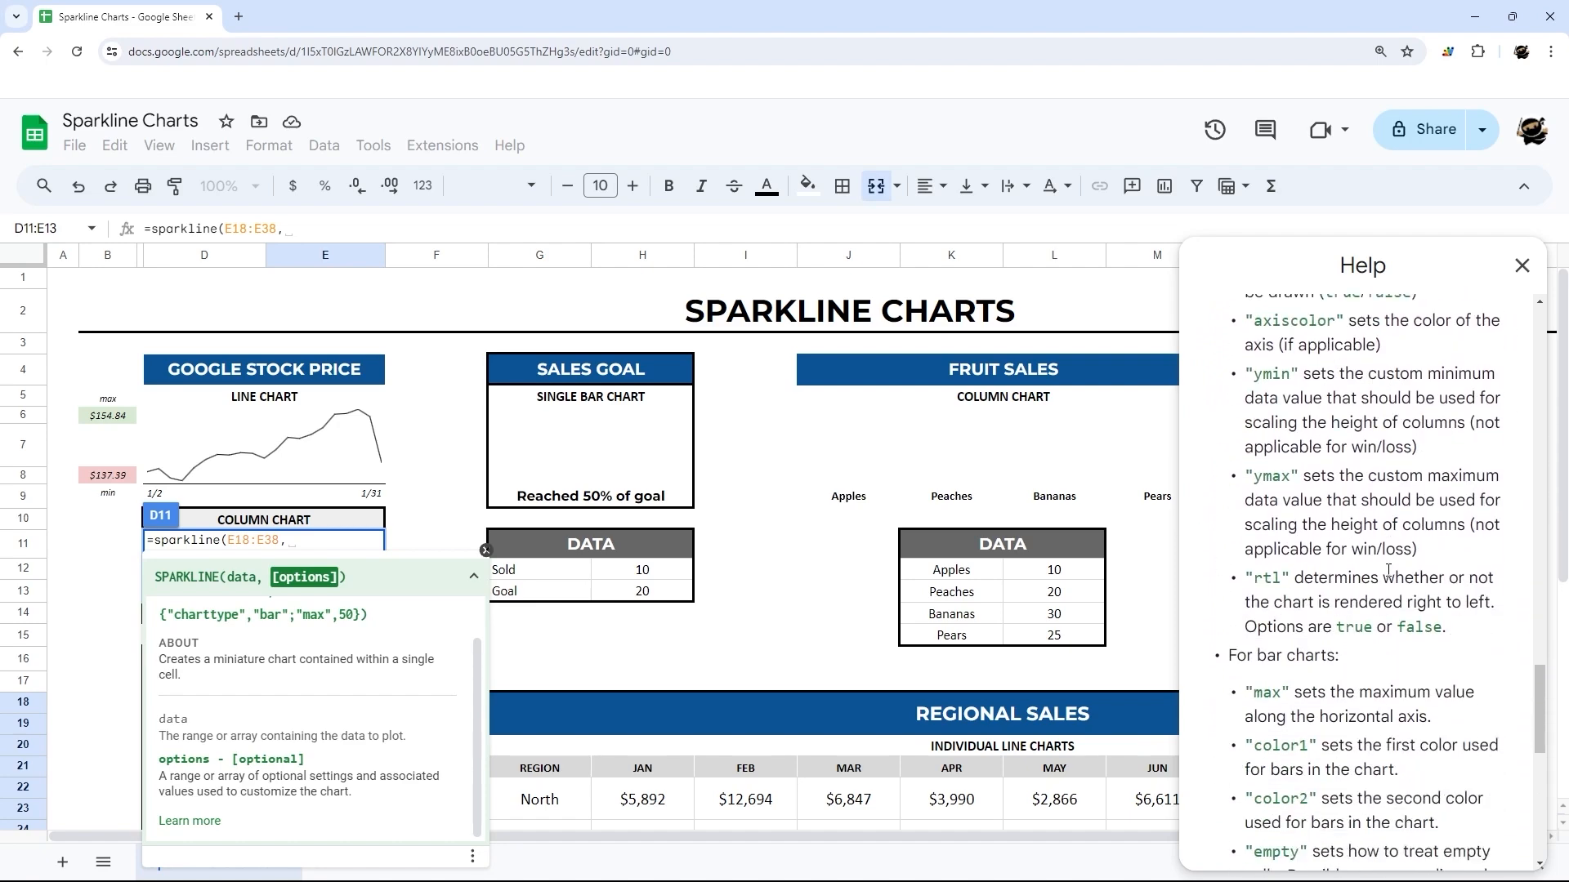
pyautogui.scroll(5, 1389, 575)
pyautogui.scroll(6, 1389, 575)
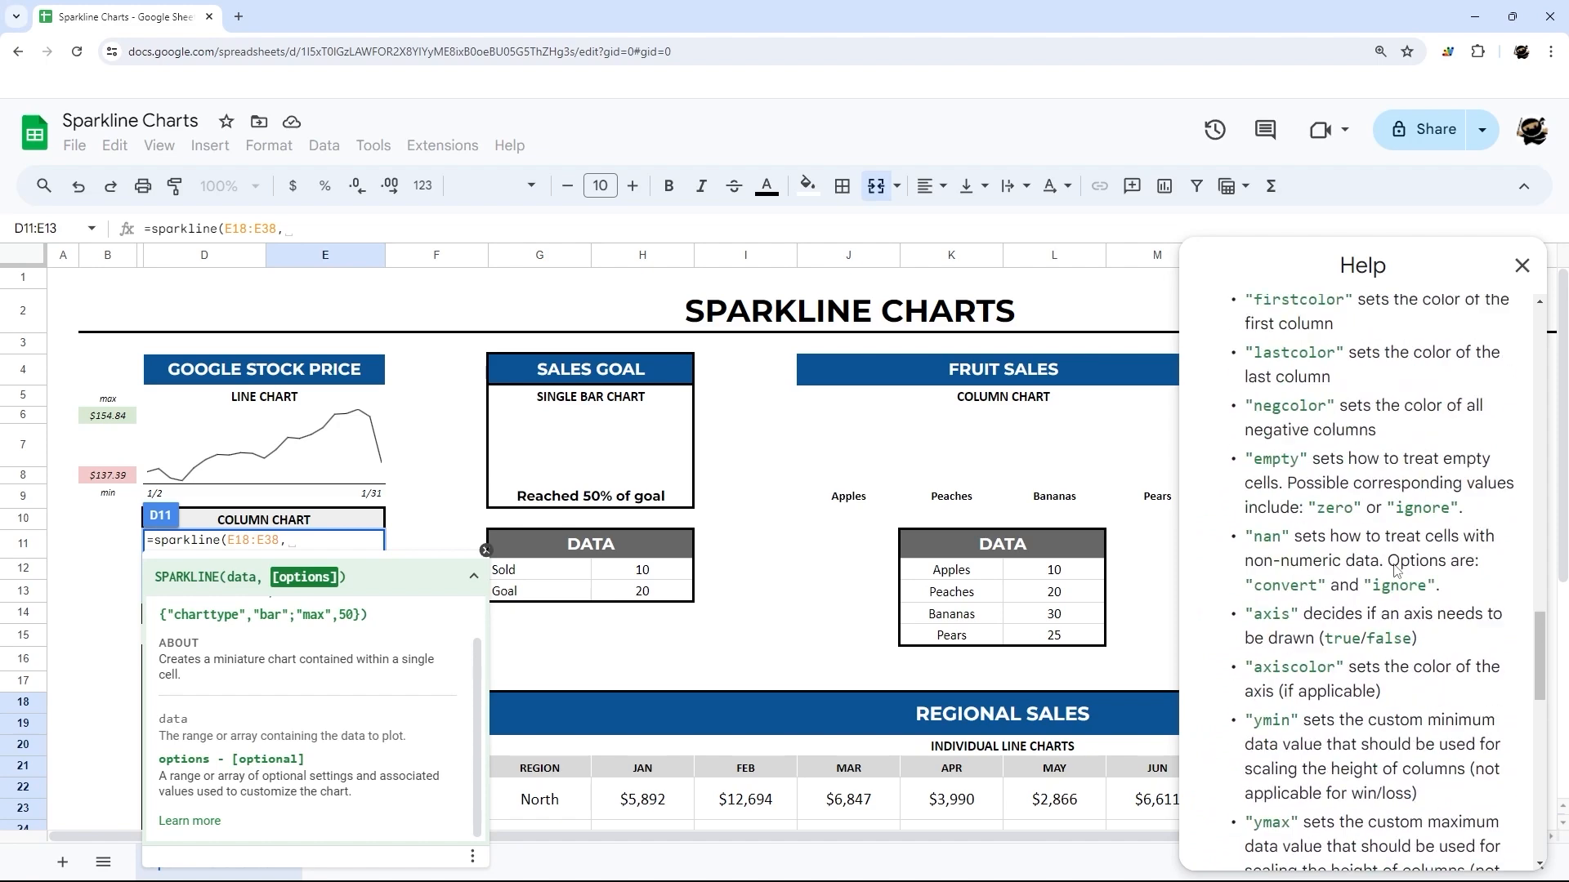
pyautogui.click(1521, 266)
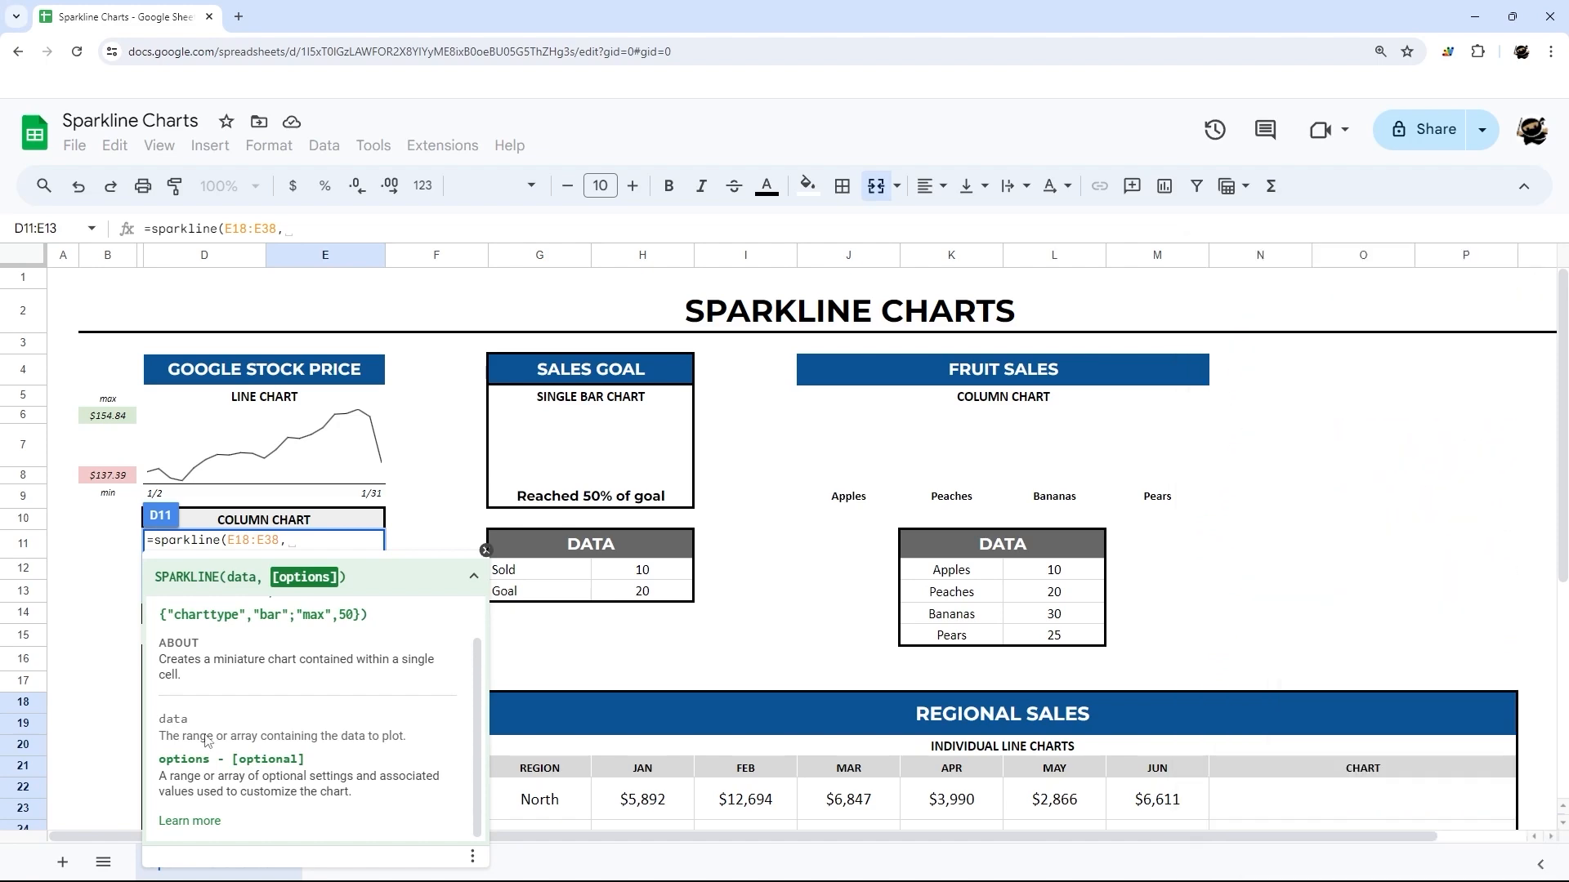
# - Complete the SPARKLINE formula in D11:E13 with the options {"charttype","column"}
pyautogui.click(307, 542)
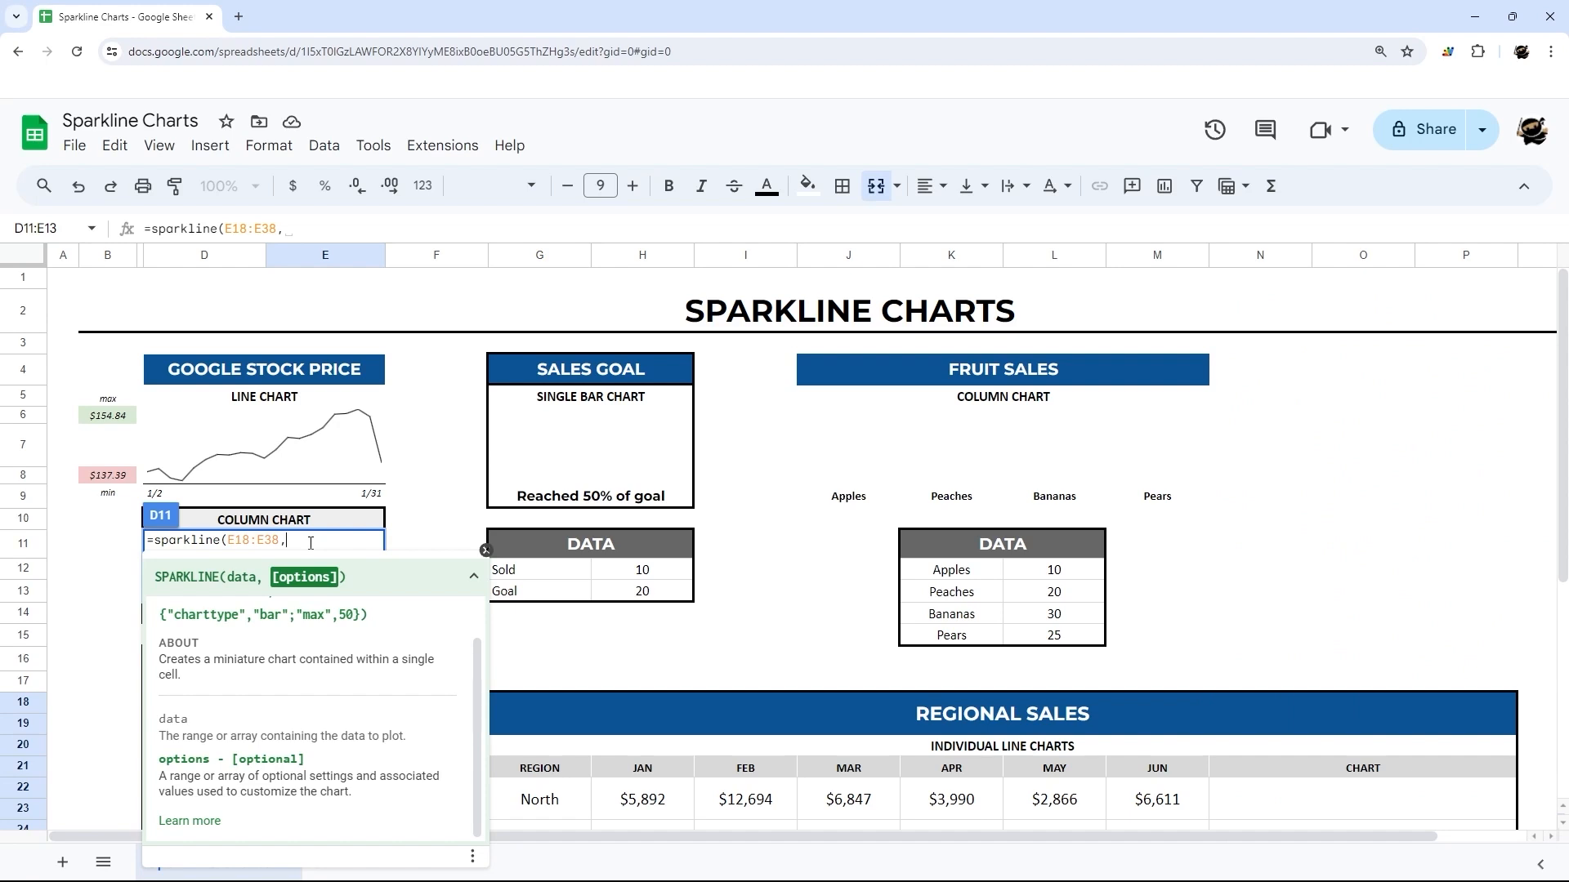
pyautogui.write('{}')
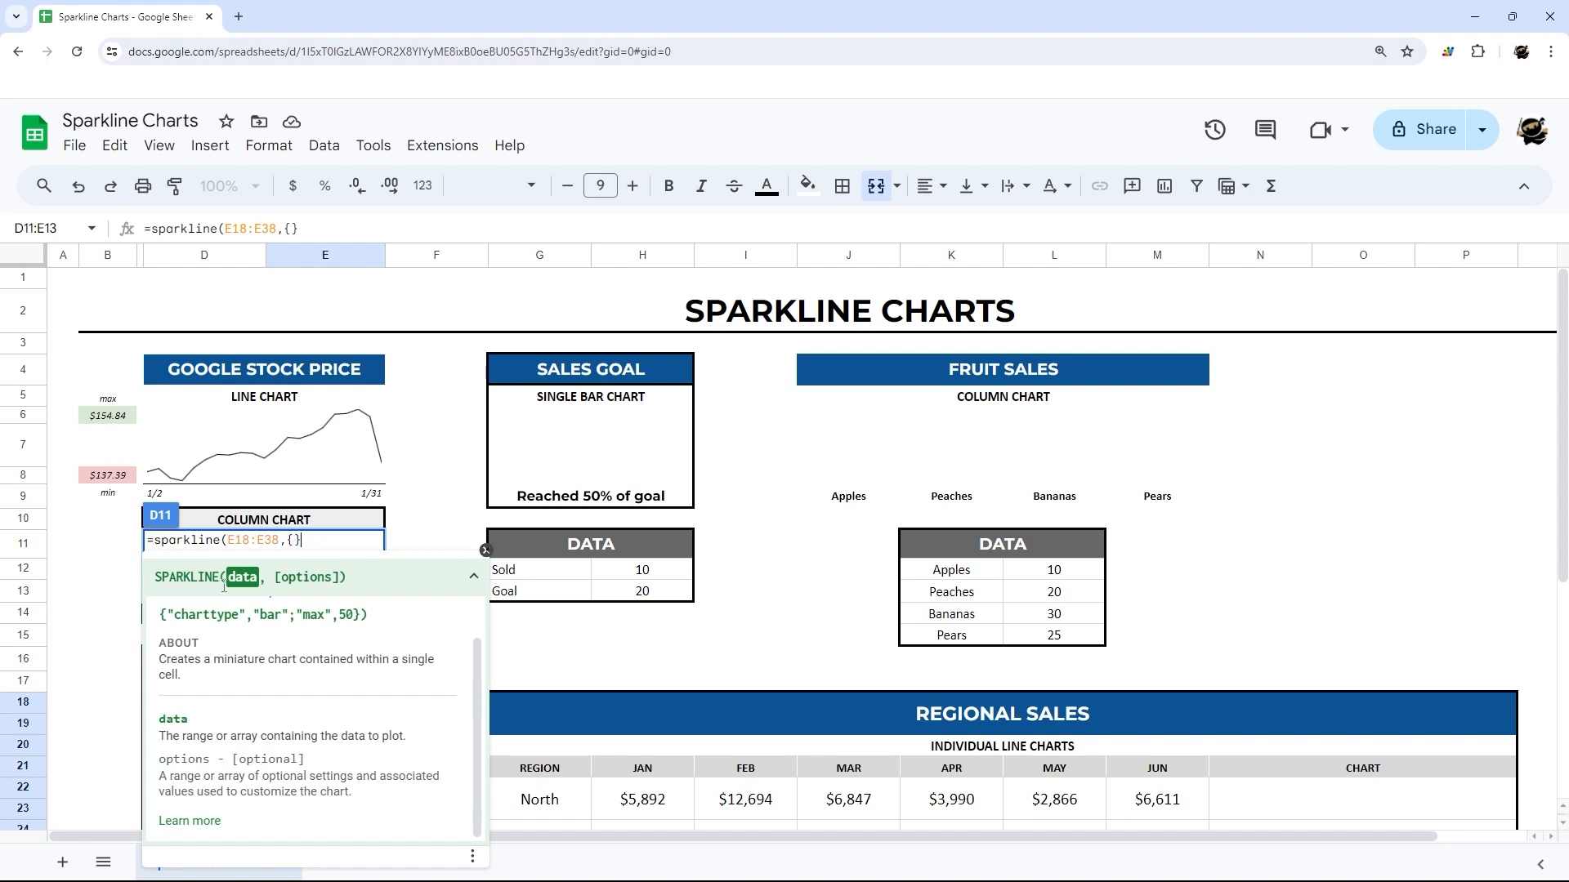
pyautogui.scroll(1, 170, 609)
pyautogui.moveTo(166, 659); pyautogui.dragTo(408, 665)
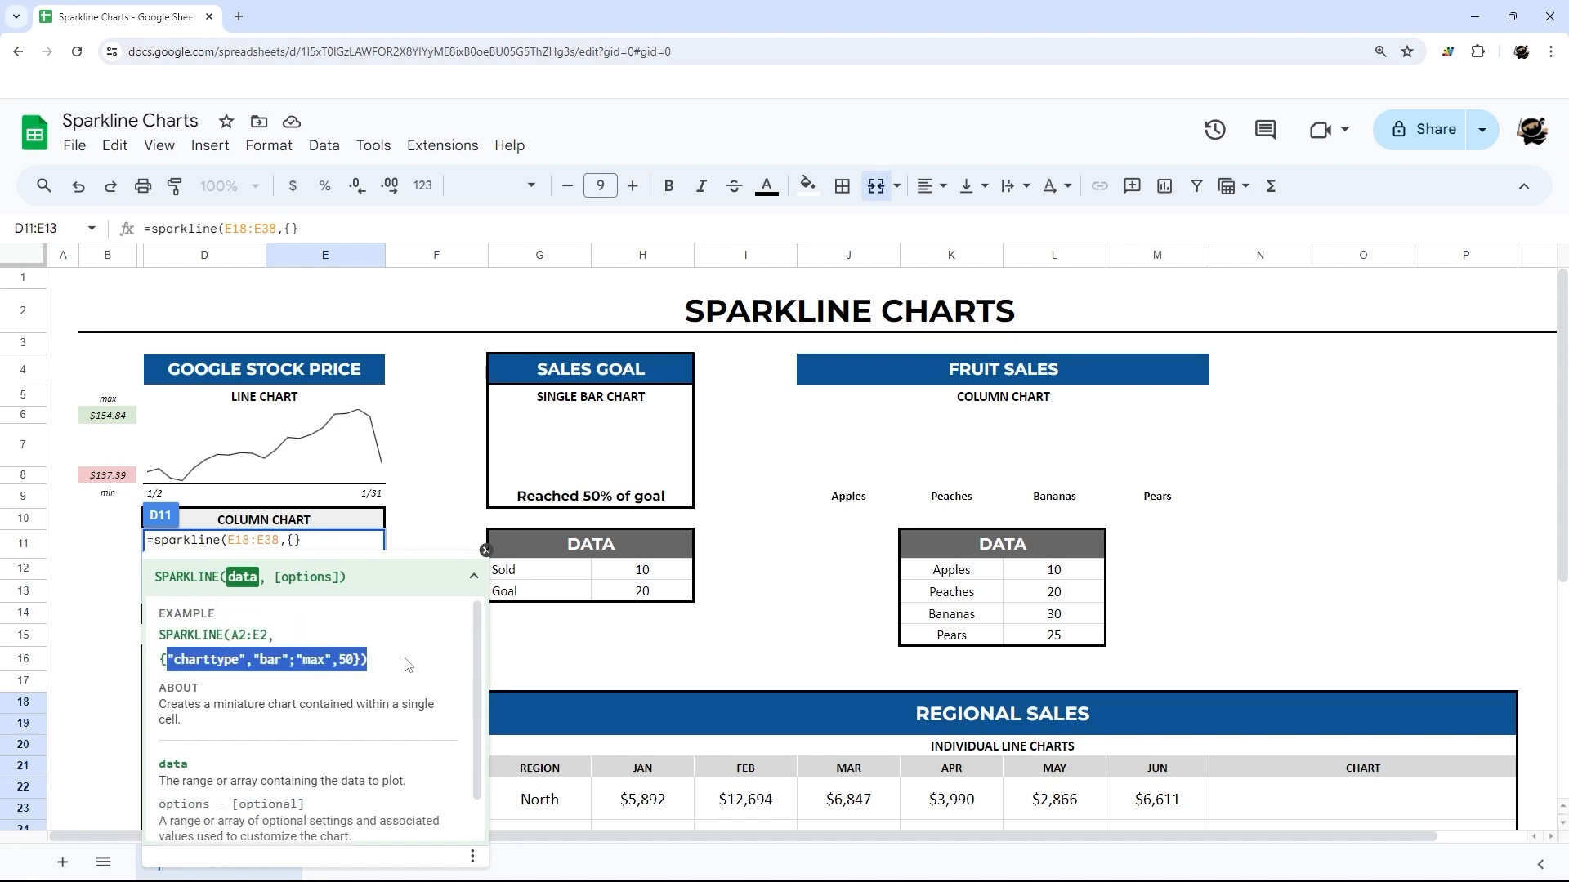
pyautogui.click(295, 541)
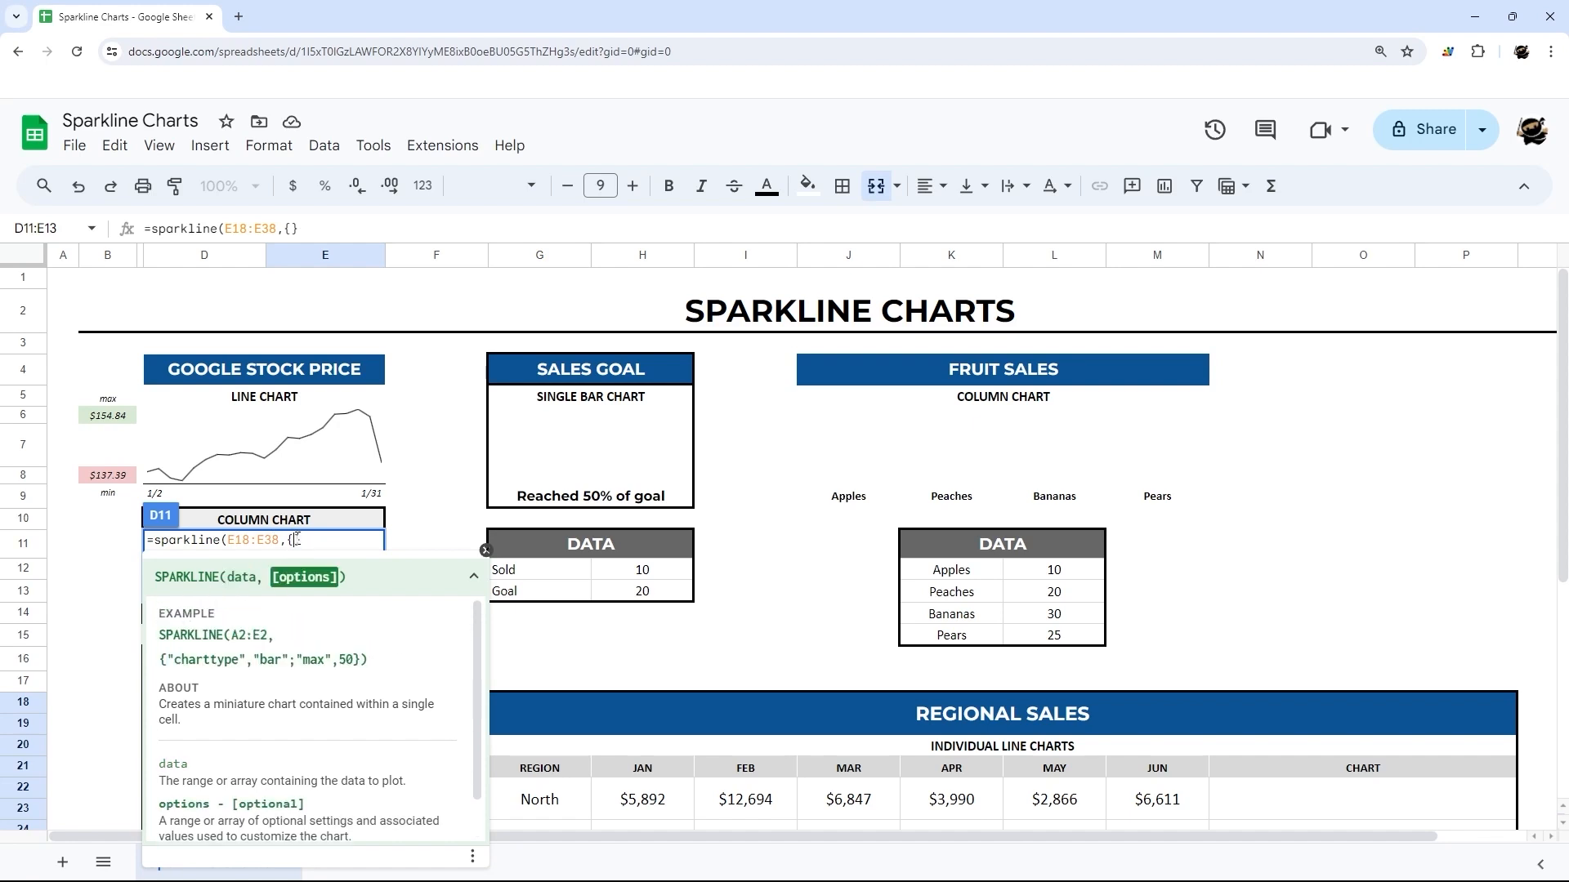
pyautogui.write('"charttype",')
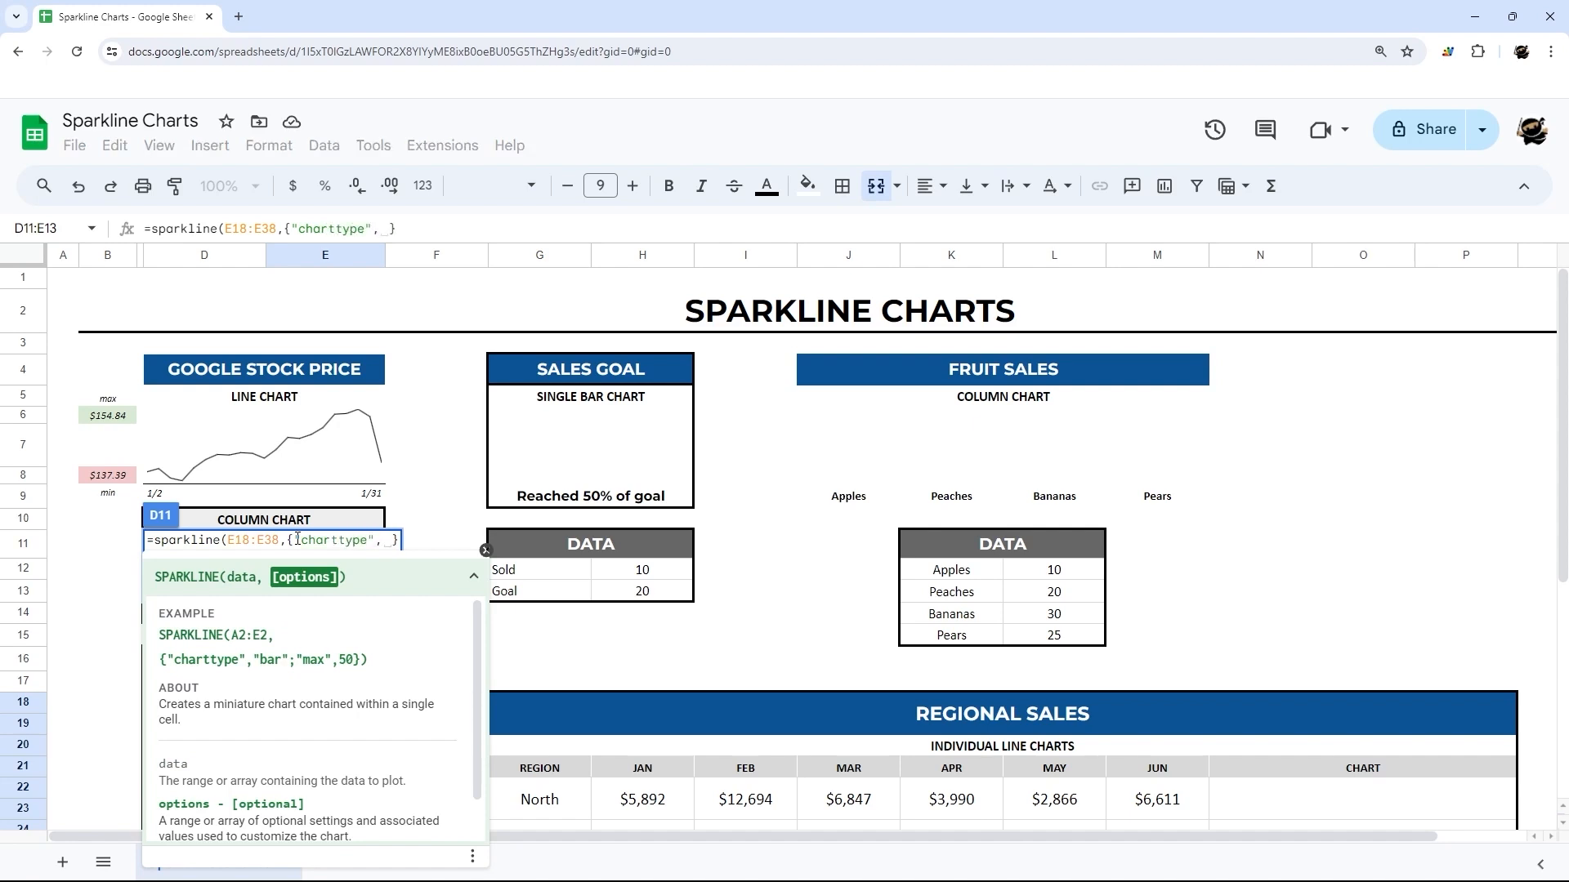
pyautogui.press('BackSpace')
pyautogui.write('"')
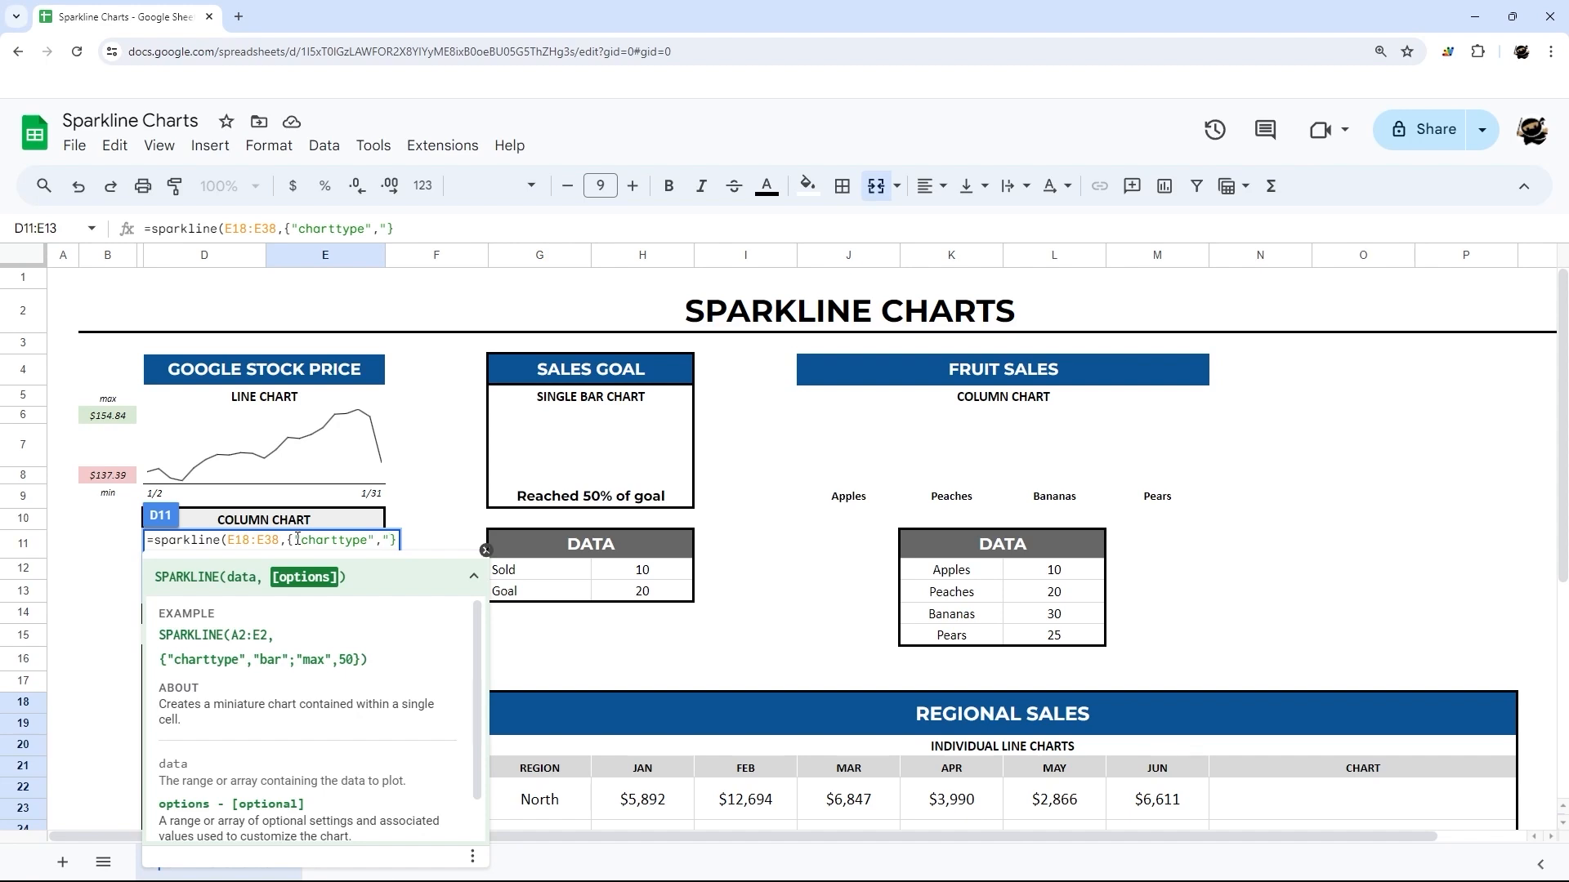
pyautogui.write('column"')
pyautogui.press('Return')
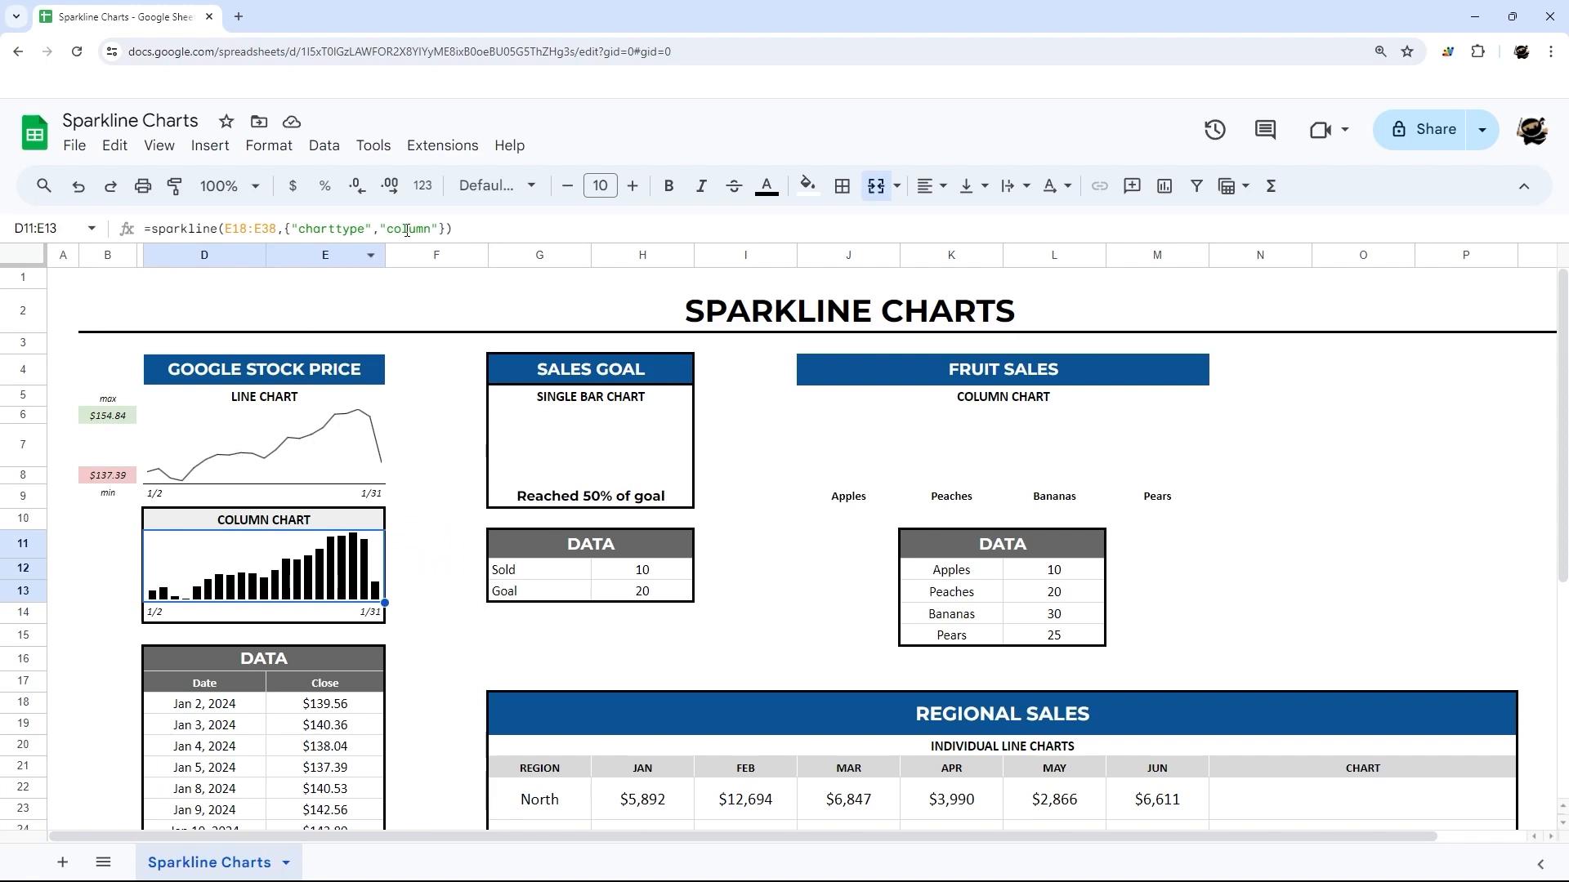
# - Extend the column chart's SPARKLINE options with "lowcolor","red" and "highcolor","green", separating the option pairs with semicolons
pyautogui.click(440, 225)
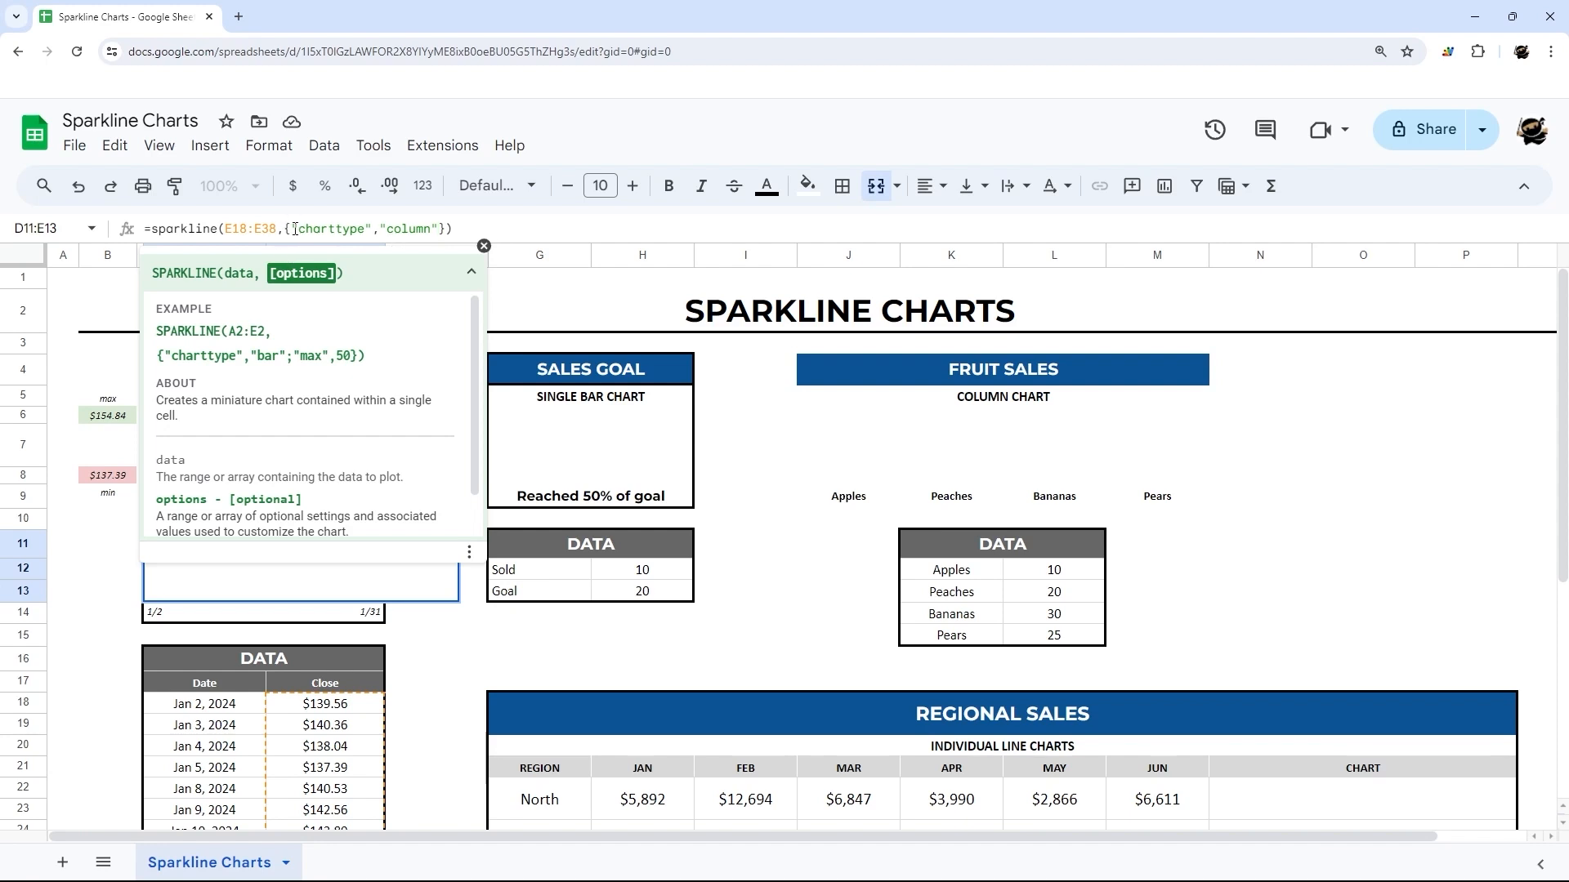
pyautogui.moveTo(293, 229); pyautogui.dragTo(441, 230)
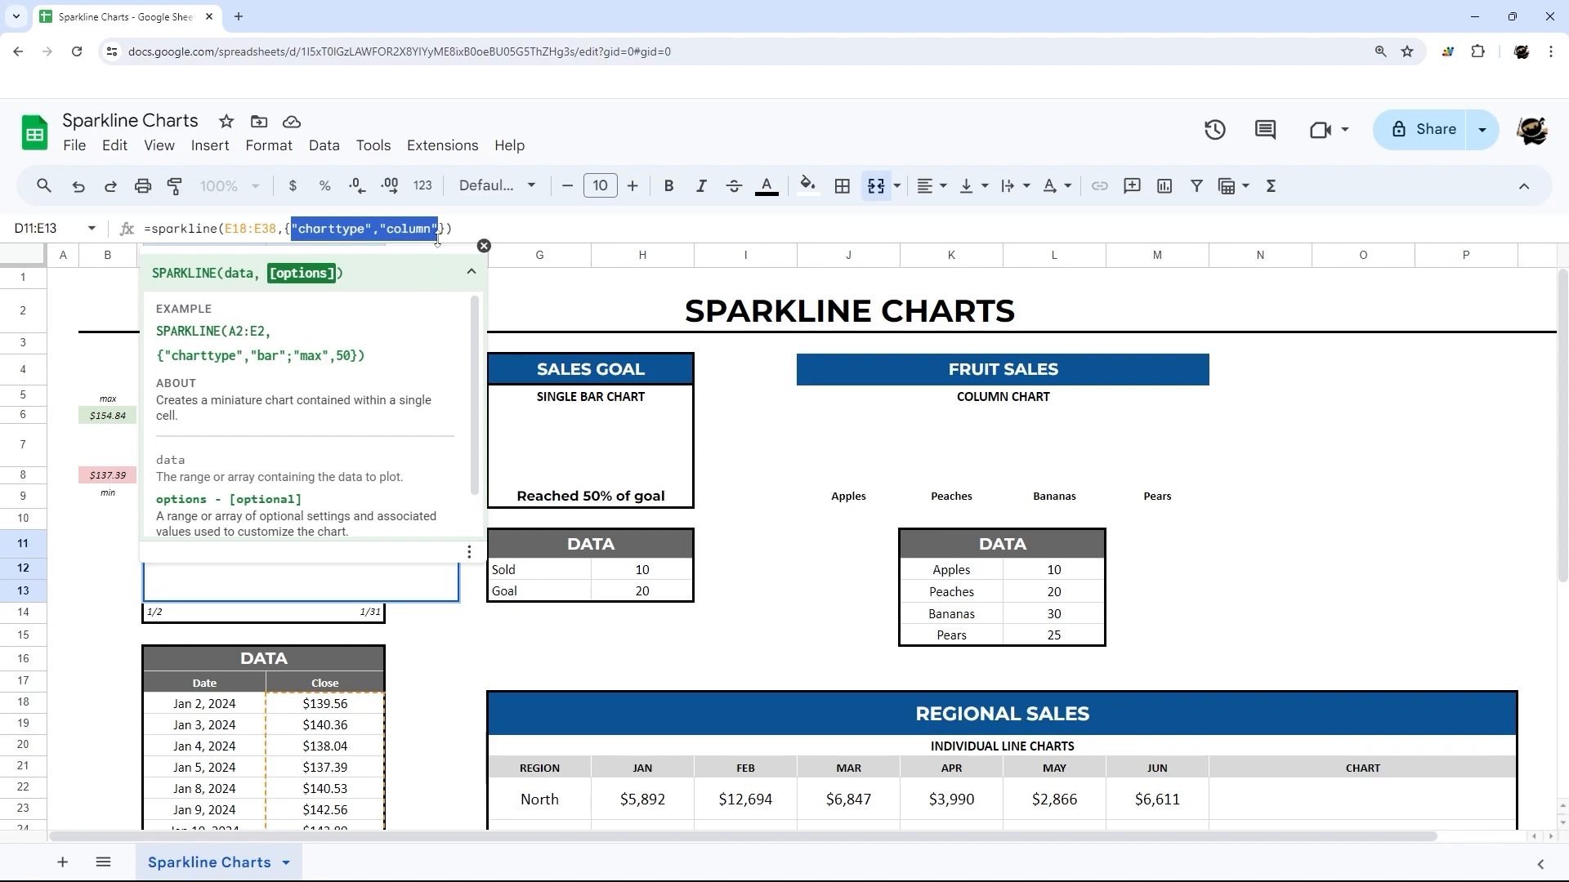
pyautogui.click(441, 230)
pyautogui.write(';')
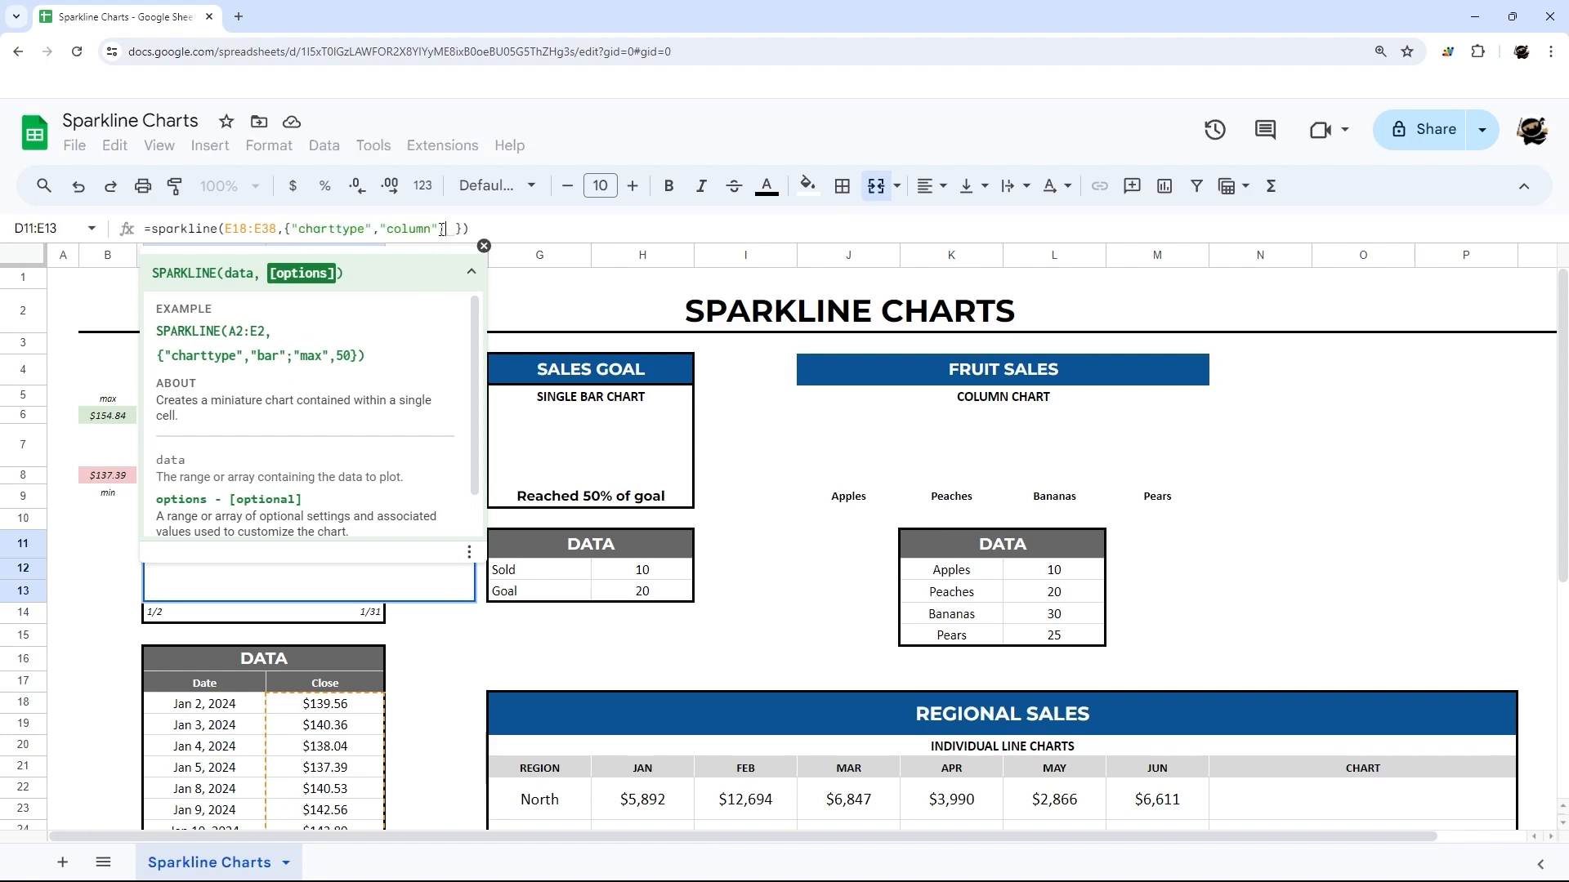
pyautogui.write('"lowcolor')
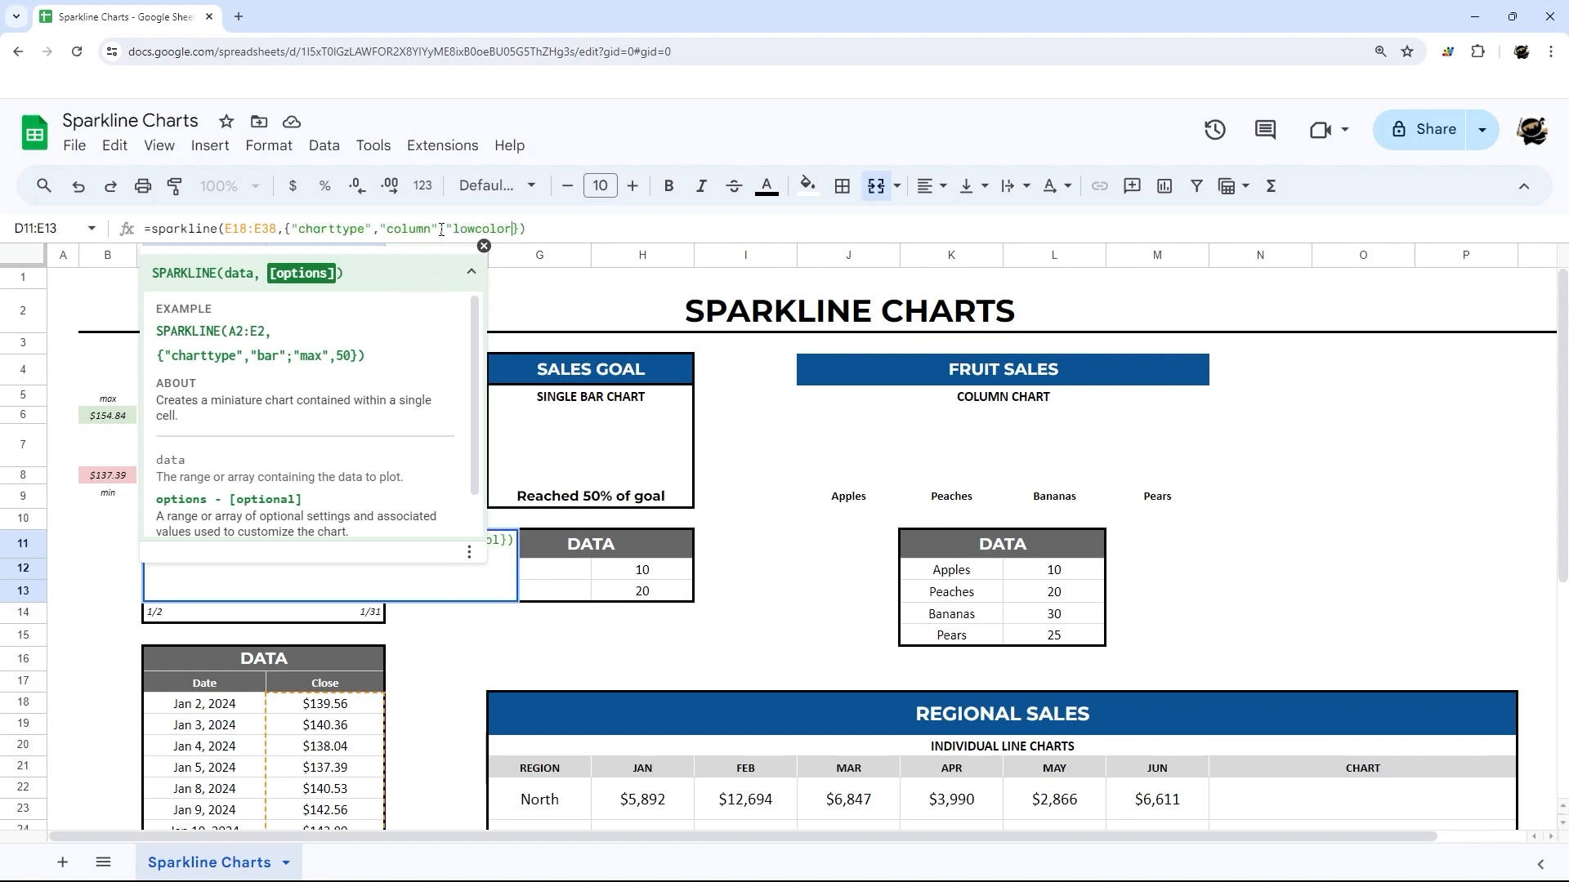
pyautogui.write('","re')
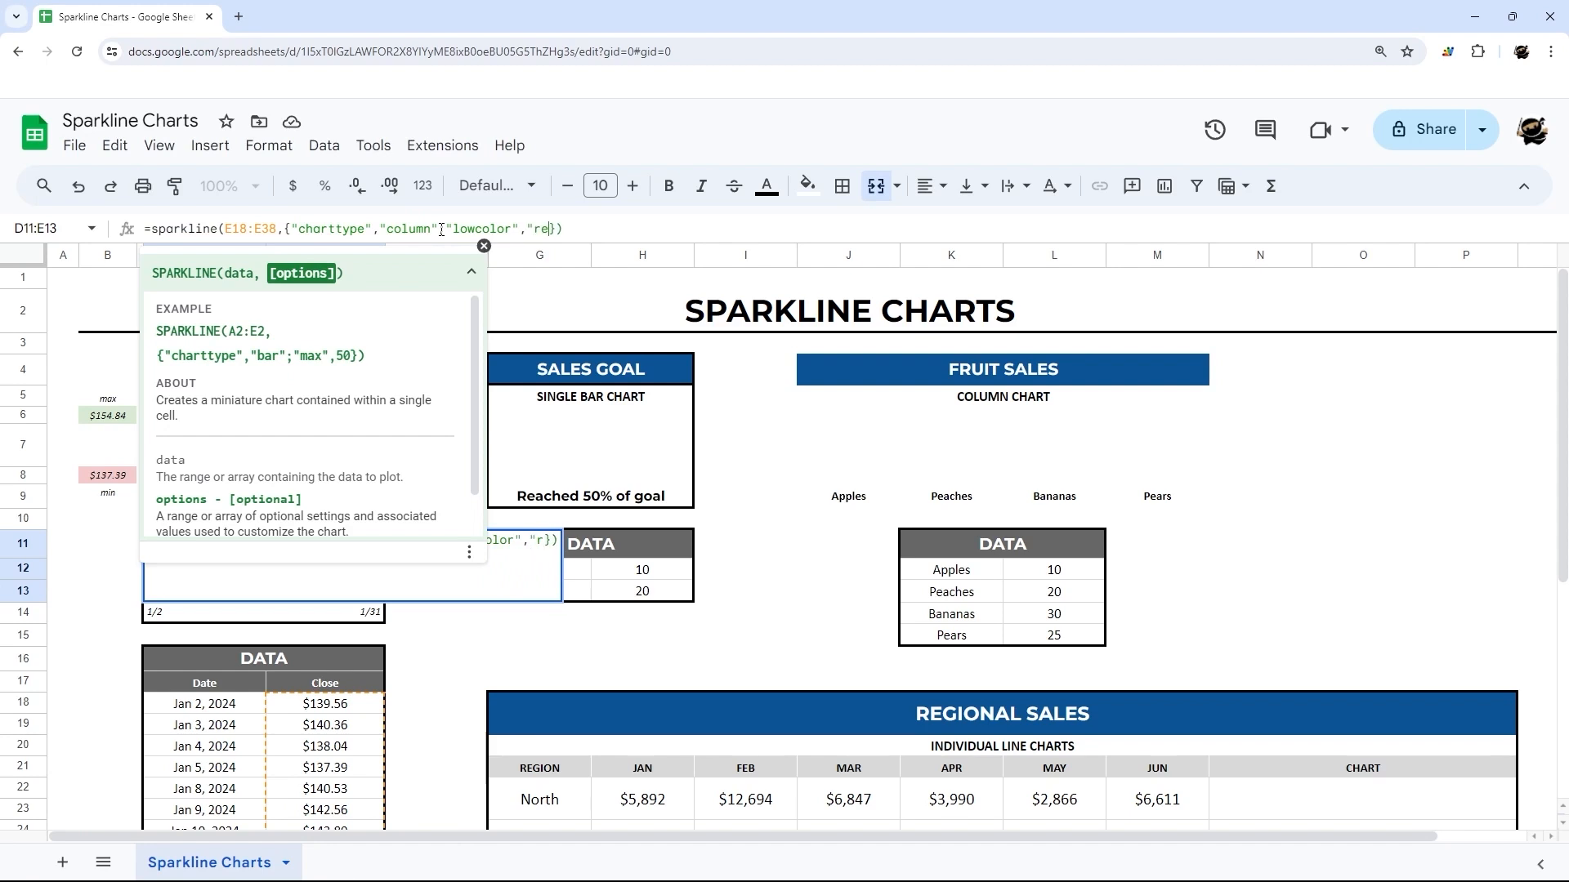
pyautogui.write('d";"highco')
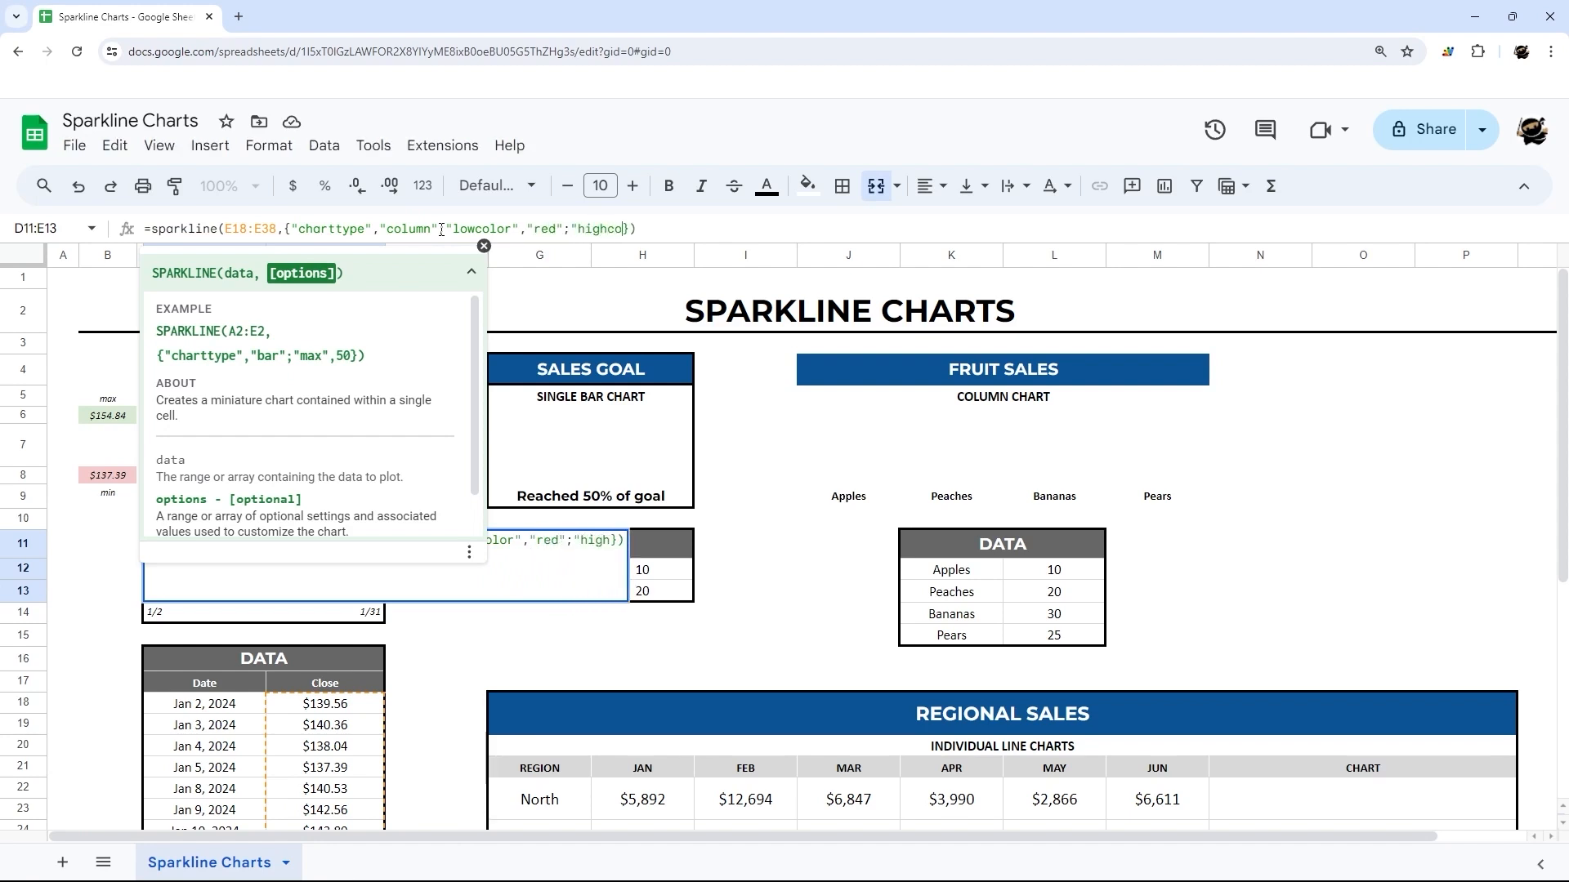
pyautogui.write('lor')
pyautogui.write('","gren')
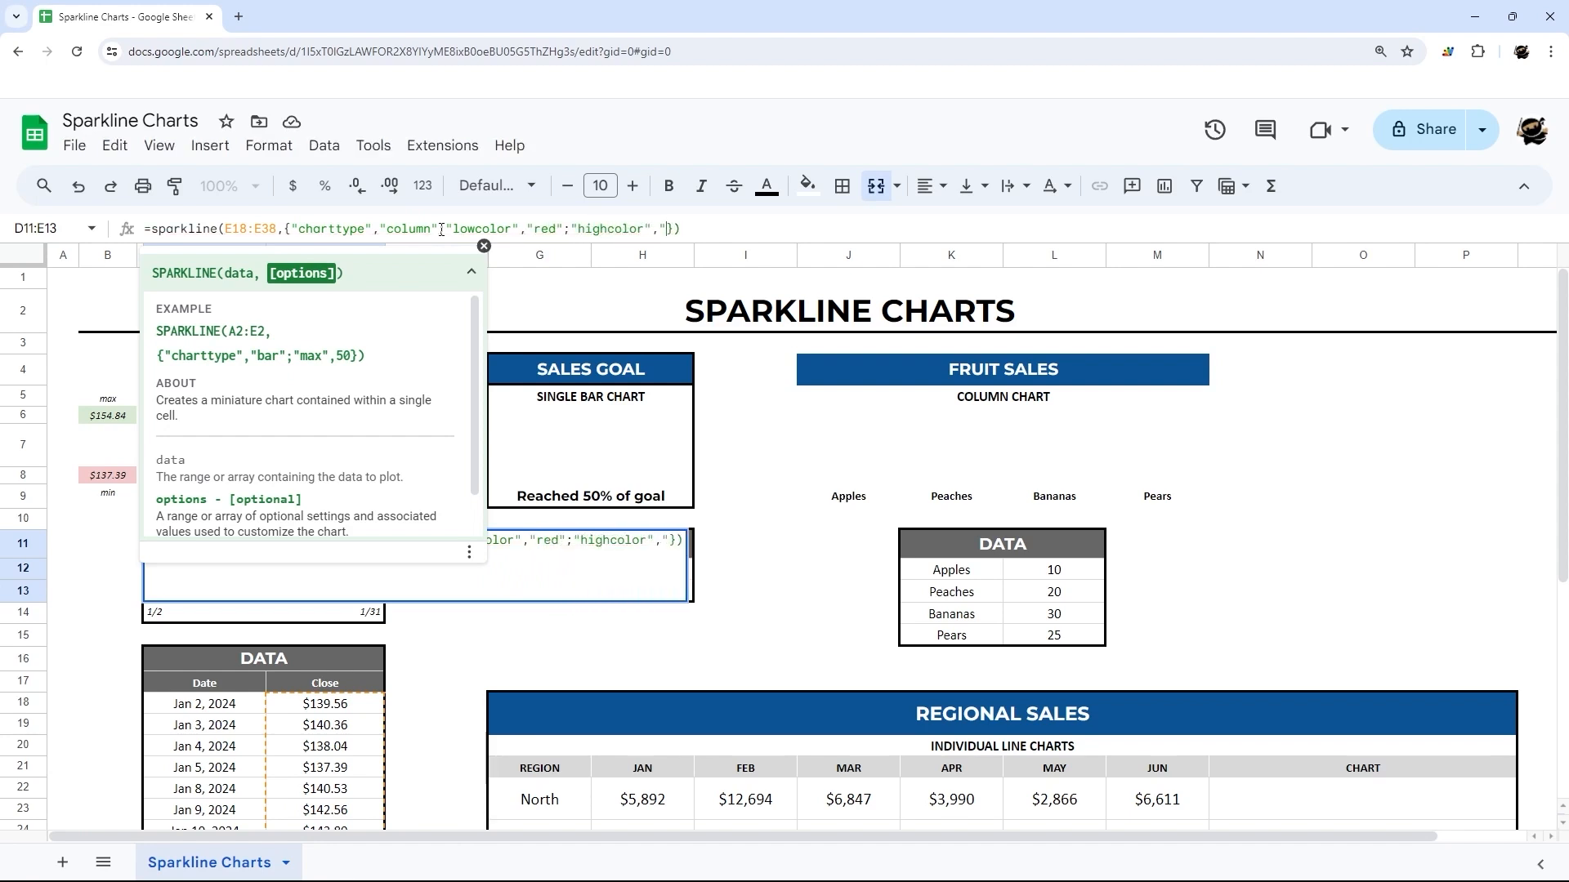
pyautogui.write('en')
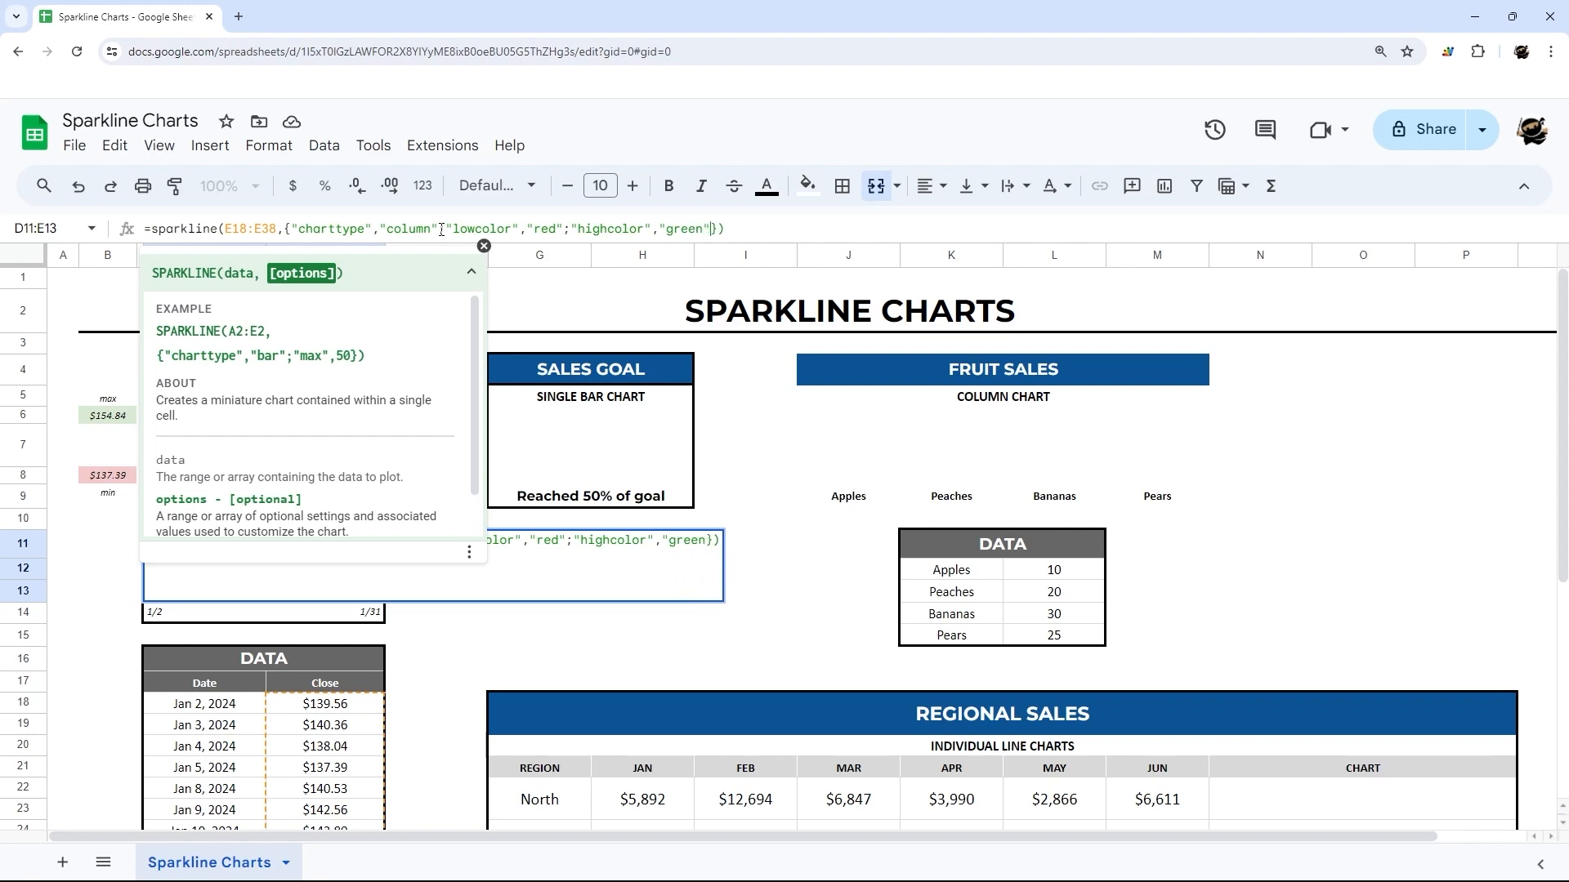
pyautogui.press('Return')
pyautogui.click(444, 578)
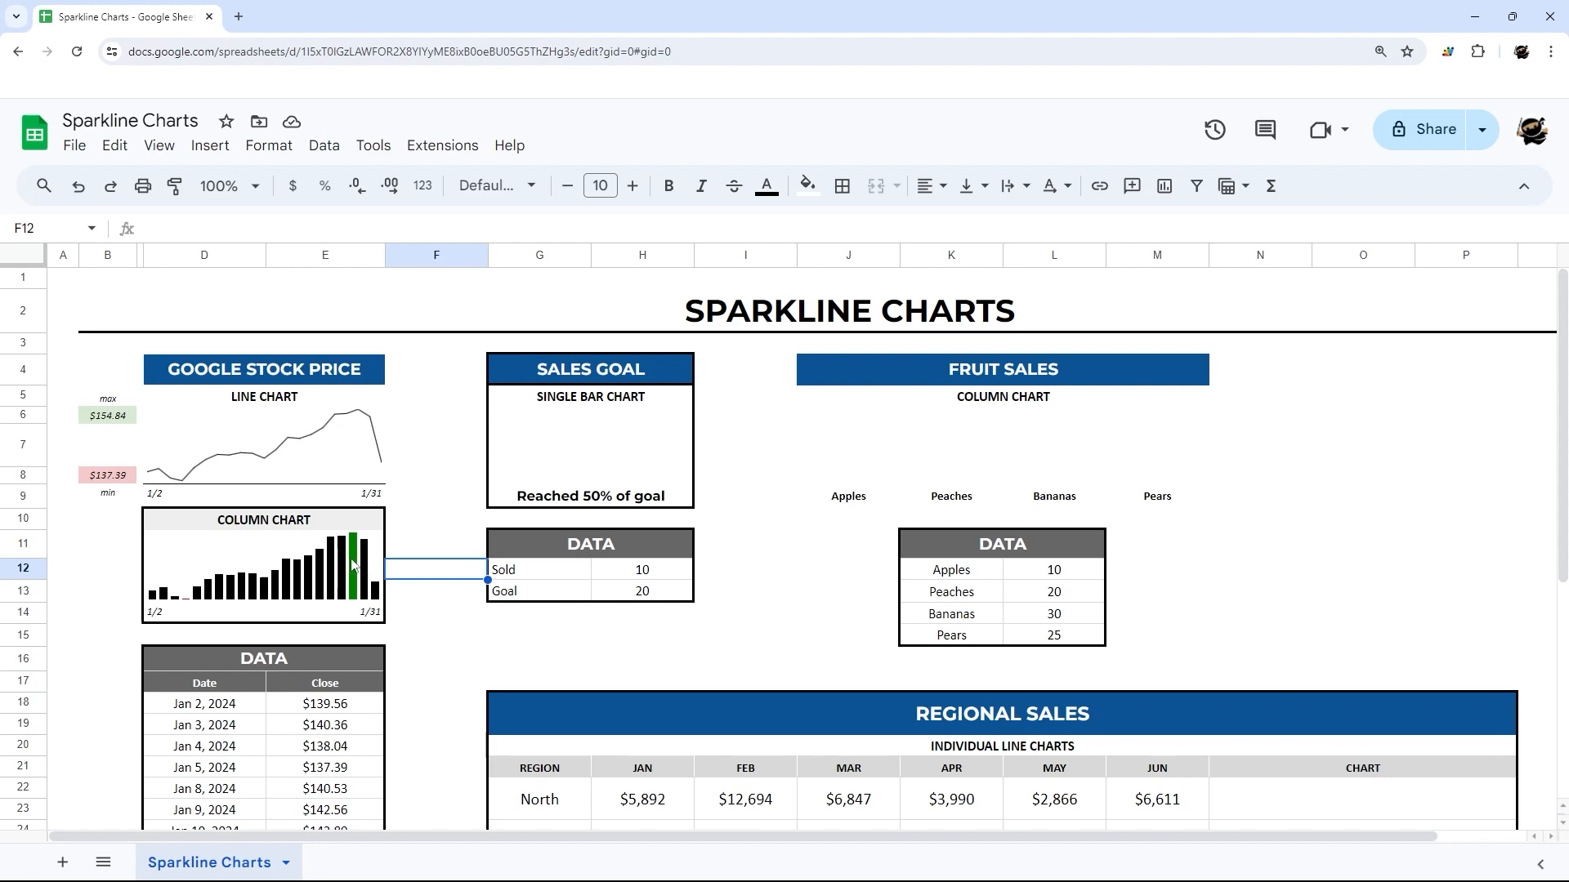
# - Examine the empty single bar chart cell under Sales Goal and its Sold and Goal data in G12:H13
pyautogui.click(576, 447)
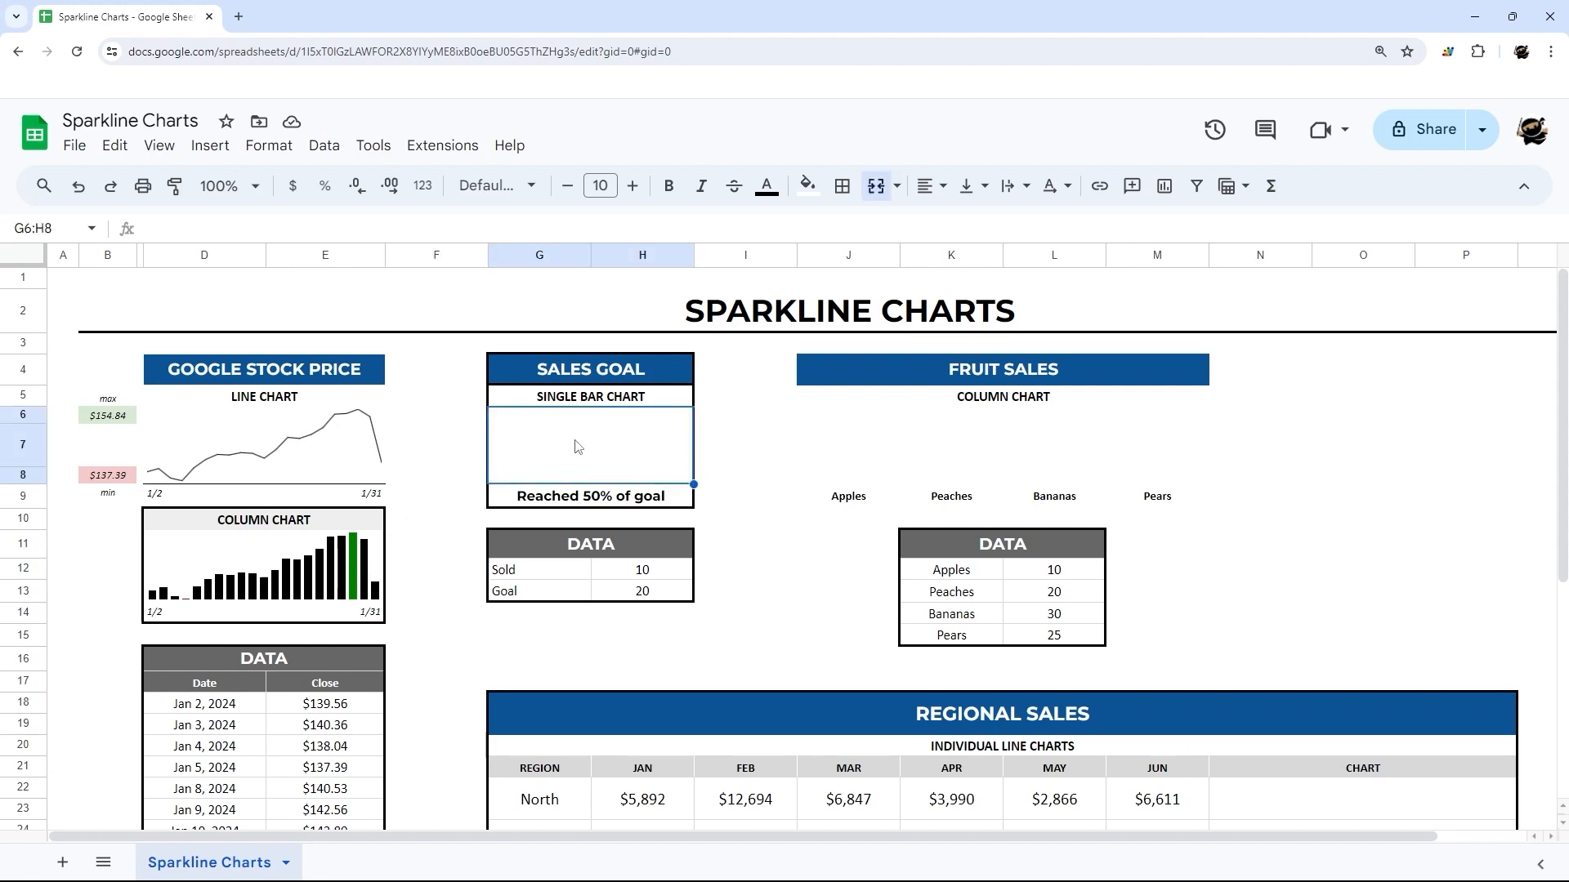
pyautogui.click(625, 575)
pyautogui.click(549, 575)
pyautogui.click(653, 576)
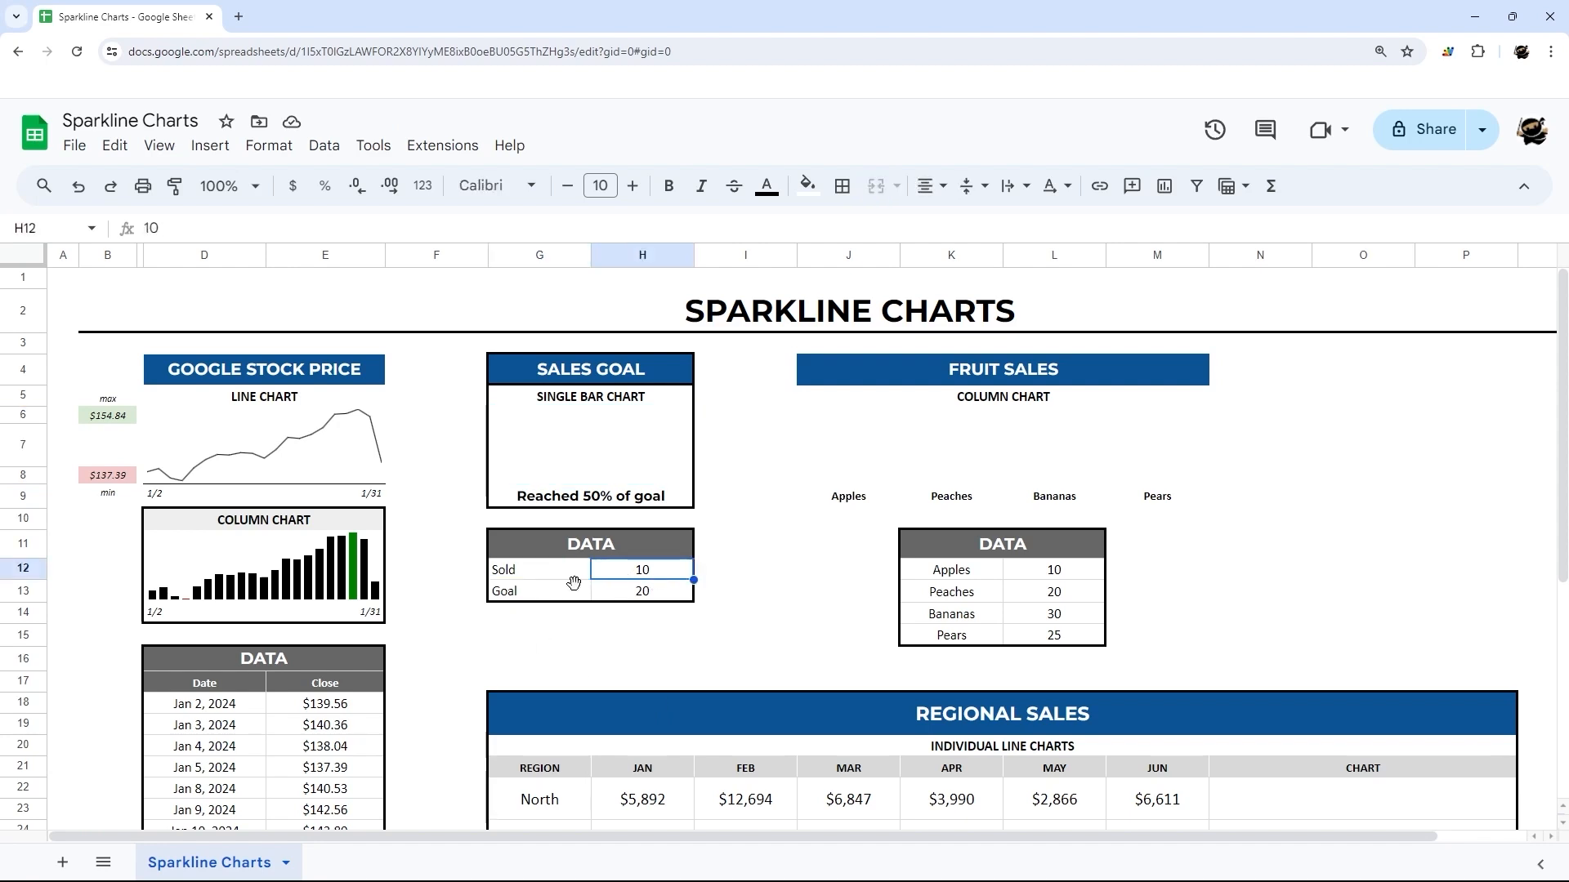
pyautogui.click(650, 597)
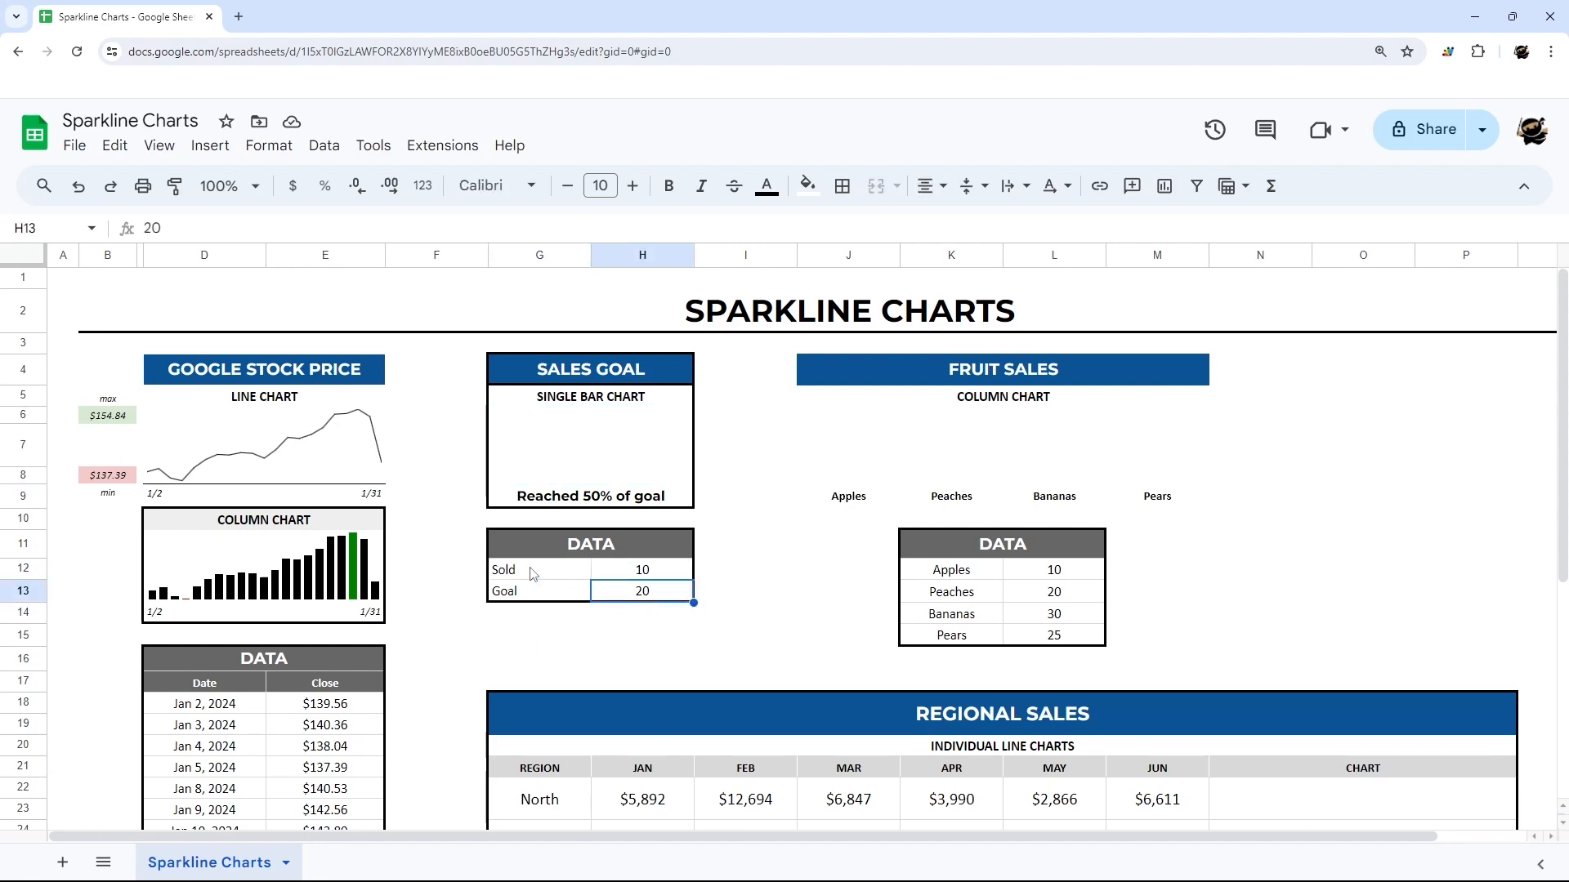
pyautogui.moveTo(532, 574); pyautogui.dragTo(660, 574)
pyautogui.moveTo(549, 593); pyautogui.dragTo(648, 593)
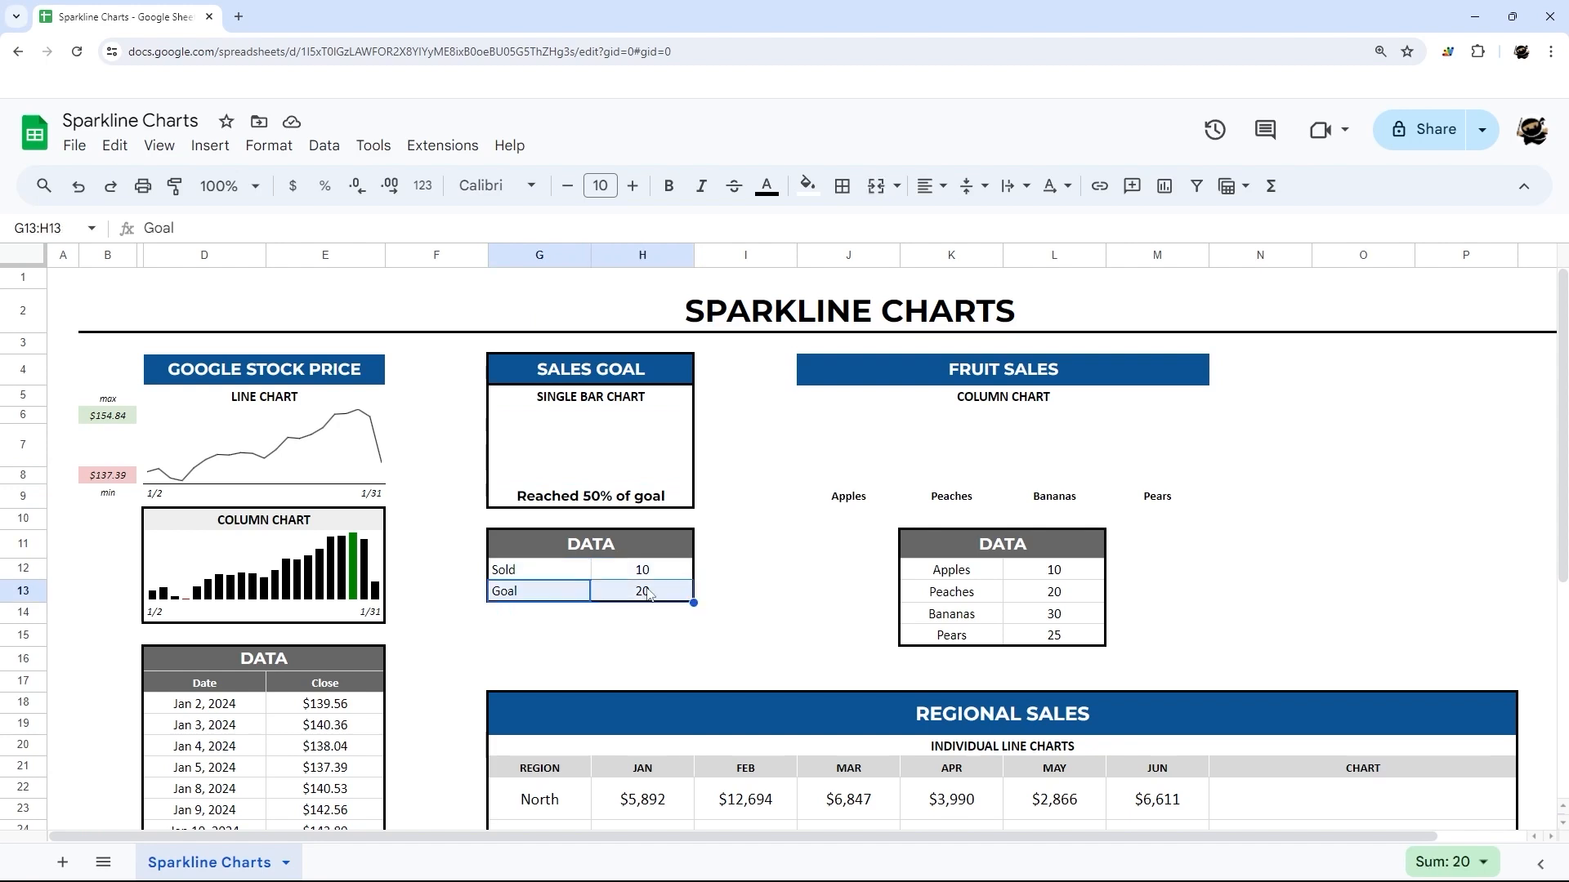
# - Try a Remaining row below Goal, with the label in G14 and the formula =H13-H12 in H14
pyautogui.moveTo(520, 620); pyautogui.dragTo(670, 619)
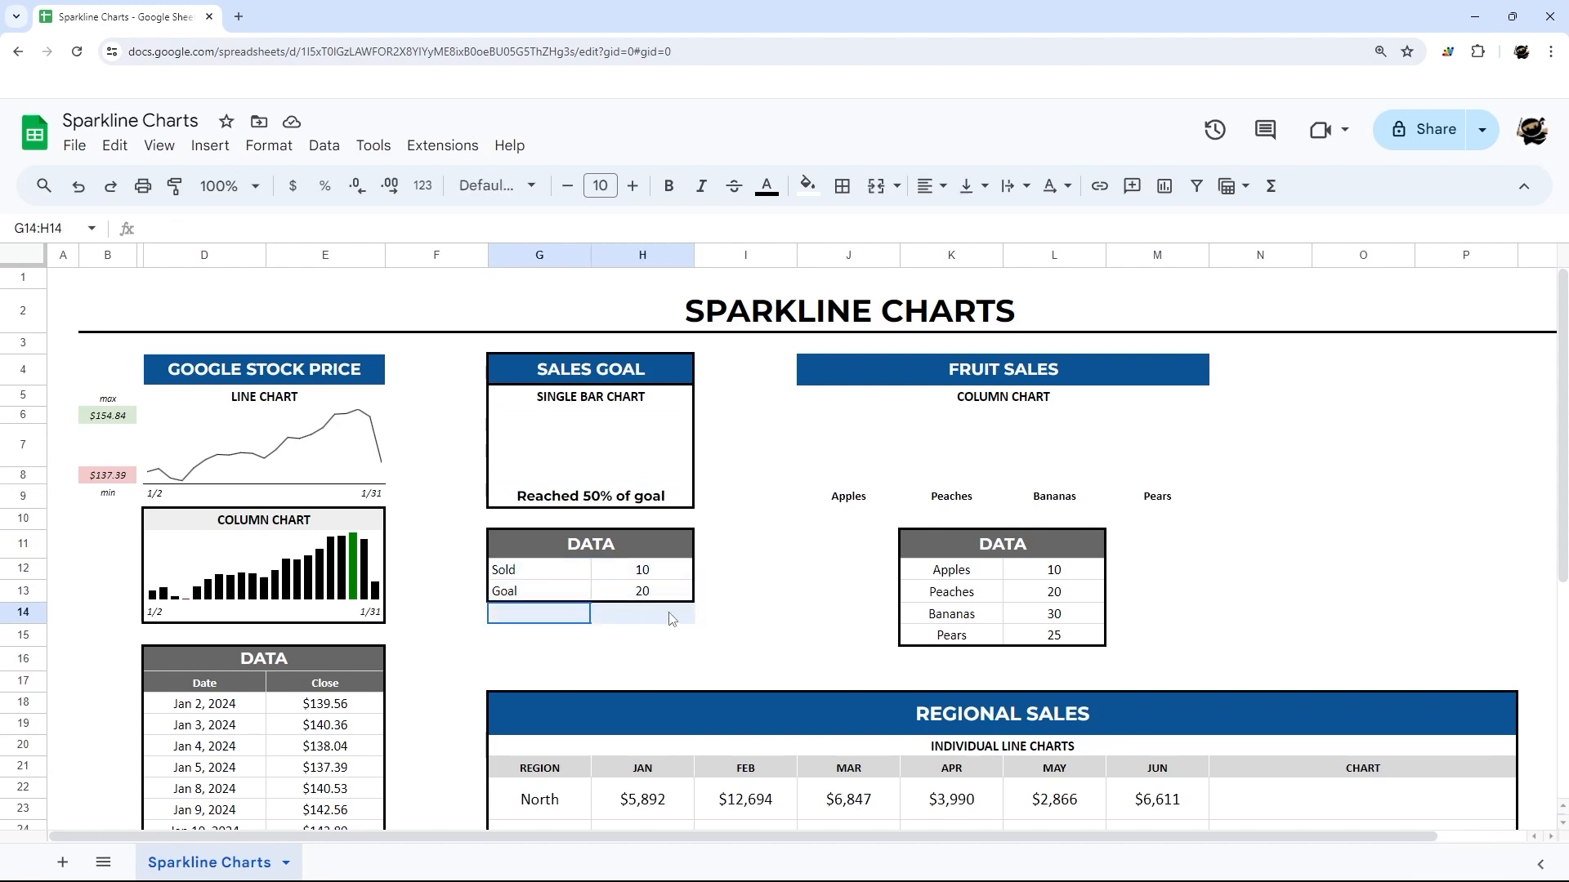
pyautogui.click(559, 615)
pyautogui.write('R')
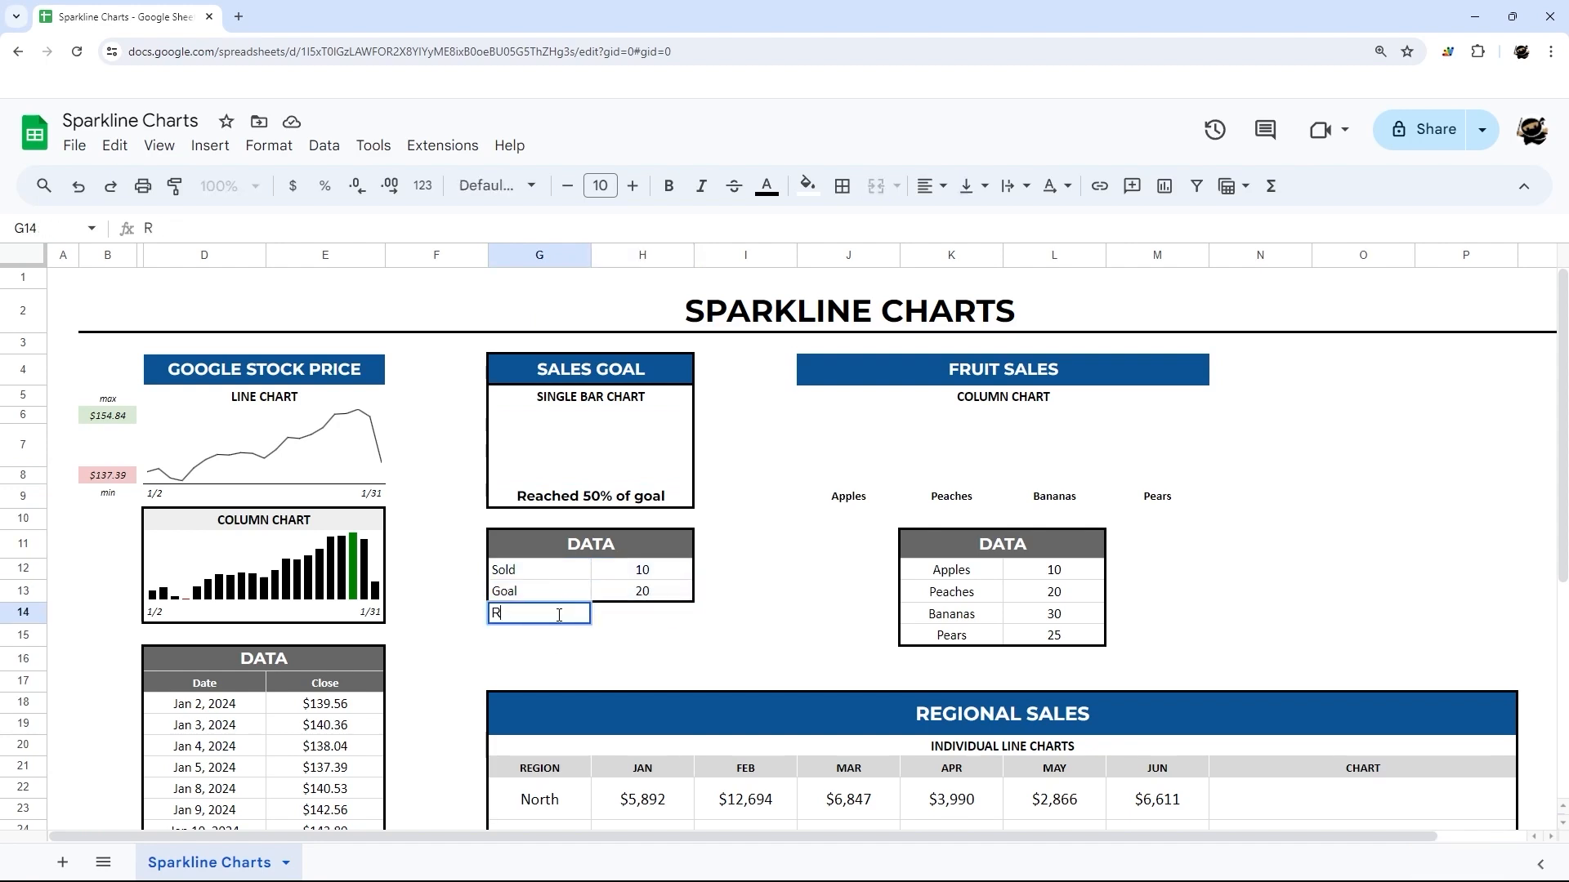
pyautogui.write('emaining')
pyautogui.press('Tab')
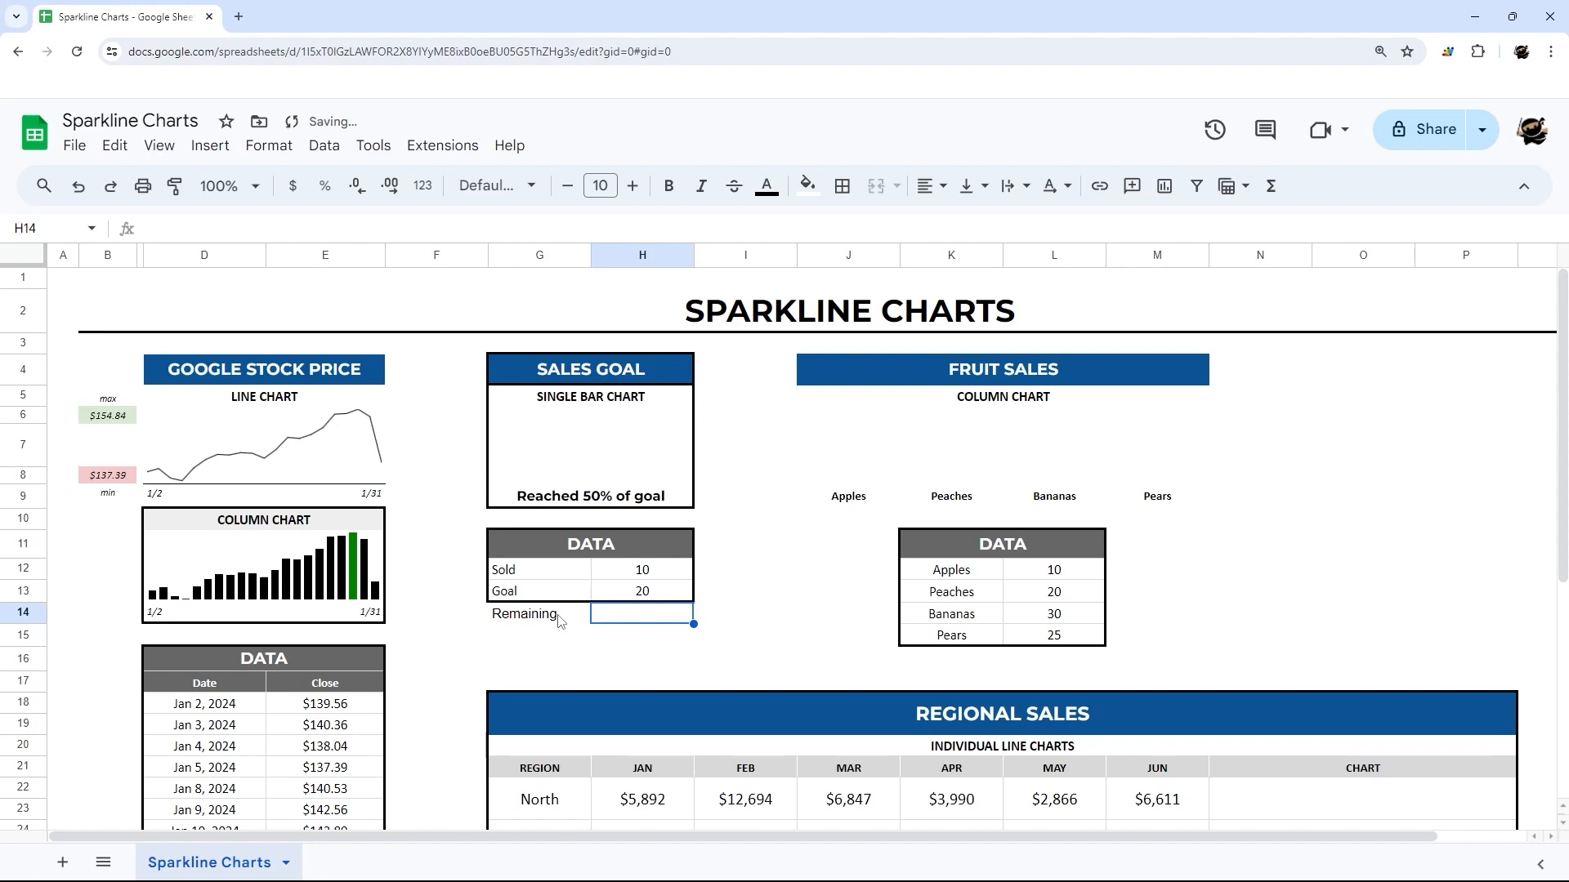
pyautogui.write('=')
pyautogui.click(643, 587)
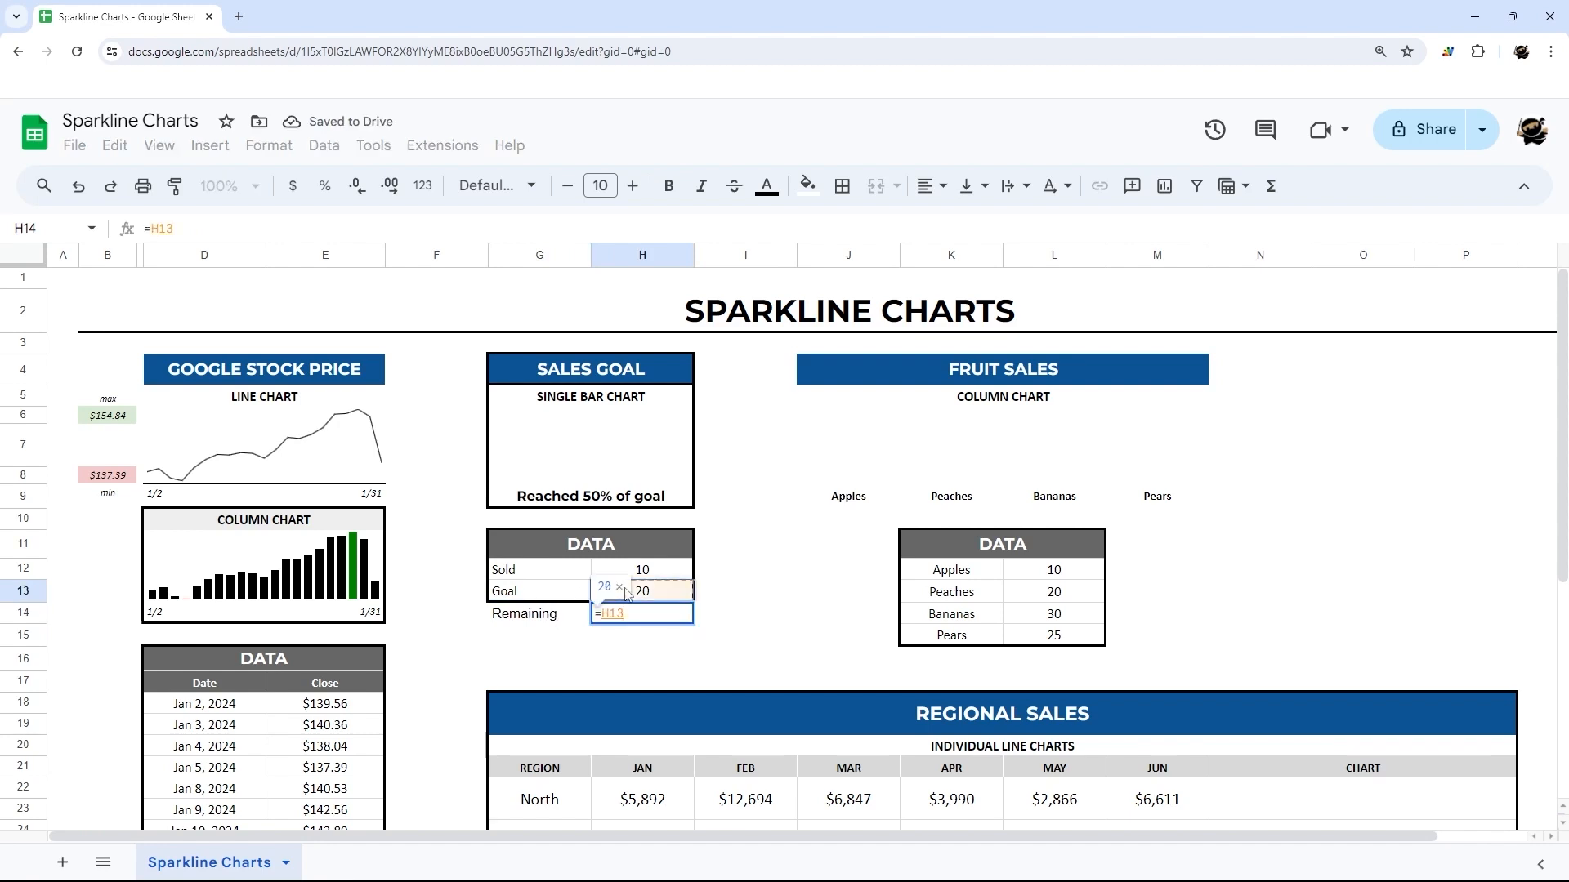
pyautogui.write('-')
pyautogui.click(644, 571)
pyautogui.press('Return')
pyautogui.click(659, 615)
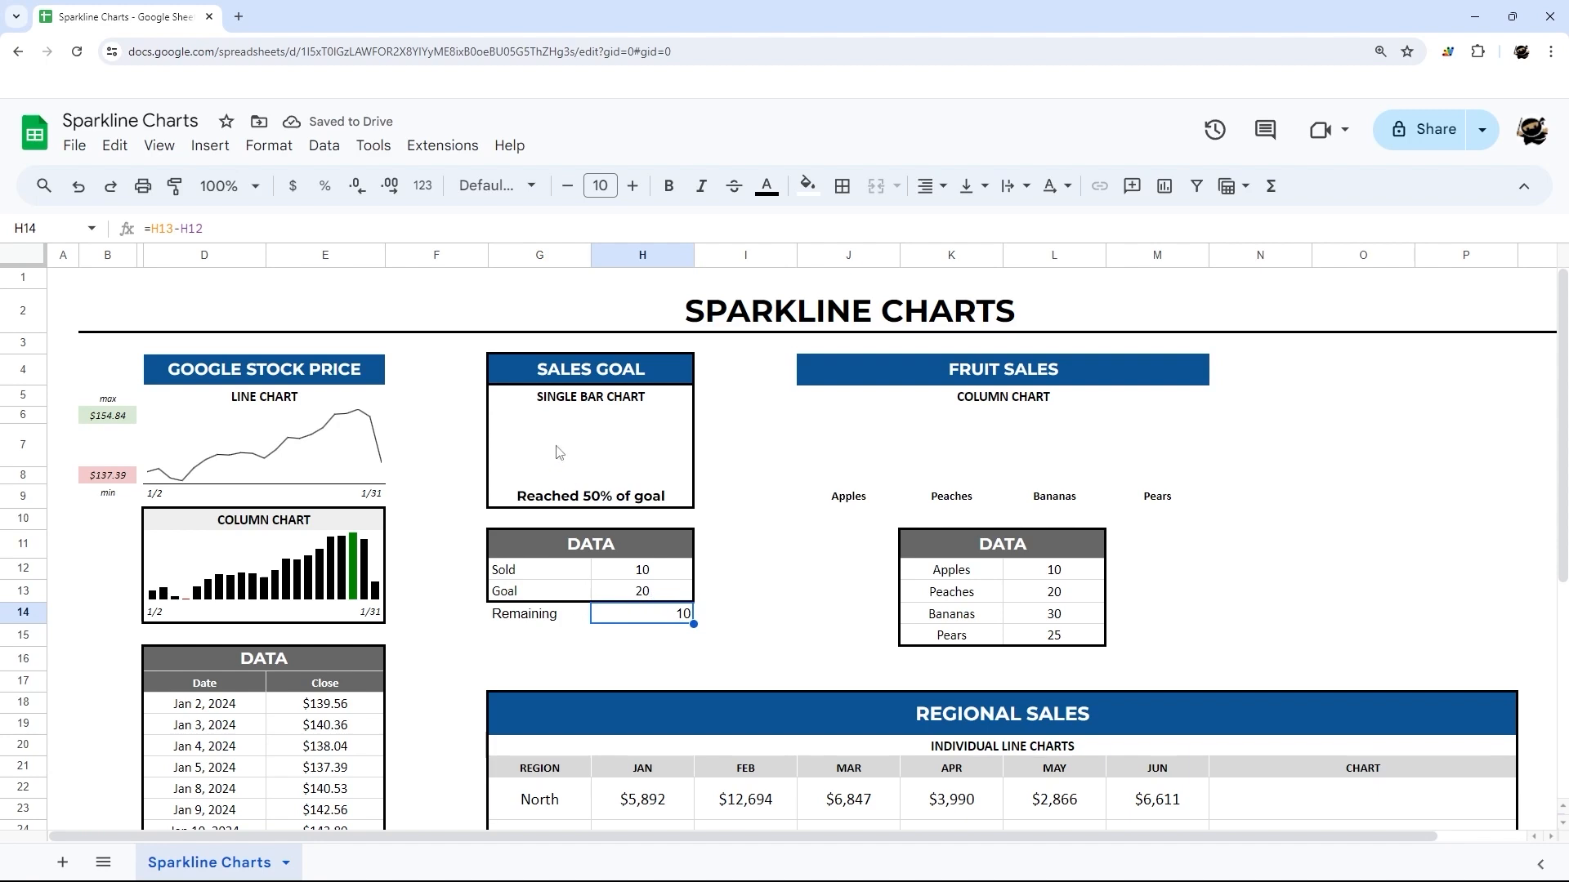
# - Delete the Remaining label and its formula from G14:H14
pyautogui.click(607, 445)
pyautogui.moveTo(664, 614); pyautogui.dragTo(531, 615)
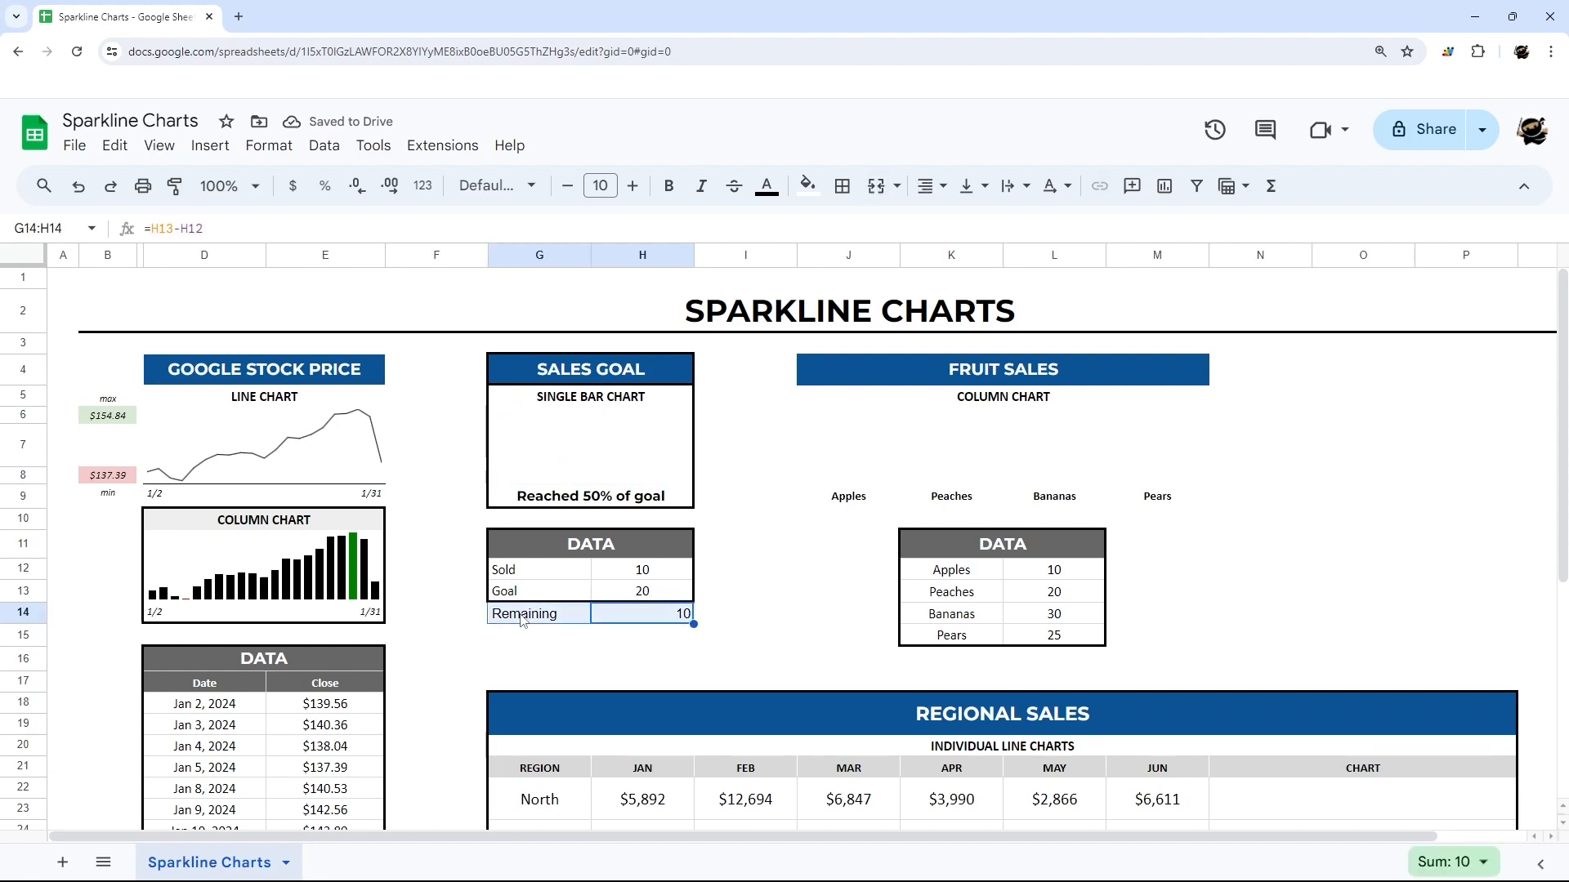
pyautogui.press('Delete')
# - Start a SPARKLINE formula in the merged cell G6:H8 under Single Bar Chart, referencing the Sold value in H12
pyautogui.click(633, 574)
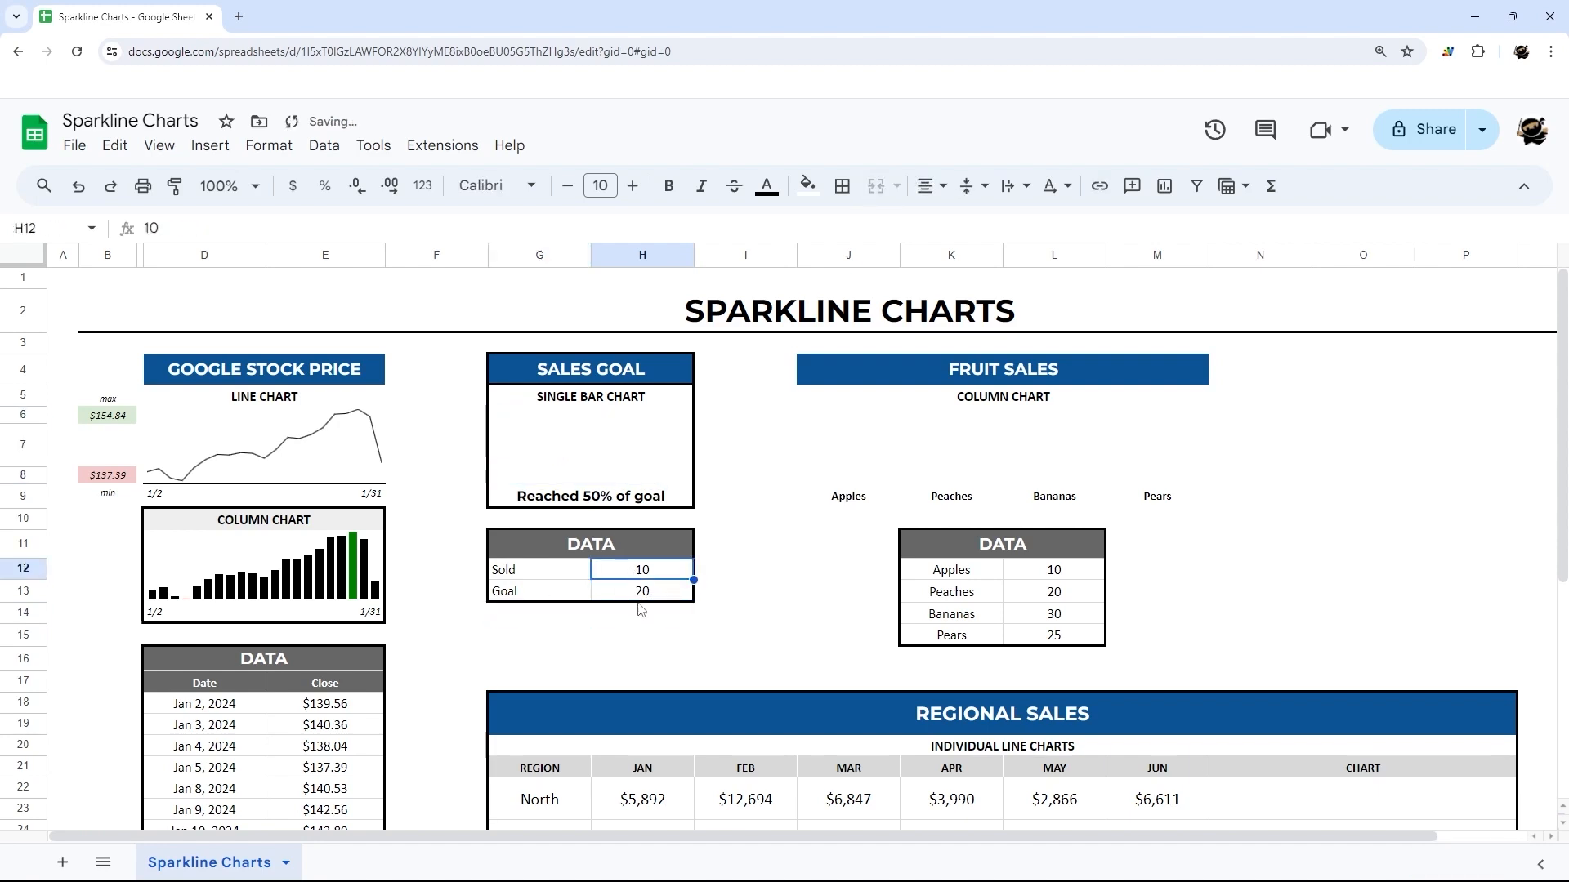
pyautogui.click(642, 594)
pyautogui.click(594, 476)
pyautogui.write('=')
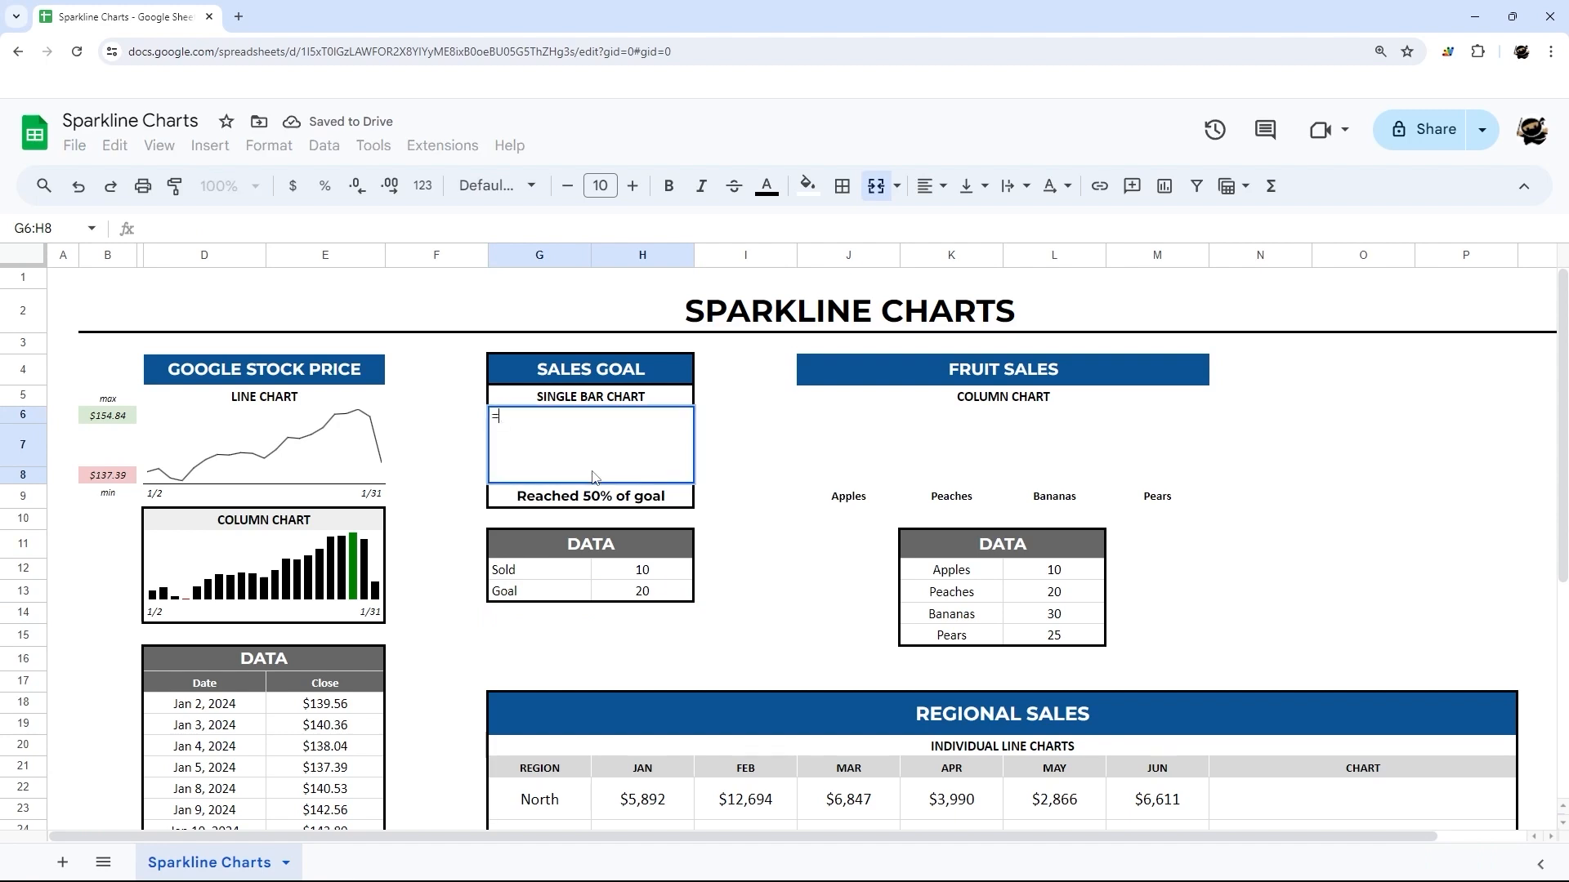
pyautogui.write('sporkline(')
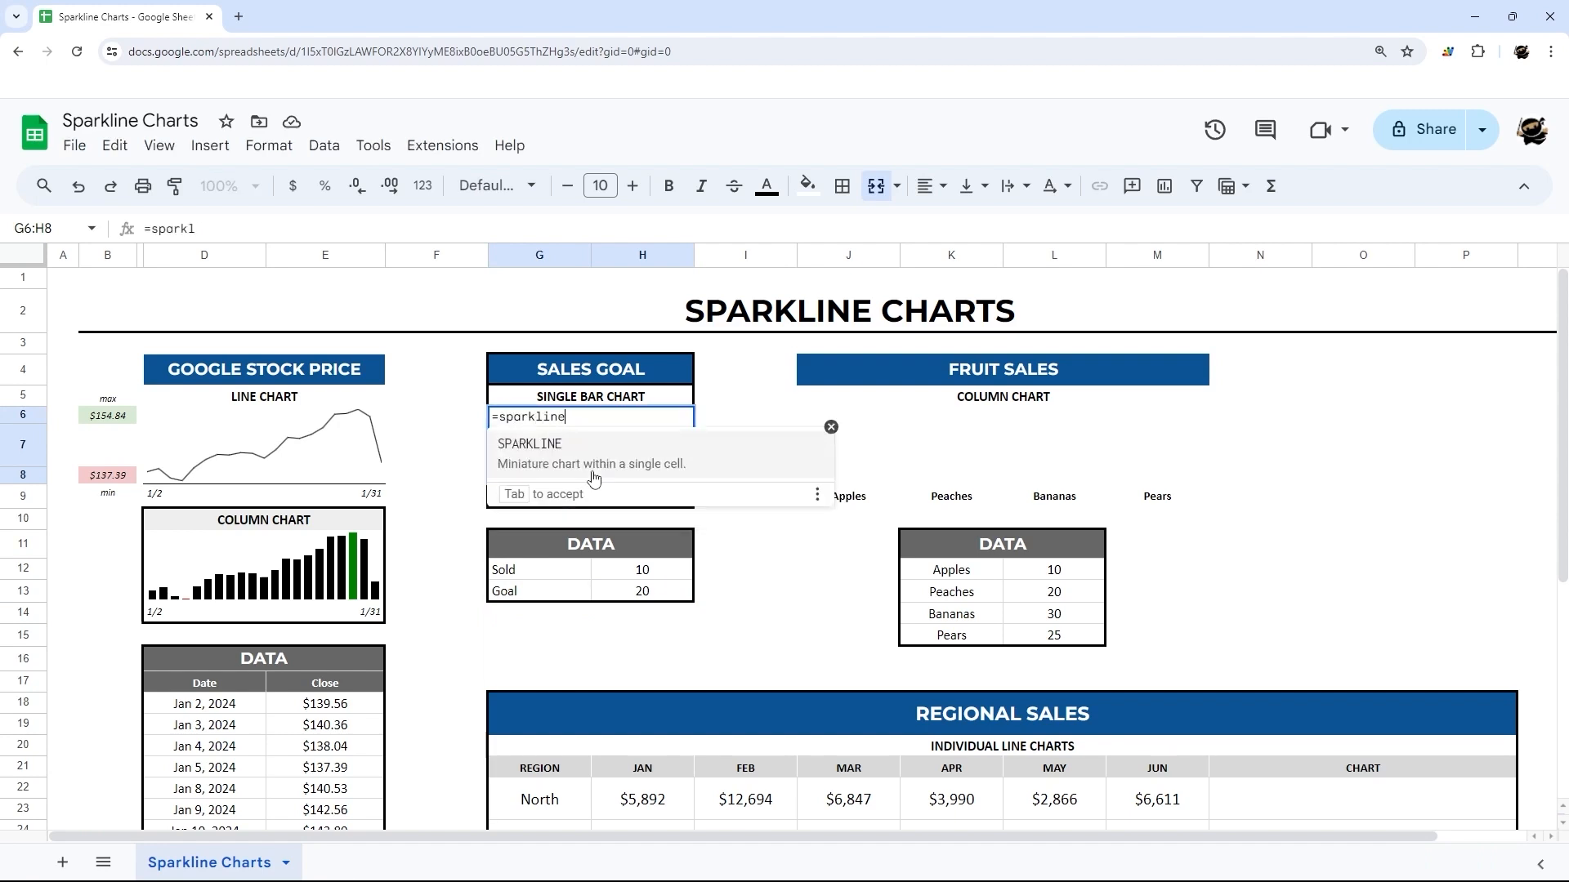
pyautogui.click(831, 426)
pyautogui.moveTo(628, 569); pyautogui.dragTo(632, 594)
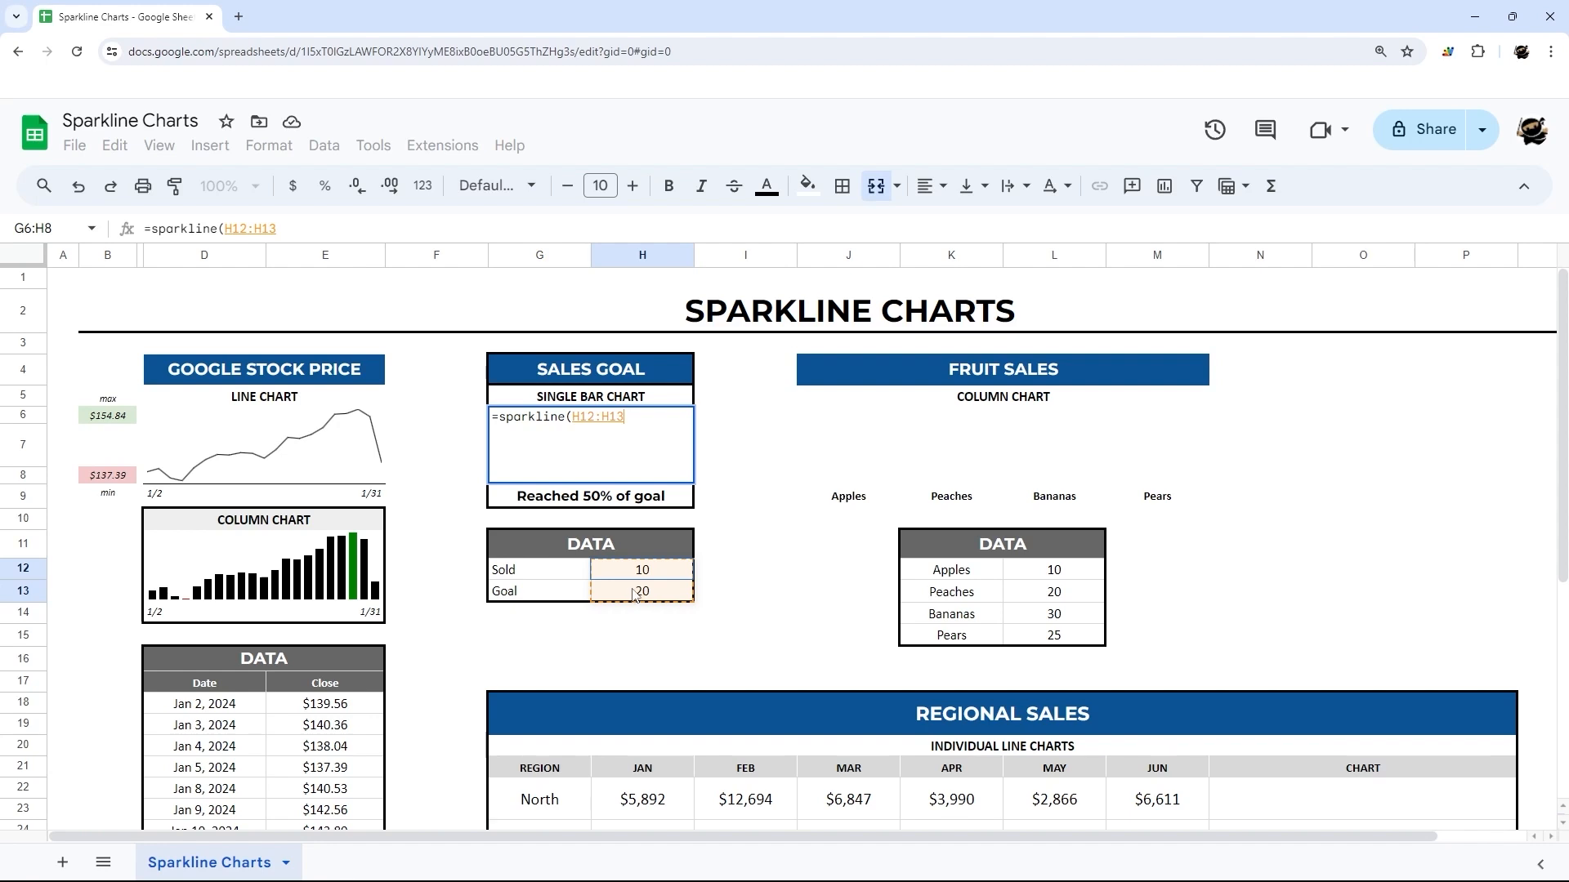
pyautogui.click(645, 574)
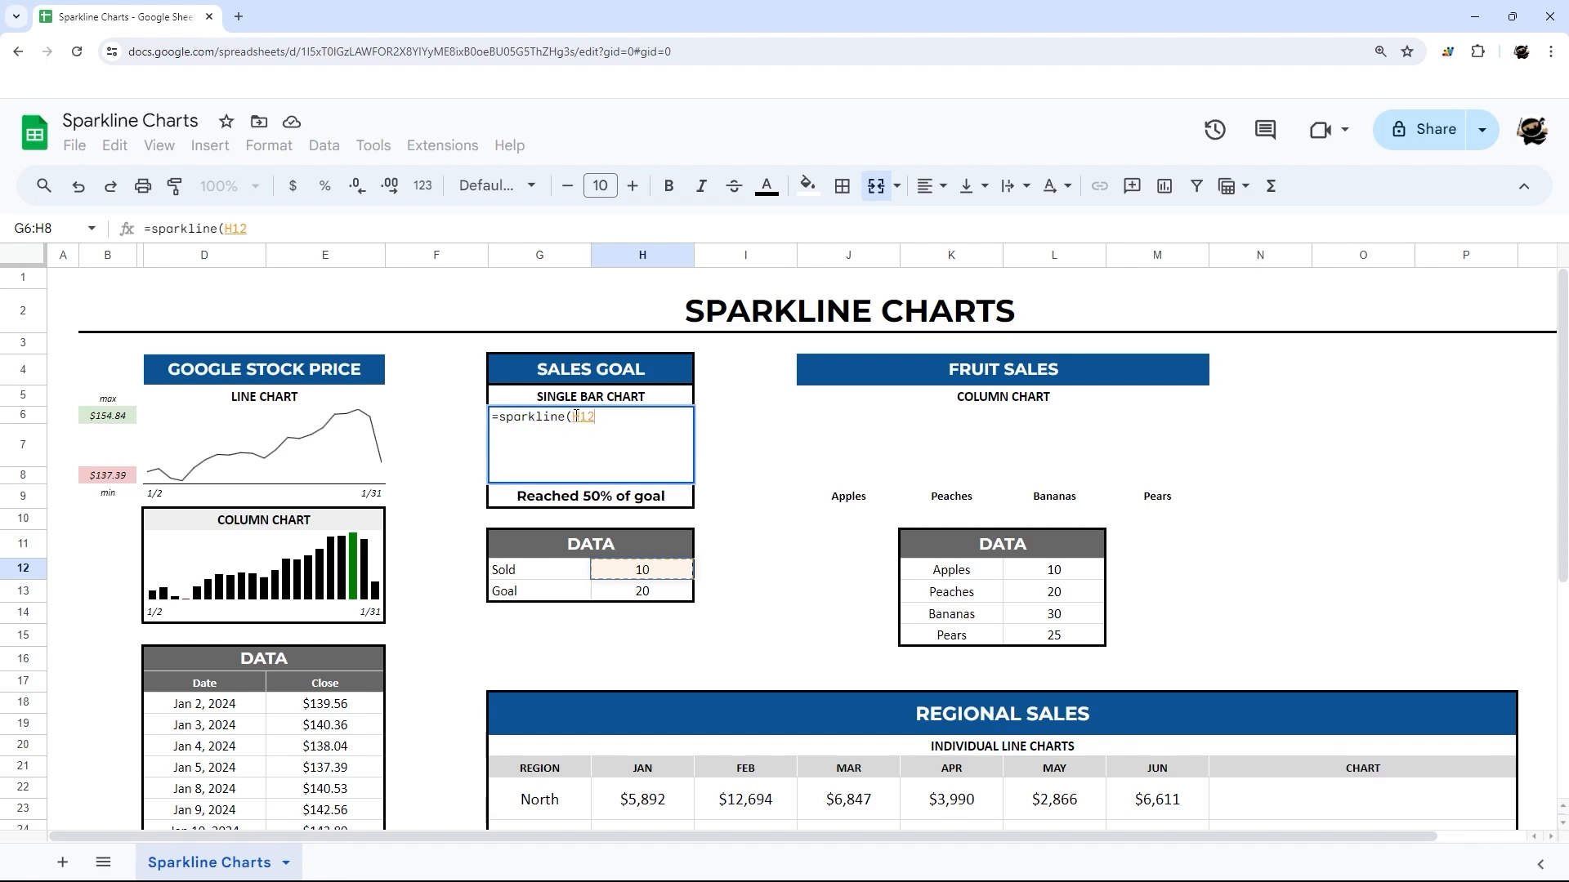
# - Set the data argument of the SPARKLINE formula in G6:H8 to the array {H12,H13-H12}, using the Sold and Goal values
pyautogui.moveTo(574, 417); pyautogui.dragTo(617, 423)
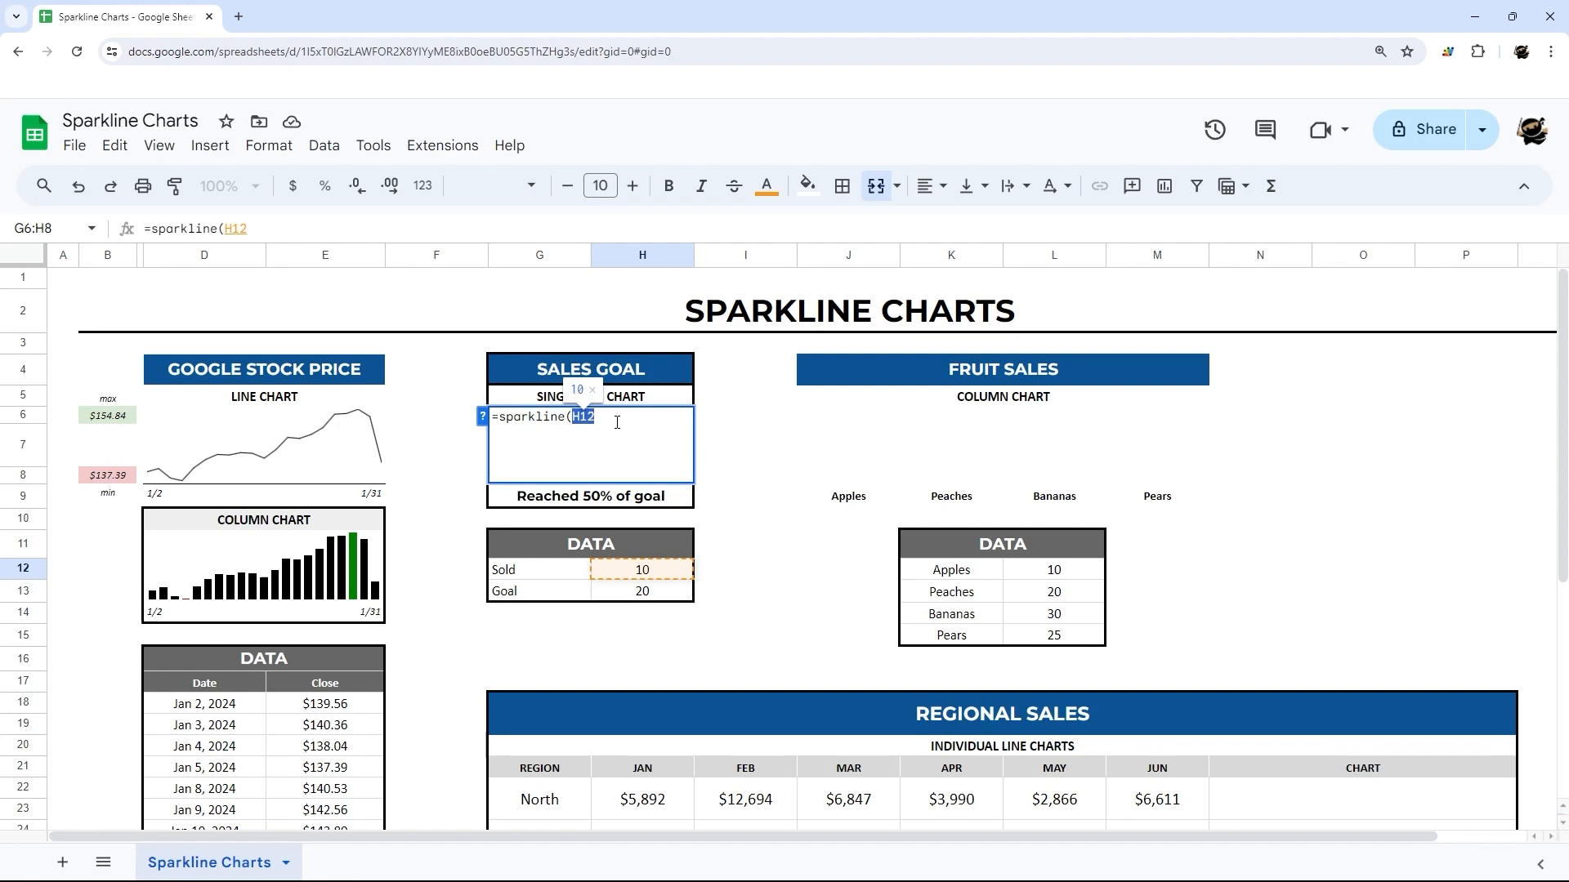
pyautogui.write('{}')
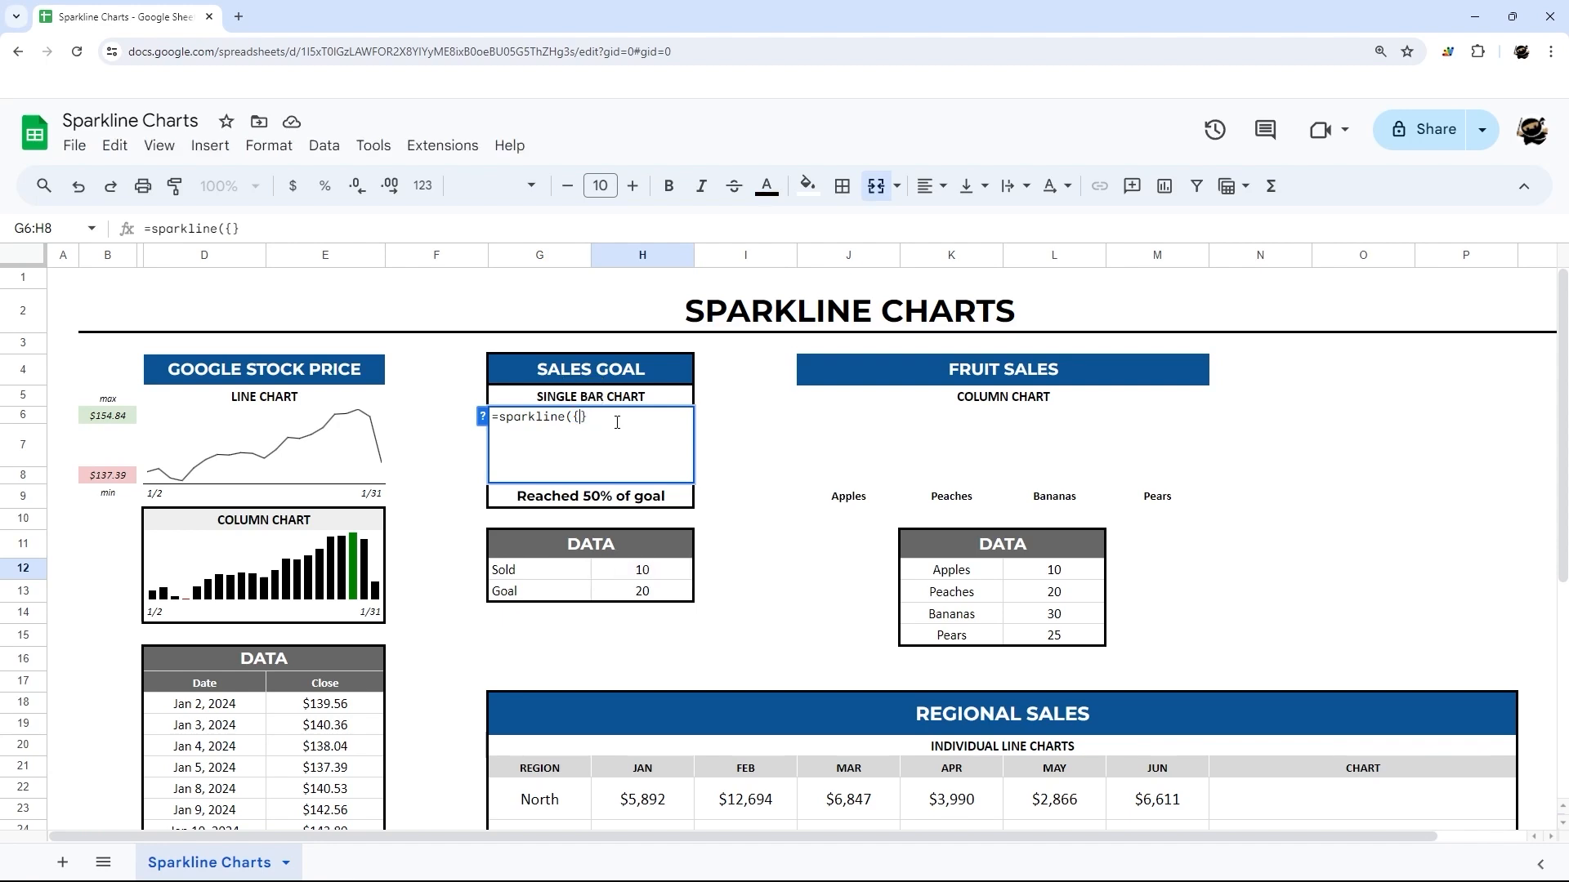
pyautogui.click(625, 570)
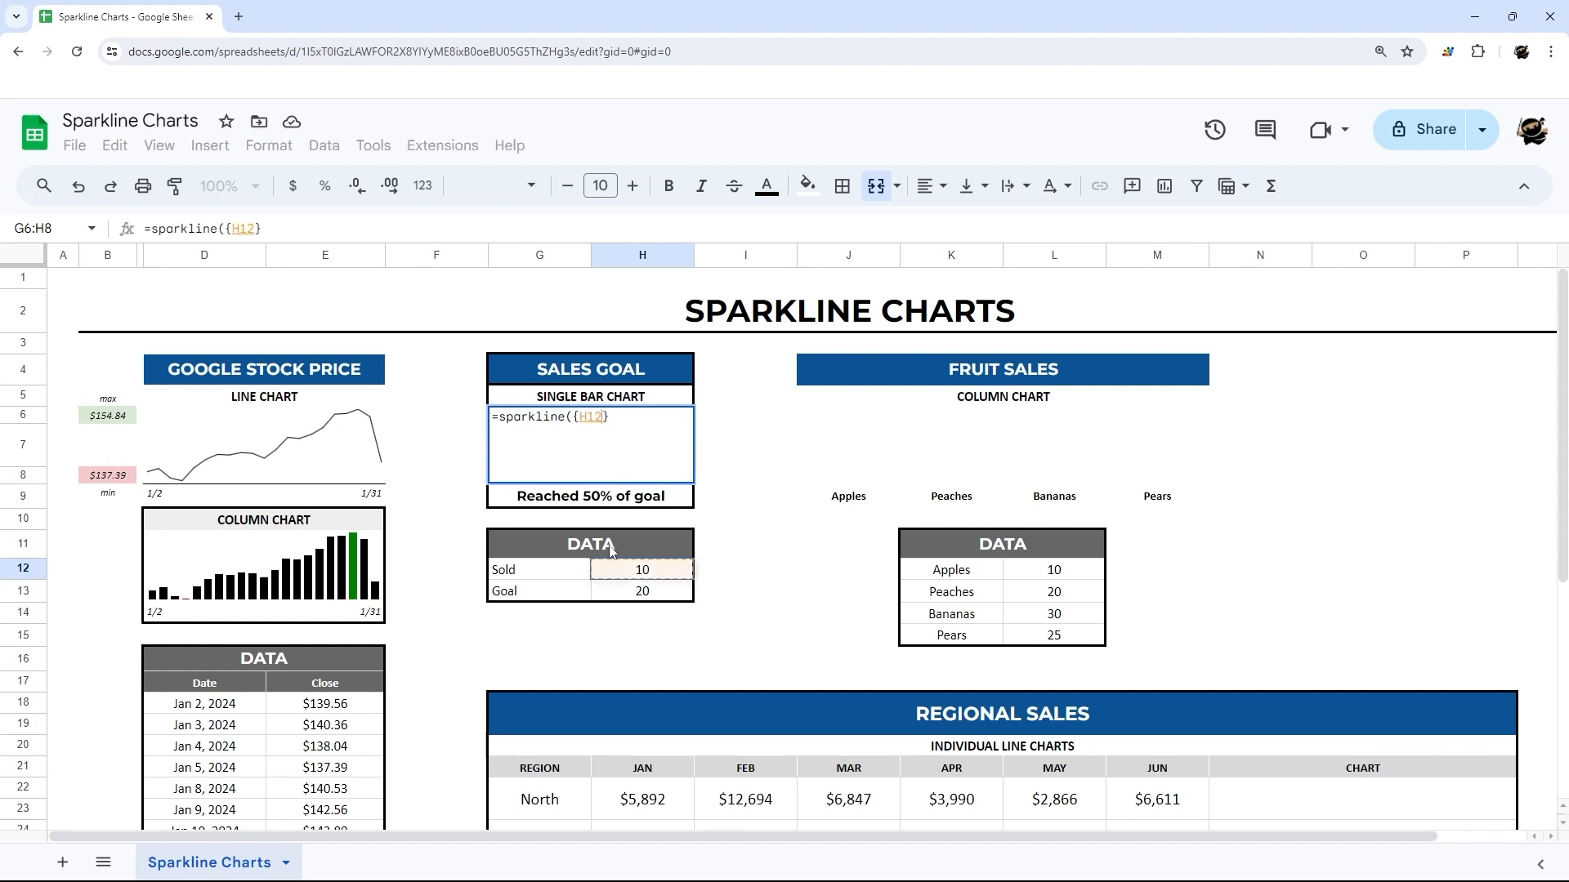
pyautogui.write(',')
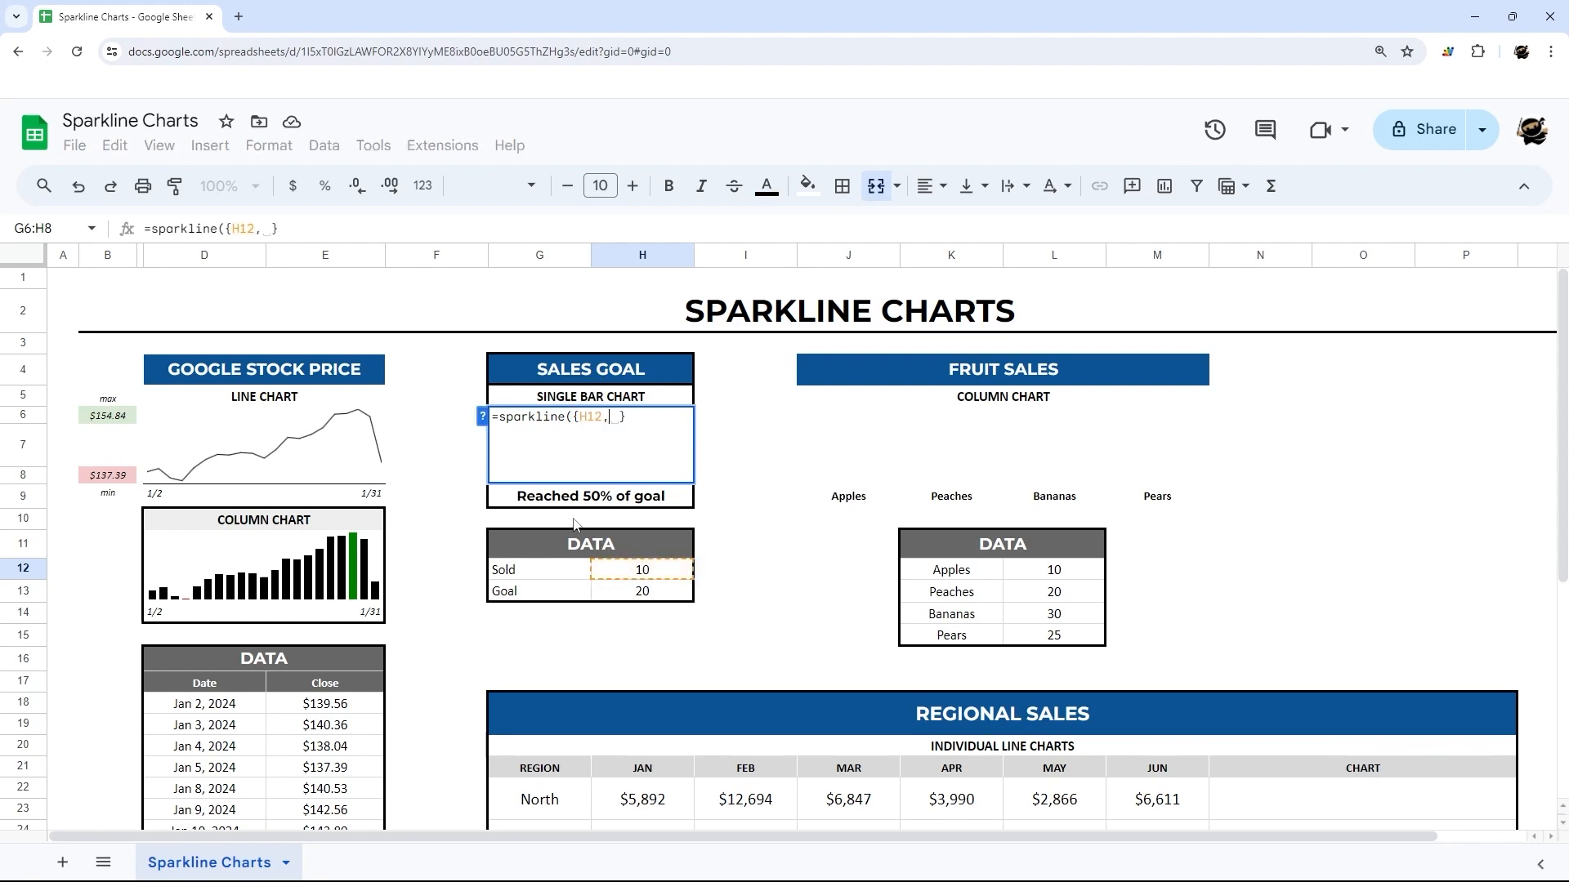
pyautogui.click(639, 597)
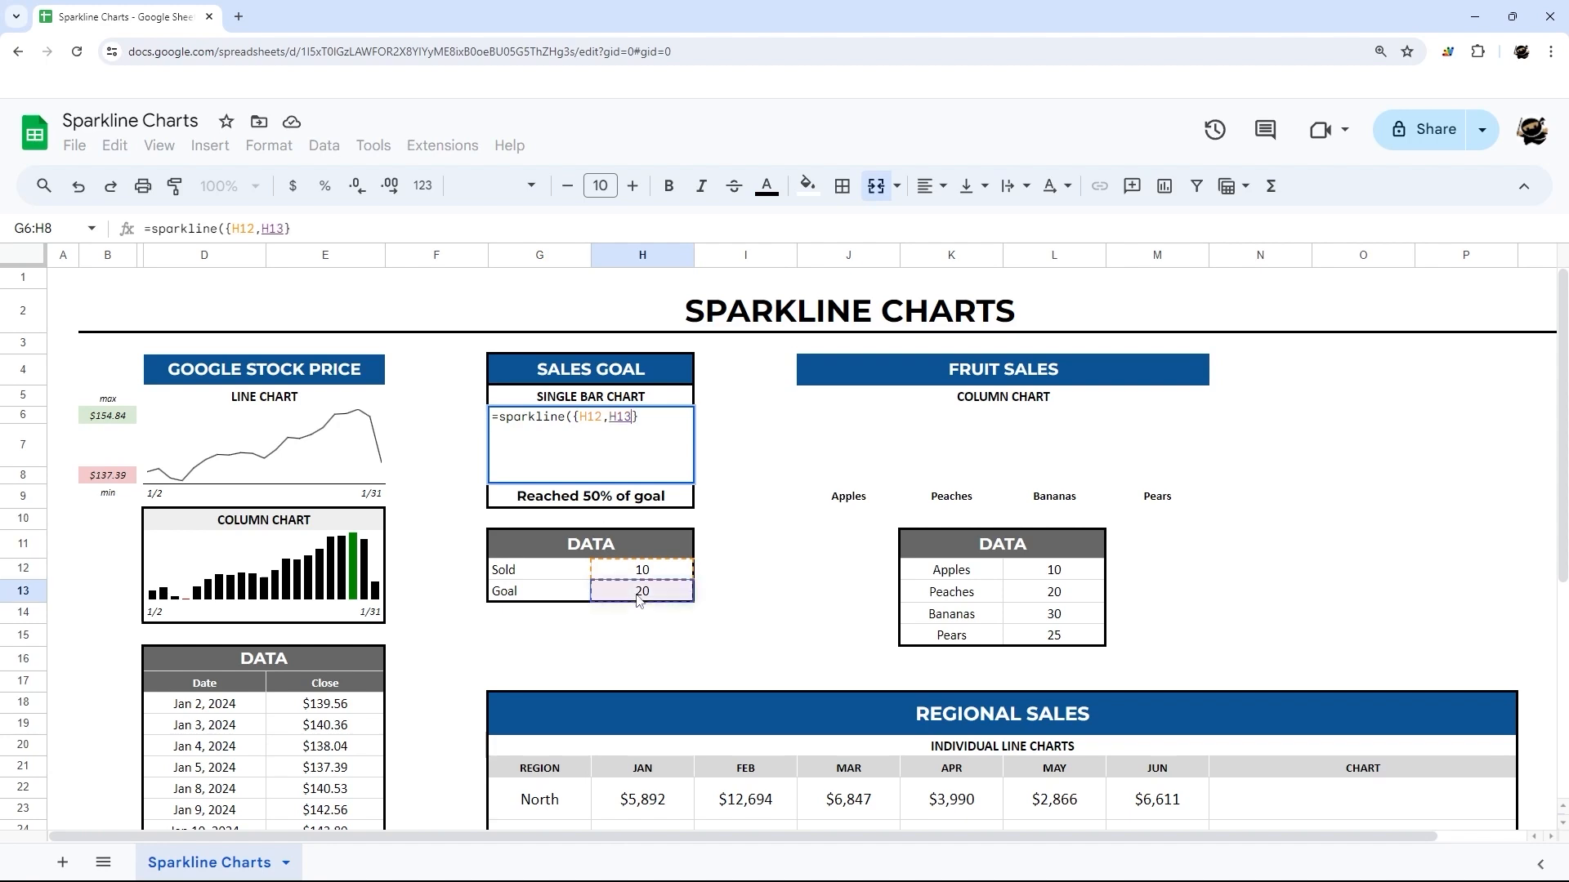
pyautogui.write('-')
pyautogui.click(642, 570)
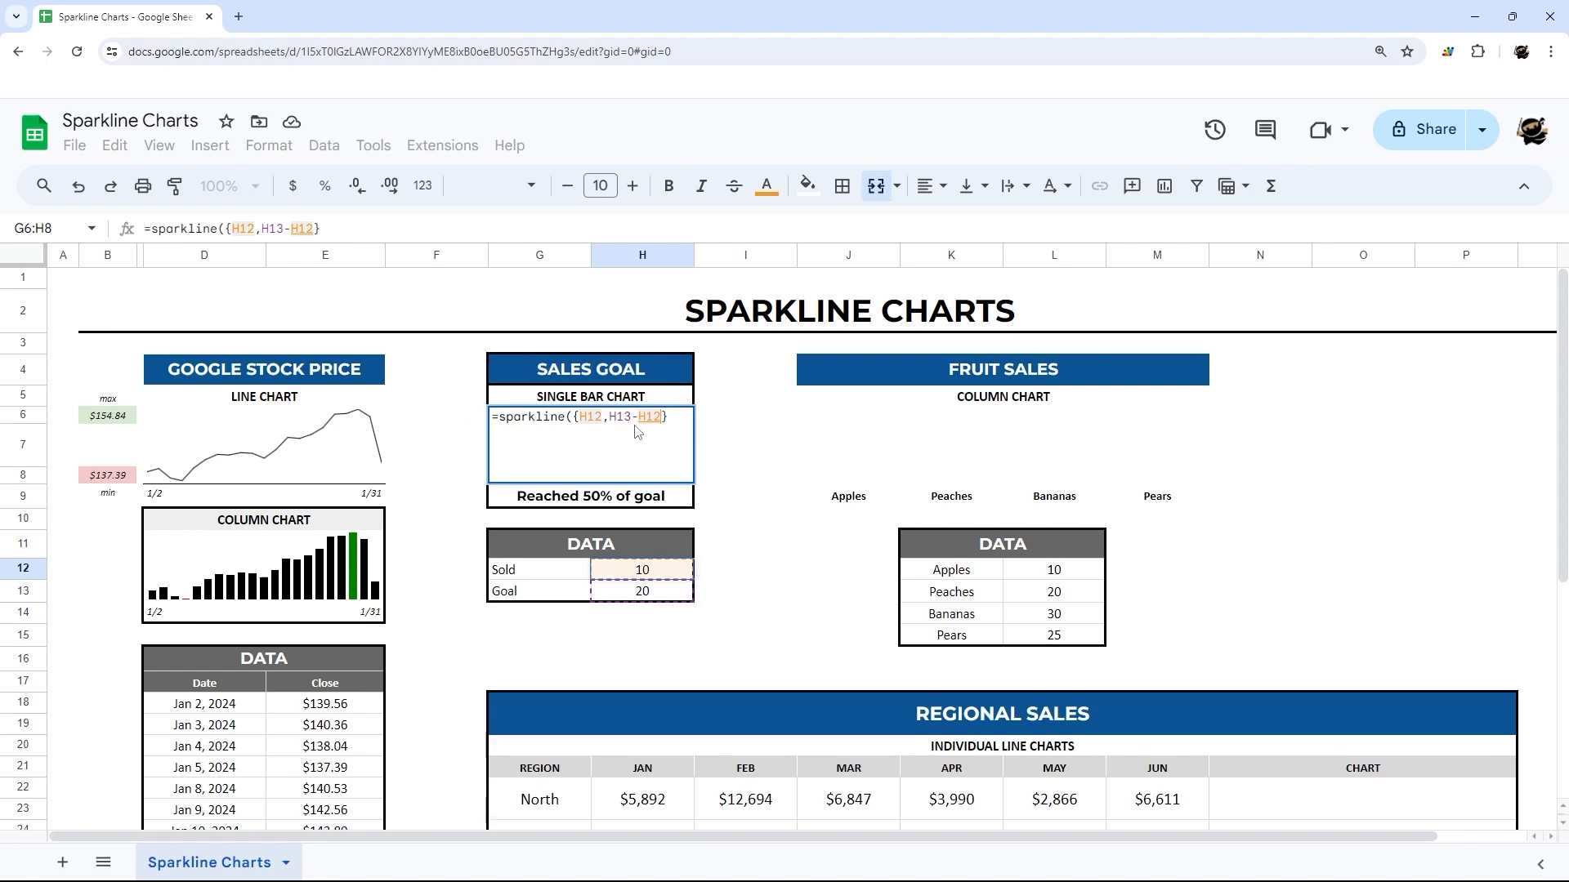
pyautogui.press('Right')
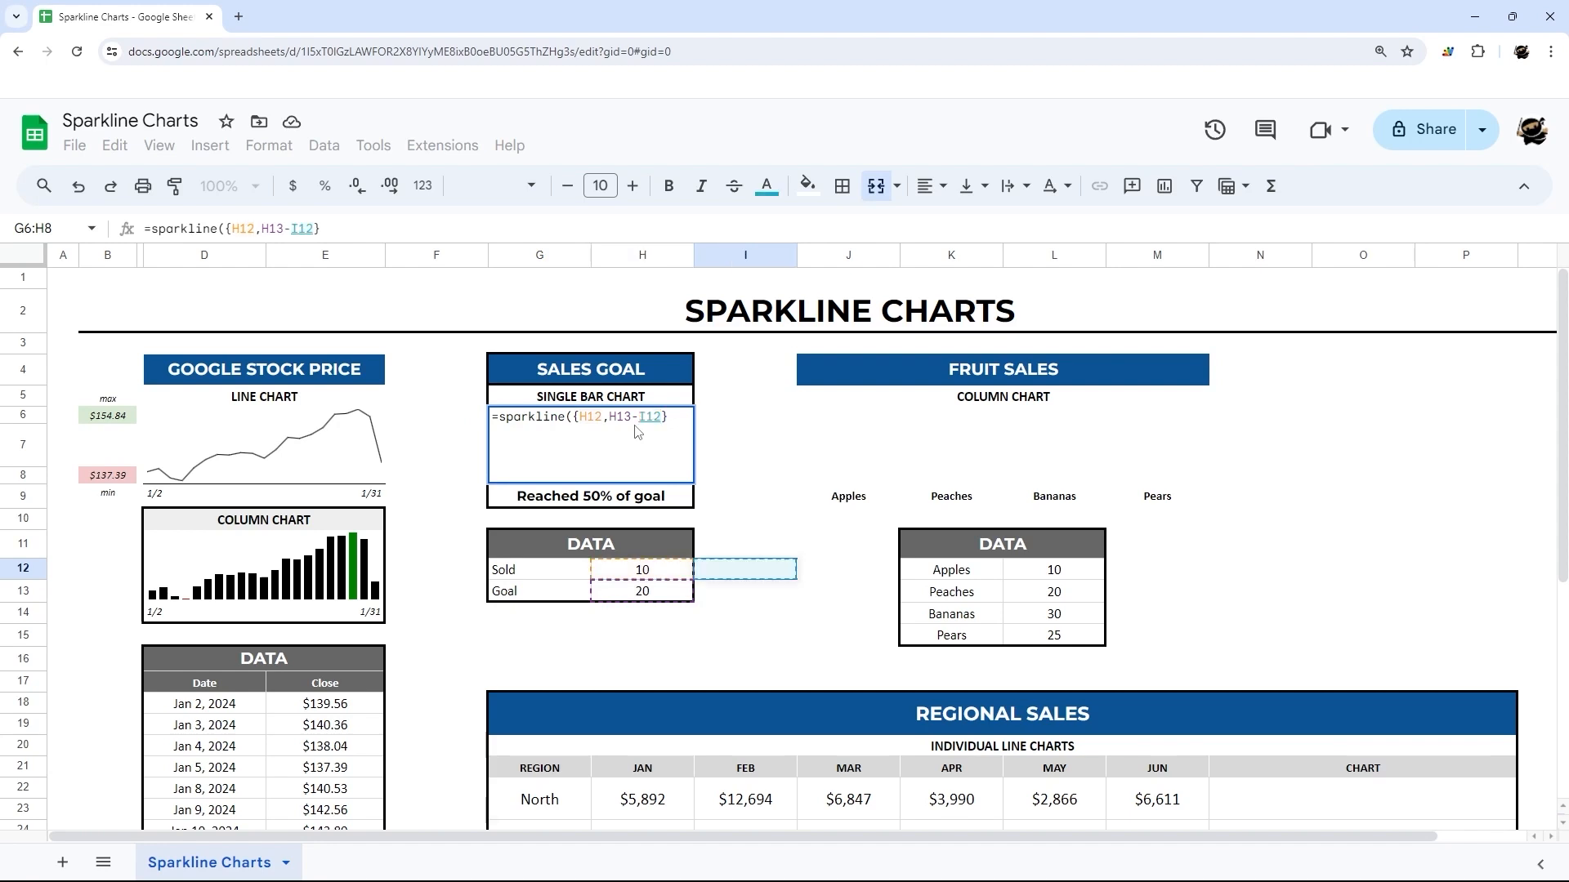
pyautogui.press('Left')
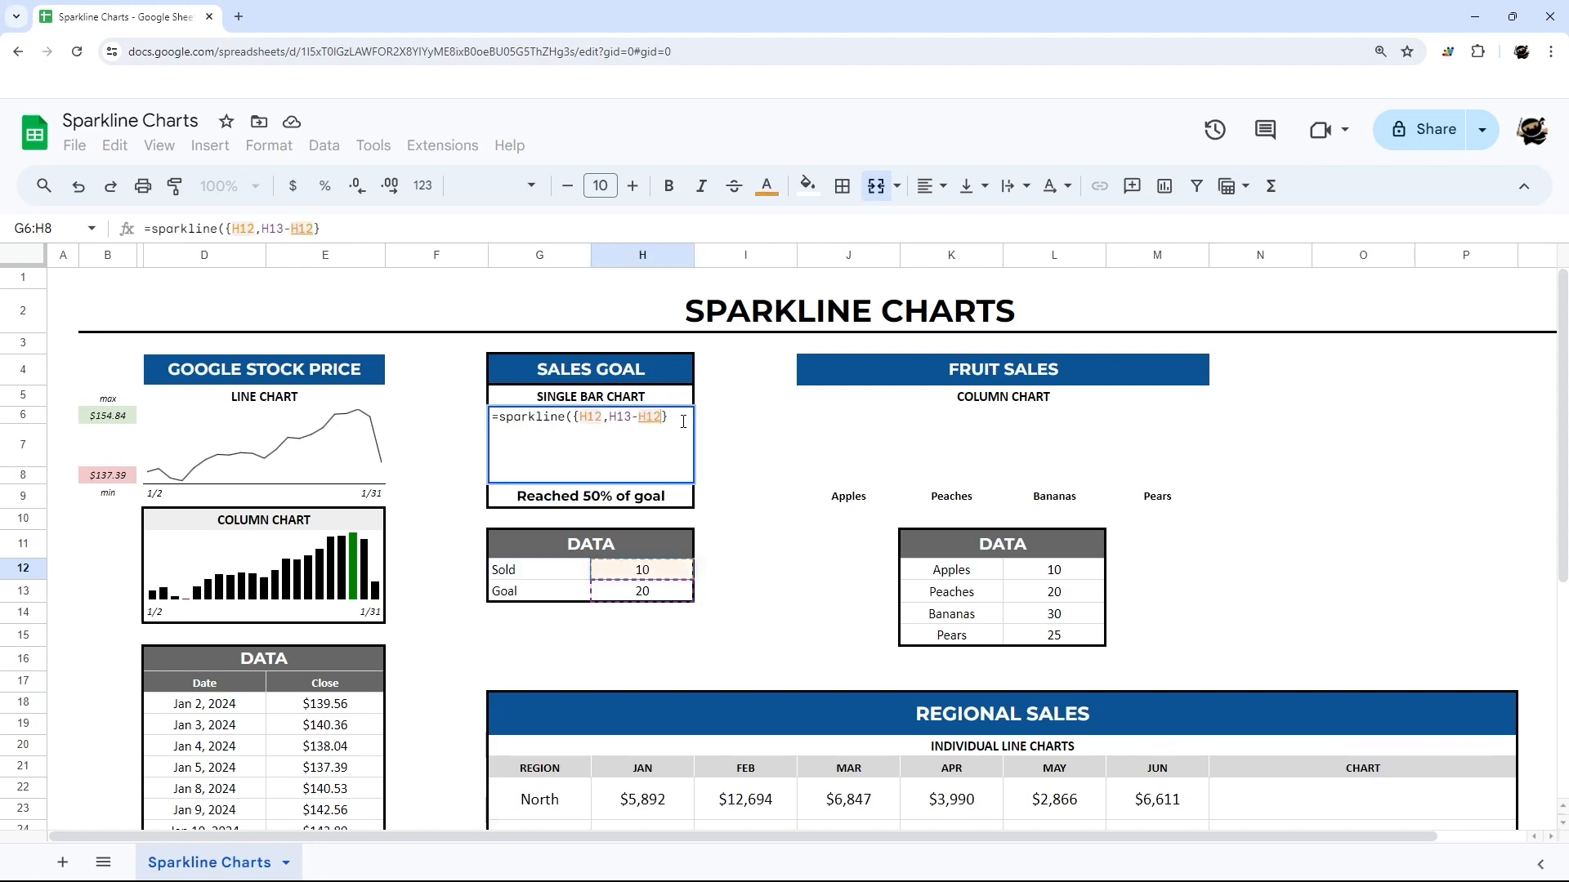
pyautogui.click(686, 416)
# - Add an options array to the SPARKLINE formula with "charttype" set to "bar" and close the parenthesis
pyautogui.write(', ')
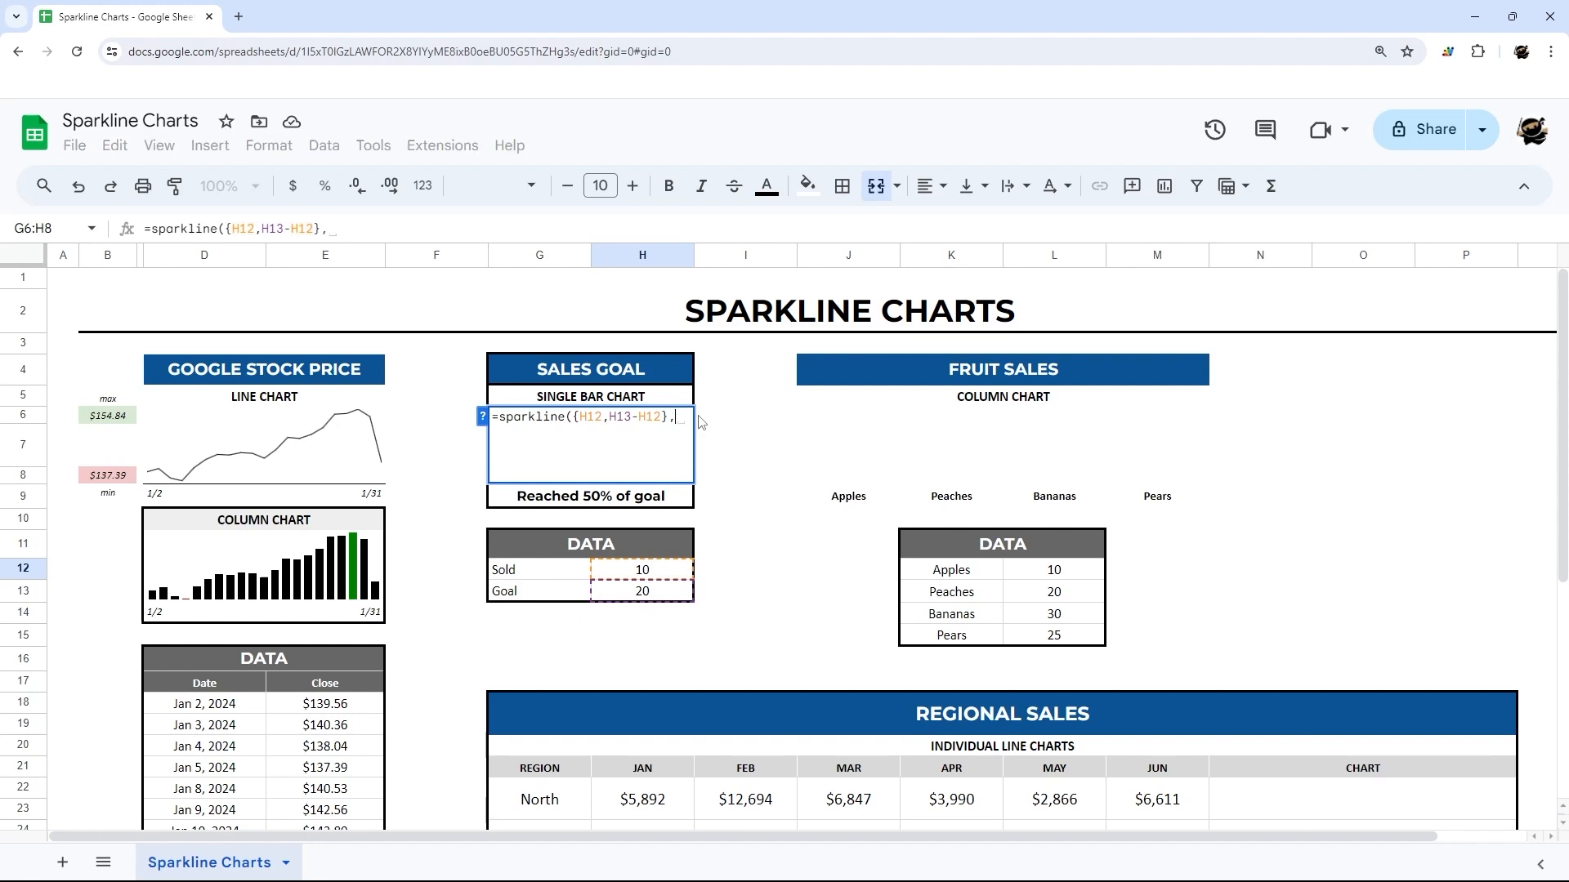
pyautogui.write('{}')
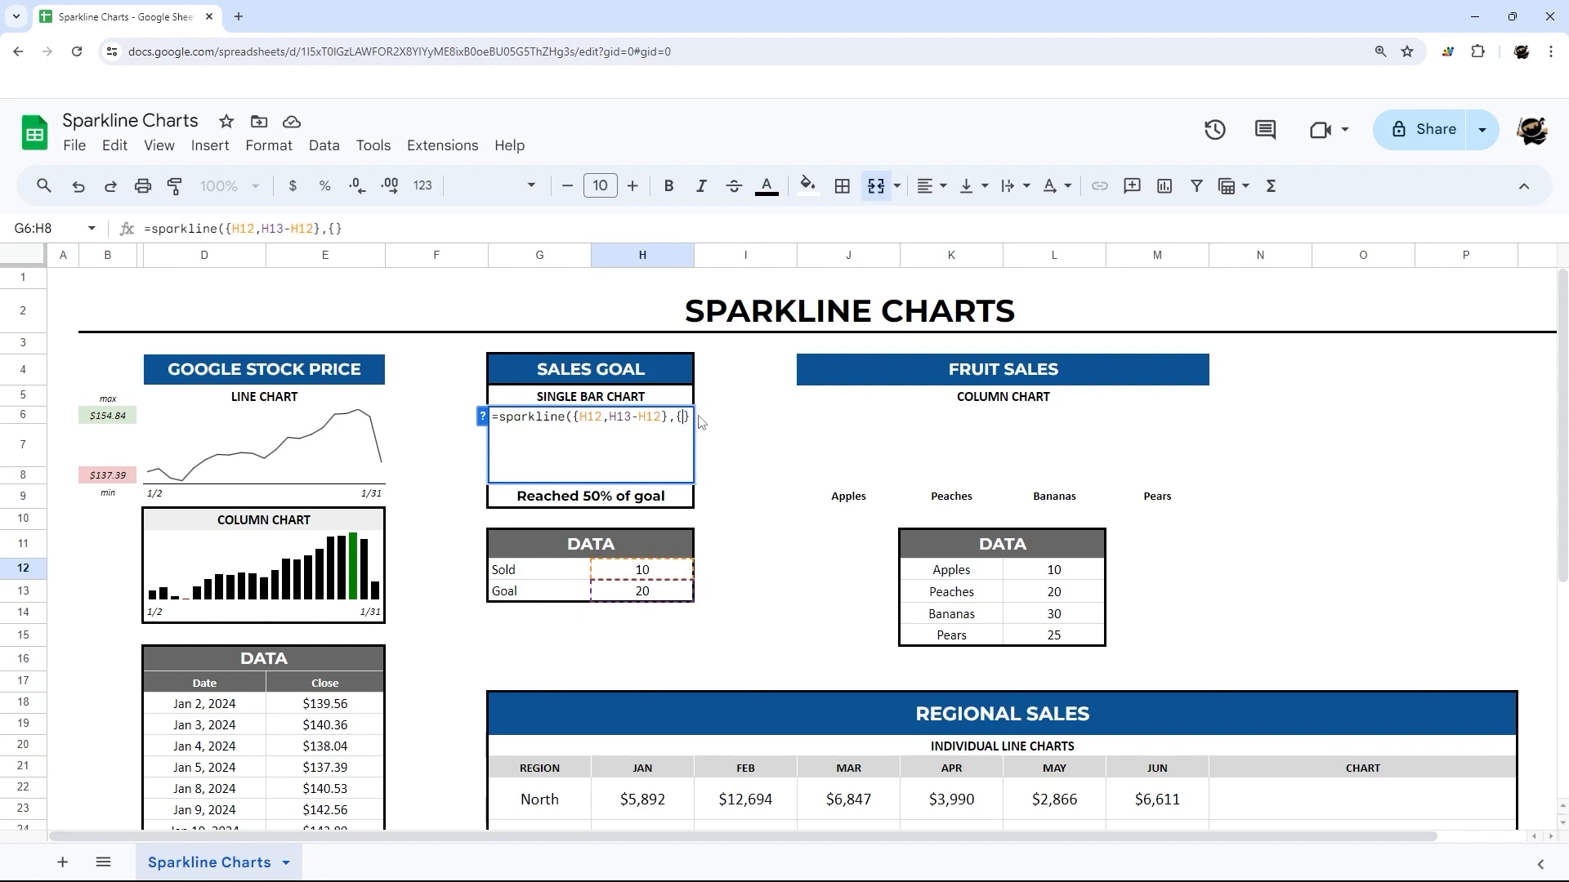
pyautogui.write(')')
pyautogui.press('Left')
pyautogui.press('Left')
pyautogui.write('"charttype","b')
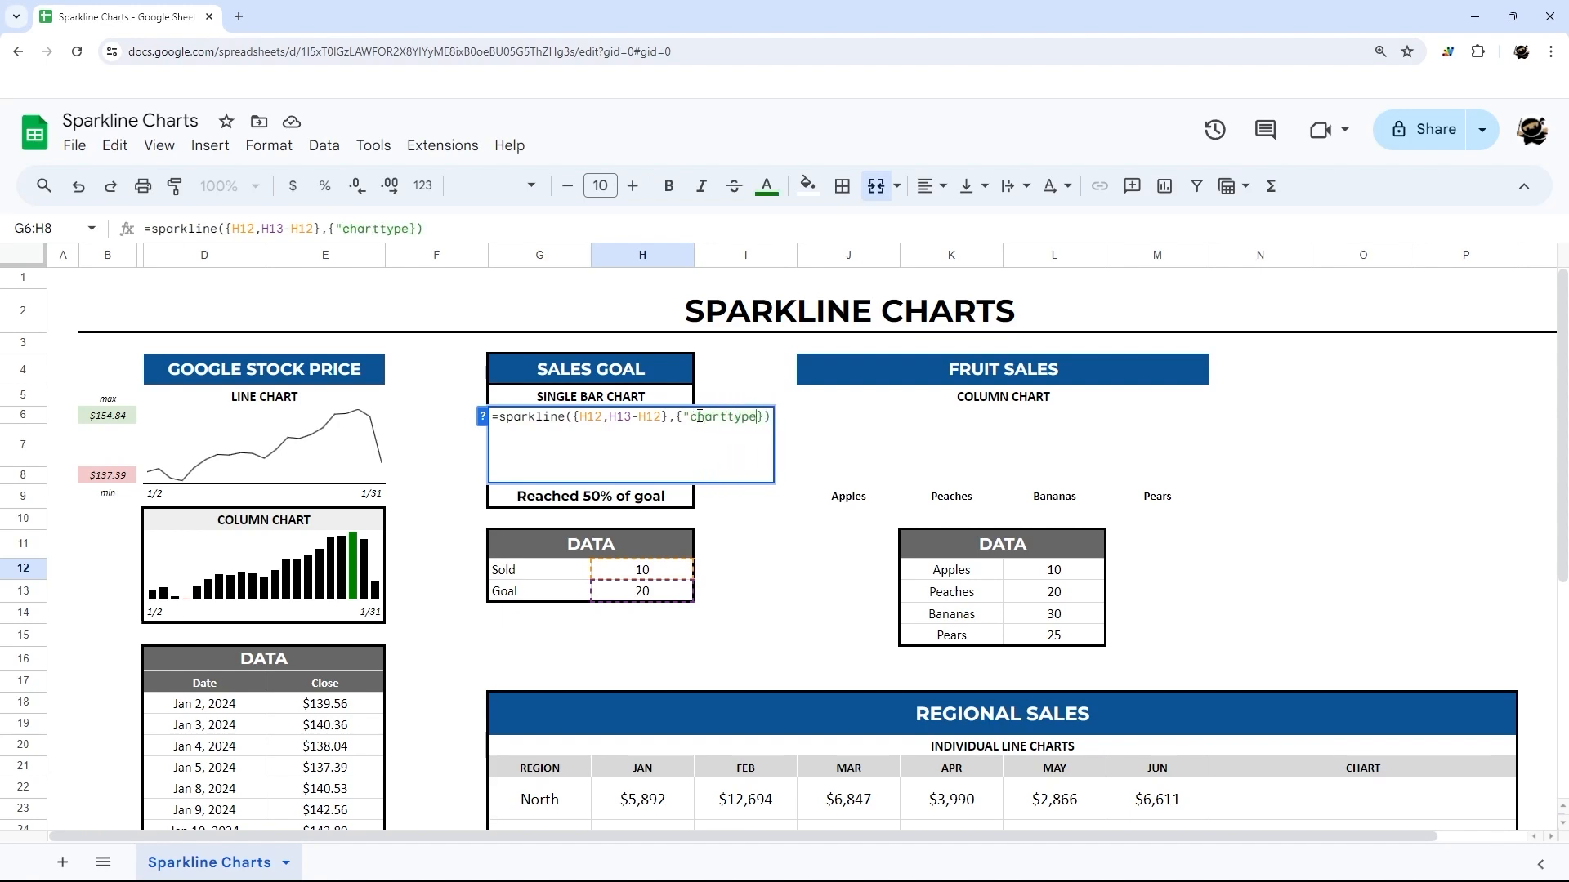
pyautogui.write('ar"')
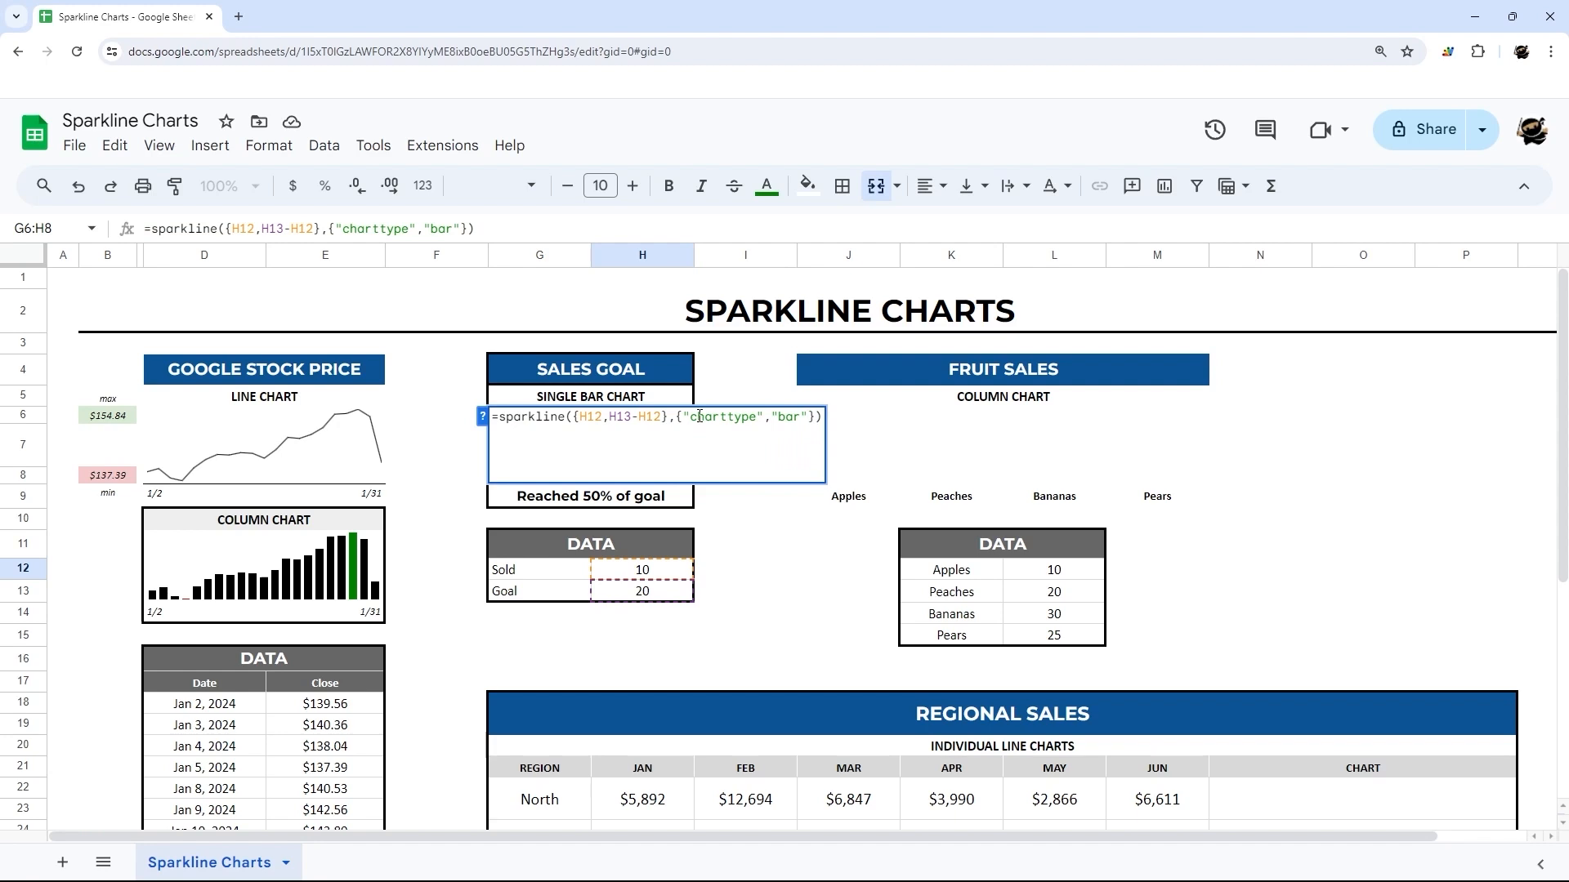
# - Add the "color1" option with the green hex value "#6aa84f" to the bar chart formula's options
pyautogui.write(';"')
pyautogui.write('color1')
pyautogui.write('",')
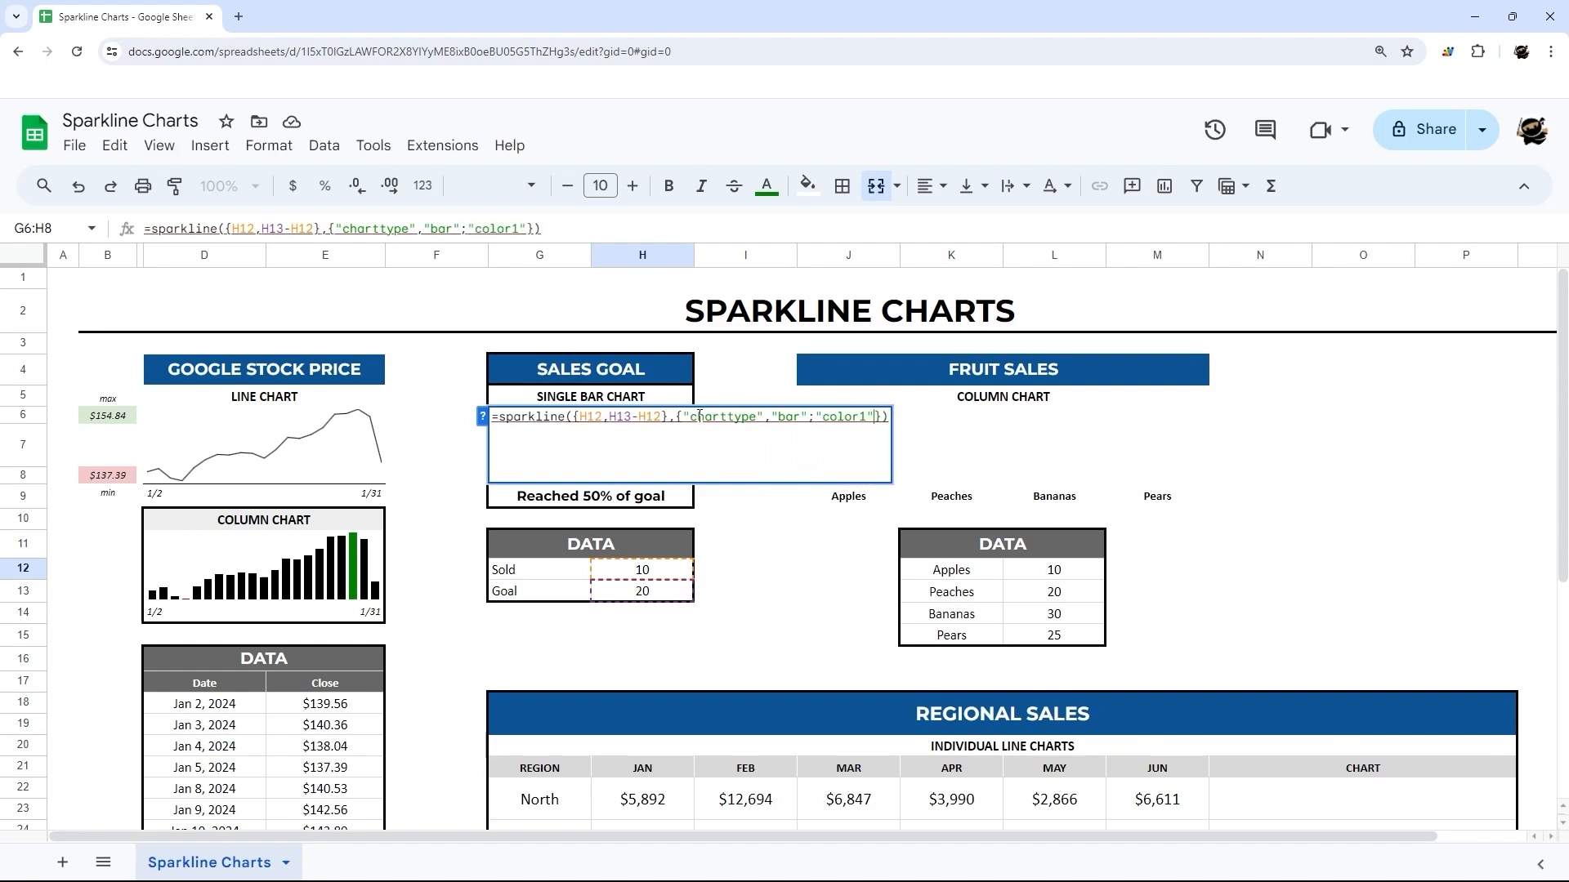
pyautogui.press('BackSpace')
pyautogui.write('","')
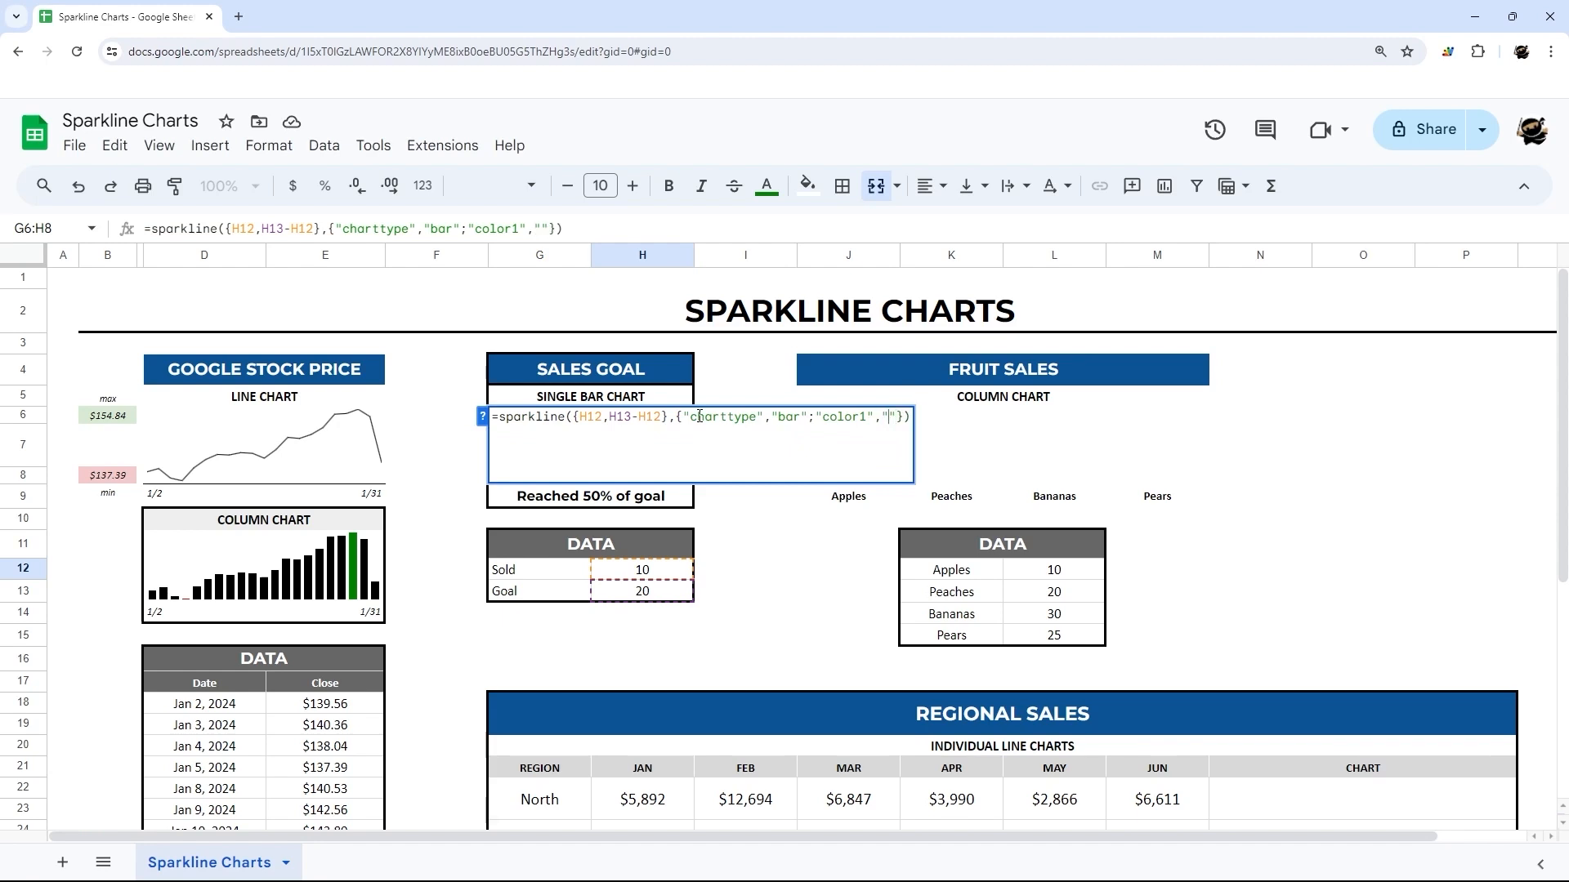
pyautogui.write('#6aa84f"')
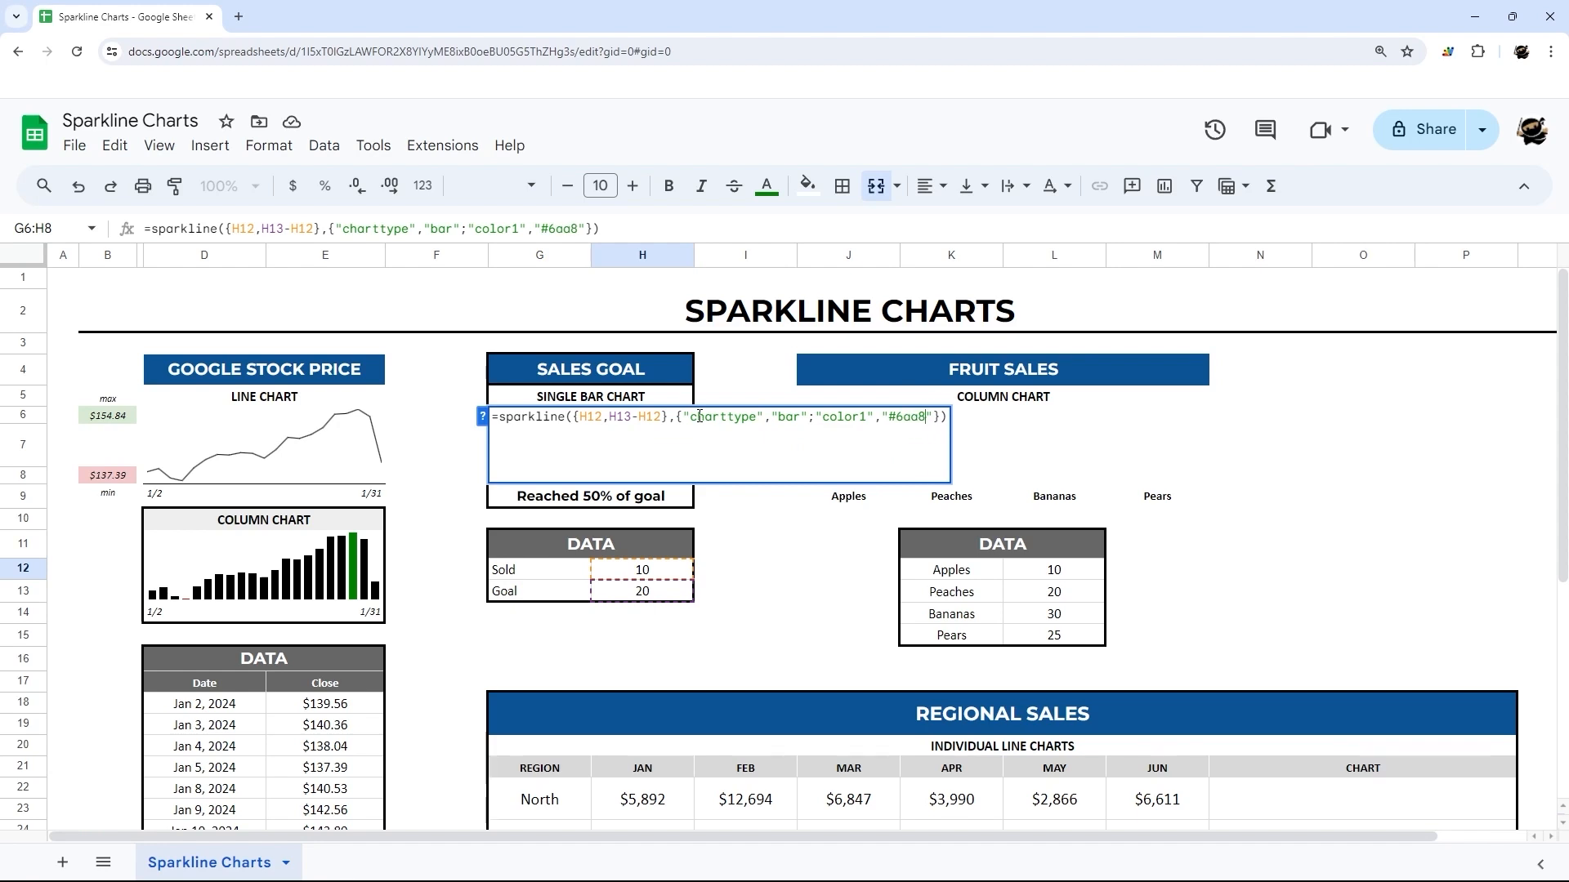
pyautogui.press('Delete')
# - Add the "color2" option with the orange hex value "#f6b26b" and commit the single bar chart formula
pyautogui.write(';"color')
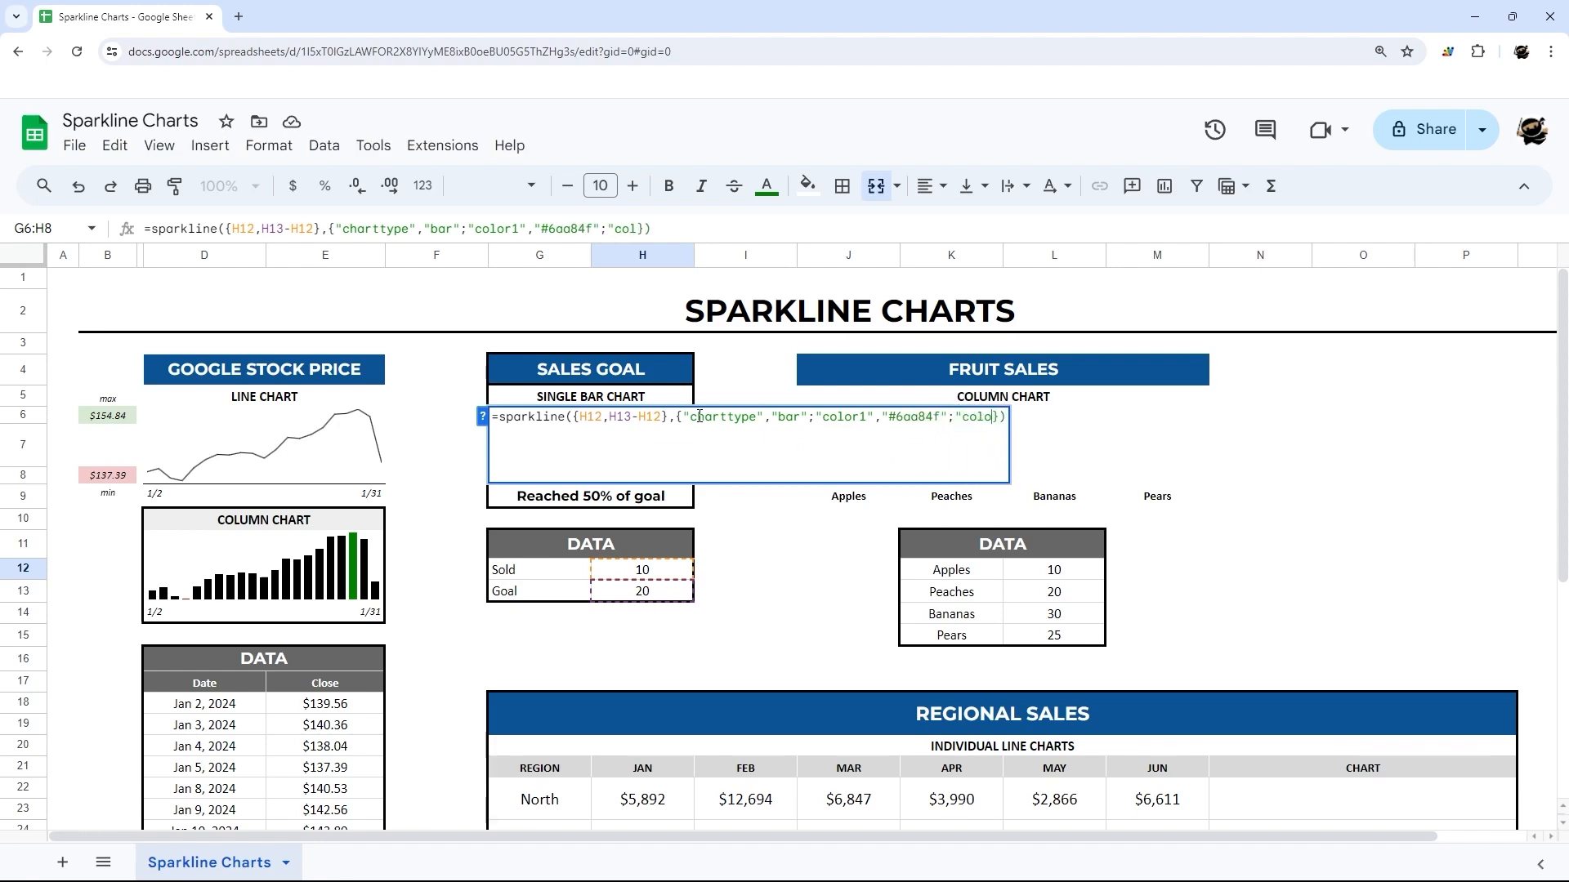
pyautogui.write('2",')
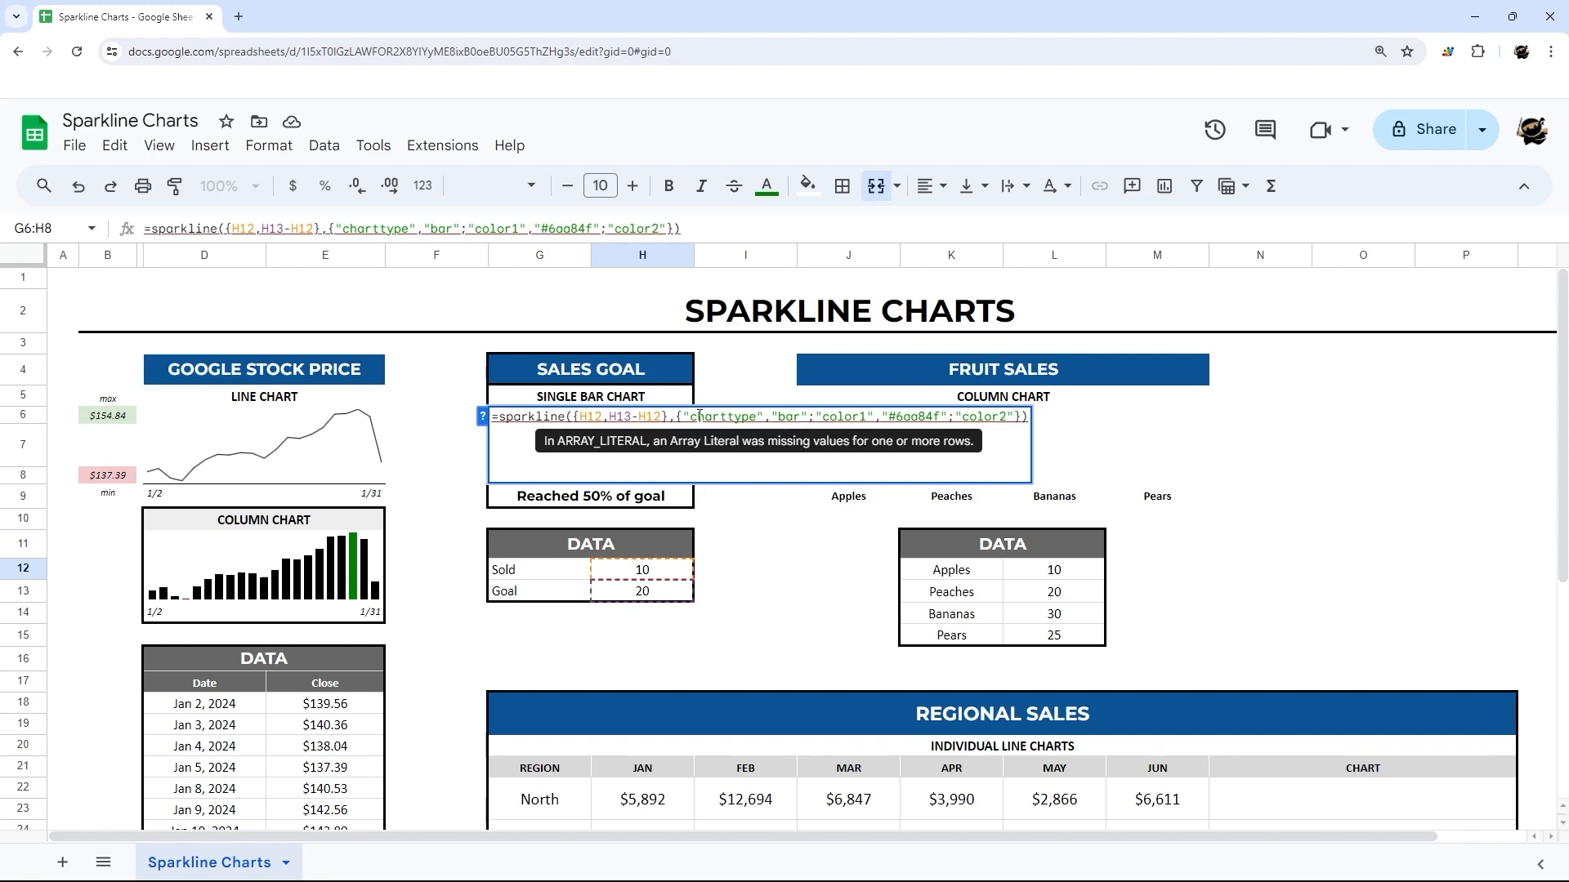
pyautogui.write('"#f')
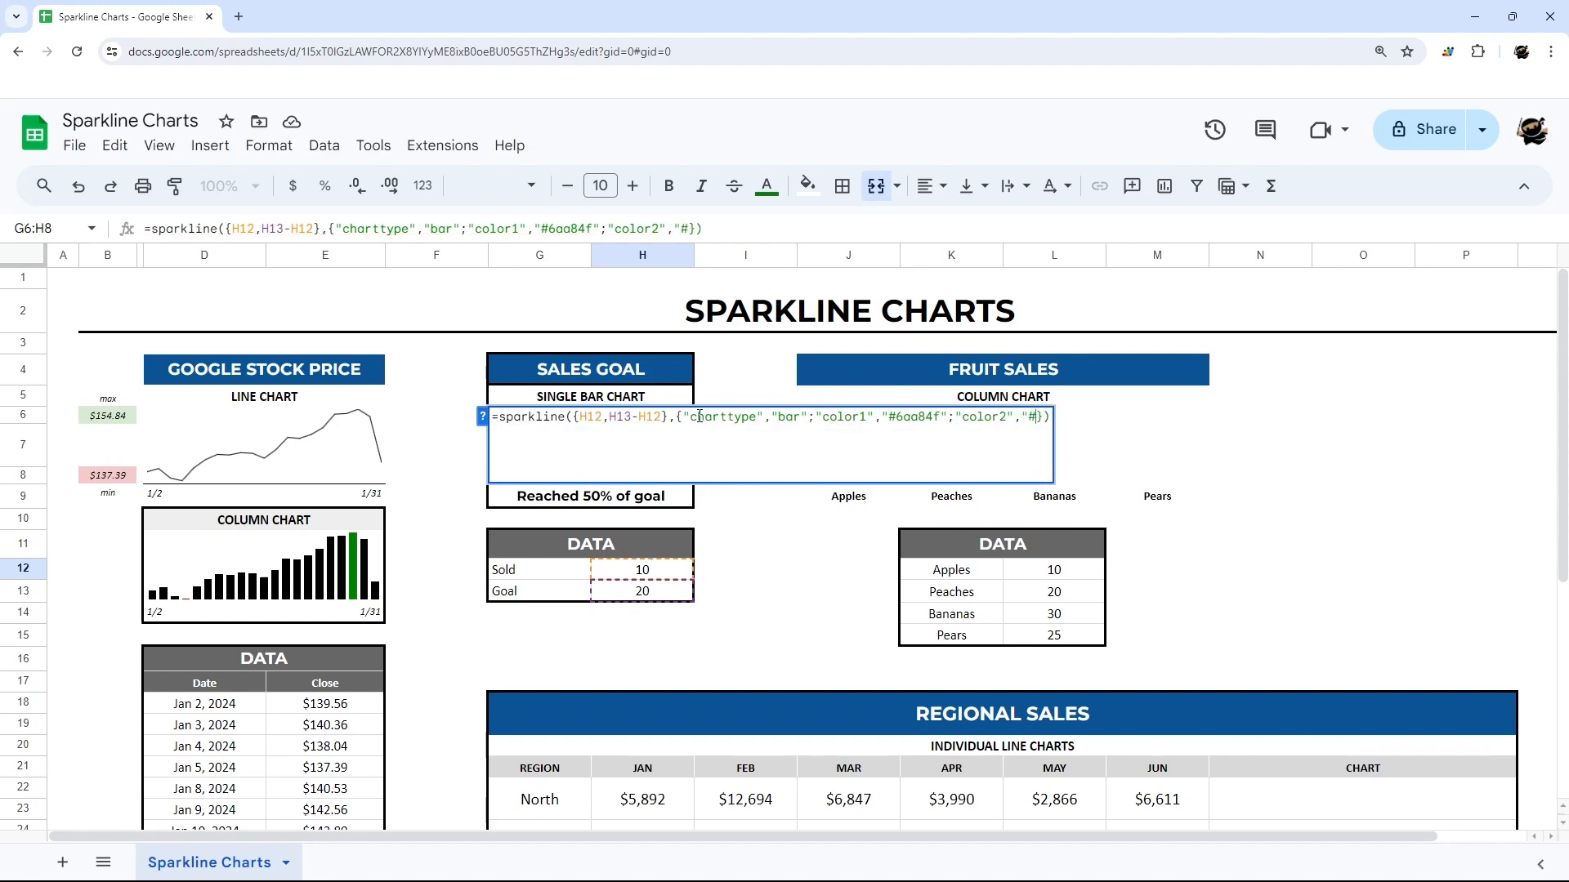
pyautogui.write('6b26b"')
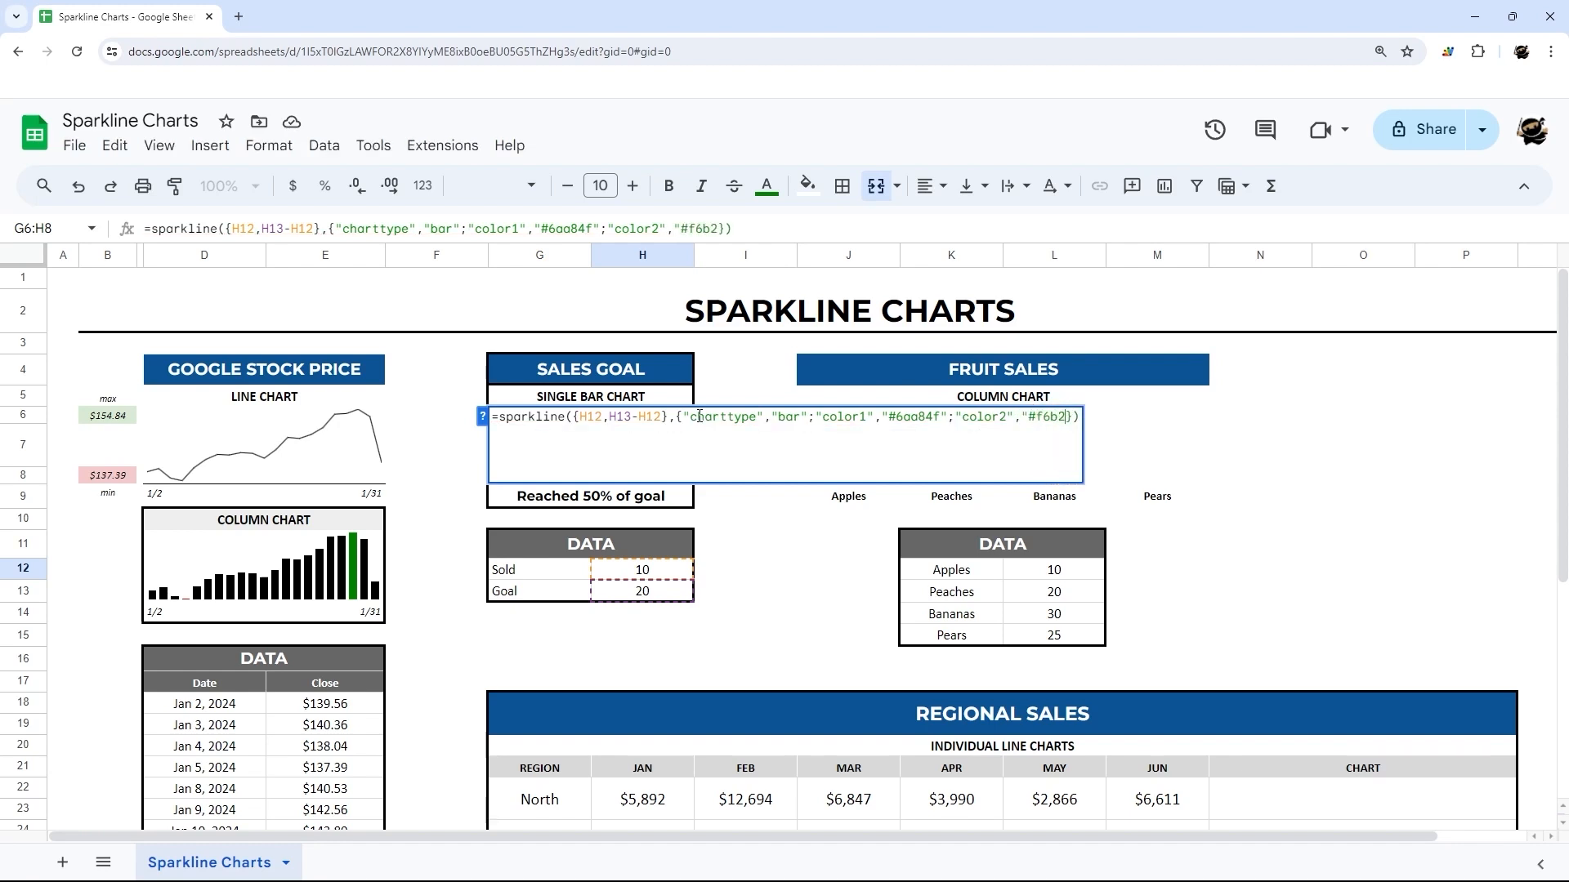
pyautogui.hotkey('ctrl', 'Return')
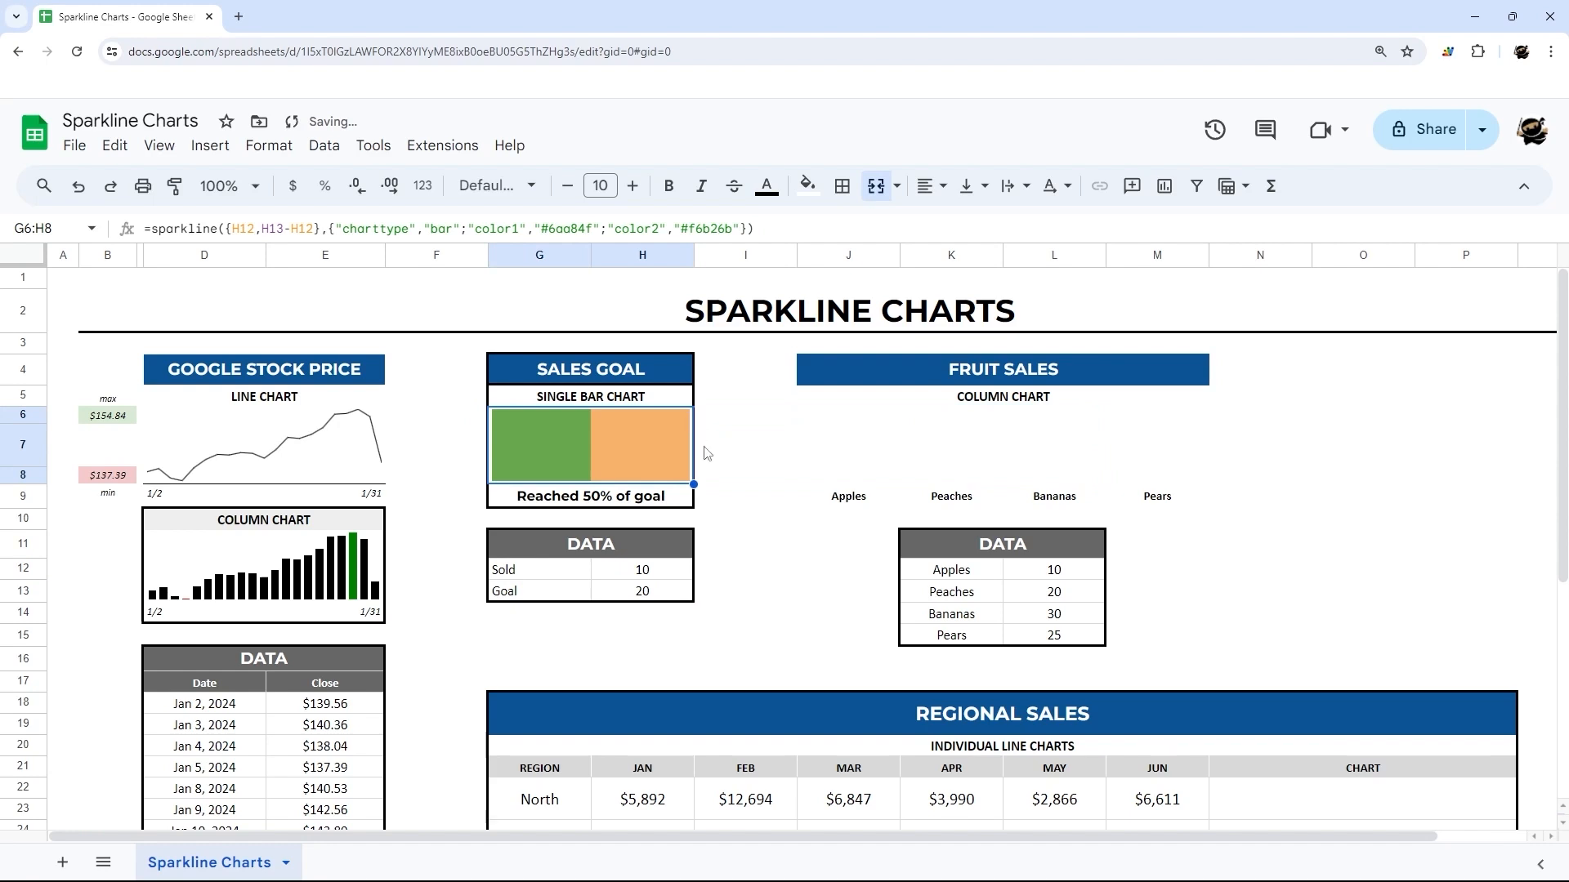
# - Test the single bar chart by setting the Sold value in H12 to 15
pyautogui.click(756, 498)
pyautogui.click(605, 466)
pyautogui.click(638, 576)
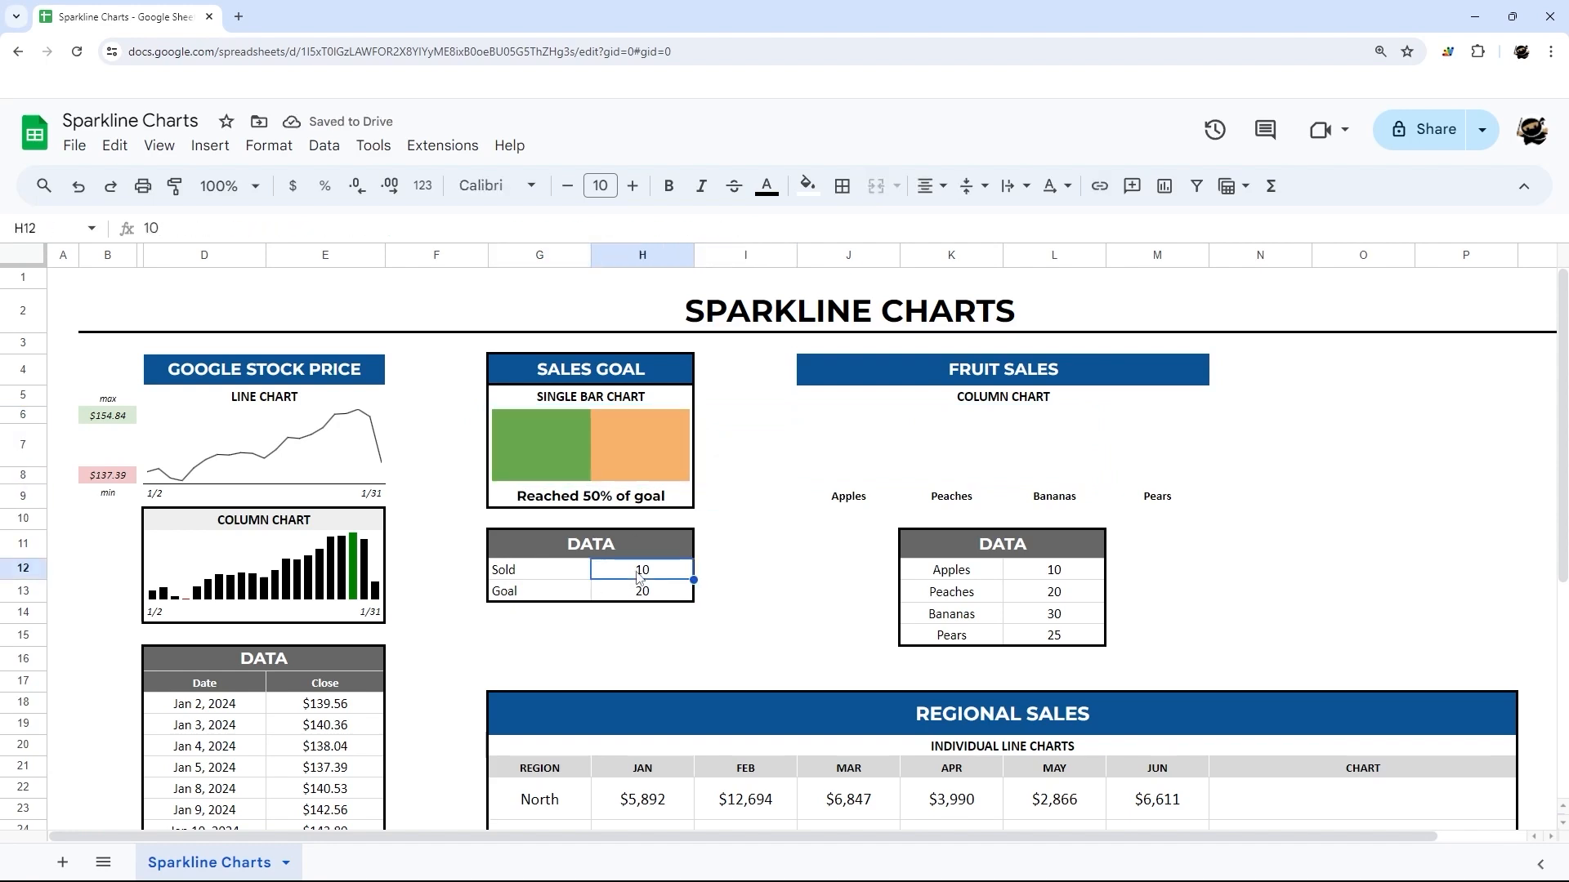
pyautogui.write('145')
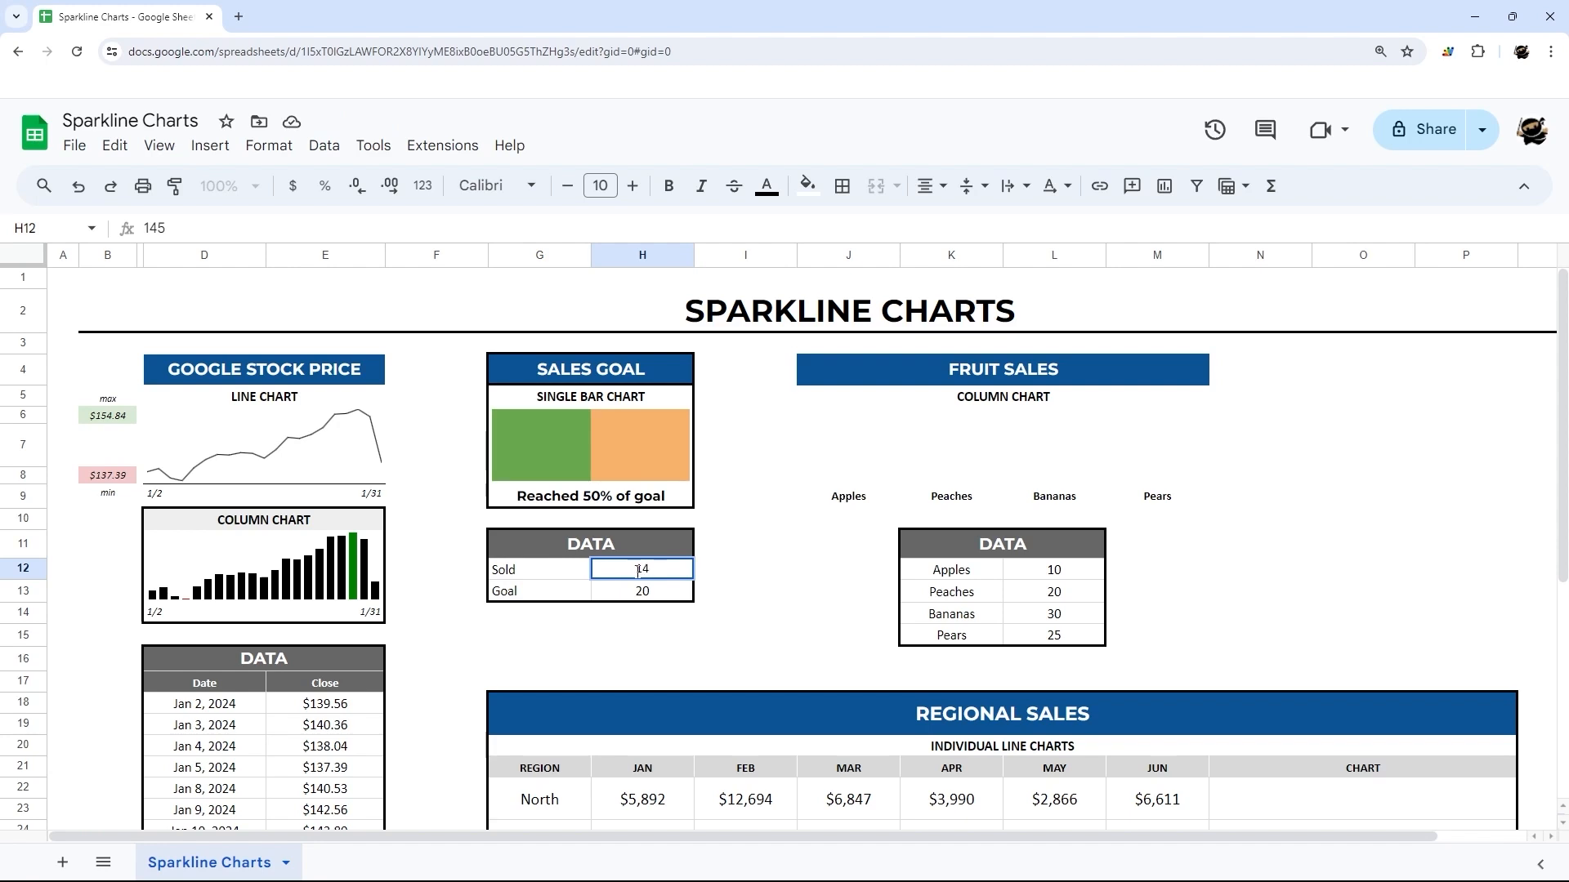
pyautogui.press('BackSpace')
pyautogui.press('BackSpace')
pyautogui.write('5')
pyautogui.press('Return')
pyautogui.click(629, 453)
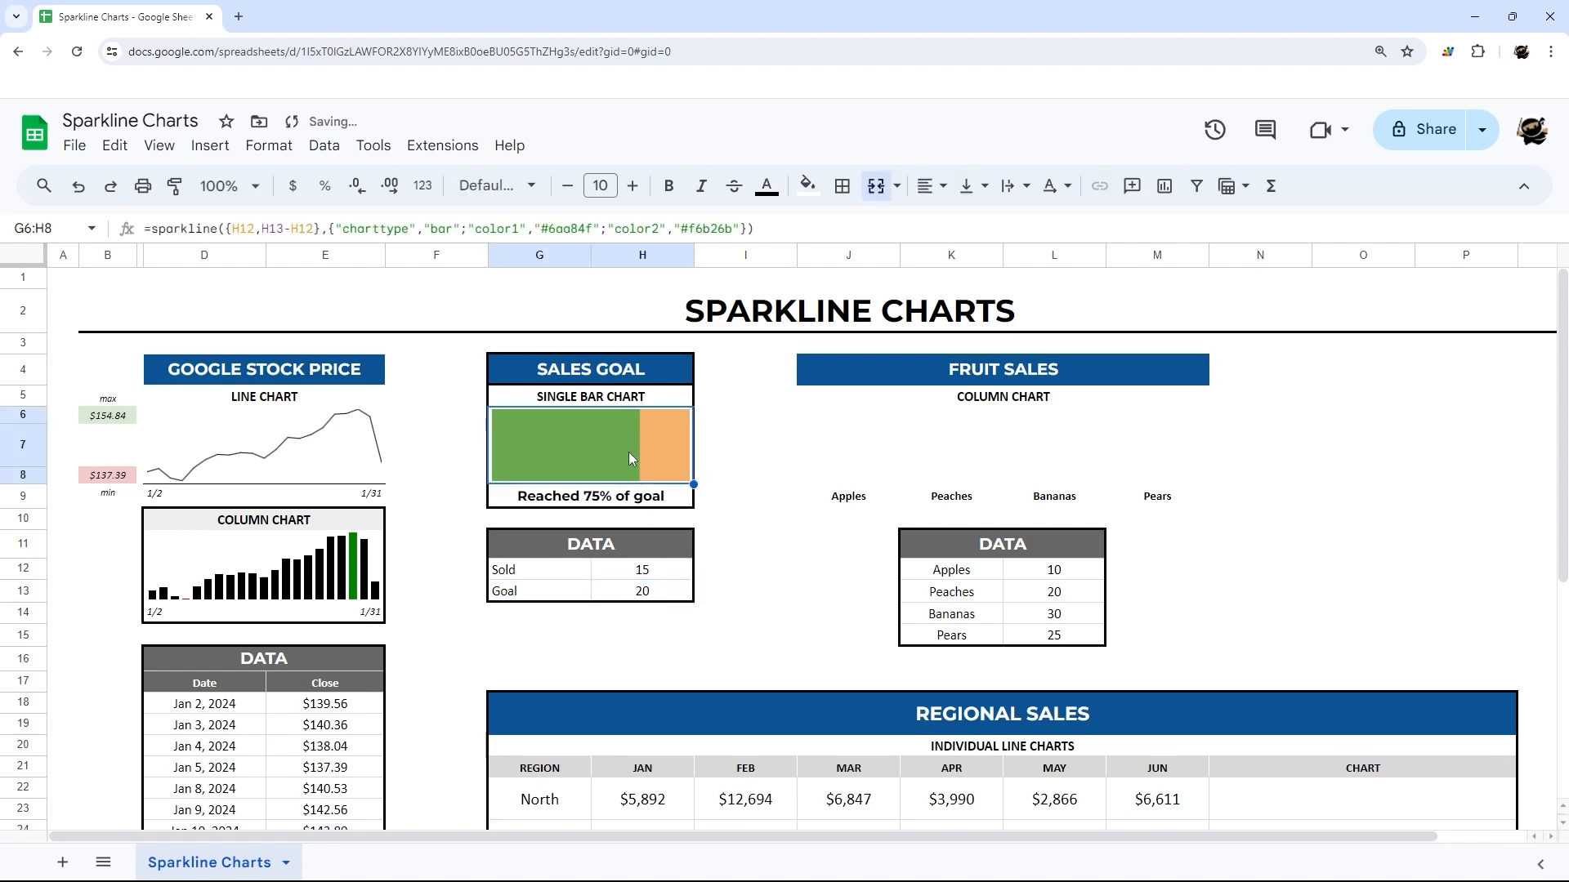
# - Test the single bar chart with Sold values of 20 and 0 in H12
pyautogui.click(621, 570)
pyautogui.write('20')
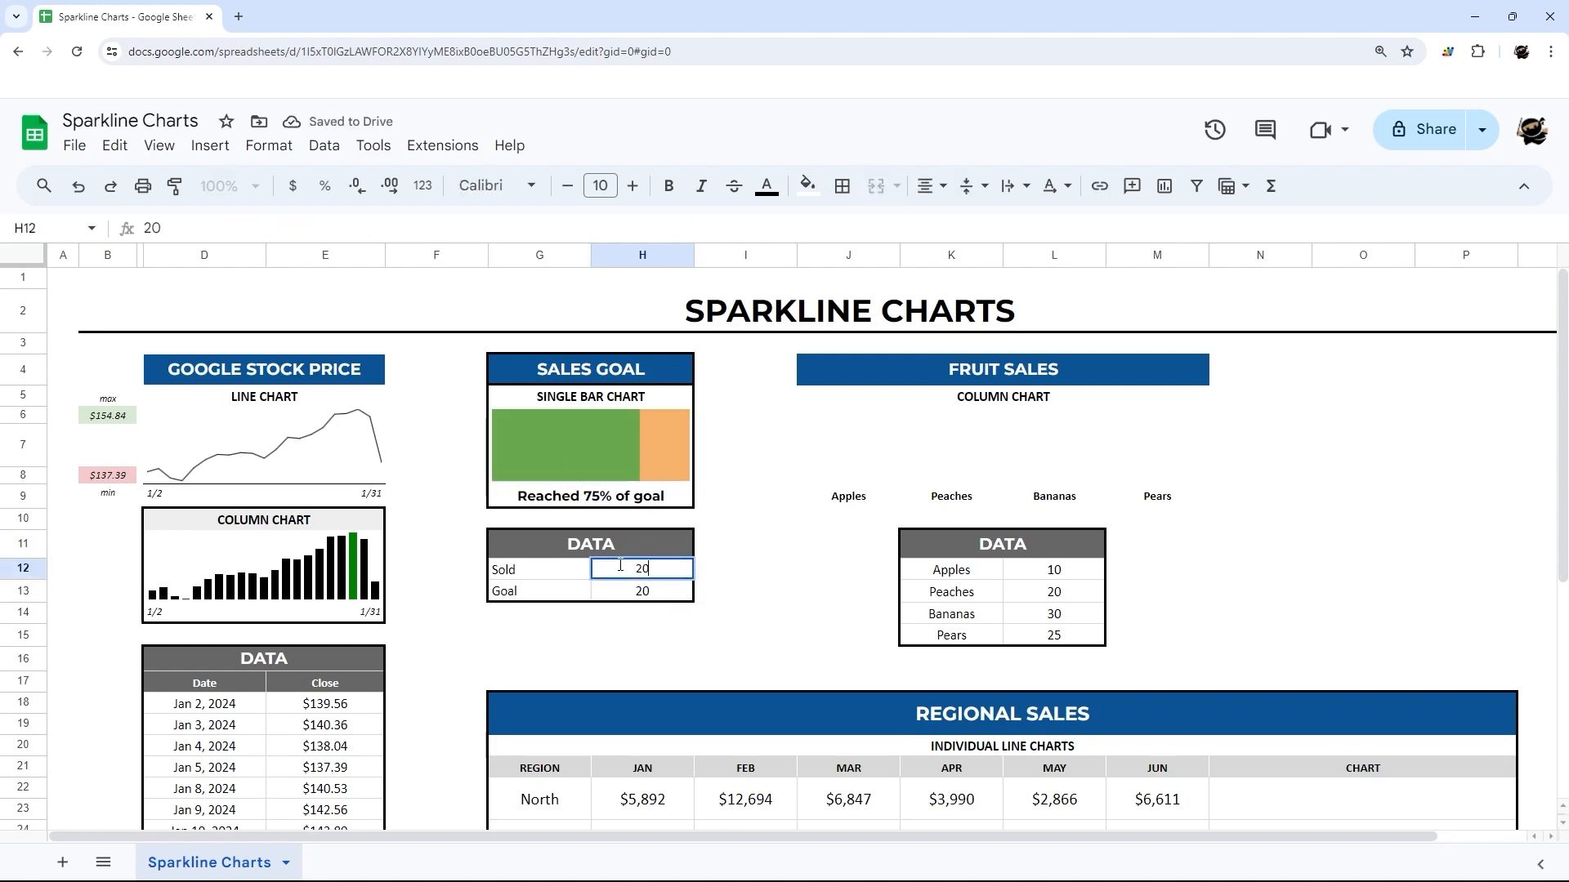
pyautogui.press('Return')
pyautogui.click(644, 454)
pyautogui.click(675, 570)
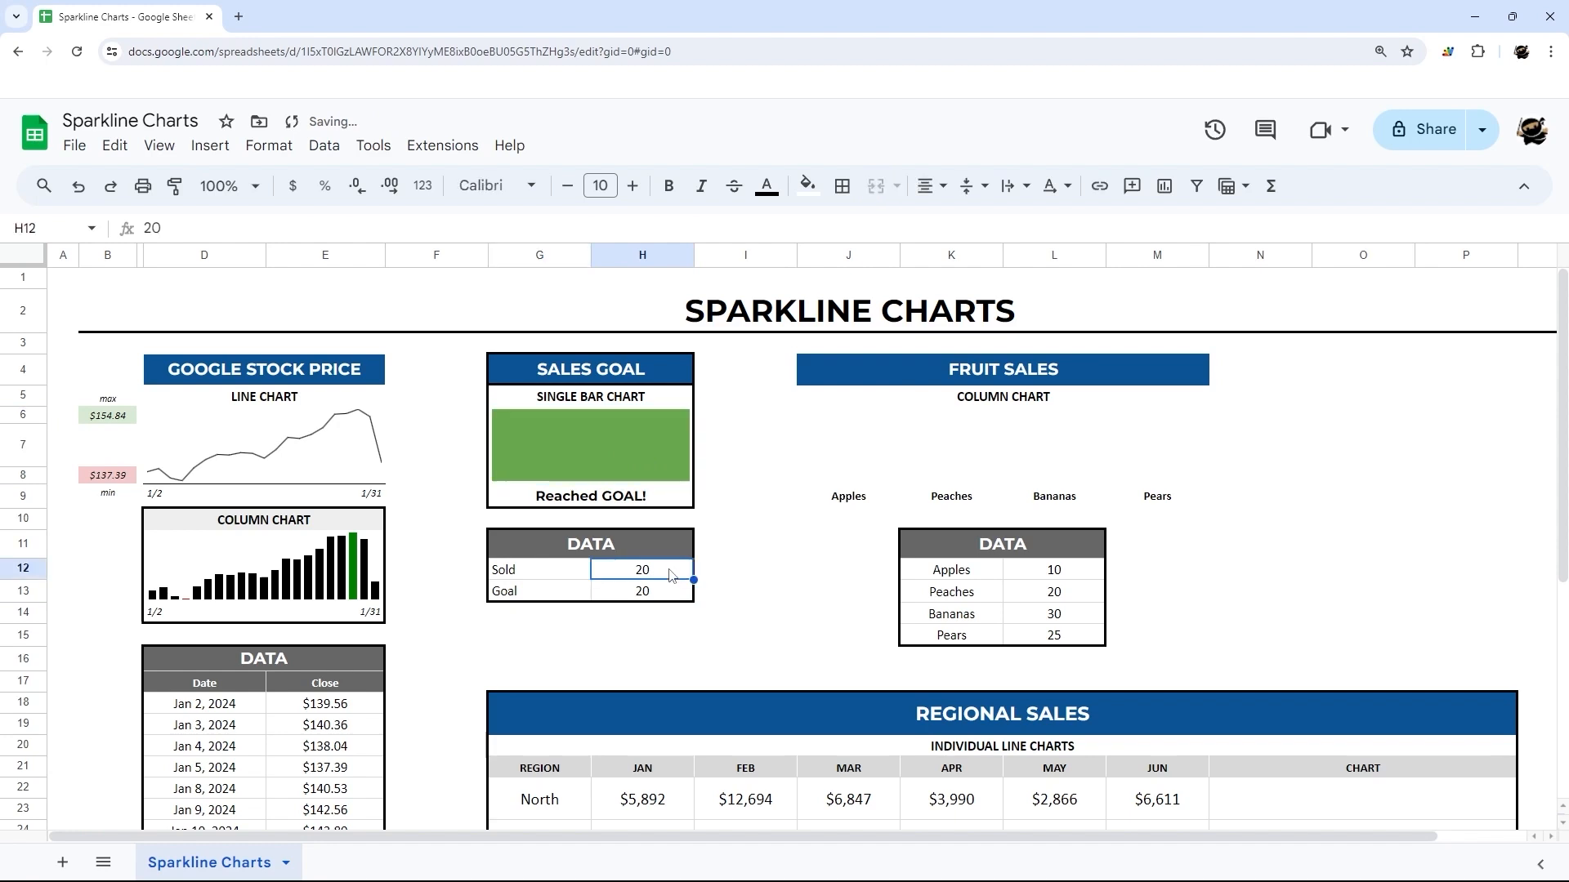
pyautogui.write('0')
pyautogui.press('Return')
pyautogui.click(576, 455)
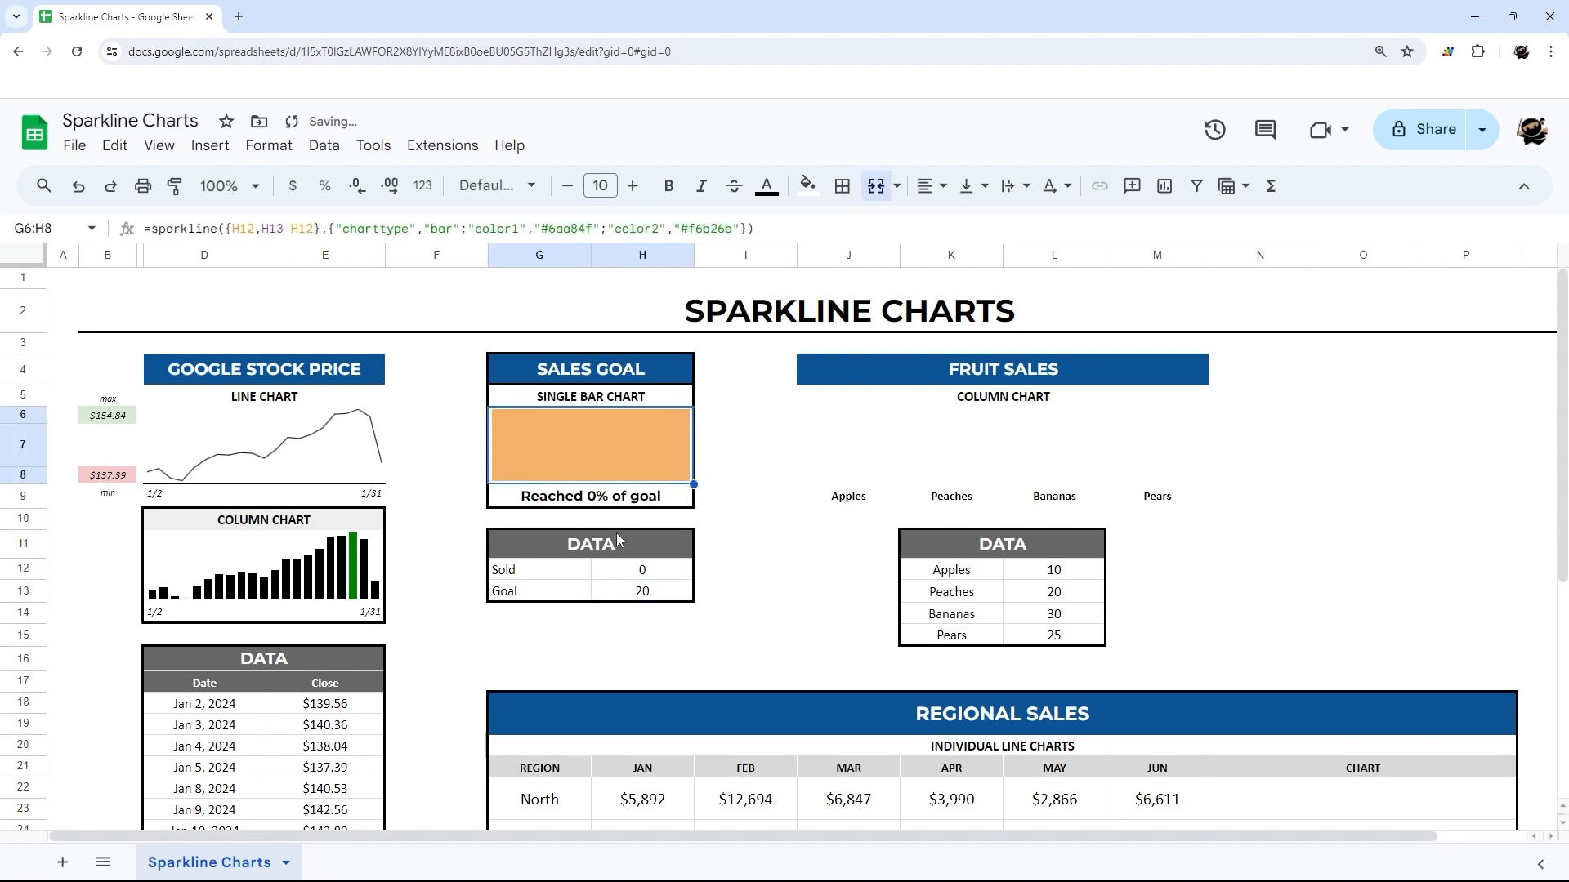
# - Set the Sold value in H12 back to 10
pyautogui.click(647, 576)
pyautogui.write('10')
pyautogui.press('Return')
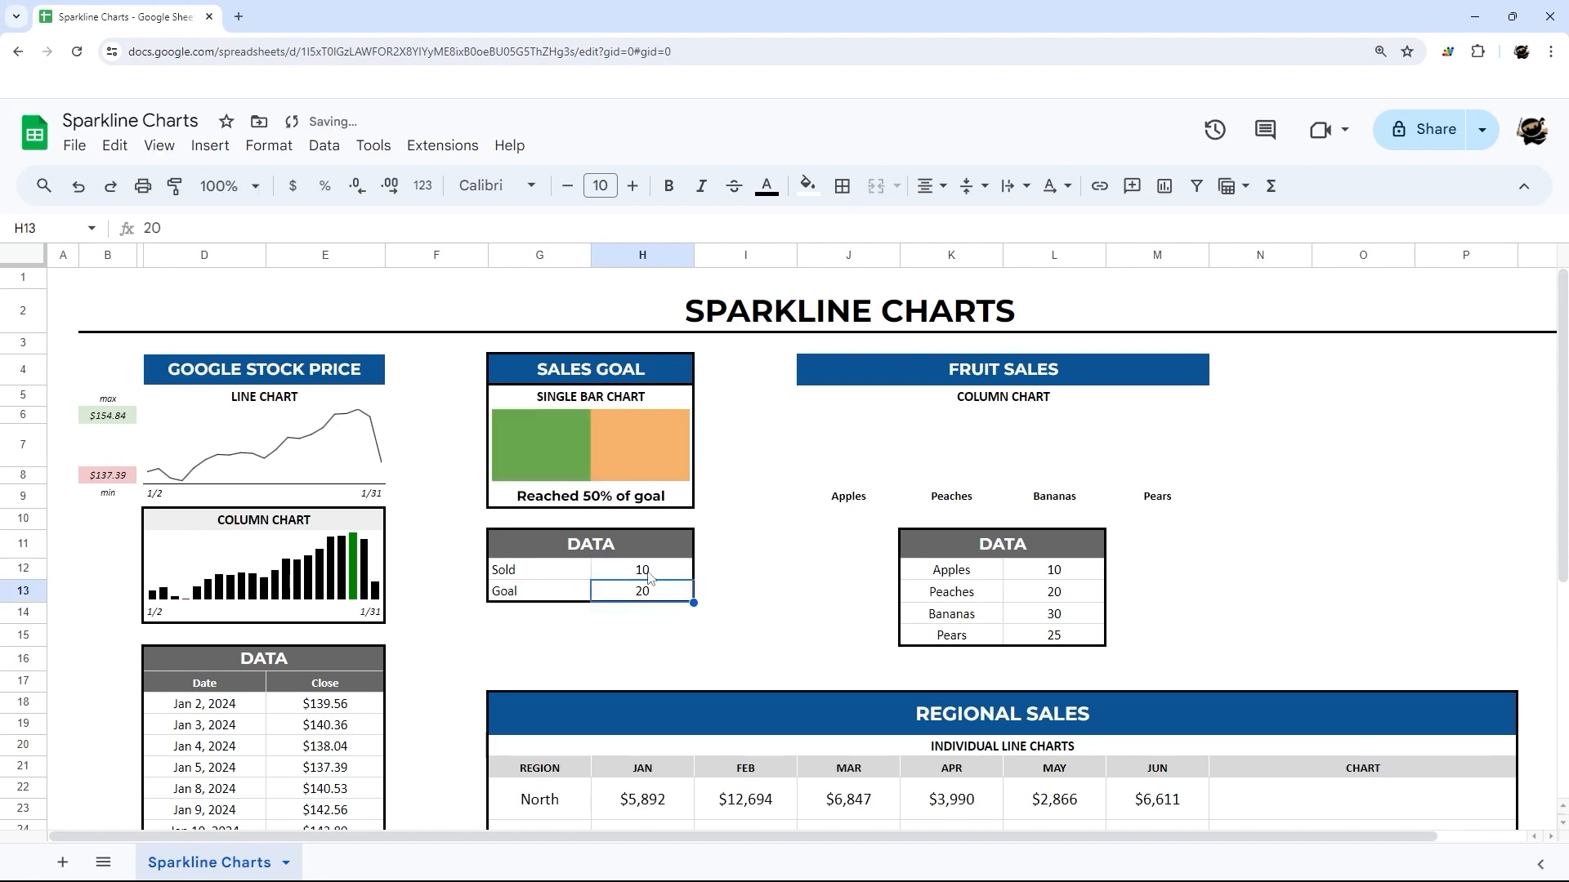
# - Inspect the formula behind the goal progress text in G9:H9 and leave it without editing
pyautogui.click(617, 498)
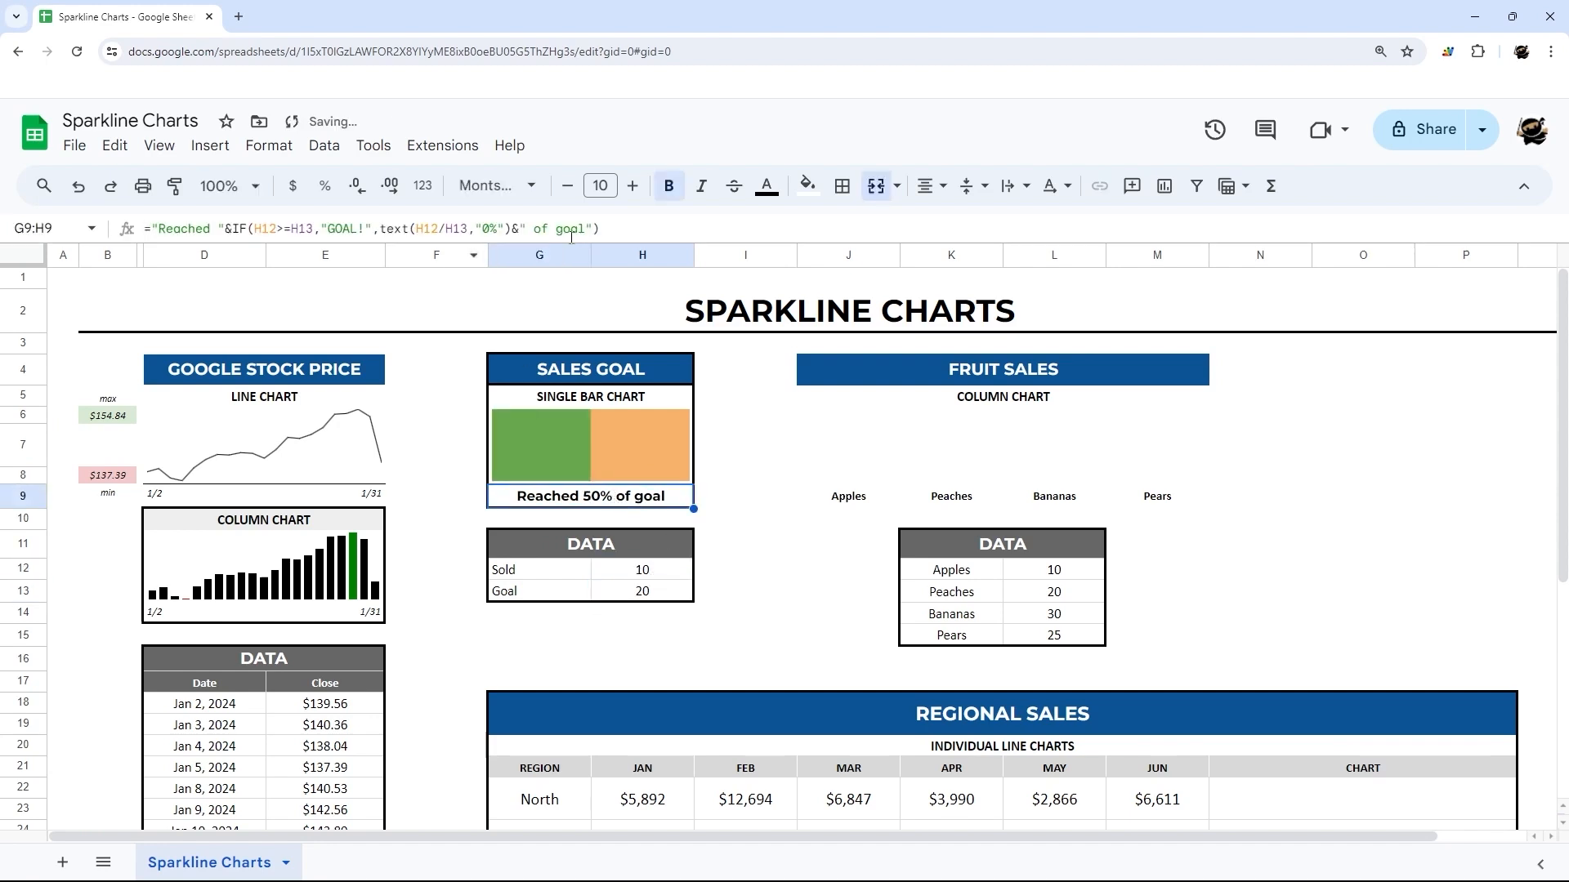
pyautogui.moveTo(601, 229); pyautogui.dragTo(85, 244)
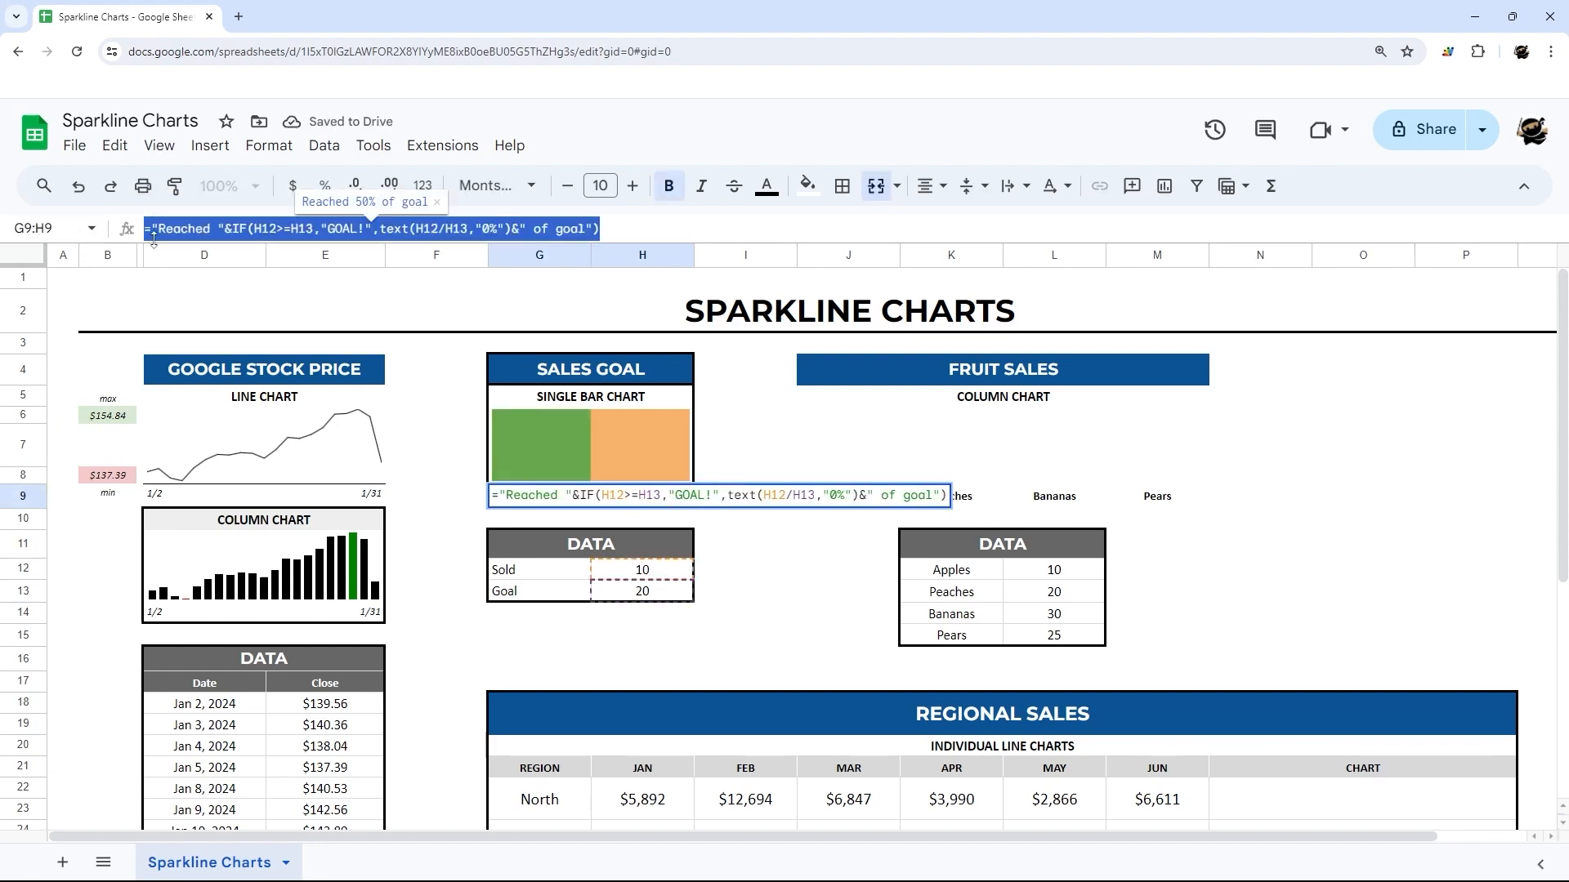
pyautogui.press('Escape')
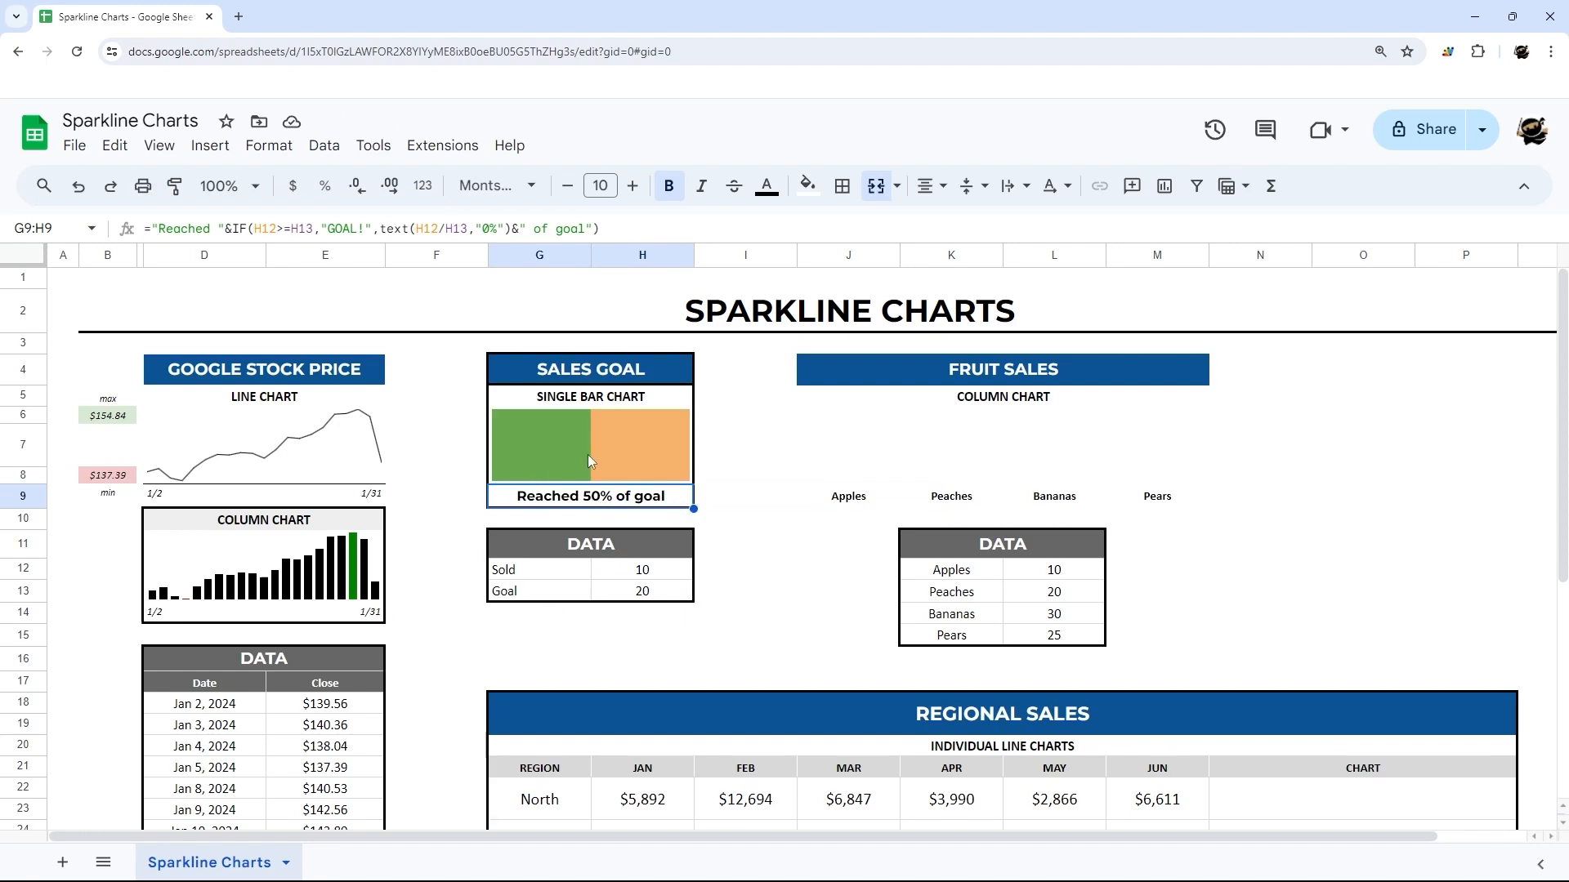
pyautogui.scroll(-1, 686, 483)
pyautogui.scroll(1, 690, 482)
pyautogui.scroll(-5, 693, 482)
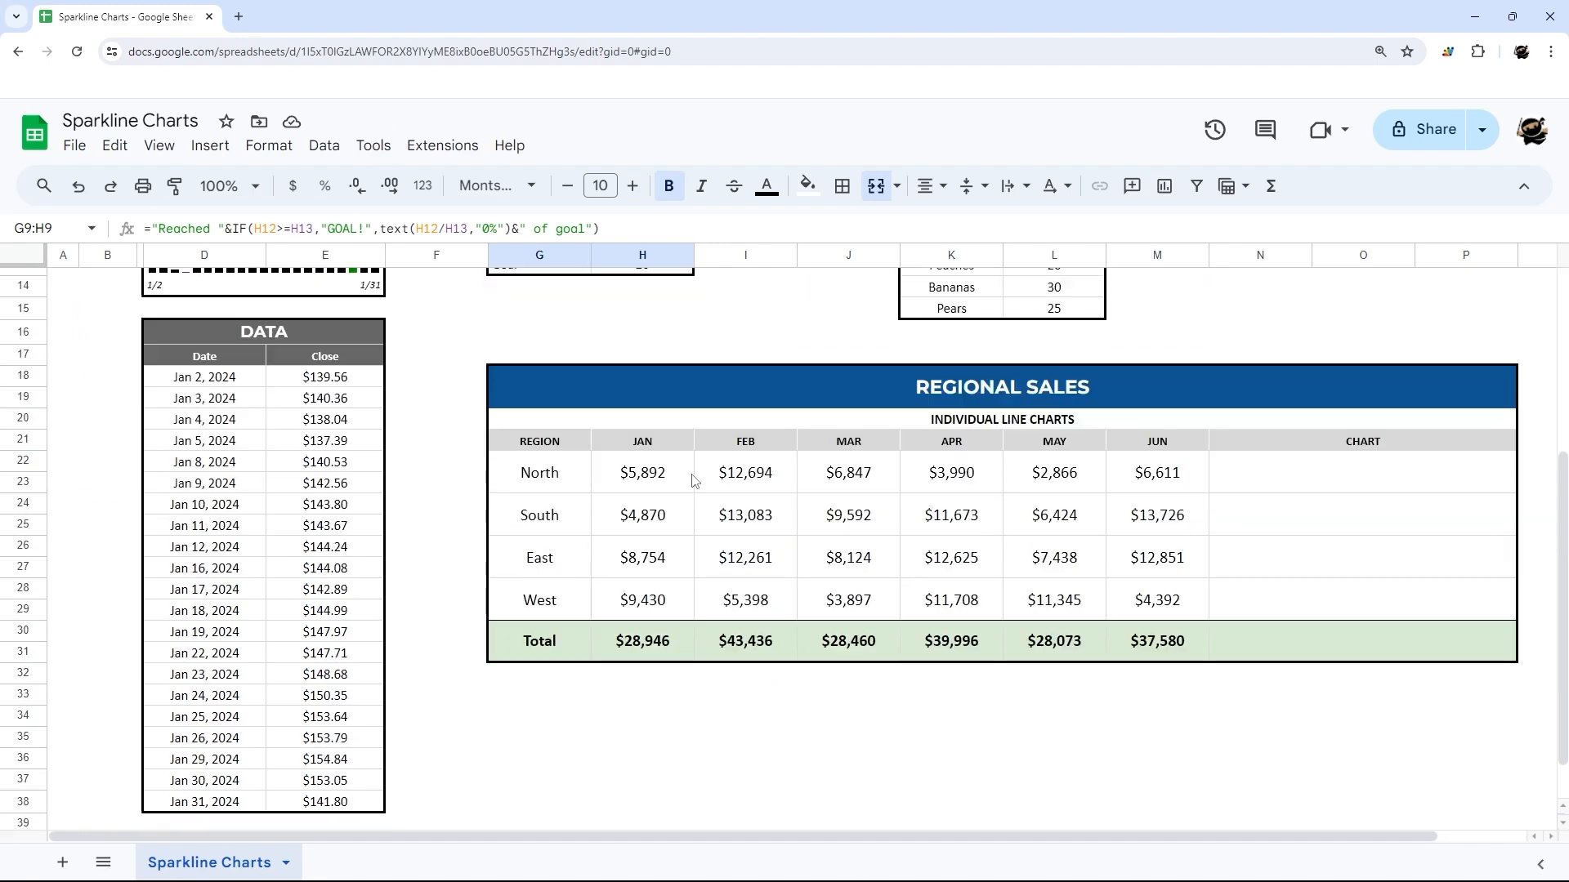
pyautogui.scroll(5, 693, 482)
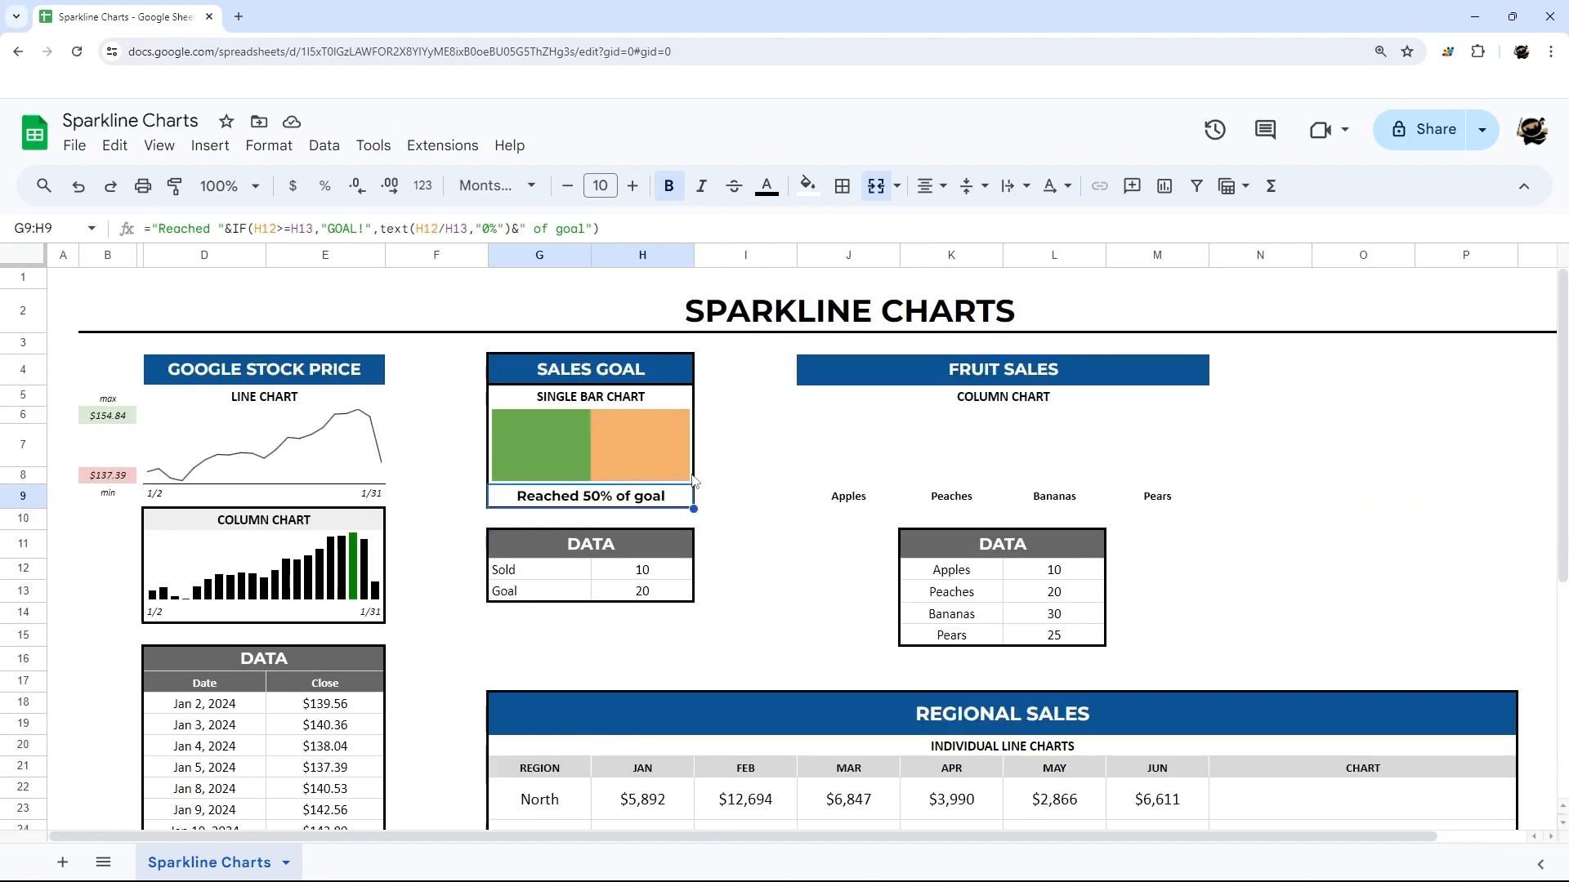
# - Examine the empty Fruit Sales chart cell J6:M8, the fruit labels in J9:M9 and the fruit names in K12:K15
pyautogui.click(994, 460)
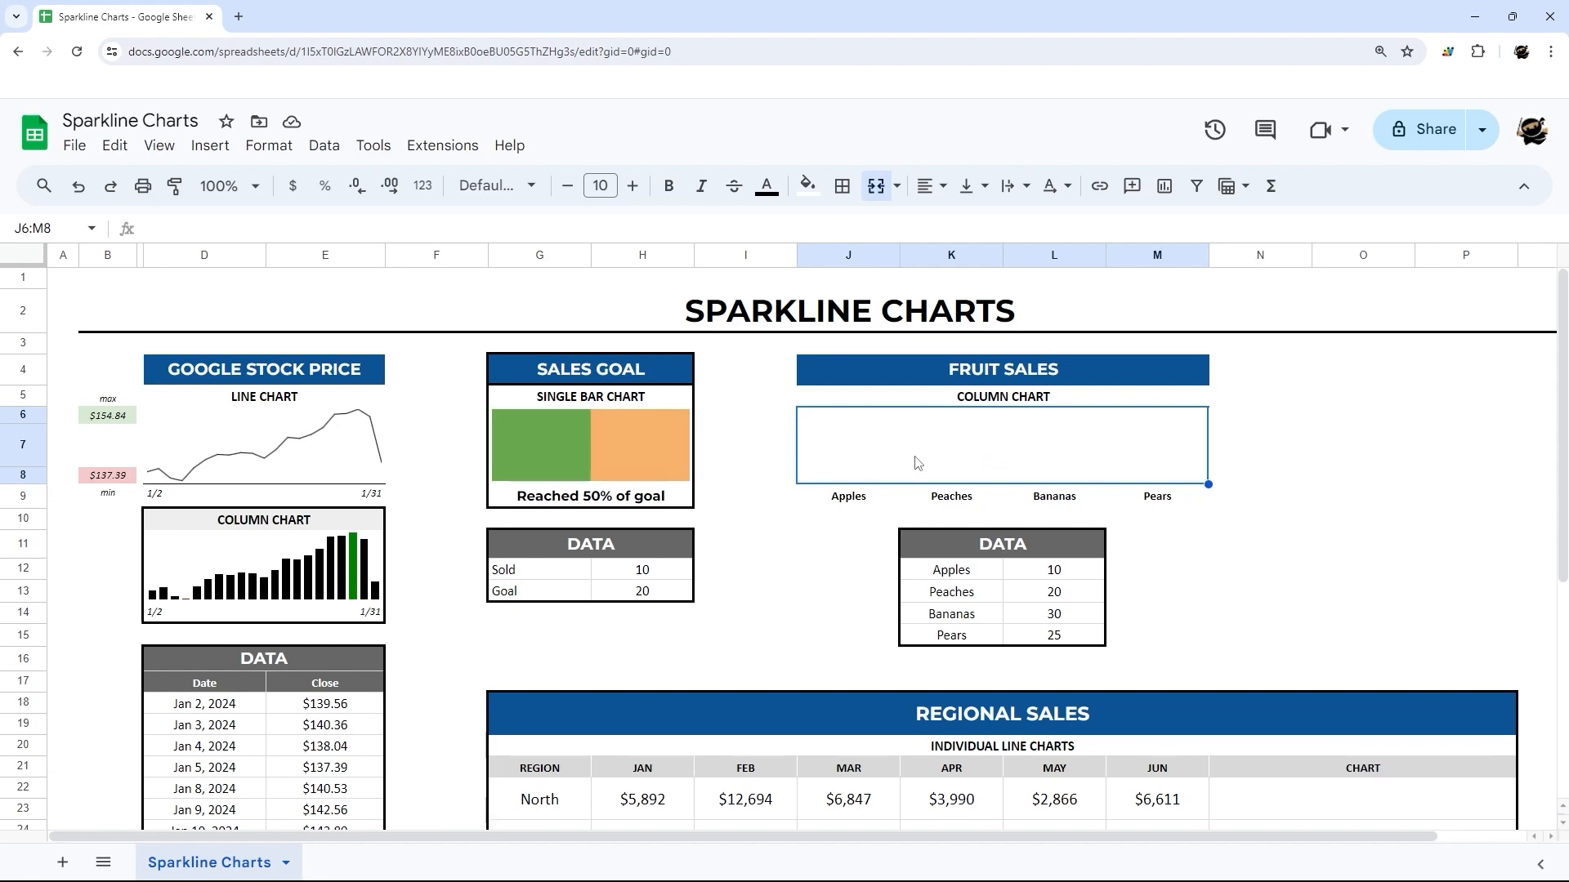
pyautogui.click(848, 501)
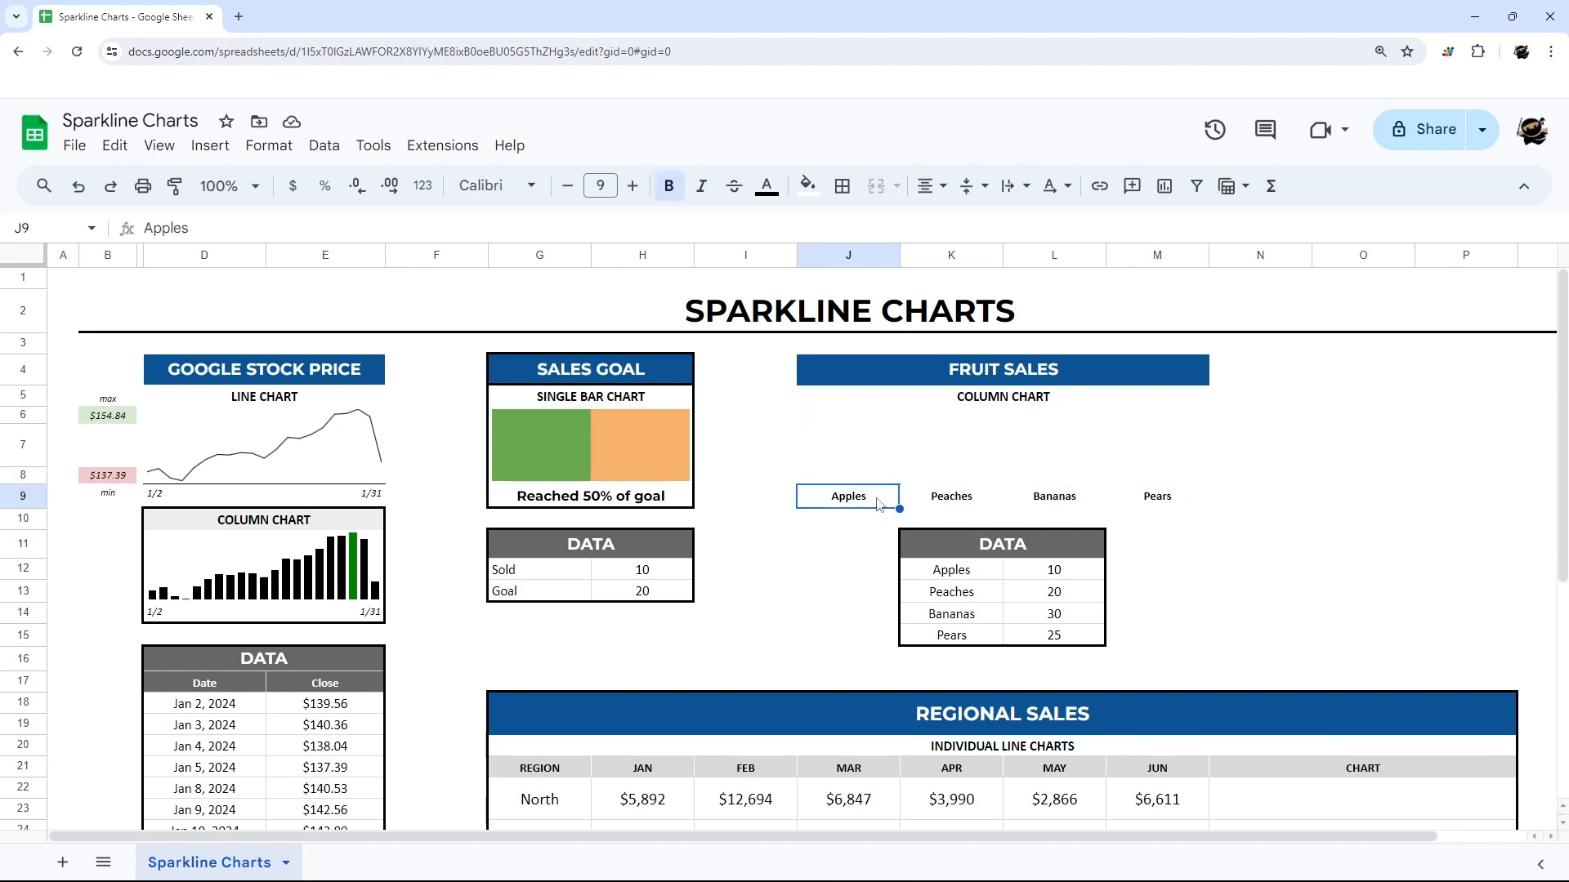
pyautogui.click(943, 504)
pyautogui.click(1058, 504)
pyautogui.moveTo(1148, 504); pyautogui.dragTo(846, 496)
pyautogui.moveTo(953, 574); pyautogui.dragTo(953, 642)
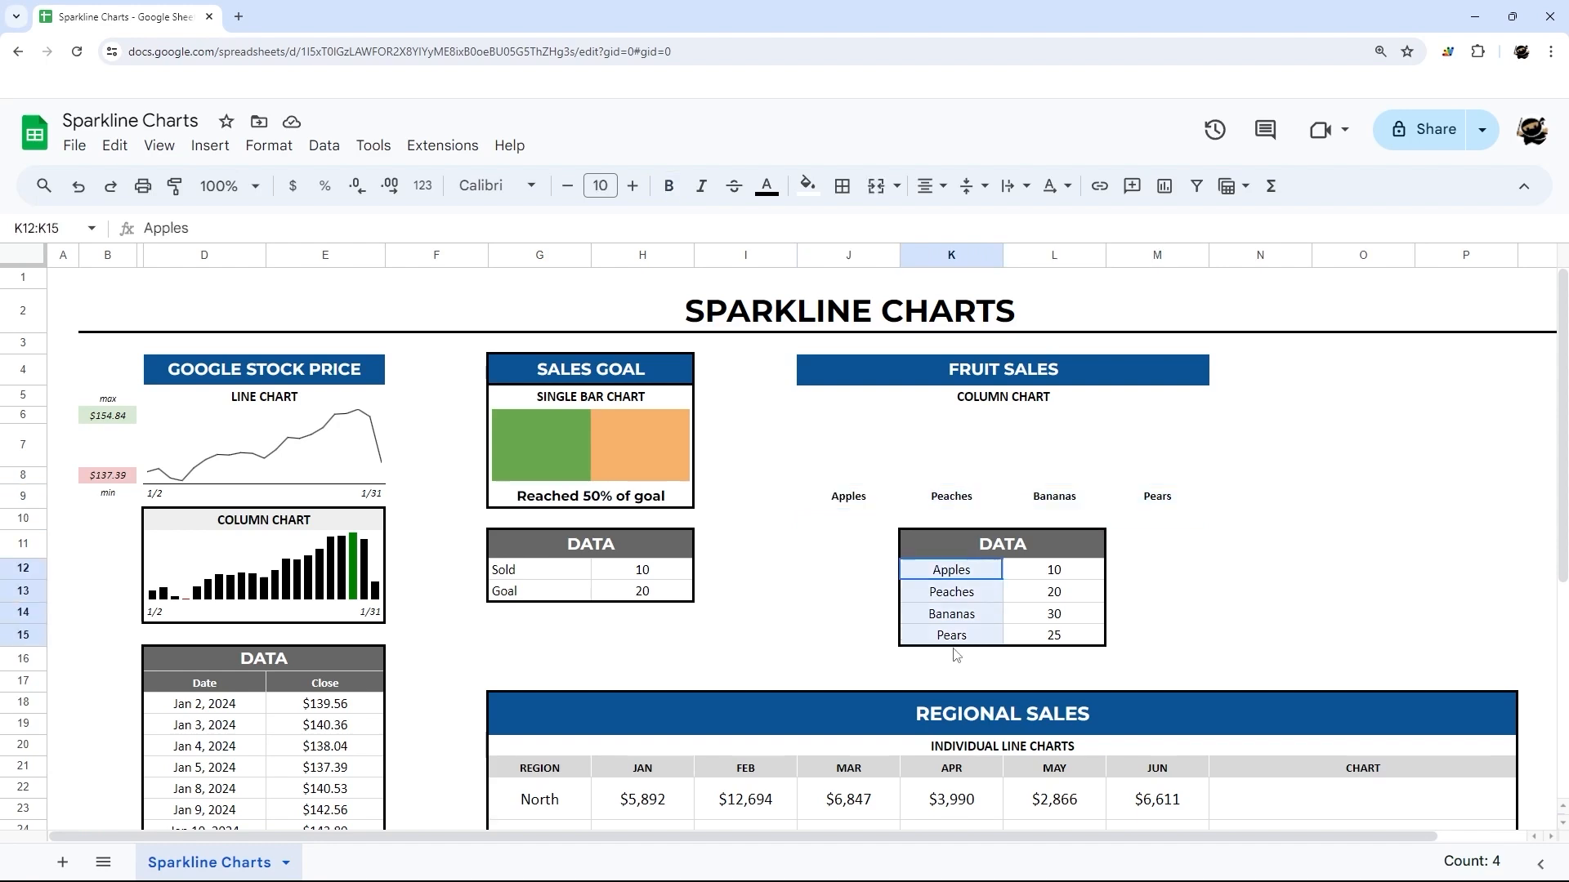
# - Start a SPARKLINE formula in the Fruit Sales chart cell J6:M8 for the data in L12:L15, with the chart type option set to "column"
pyautogui.click(856, 504)
pyautogui.moveTo(856, 503); pyautogui.dragTo(1148, 504)
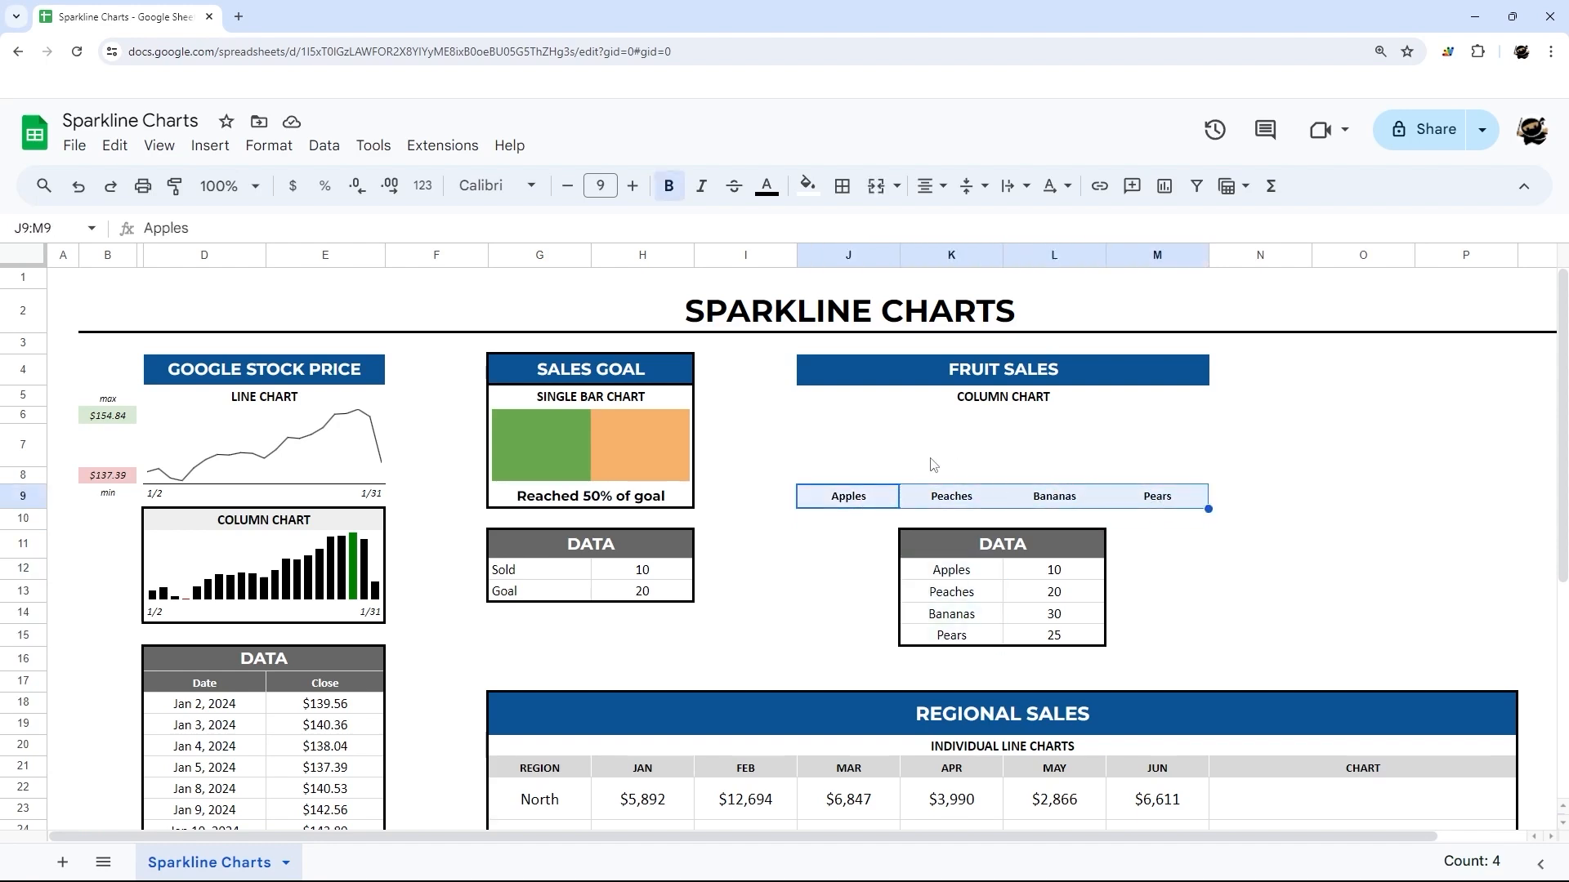
pyautogui.click(889, 454)
pyautogui.write('=')
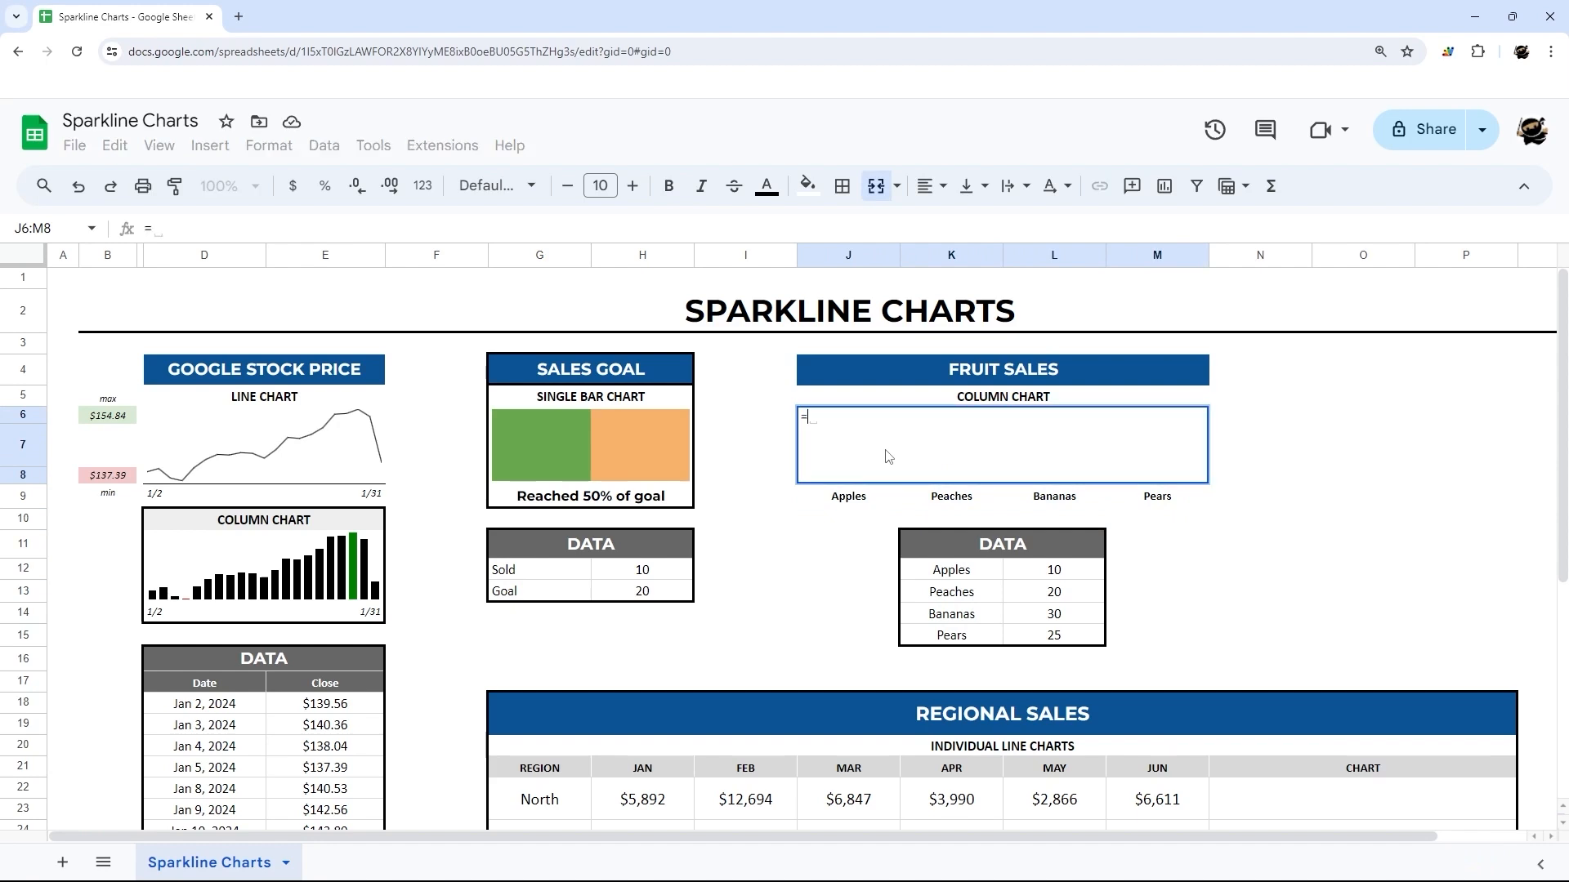
pyautogui.write('spa')
pyautogui.click(886, 455)
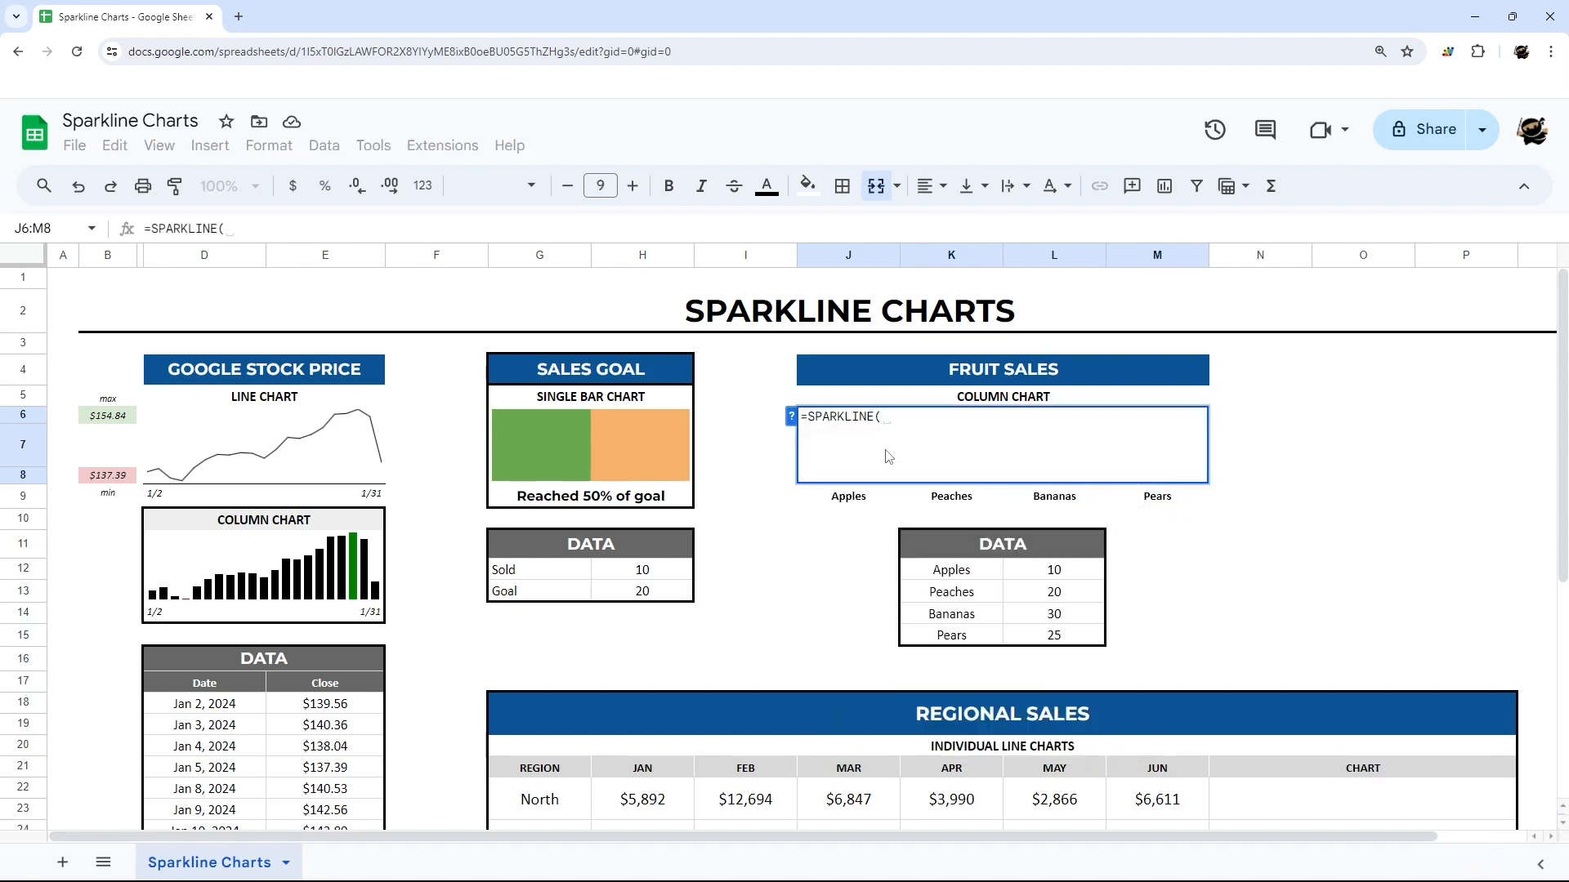
pyautogui.moveTo(1040, 570); pyautogui.dragTo(1059, 643)
pyautogui.write(',"')
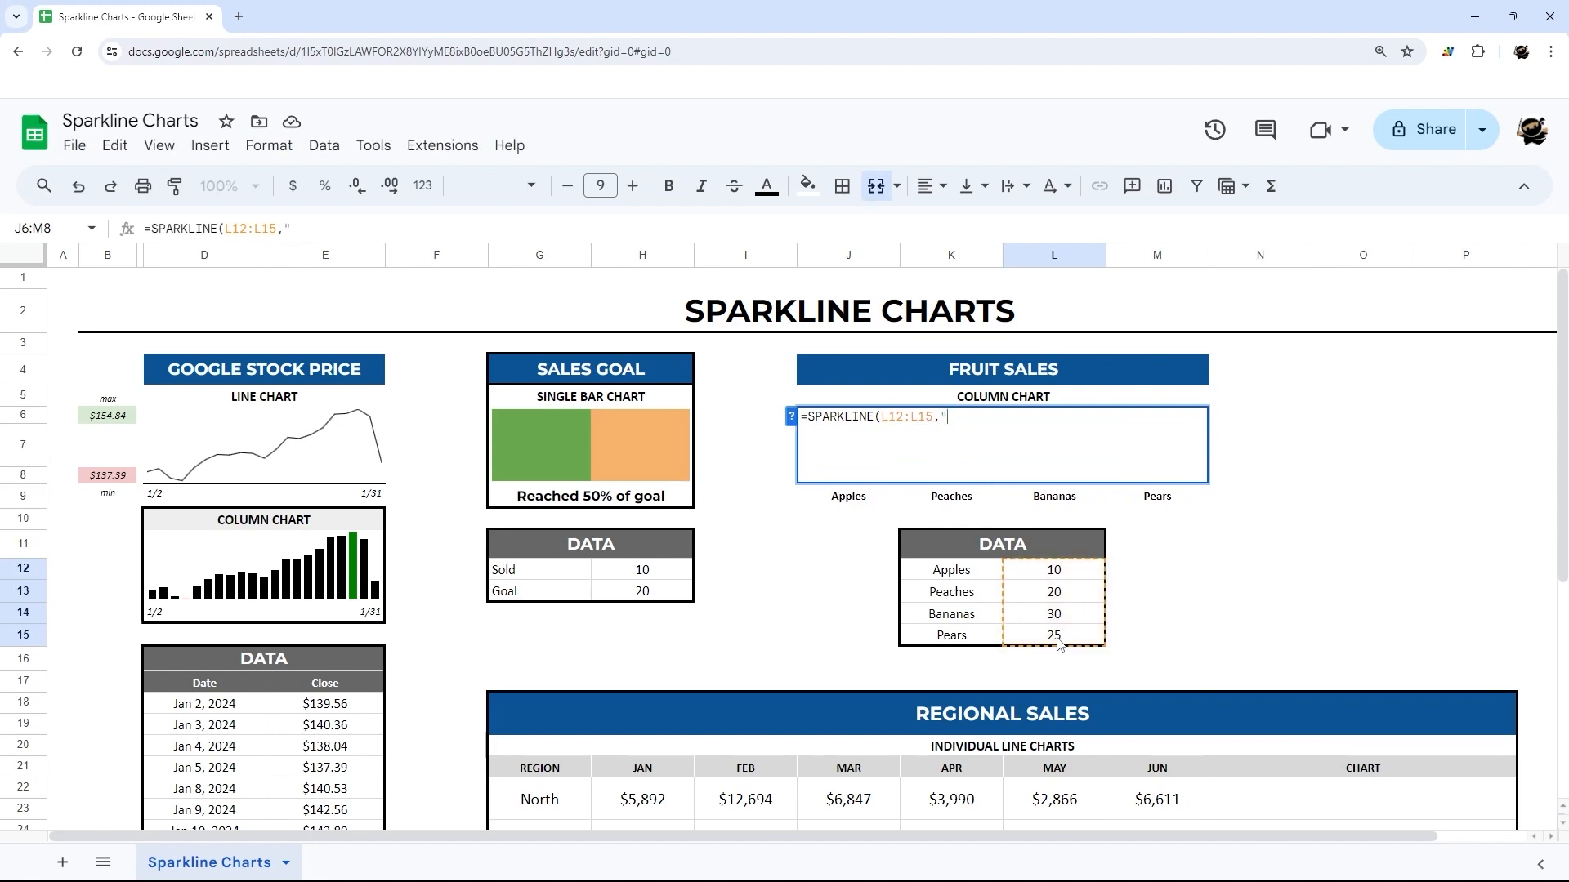
pyautogui.press('BackSpace')
pyautogui.write('{')
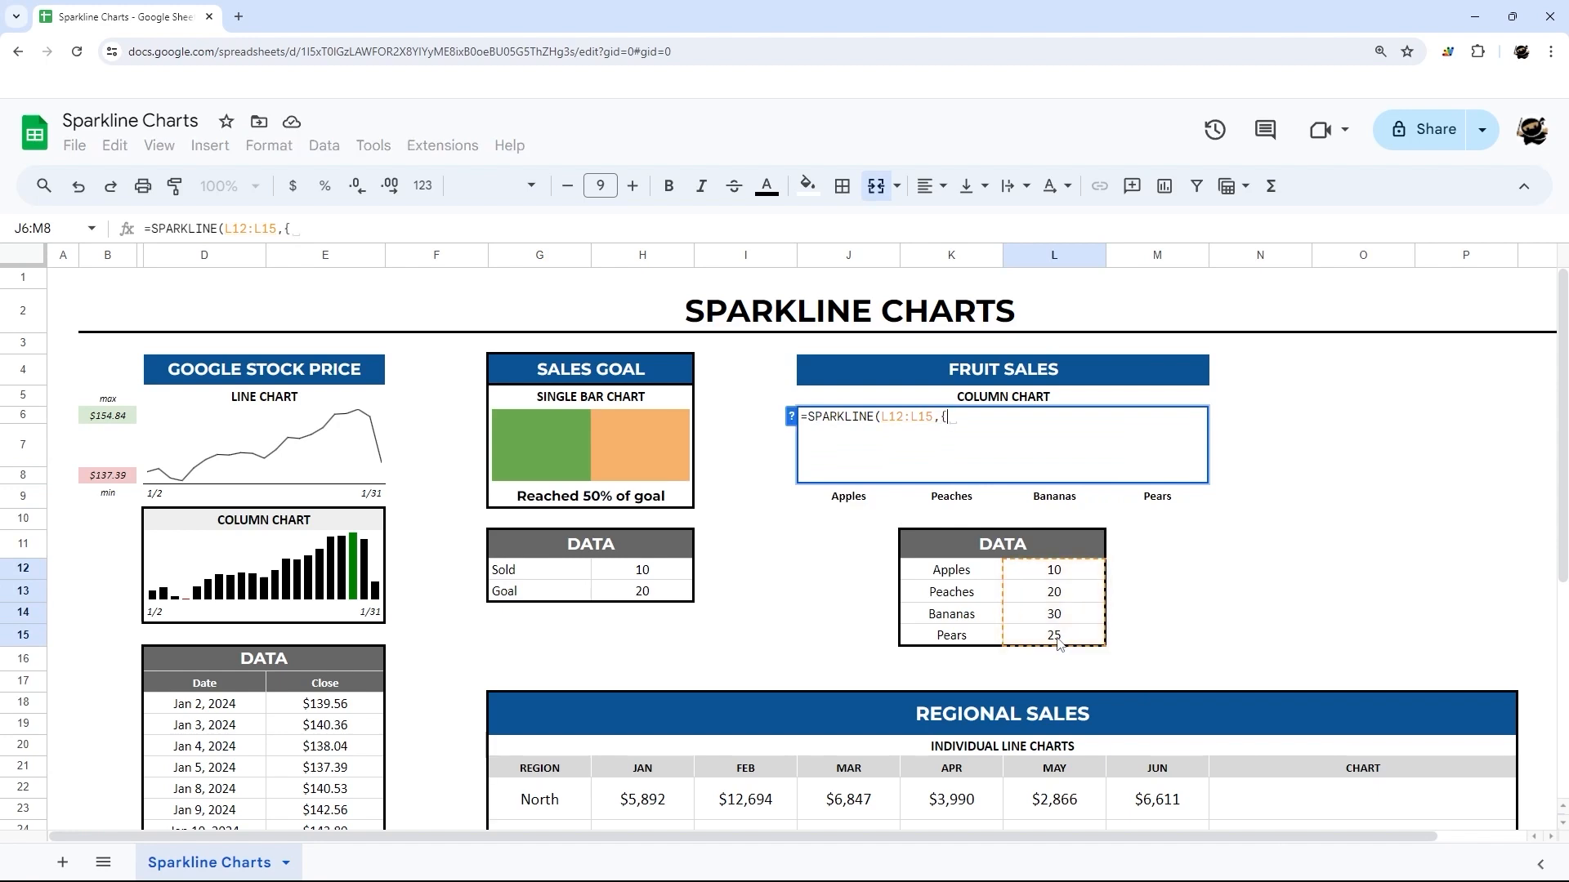
pyautogui.write('"chary')
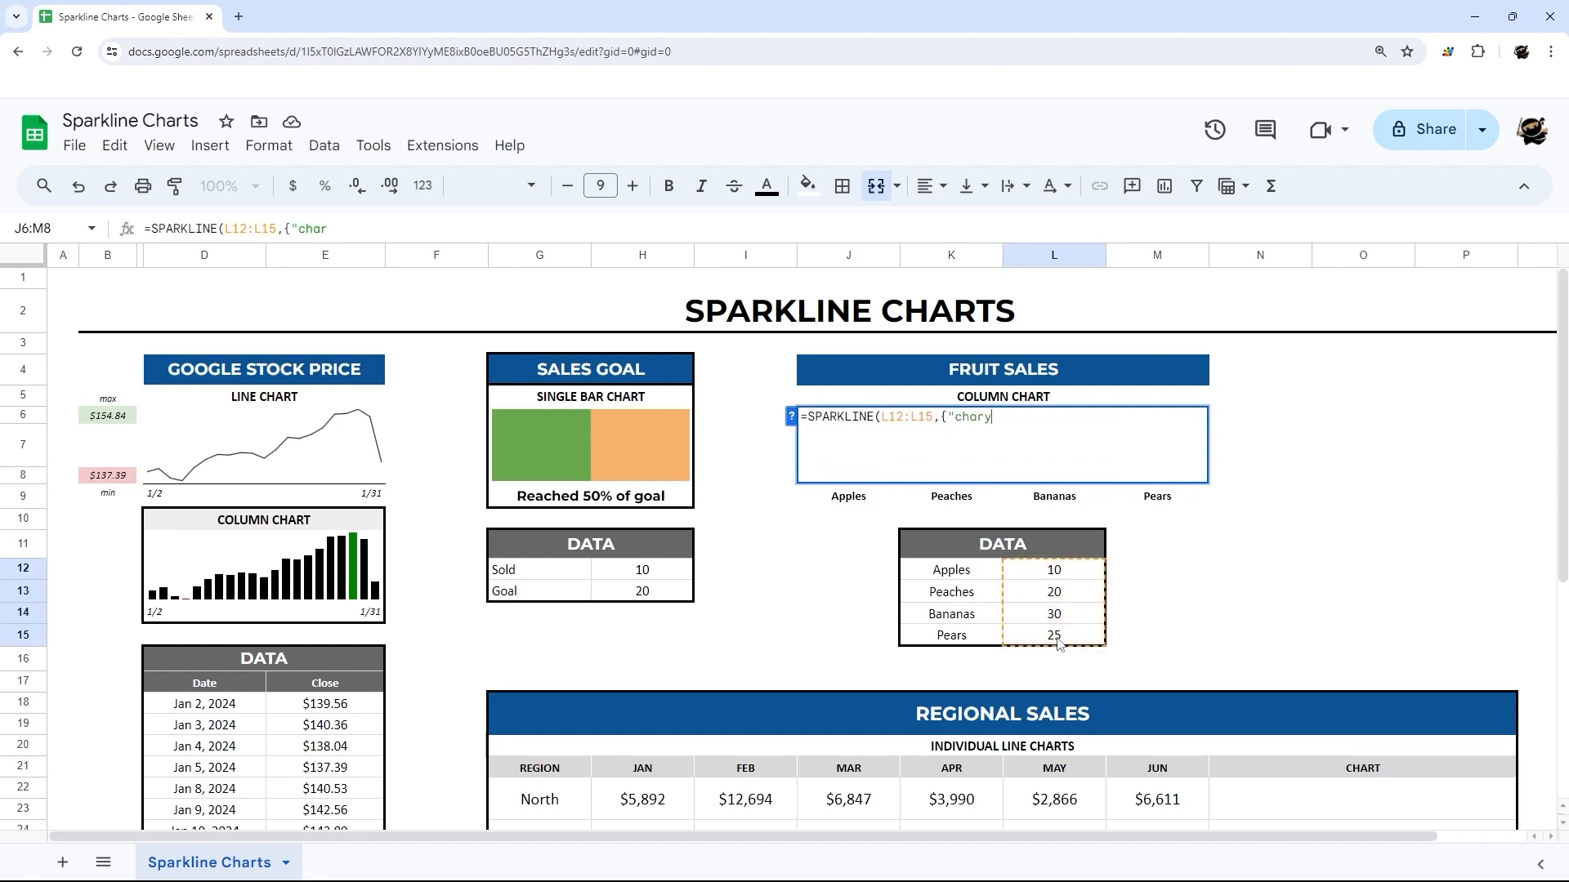
pyautogui.write('ype","column')
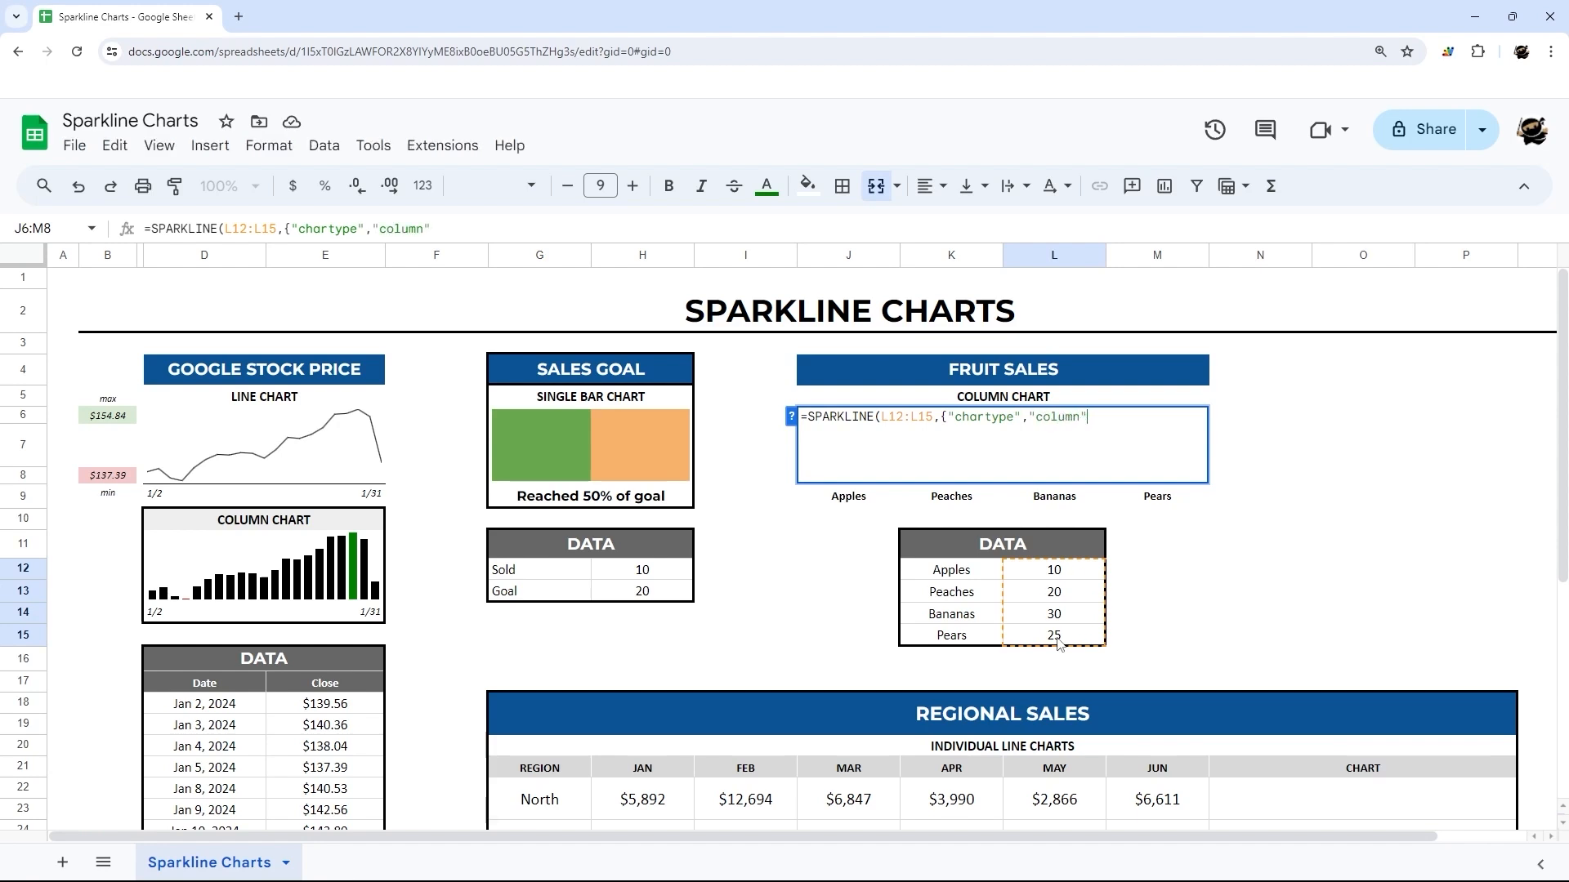
# - Finish the fruit sparkline formula with the options "ymin" 0 and "color" "#6fa8dc", and enter it
pyautogui.write('";')
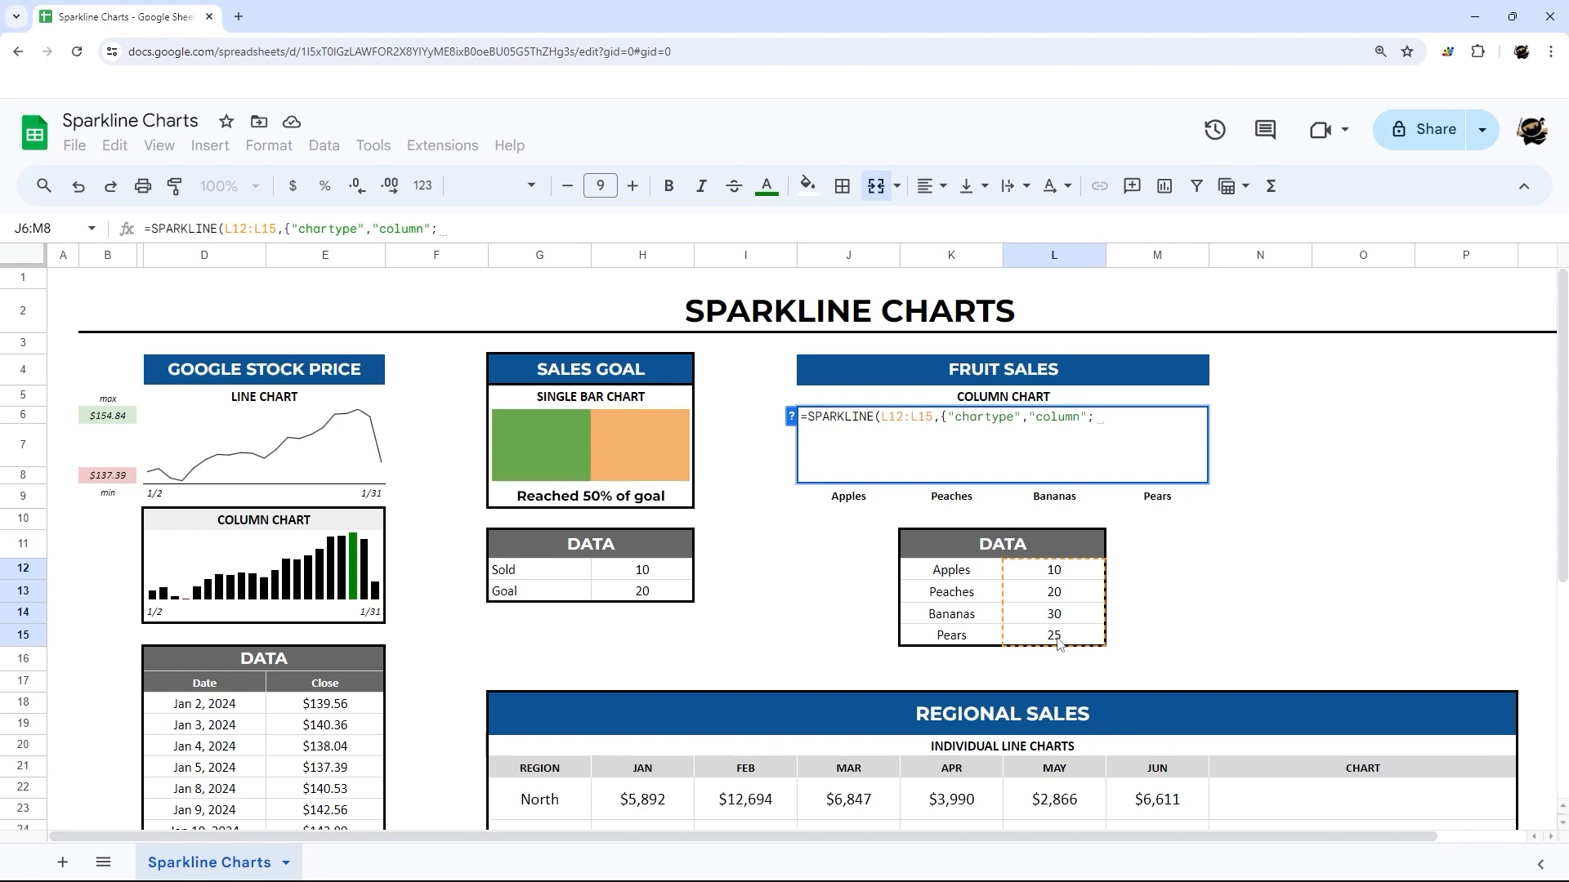
pyautogui.write('"ymin')
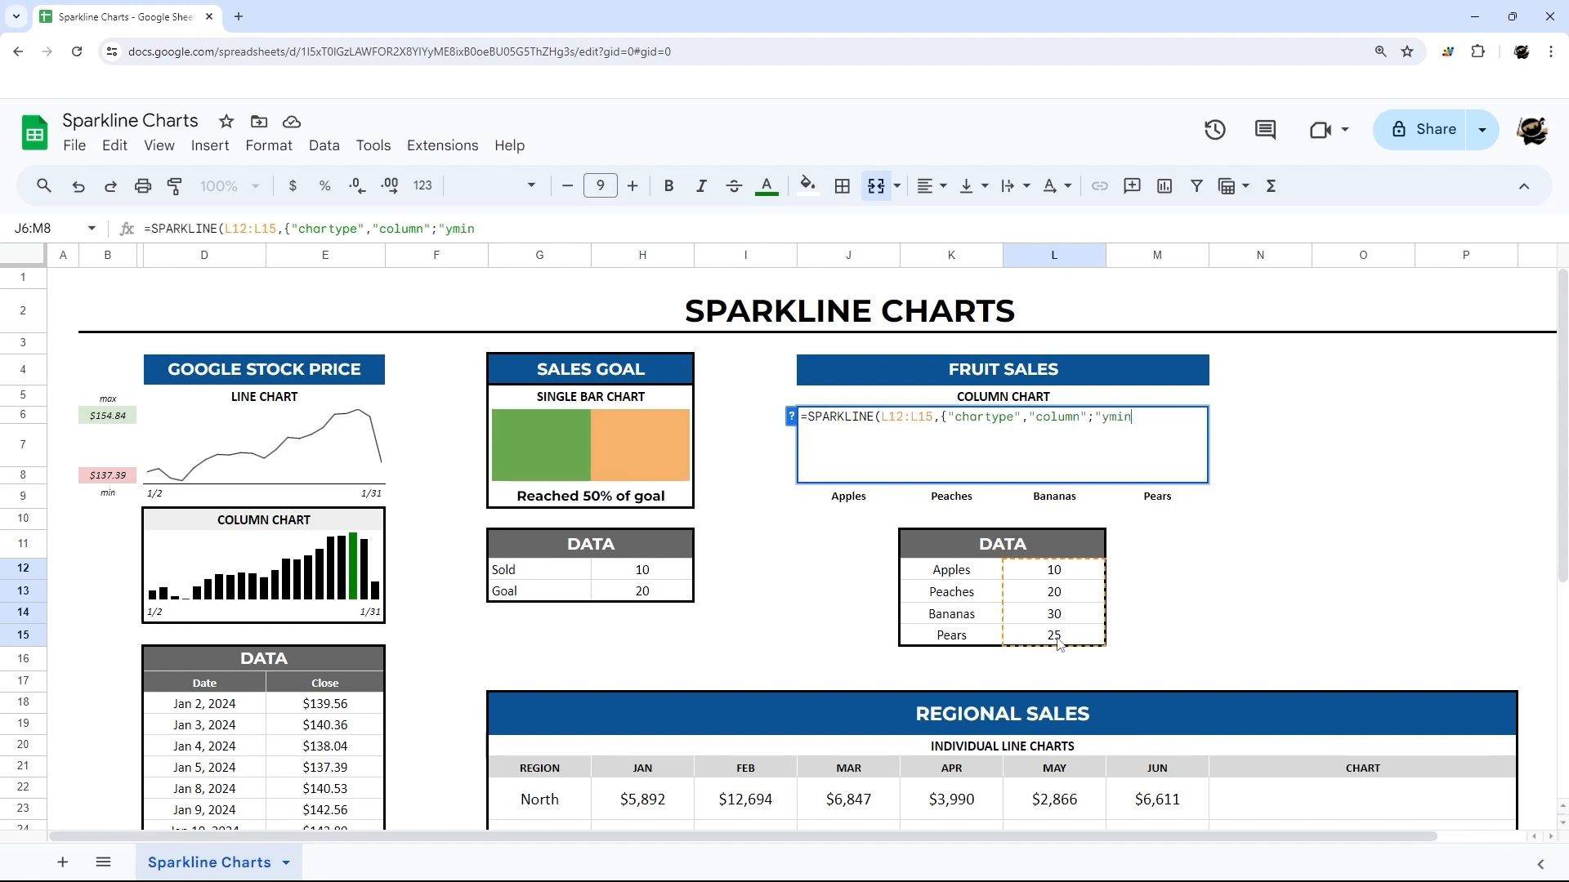
pyautogui.write(';"ymin",0;"color"')
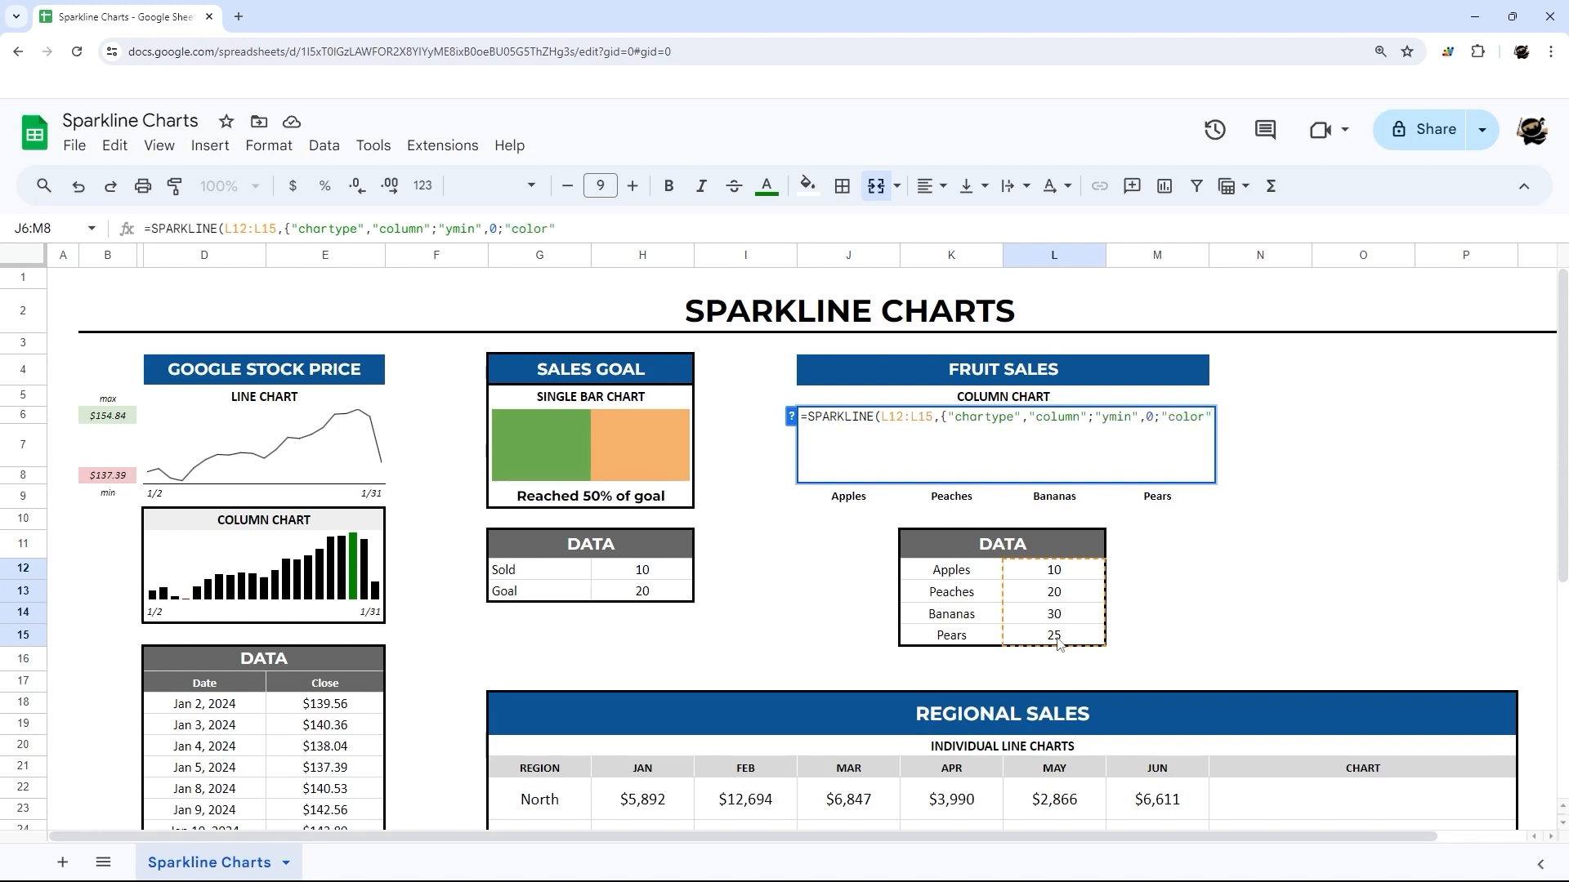
pyautogui.write(',"#6')
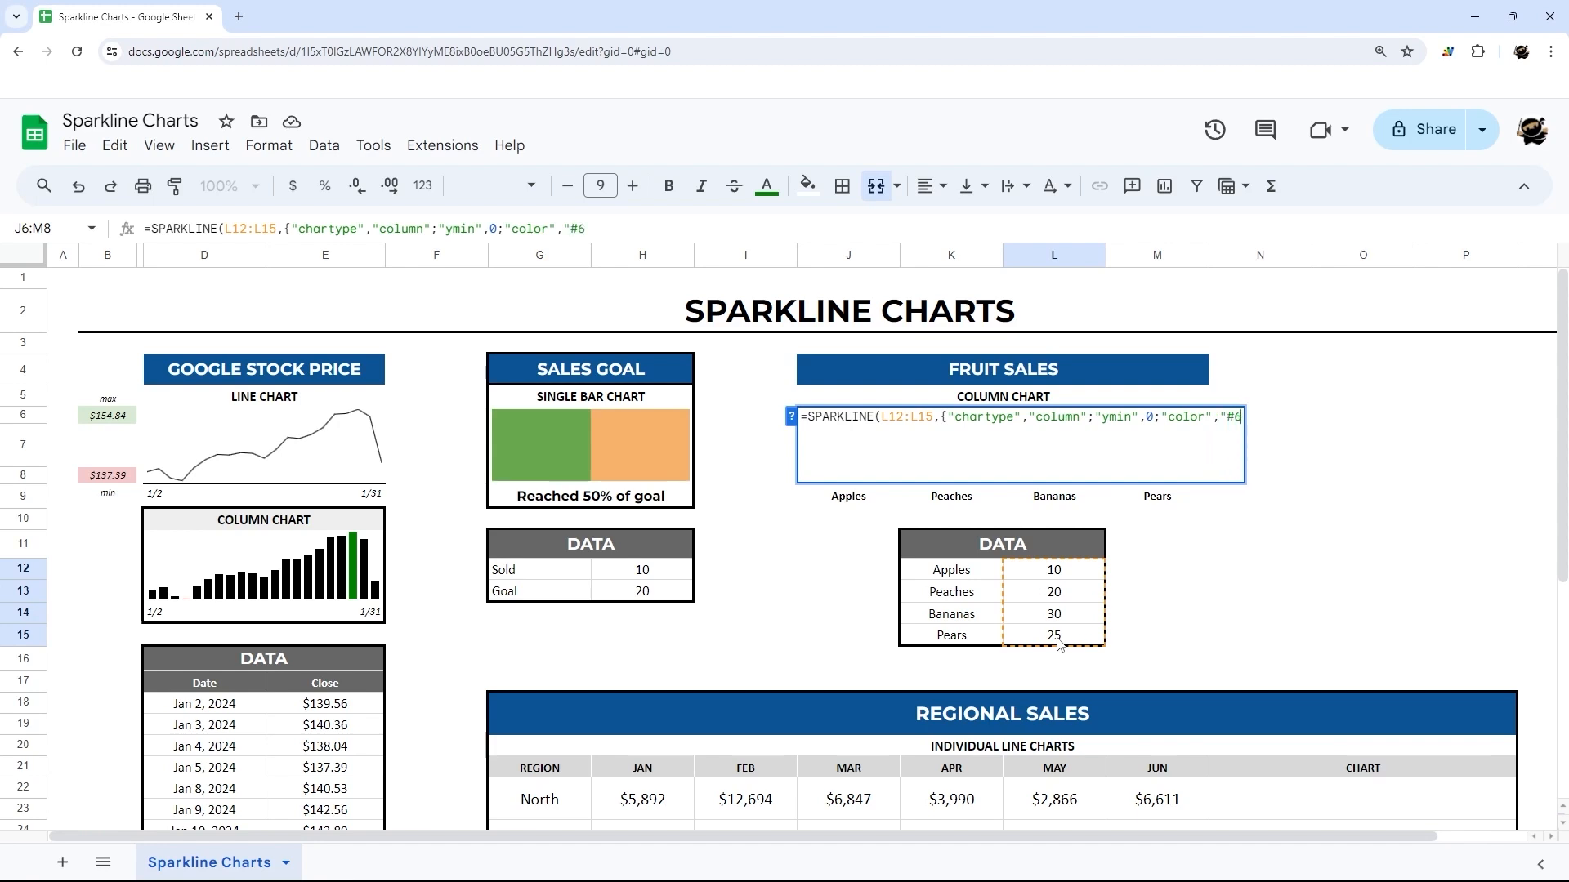
pyautogui.write('fa8d')
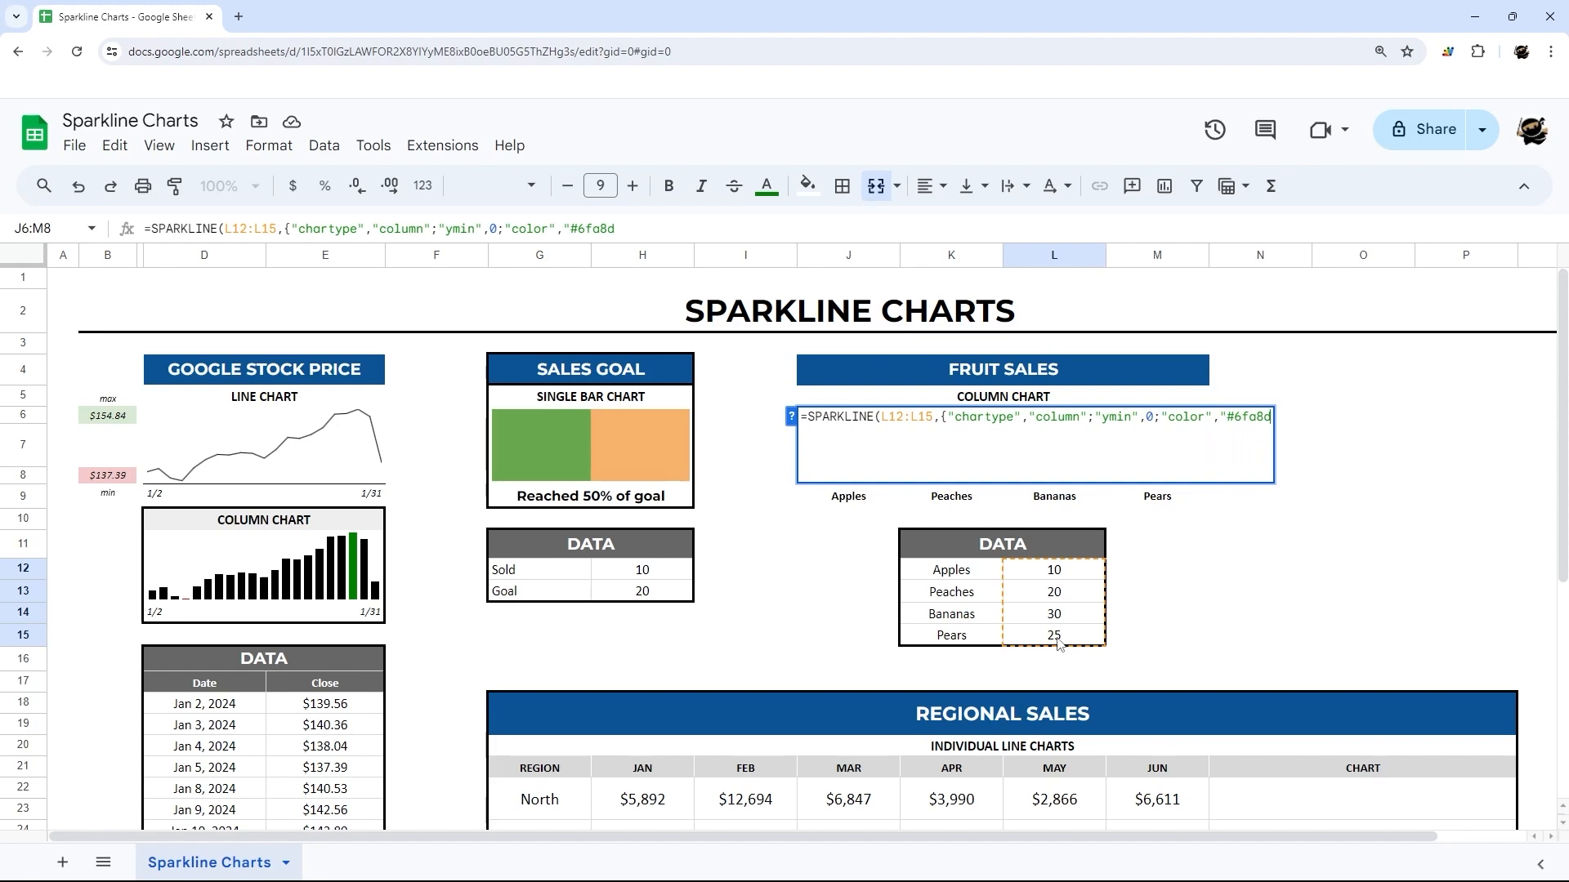
pyautogui.write('c"})')
pyautogui.press('Return')
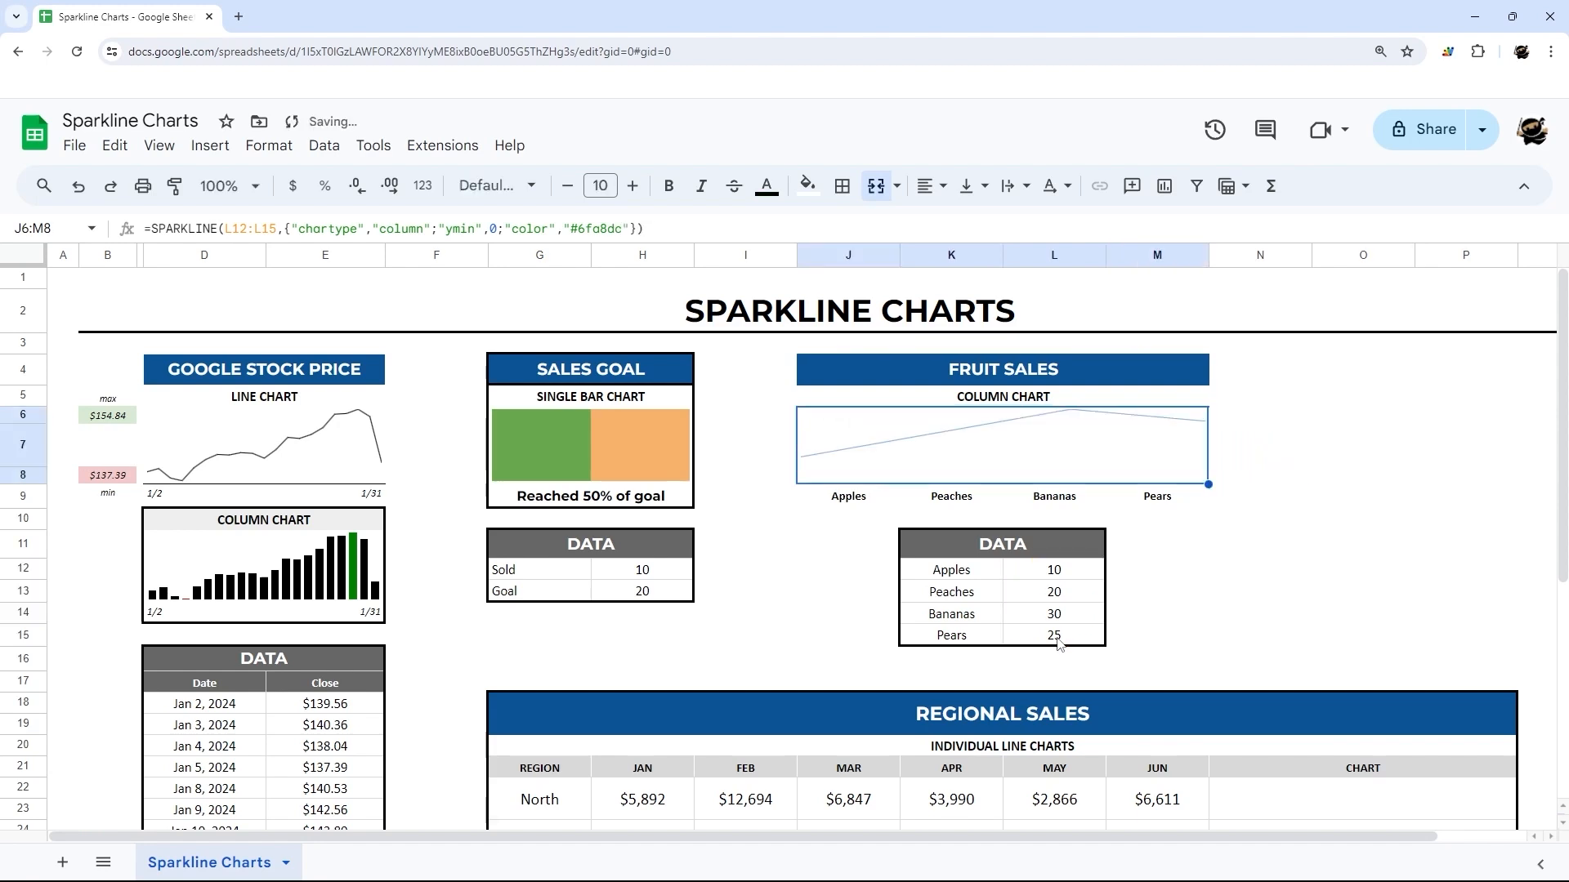
# - Correct the misspelled option name in the fruit sparkline formula to "charttype"
pyautogui.doubleClick(1067, 431)
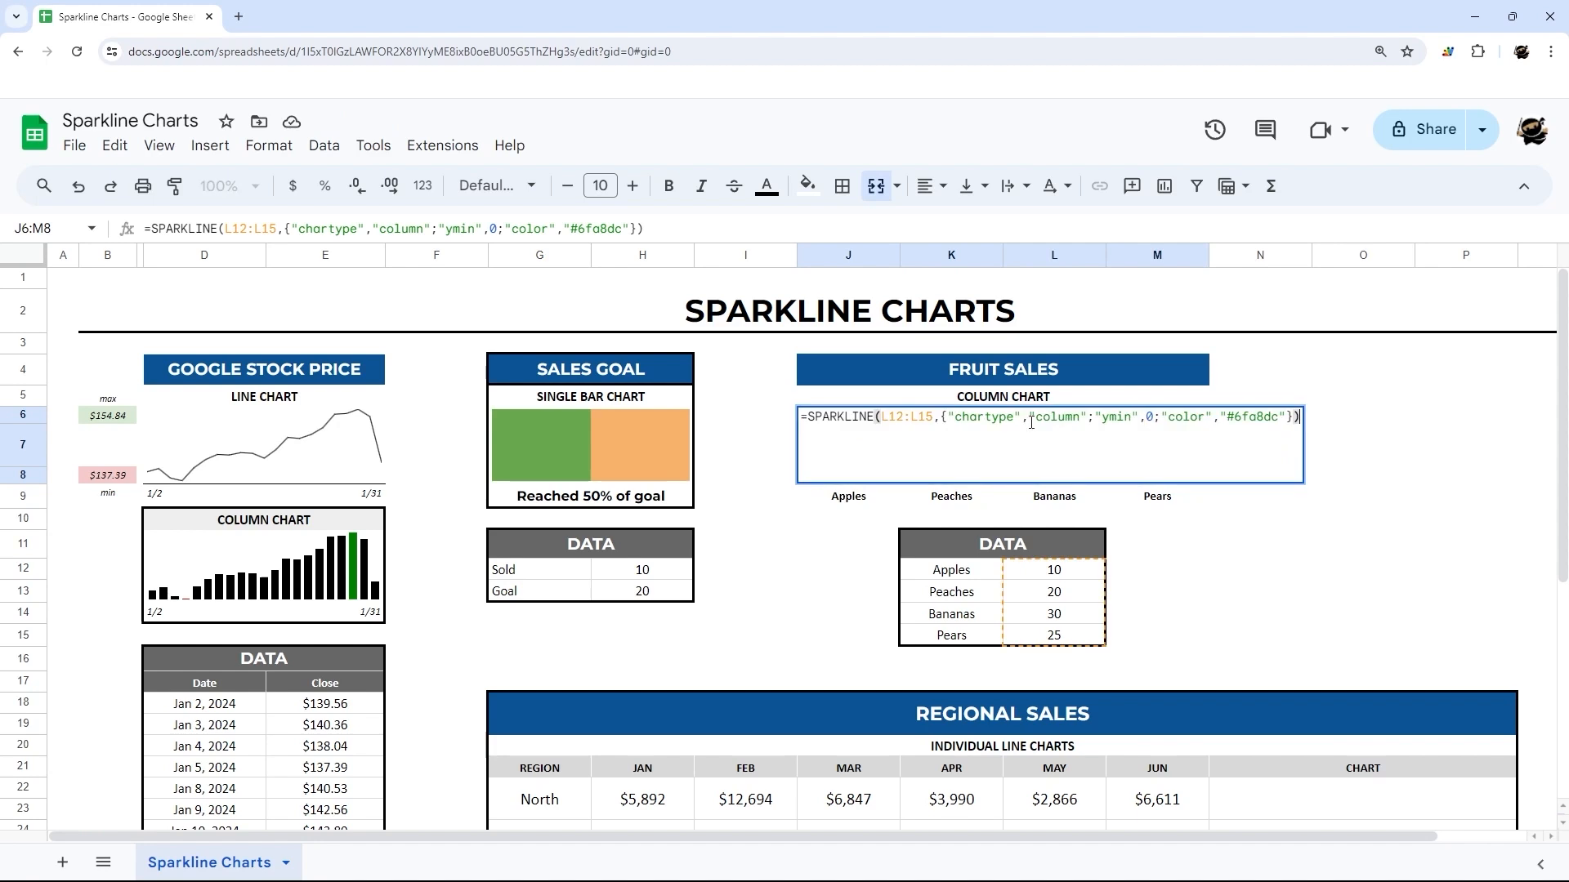
pyautogui.click(996, 420)
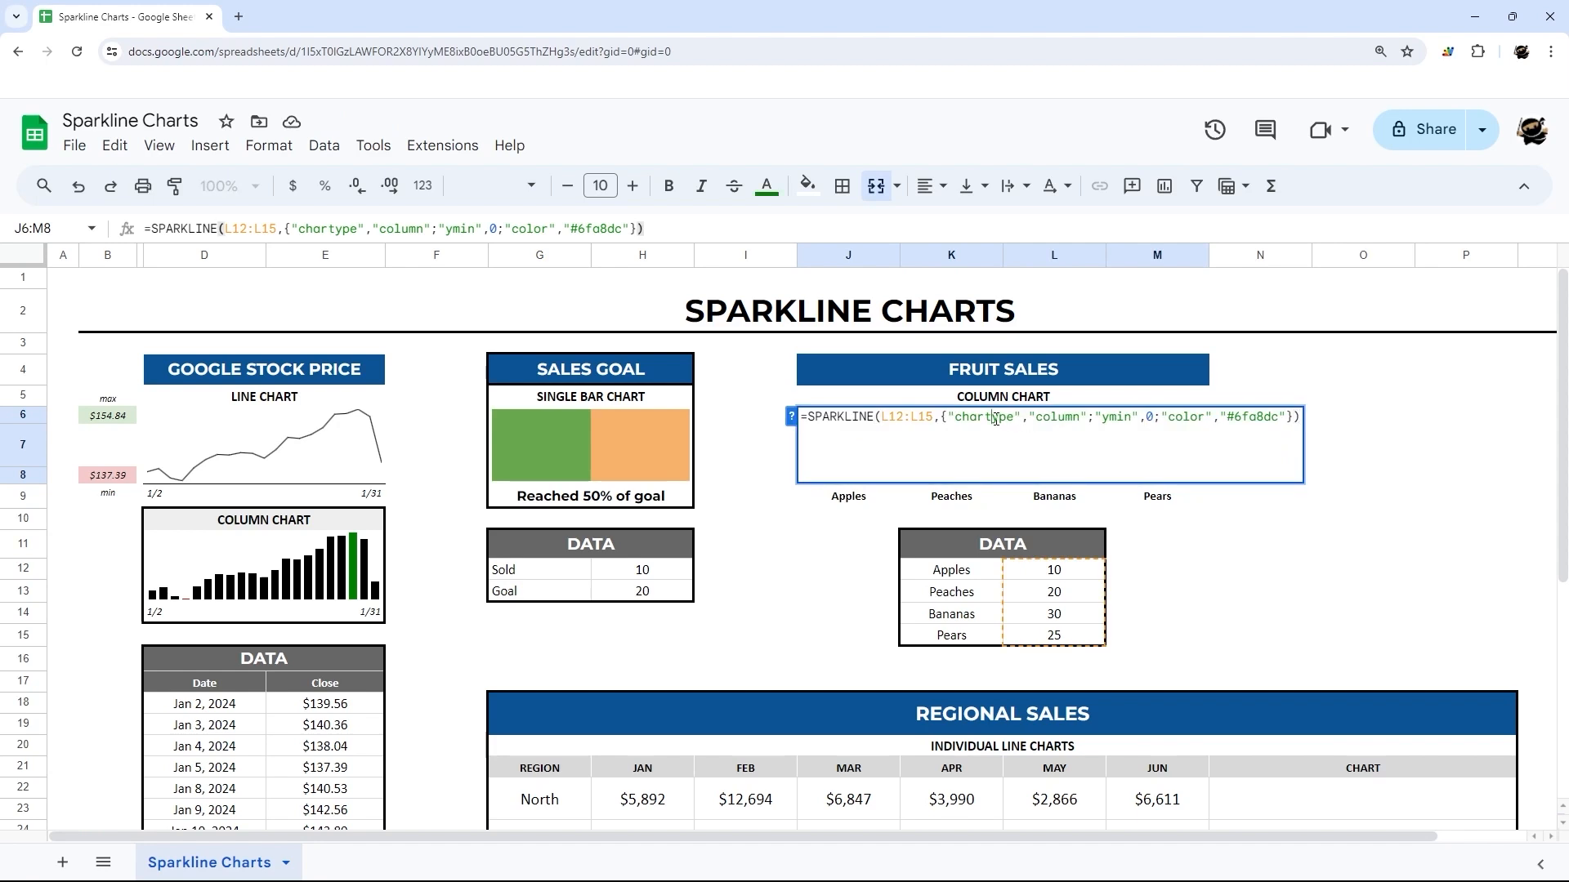
pyautogui.write('t')
pyautogui.press('Return')
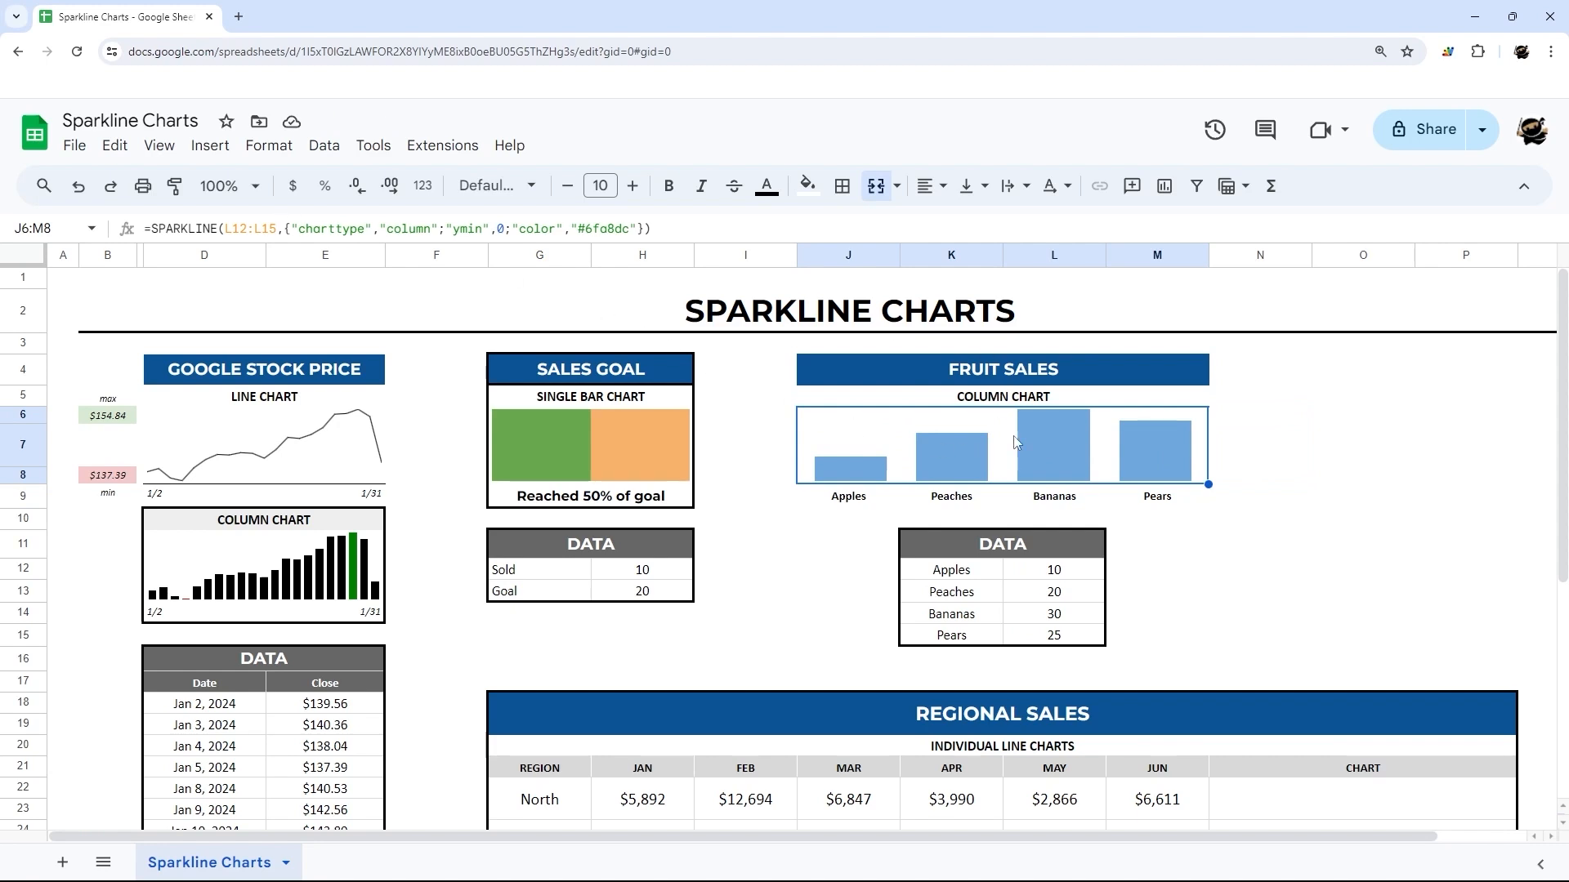
# - Inspect the charttype option in the Fruit Sales formula, leave it unedited, and check the fruit labels in J9:M9
pyautogui.doubleClick(305, 228)
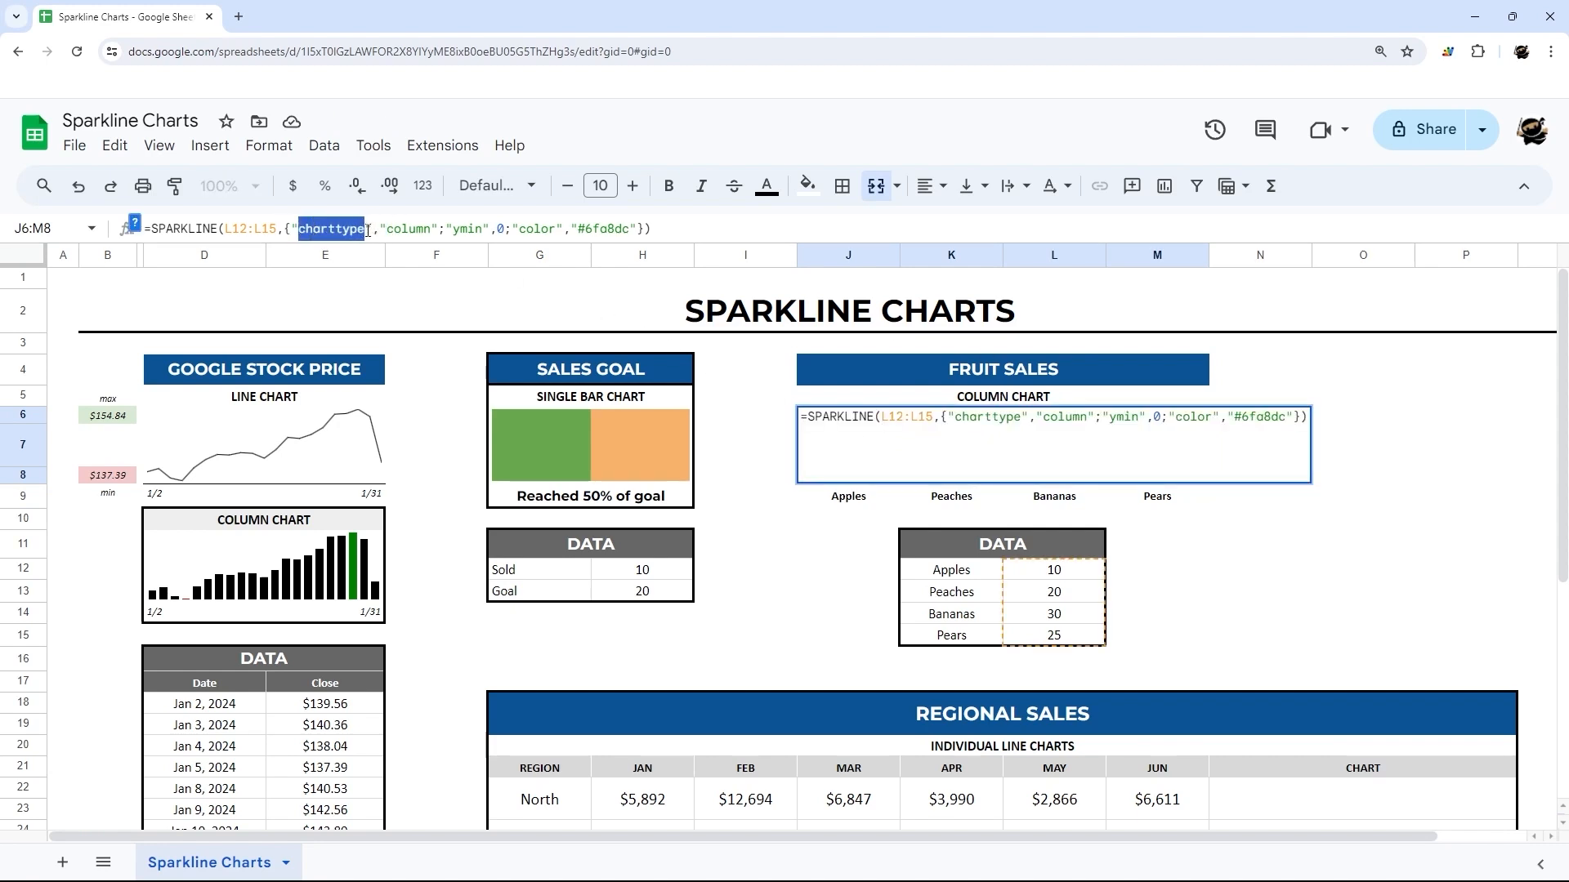
pyautogui.click(1334, 520)
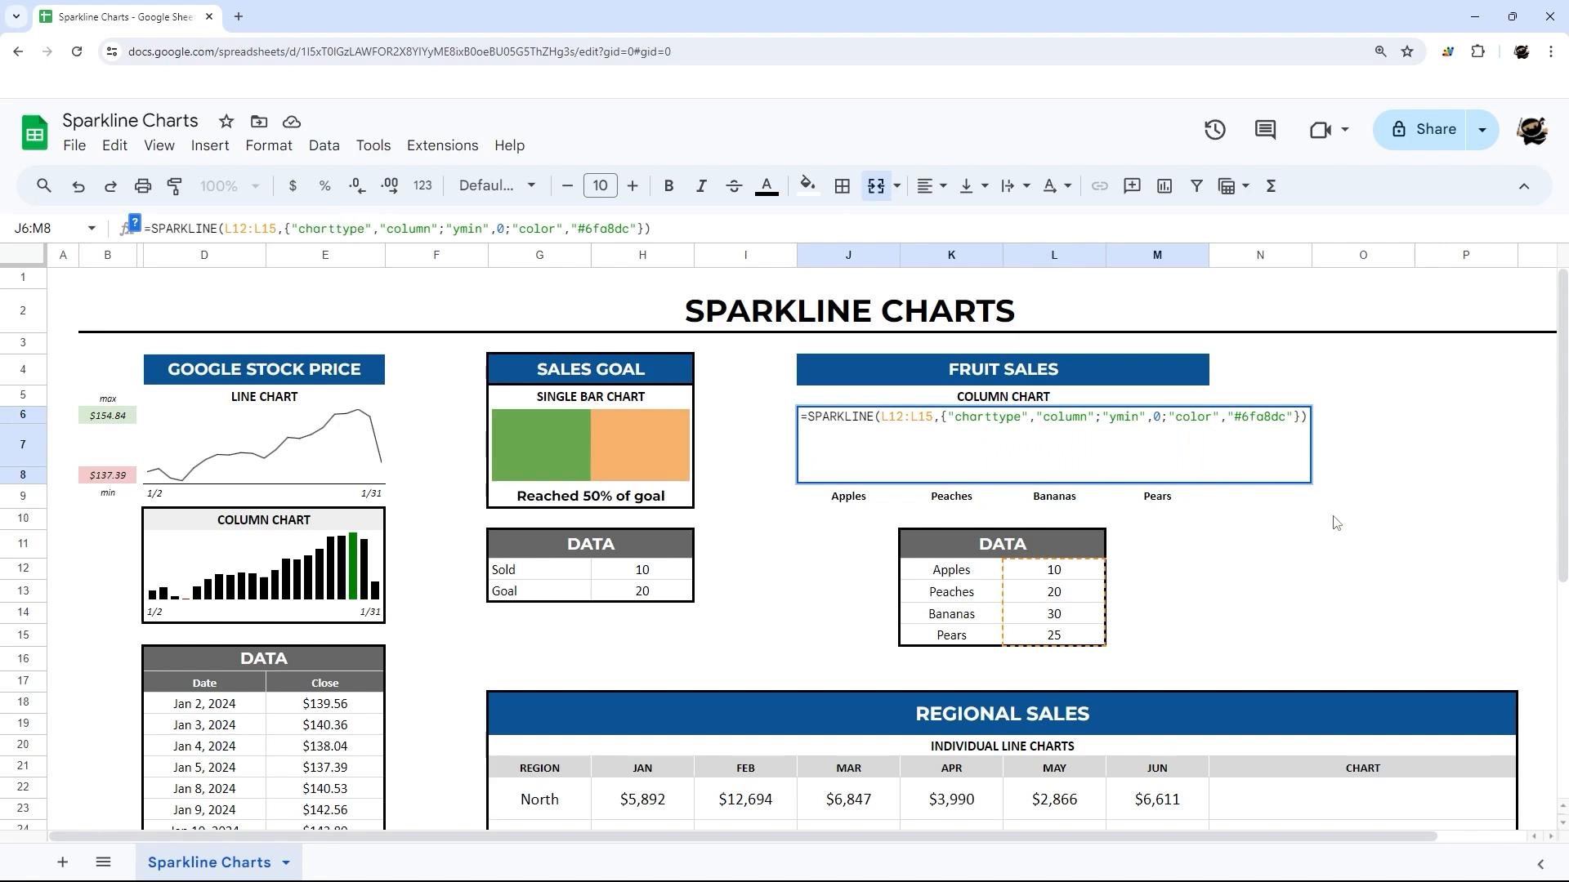
pyautogui.click(919, 464)
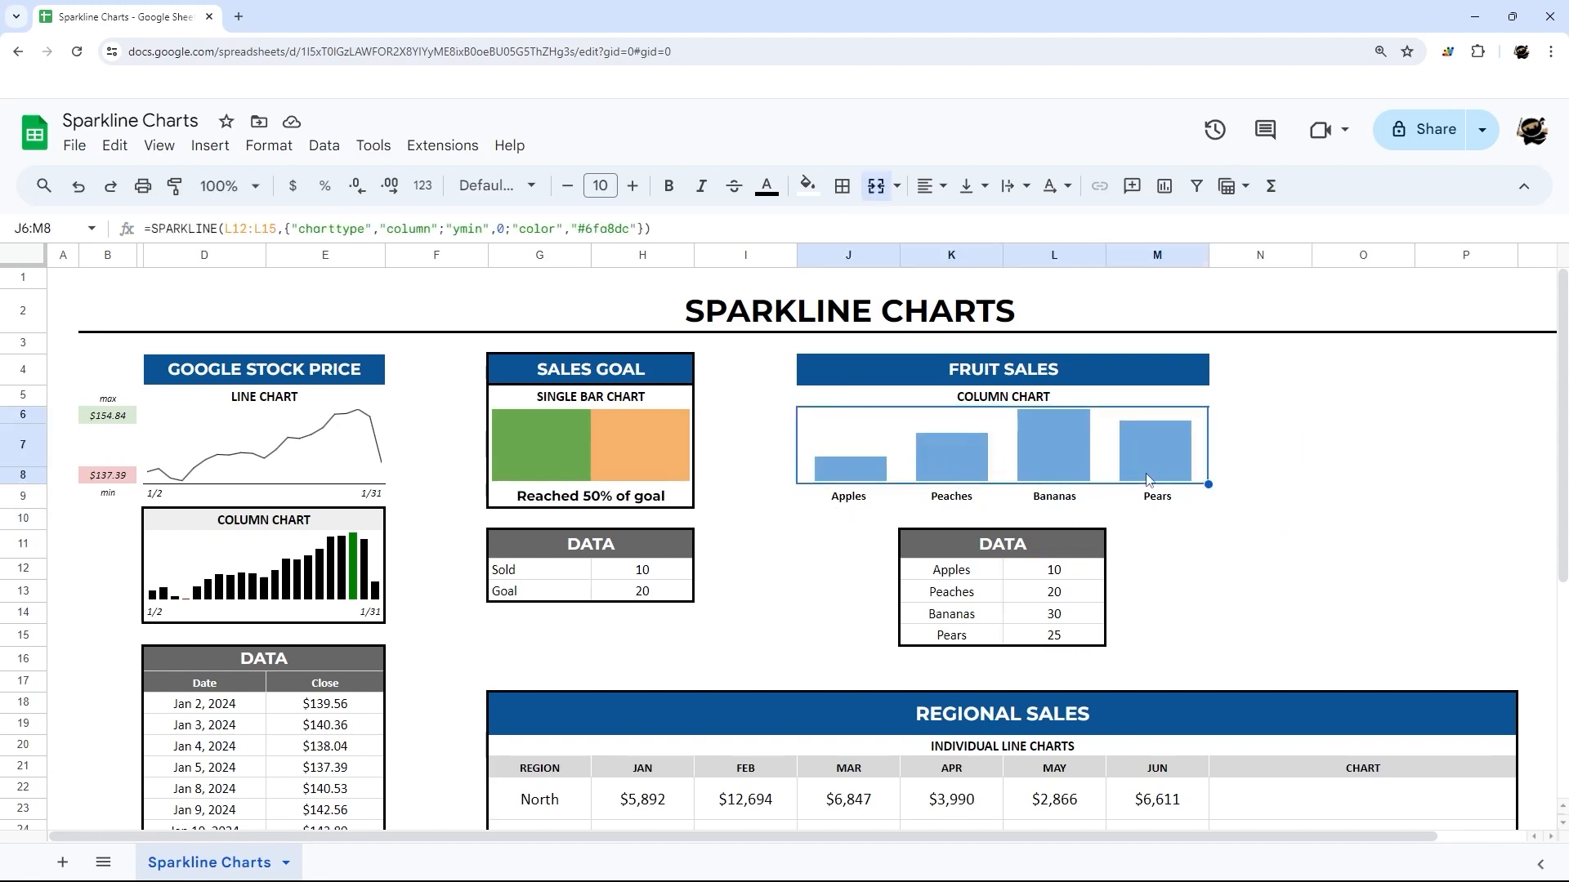
pyautogui.moveTo(1166, 501); pyautogui.dragTo(817, 500)
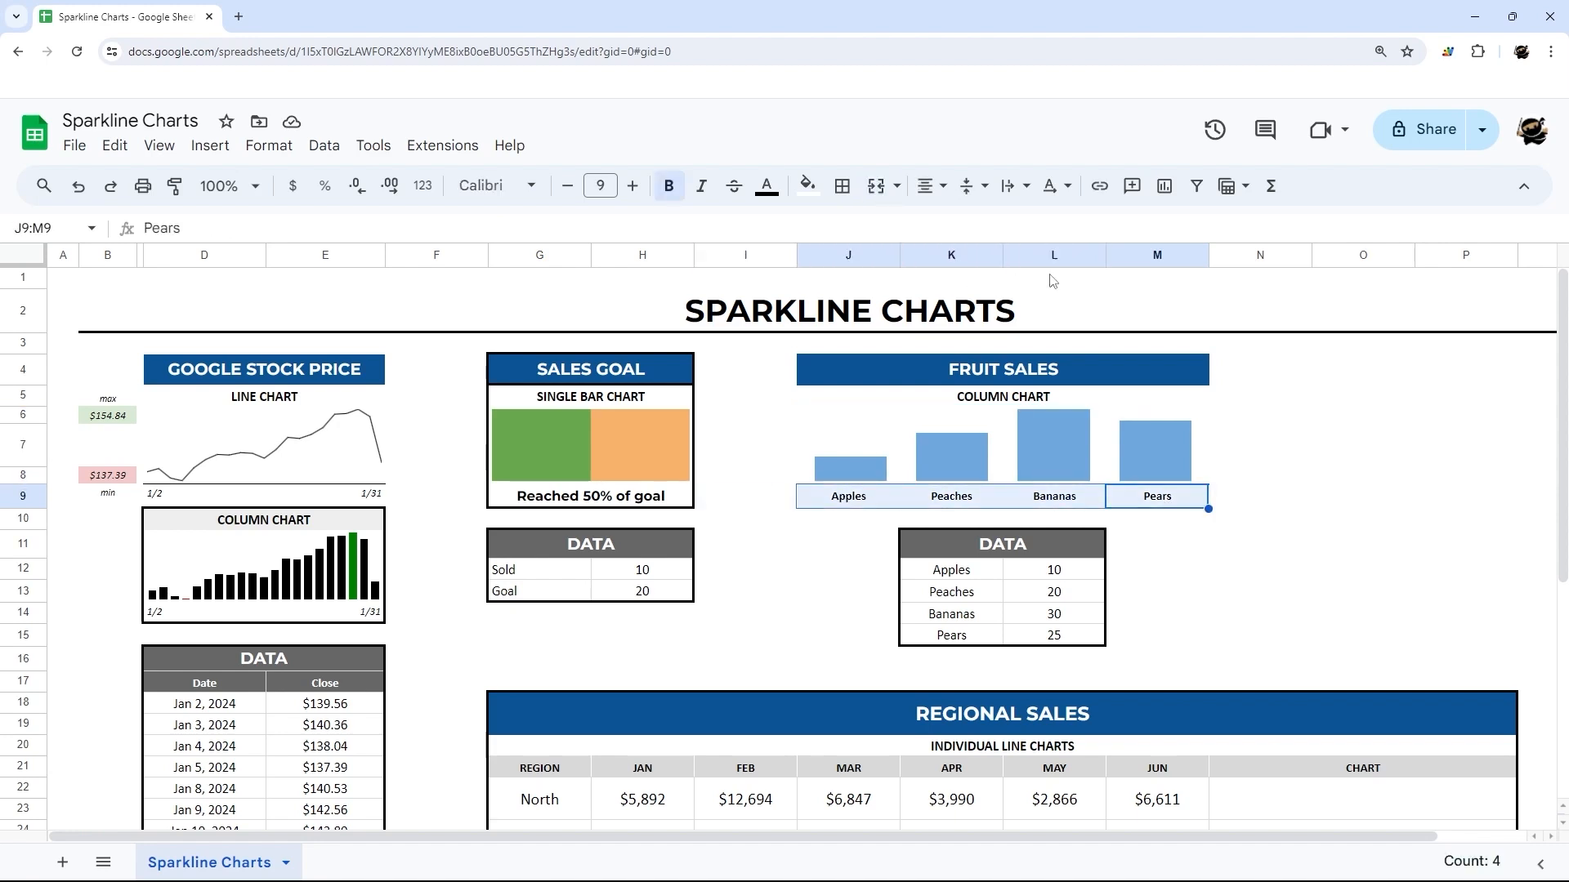
# - Unmerge the Fruit Sales chart cell J6:M8, then merge the same range again
pyautogui.click(1124, 424)
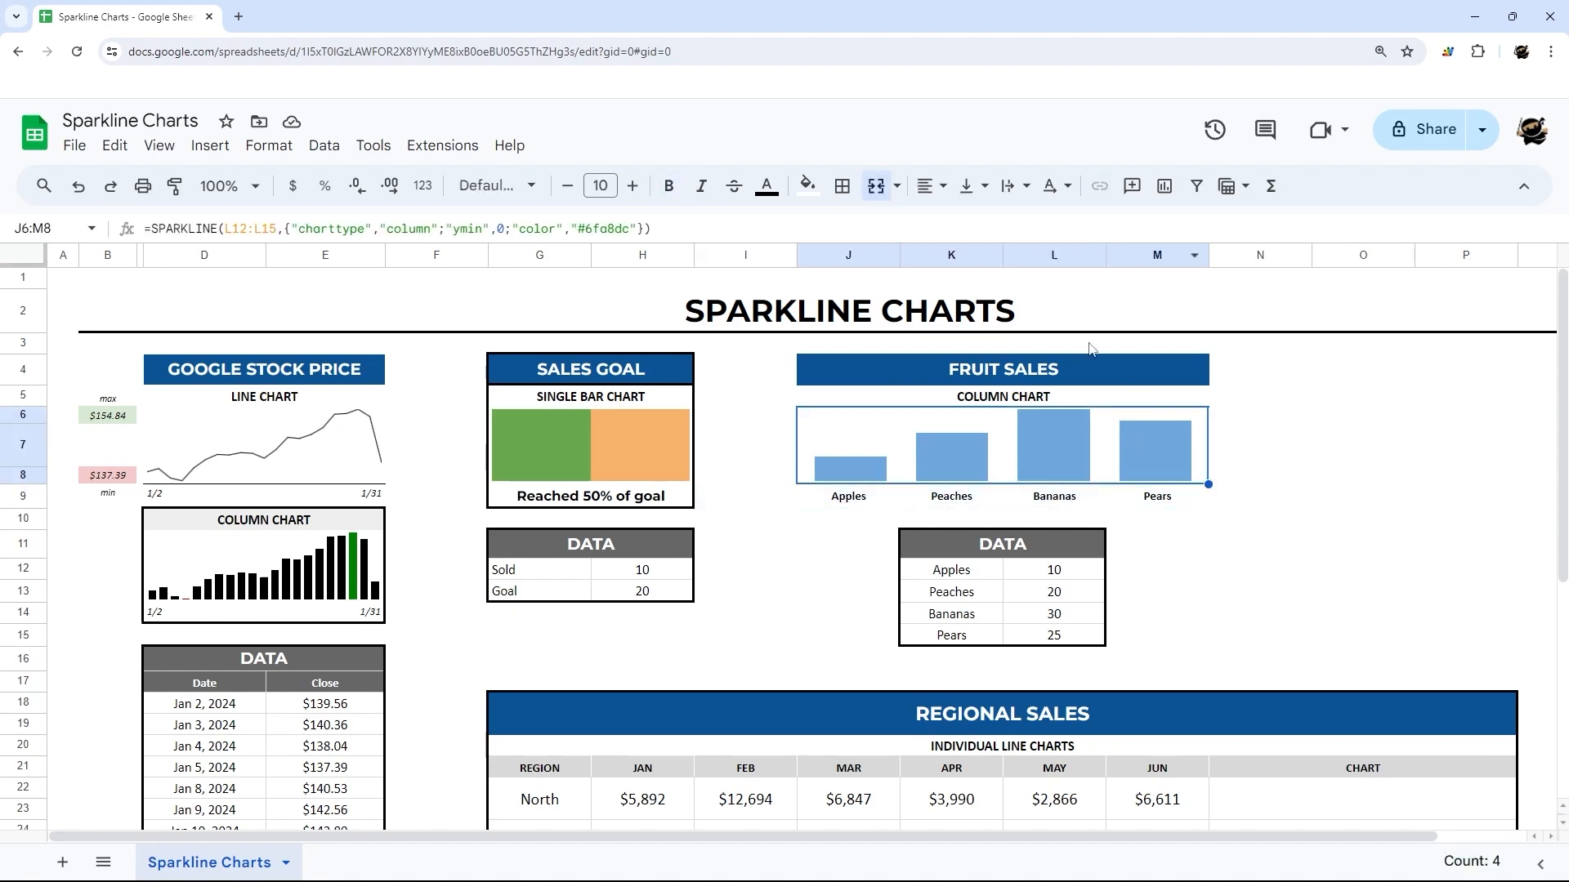
pyautogui.click(876, 187)
pyautogui.moveTo(842, 418); pyautogui.dragTo(1187, 483)
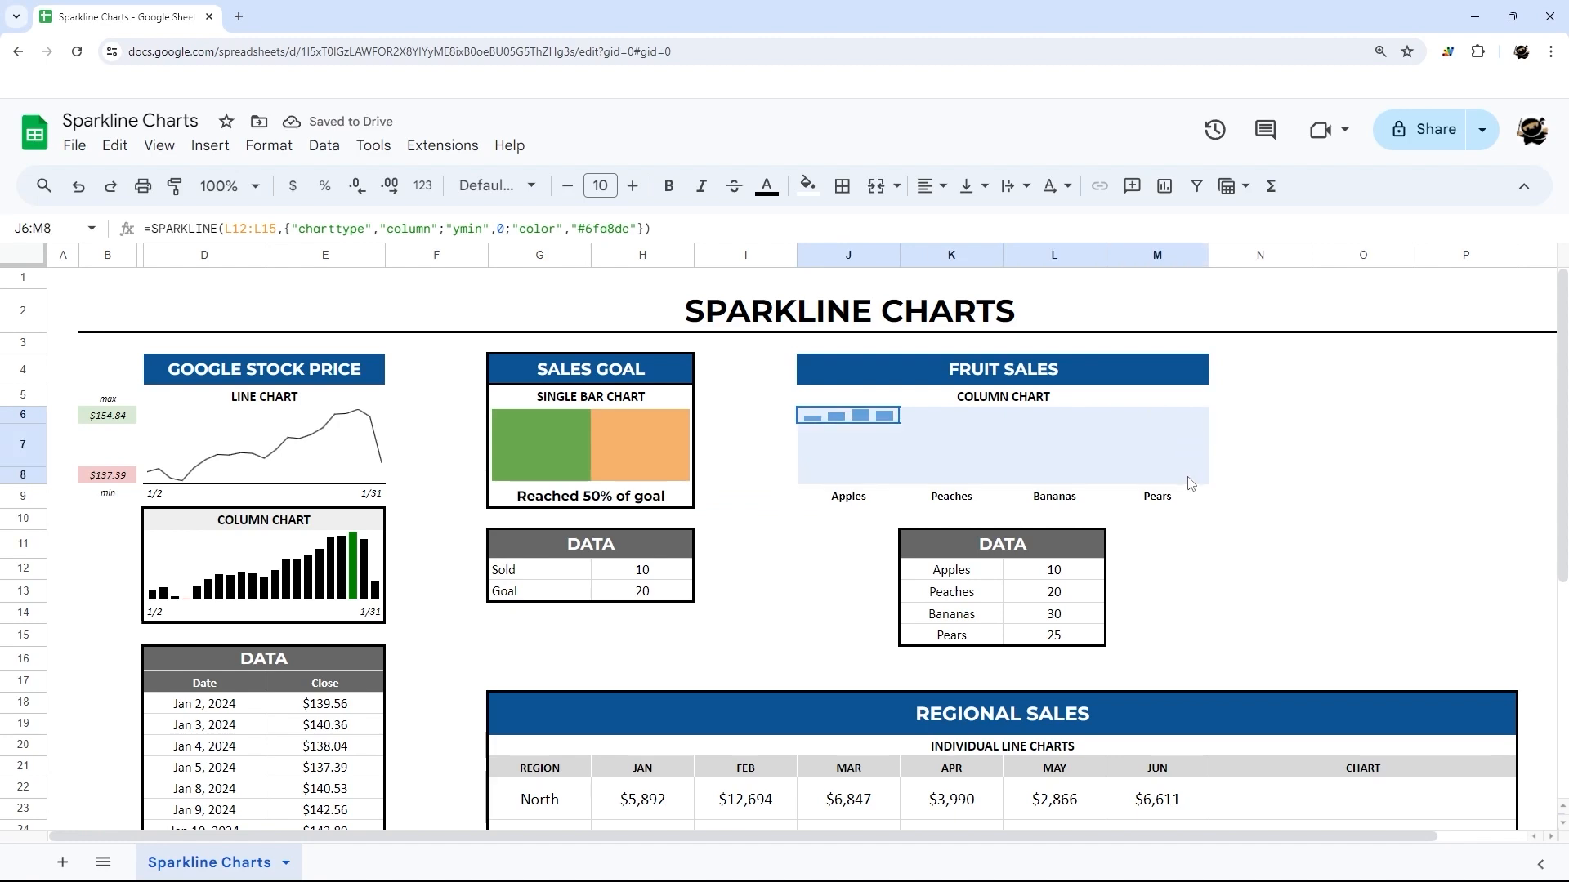
pyautogui.click(875, 187)
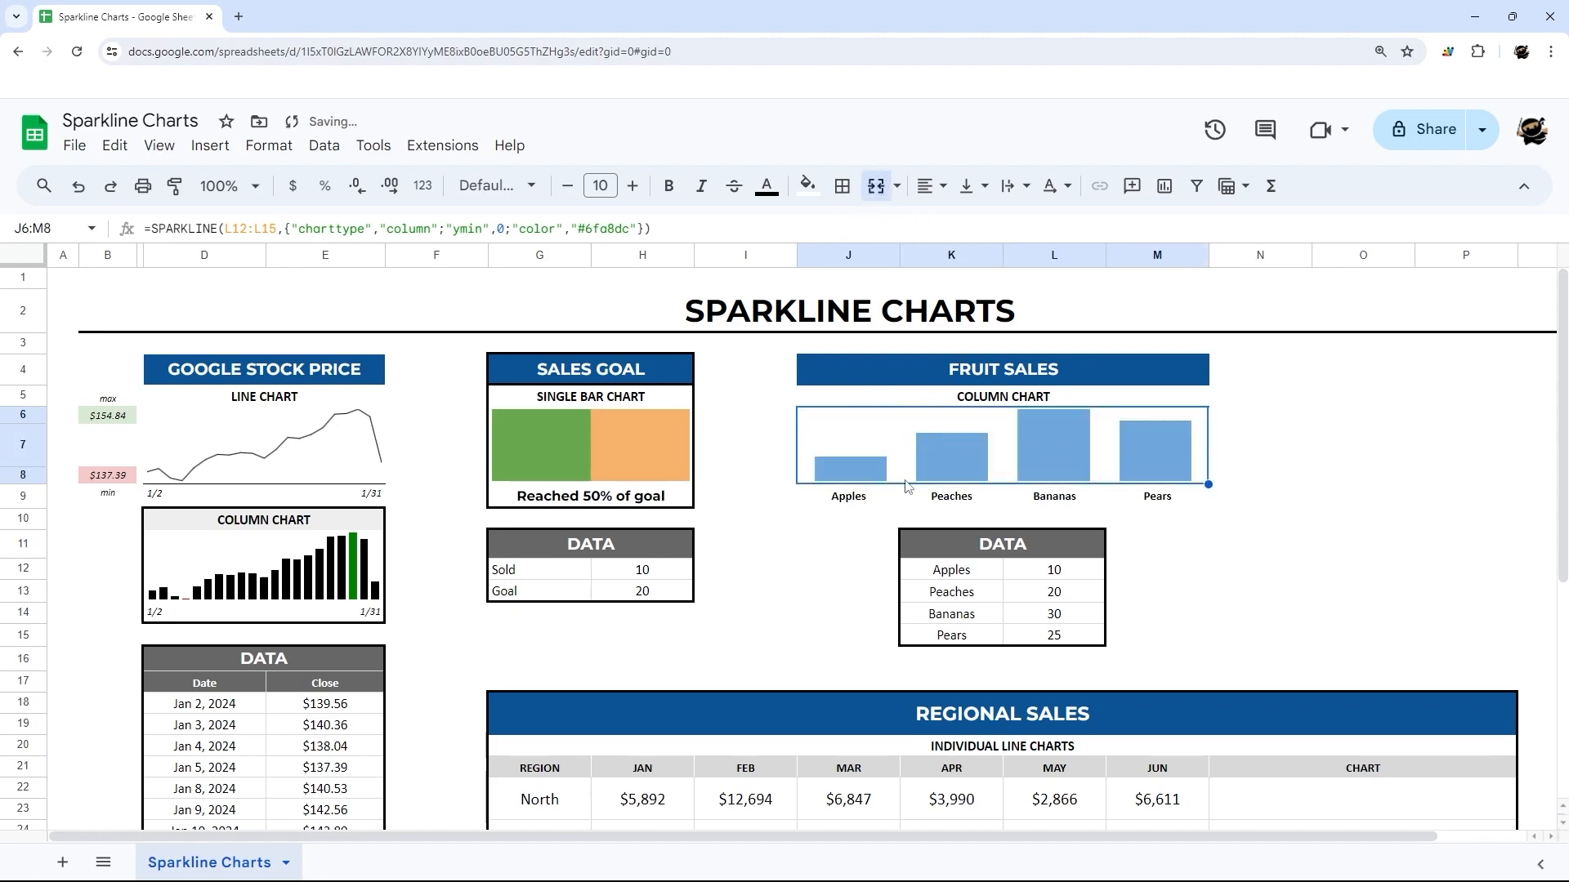
# - Compare each fruit label in J9:M9 with the column above it in the Fruit Sales chart
pyautogui.click(854, 500)
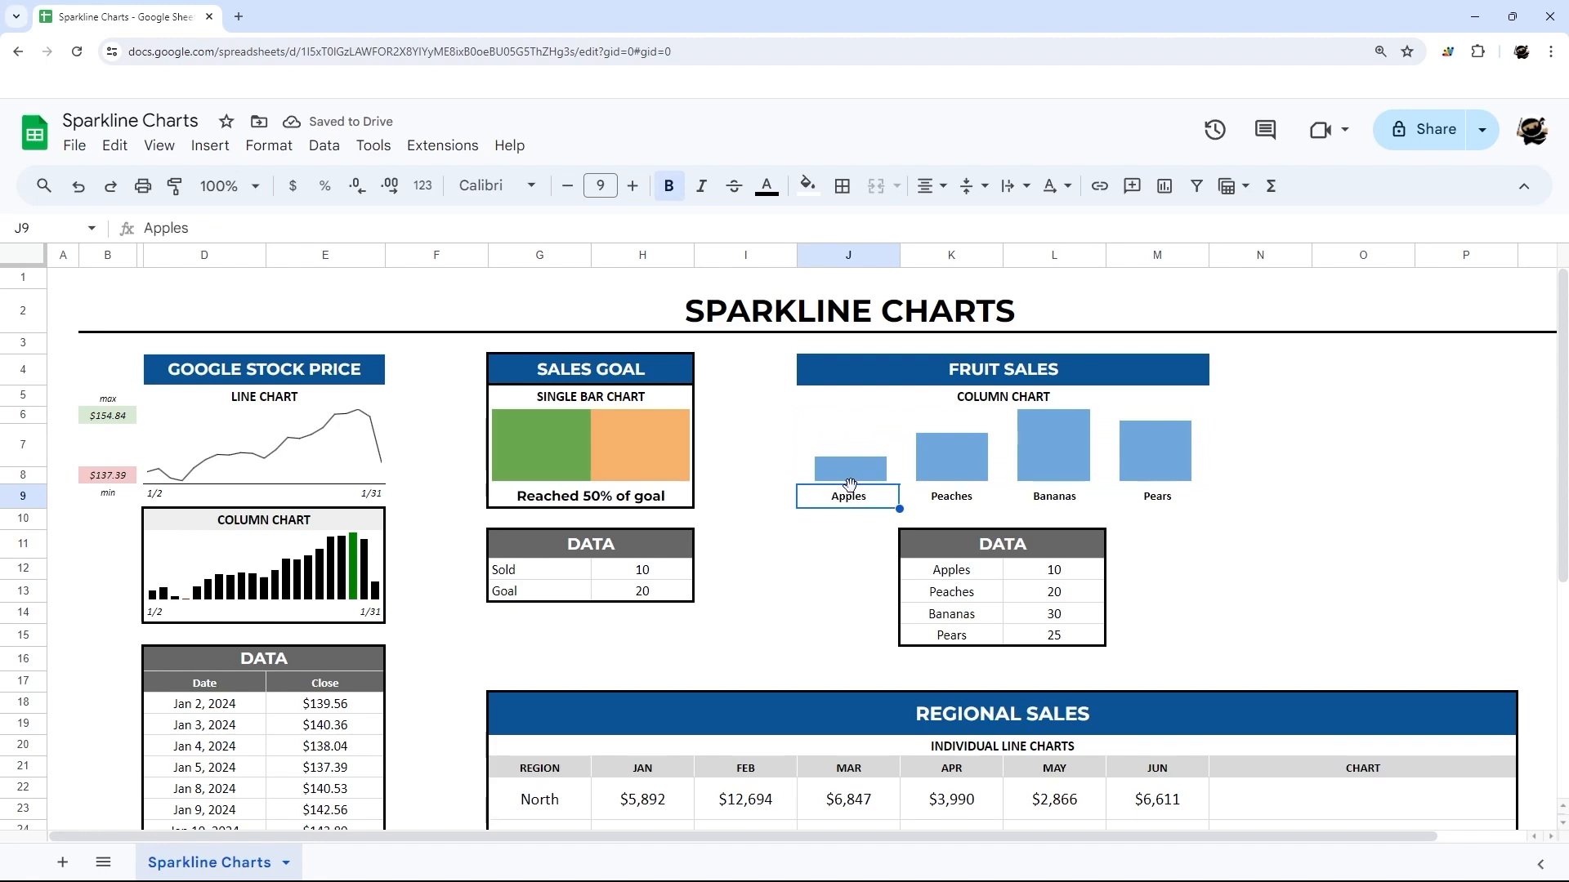
pyautogui.click(962, 506)
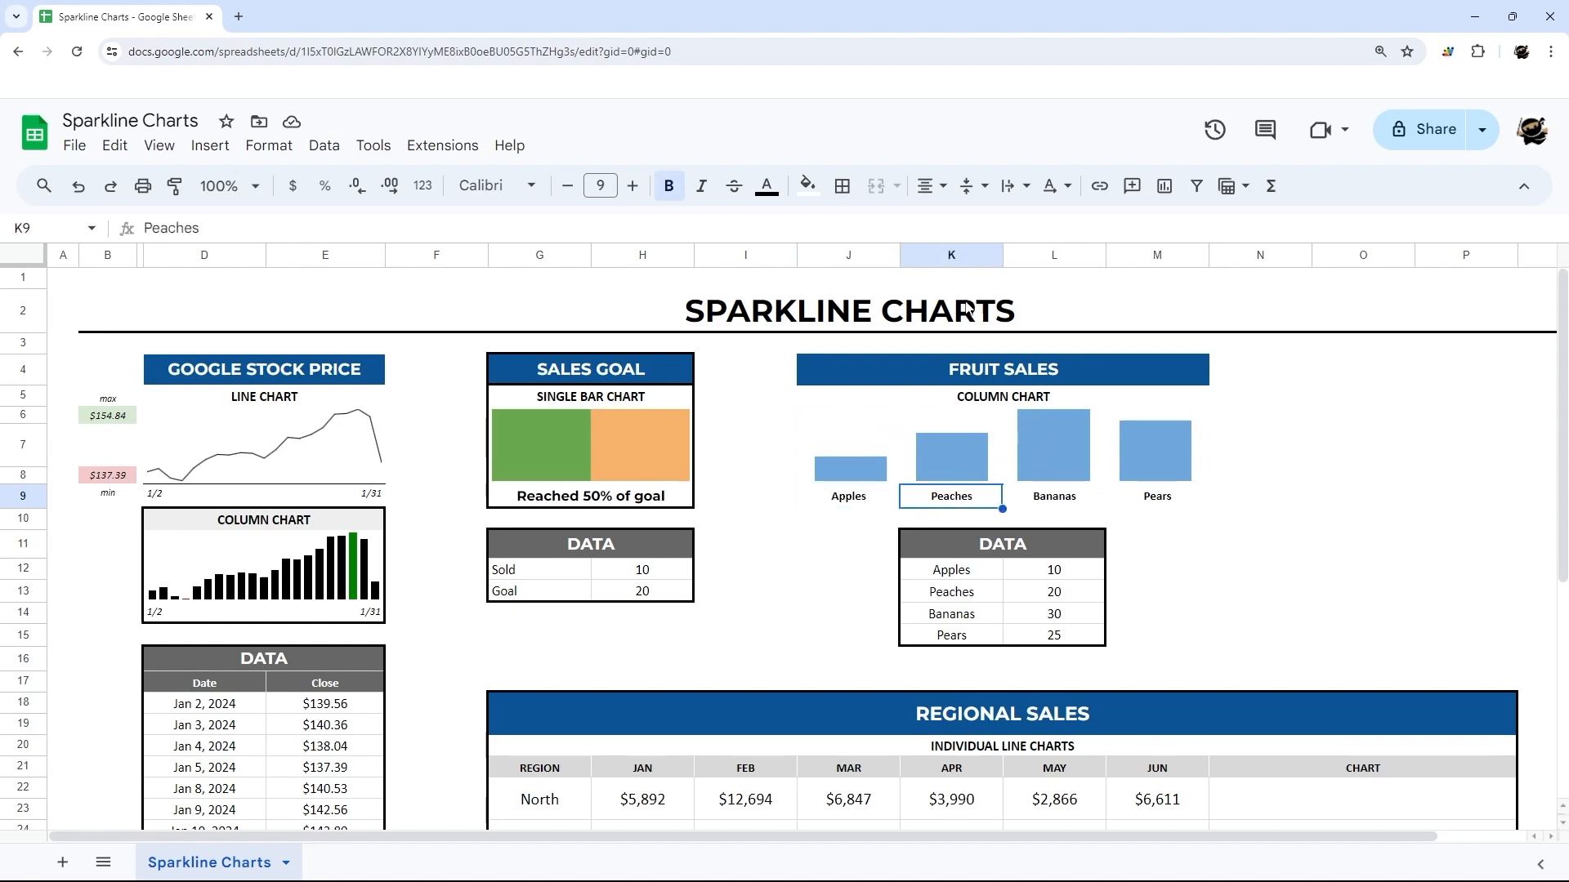
pyautogui.click(1058, 499)
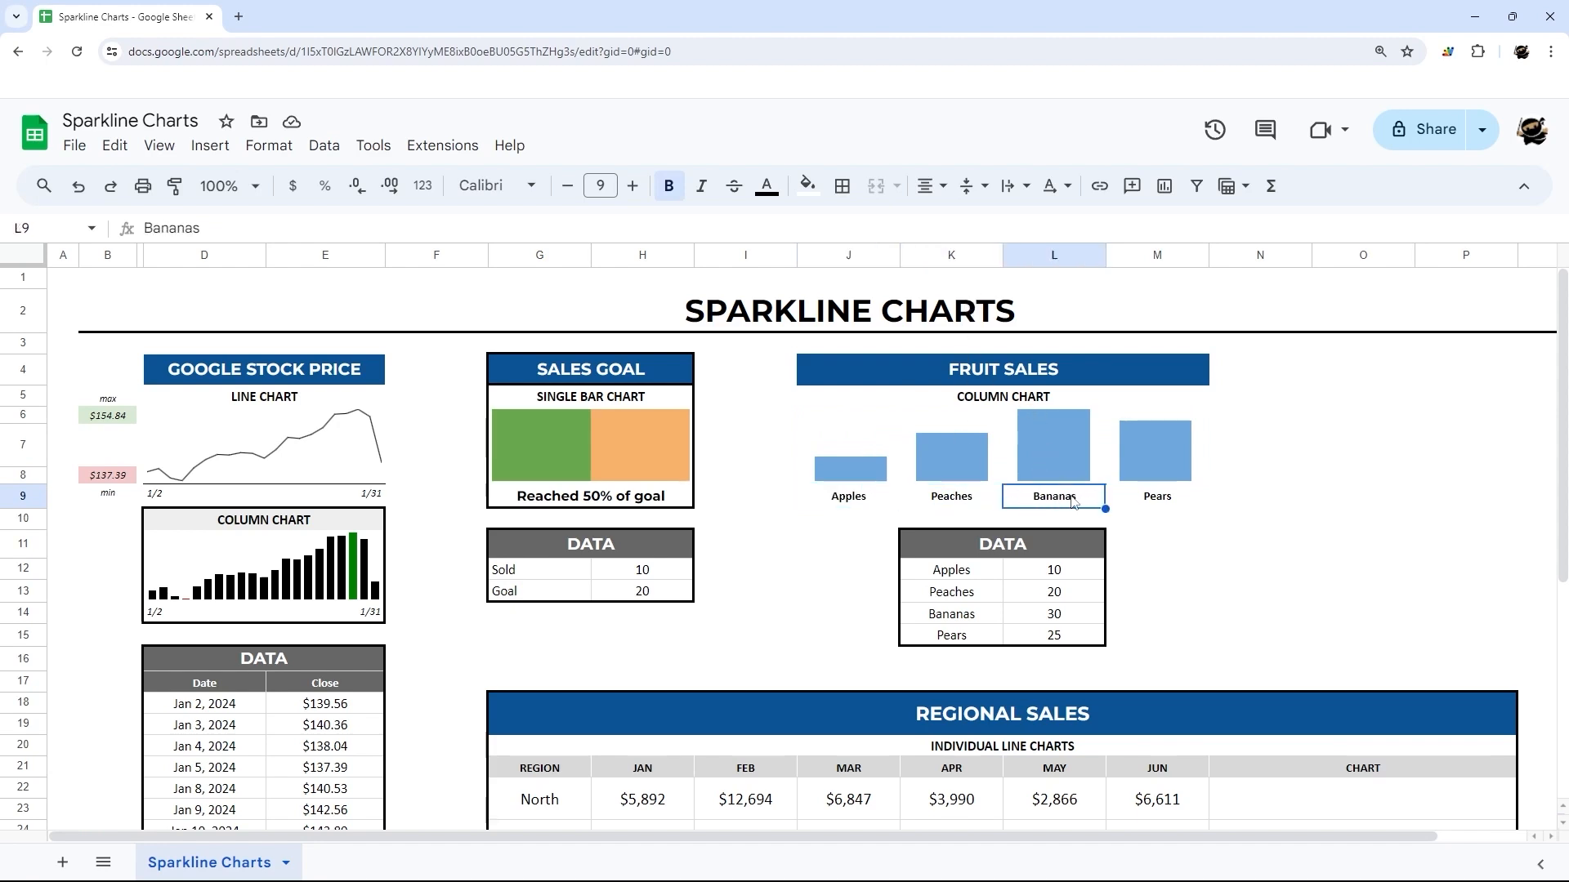
pyautogui.click(1175, 501)
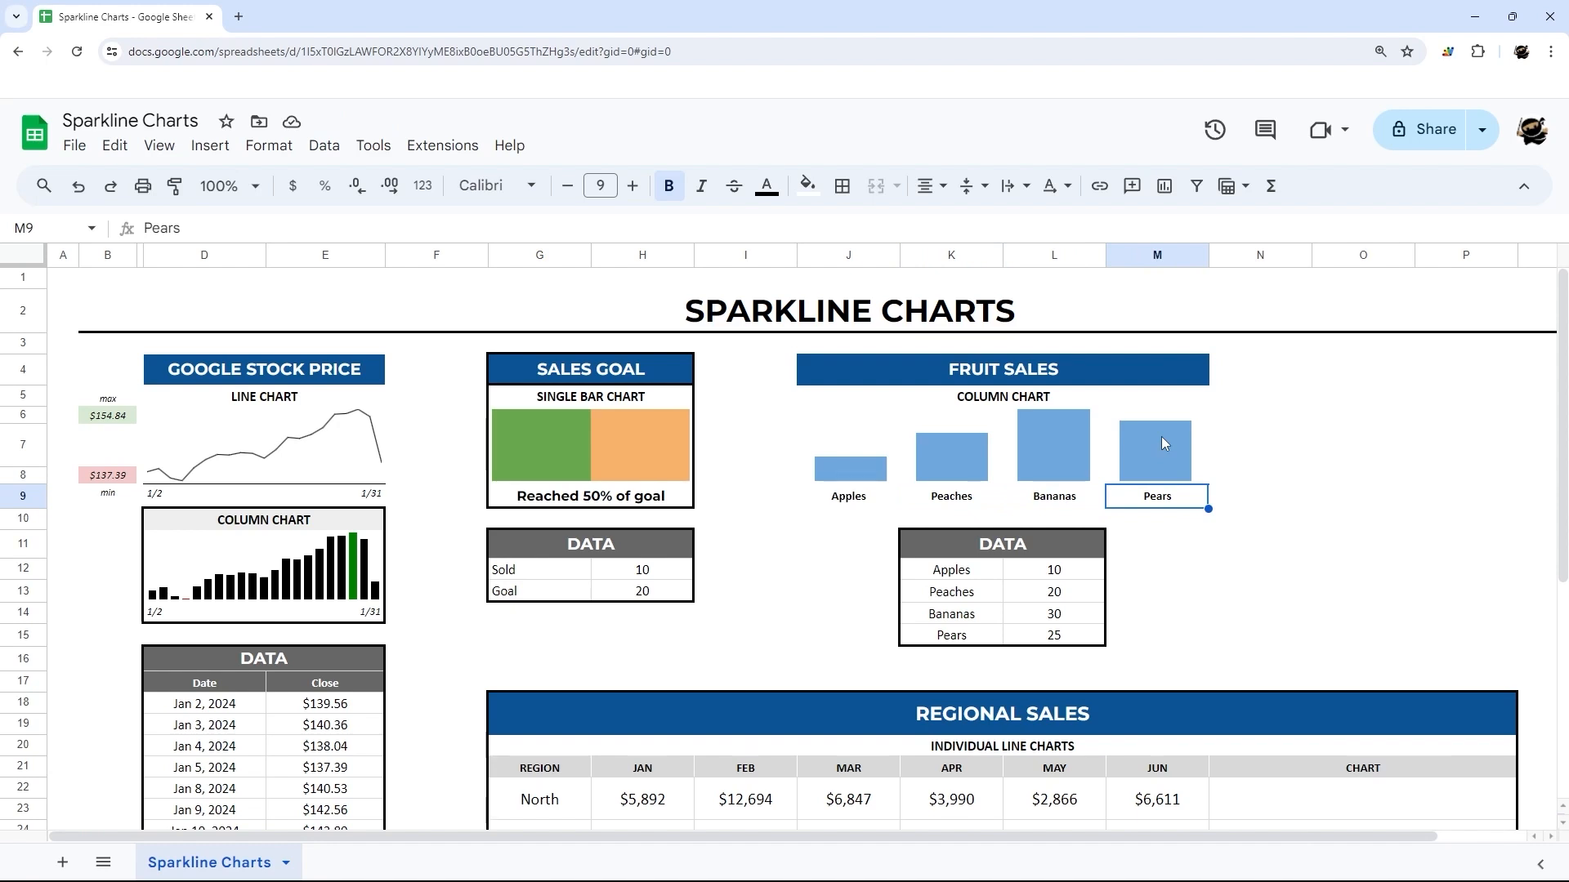
# - Try merging the Fruit Sales chart over J6:L8 only and compare its columns with the labels in row 9
pyautogui.click(1053, 461)
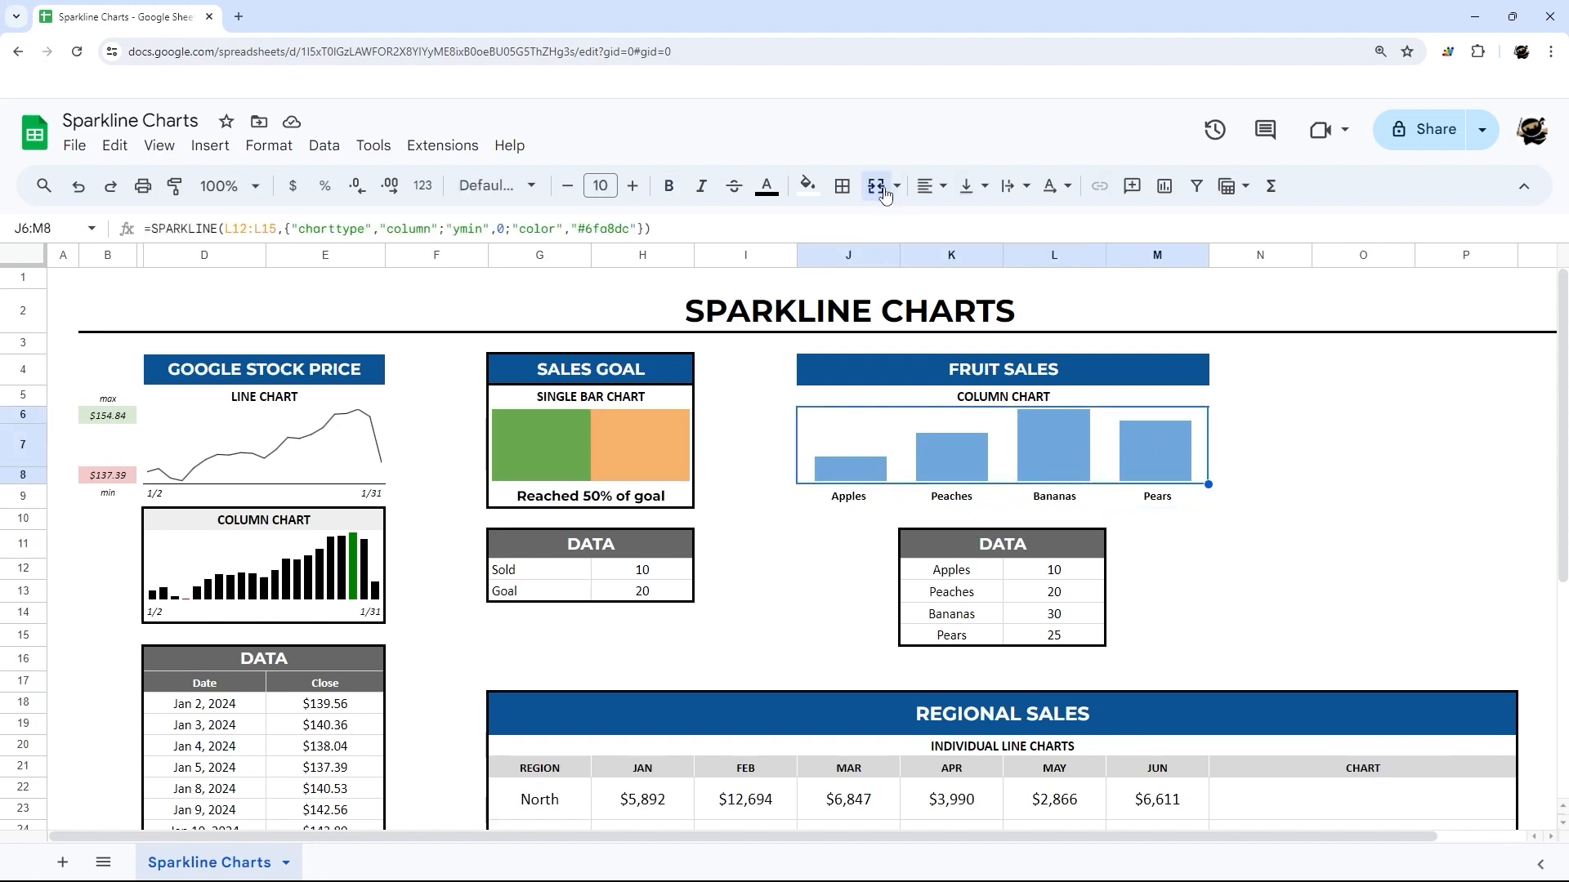
pyautogui.click(876, 186)
pyautogui.moveTo(1093, 441); pyautogui.dragTo(1079, 478)
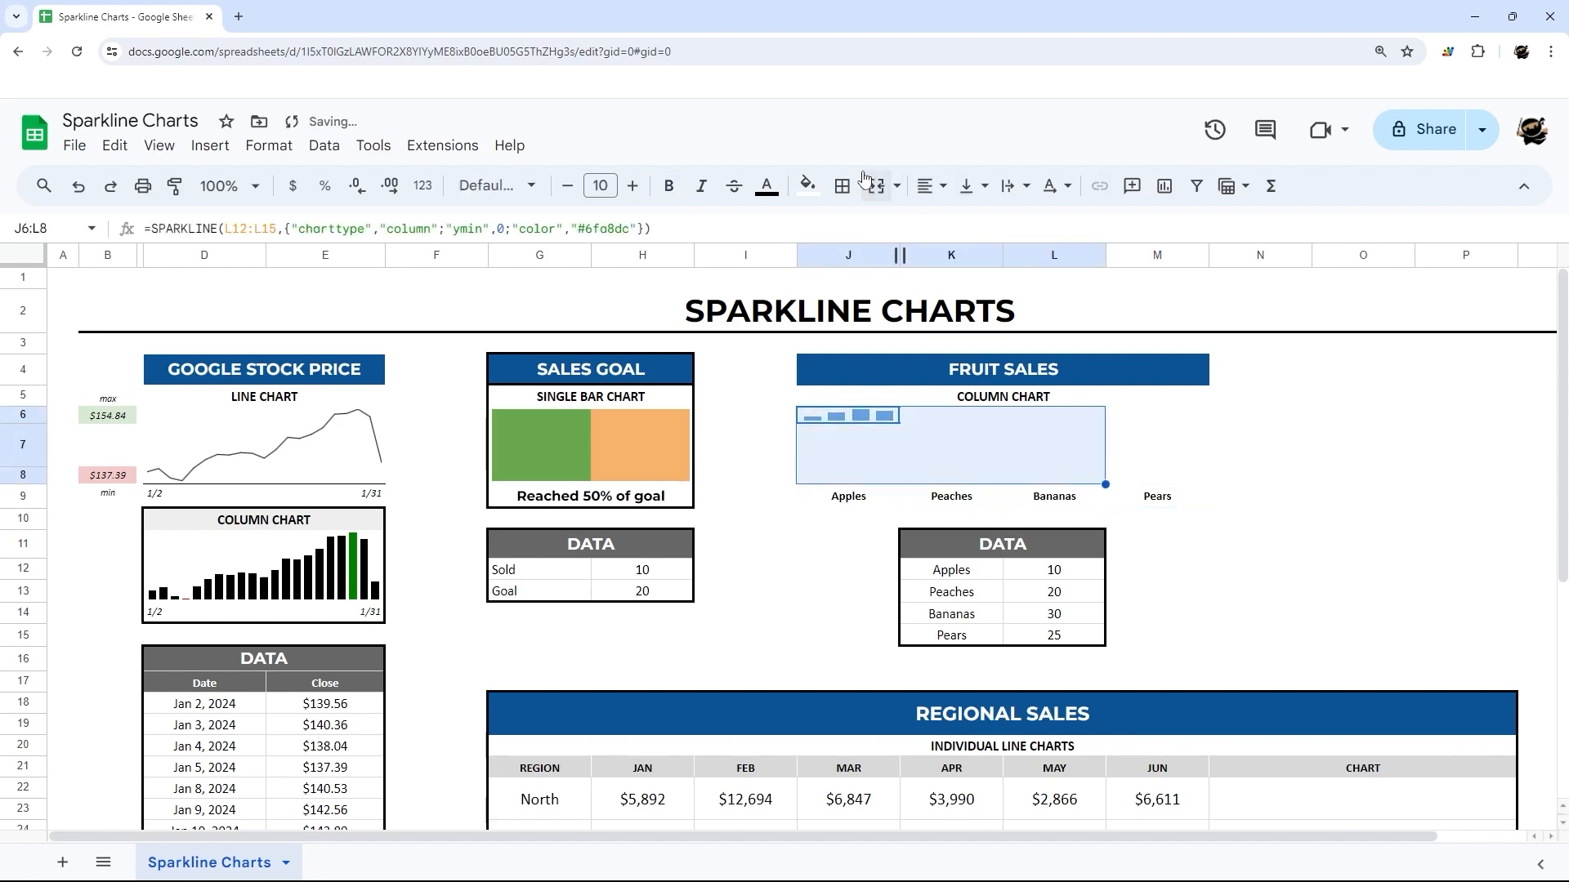
pyautogui.click(876, 186)
pyautogui.click(839, 502)
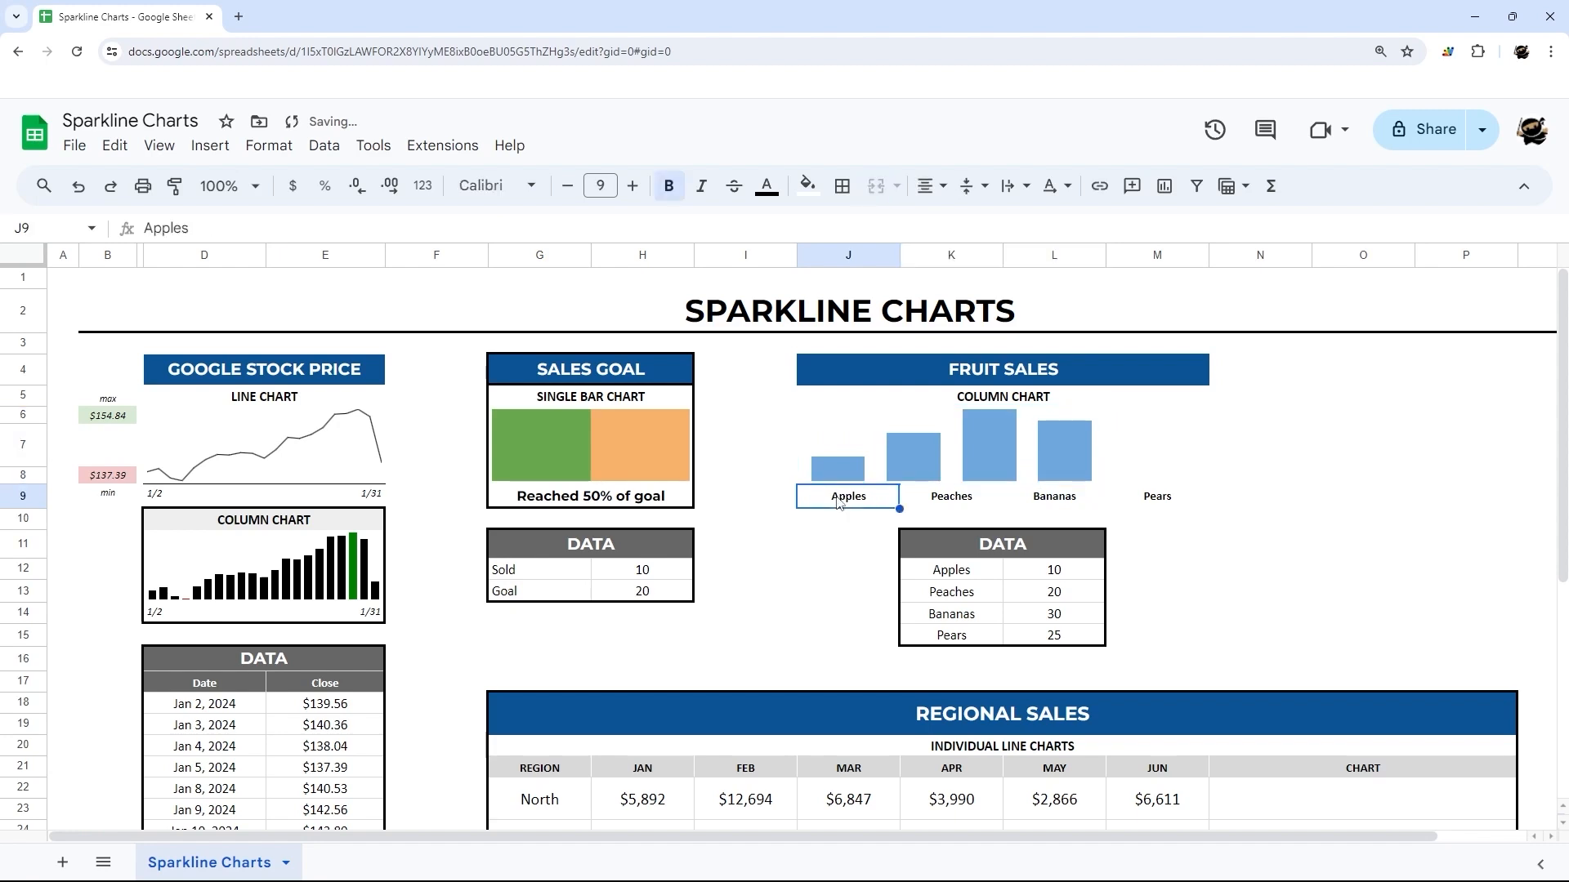
pyautogui.click(940, 505)
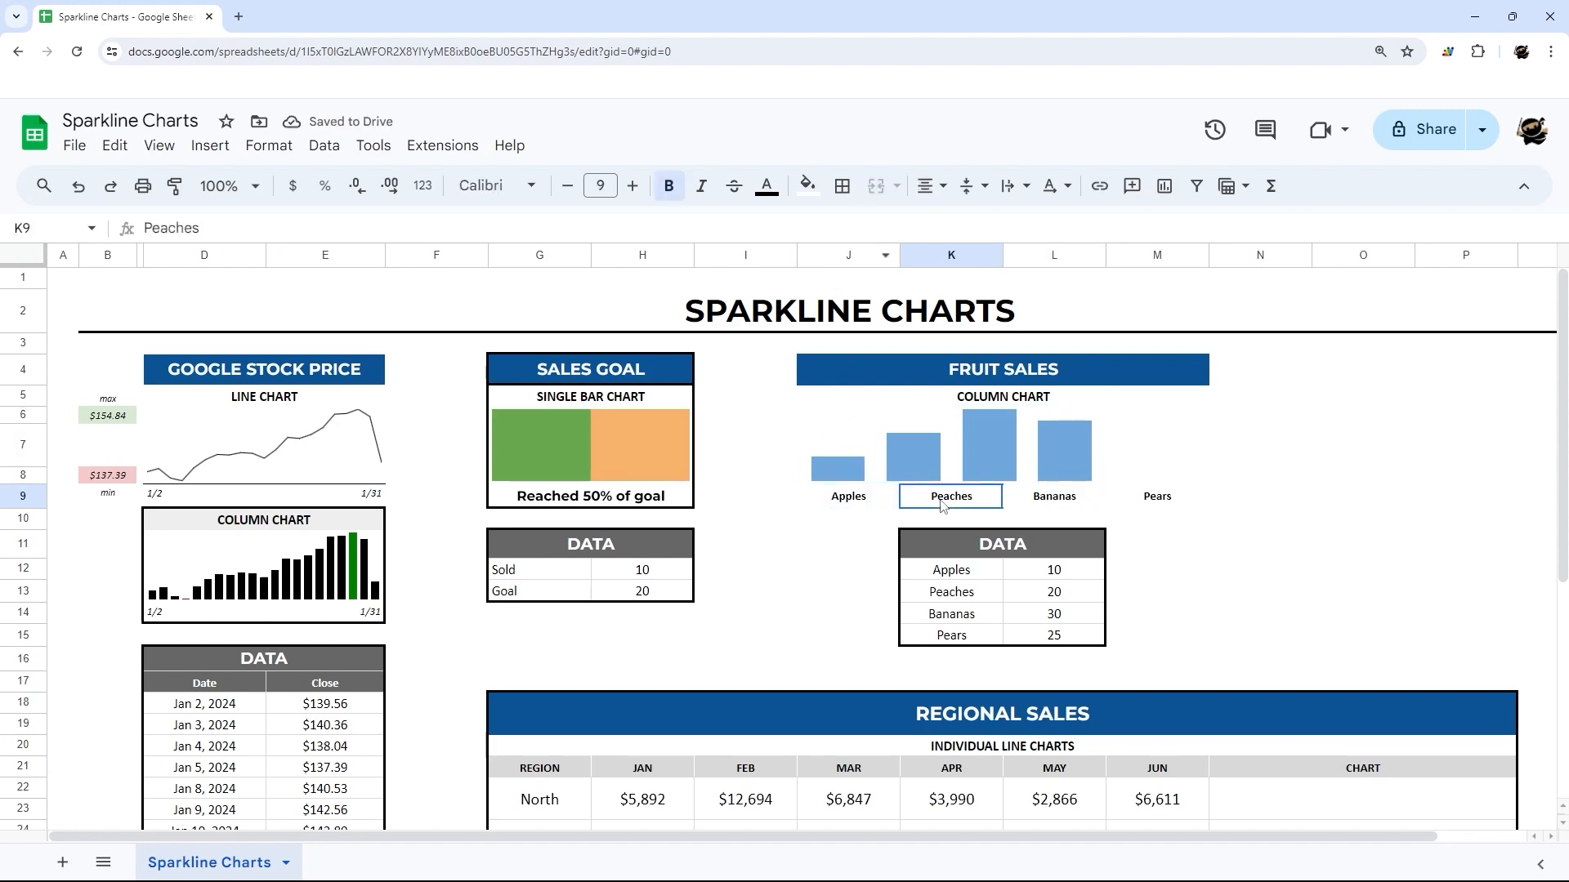
pyautogui.click(1050, 503)
# - Merge the Fruit Sales chart across J6:M8 again, and check columns J:M against the fruit names in K12:K15
pyautogui.moveTo(883, 427); pyautogui.dragTo(1190, 448)
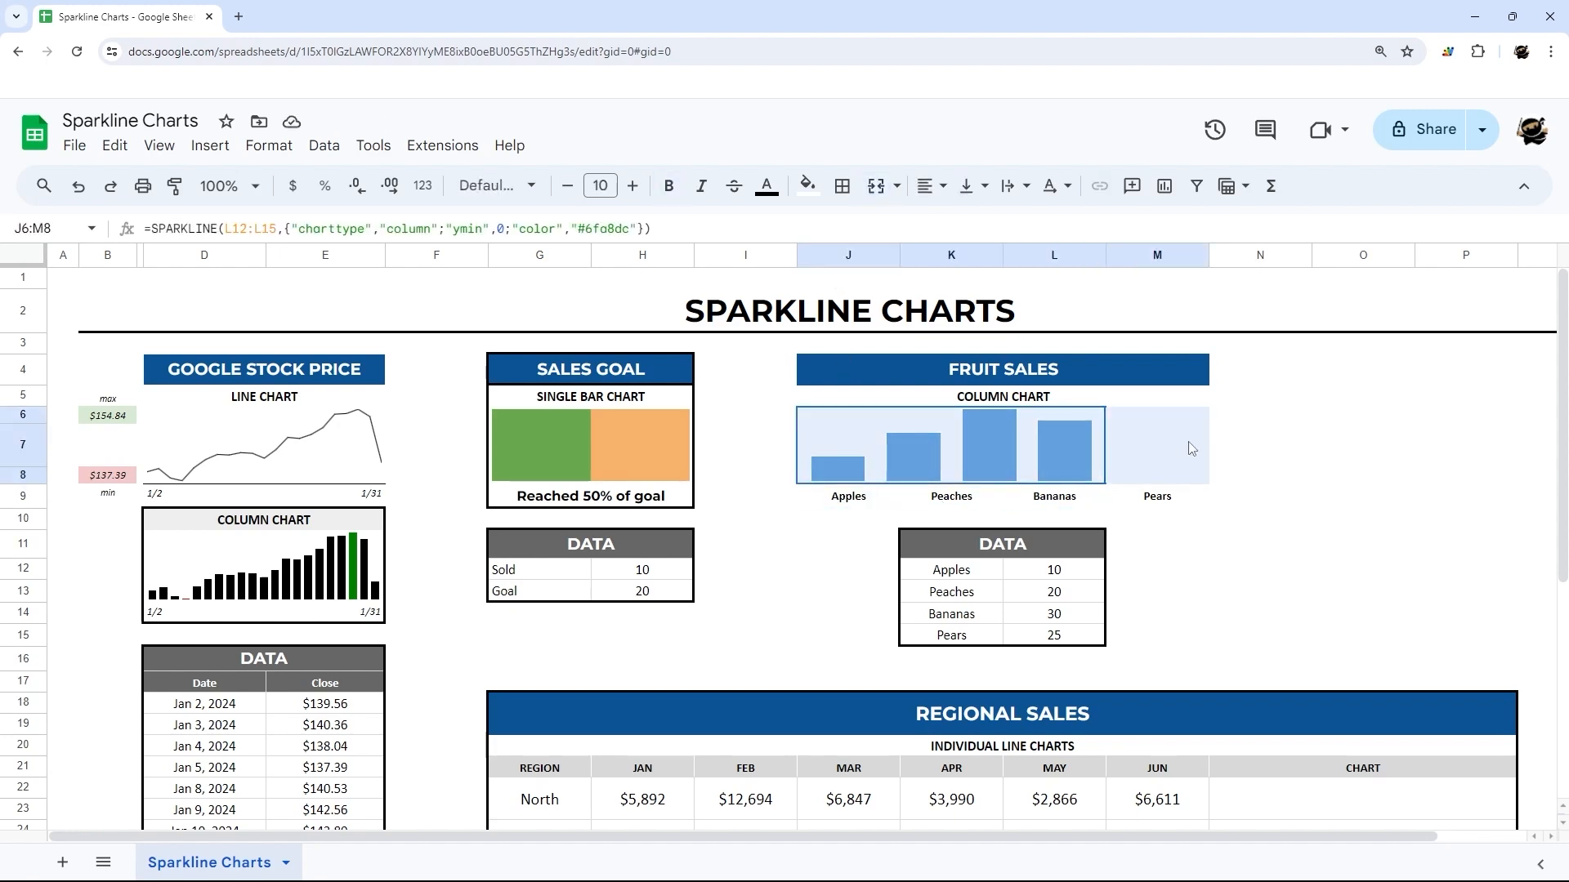
pyautogui.click(876, 186)
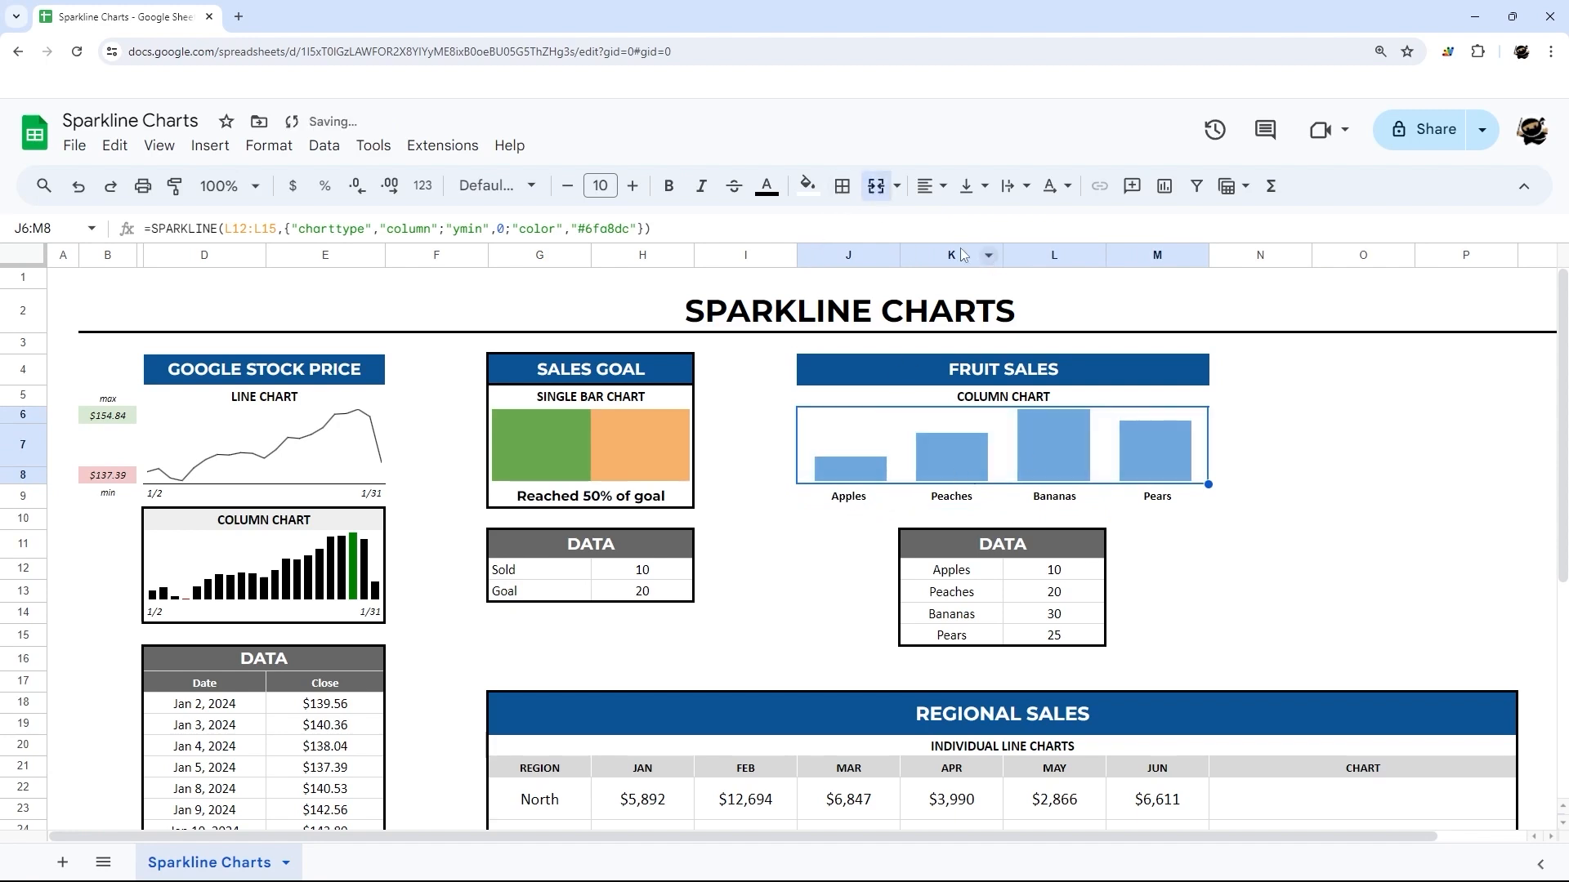
pyautogui.moveTo(848, 255); pyautogui.dragTo(1157, 255)
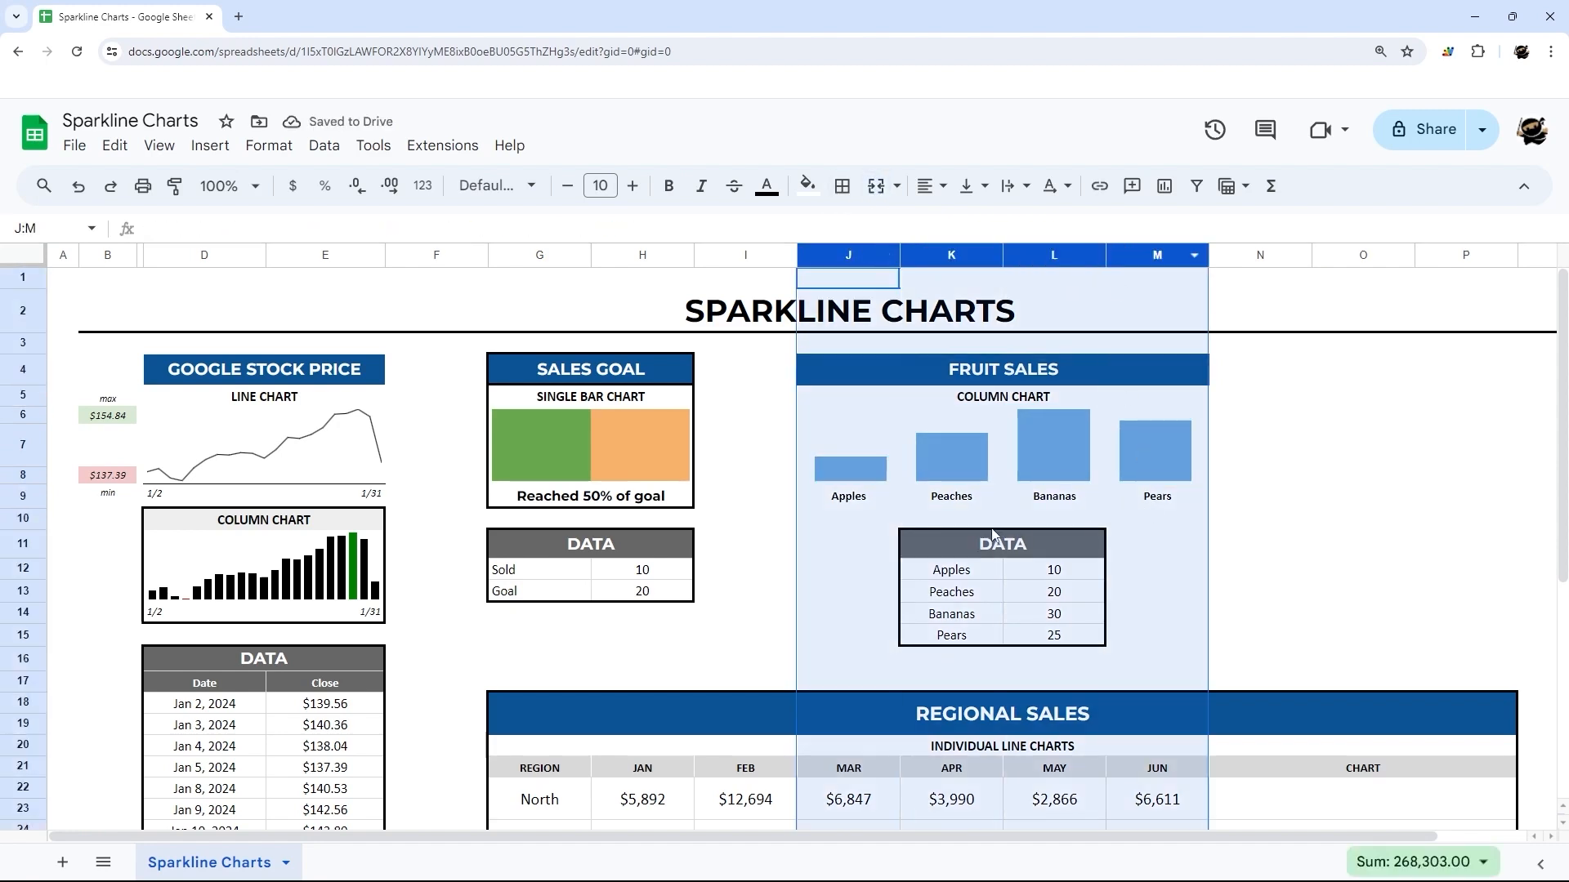
pyautogui.moveTo(972, 570); pyautogui.dragTo(972, 639)
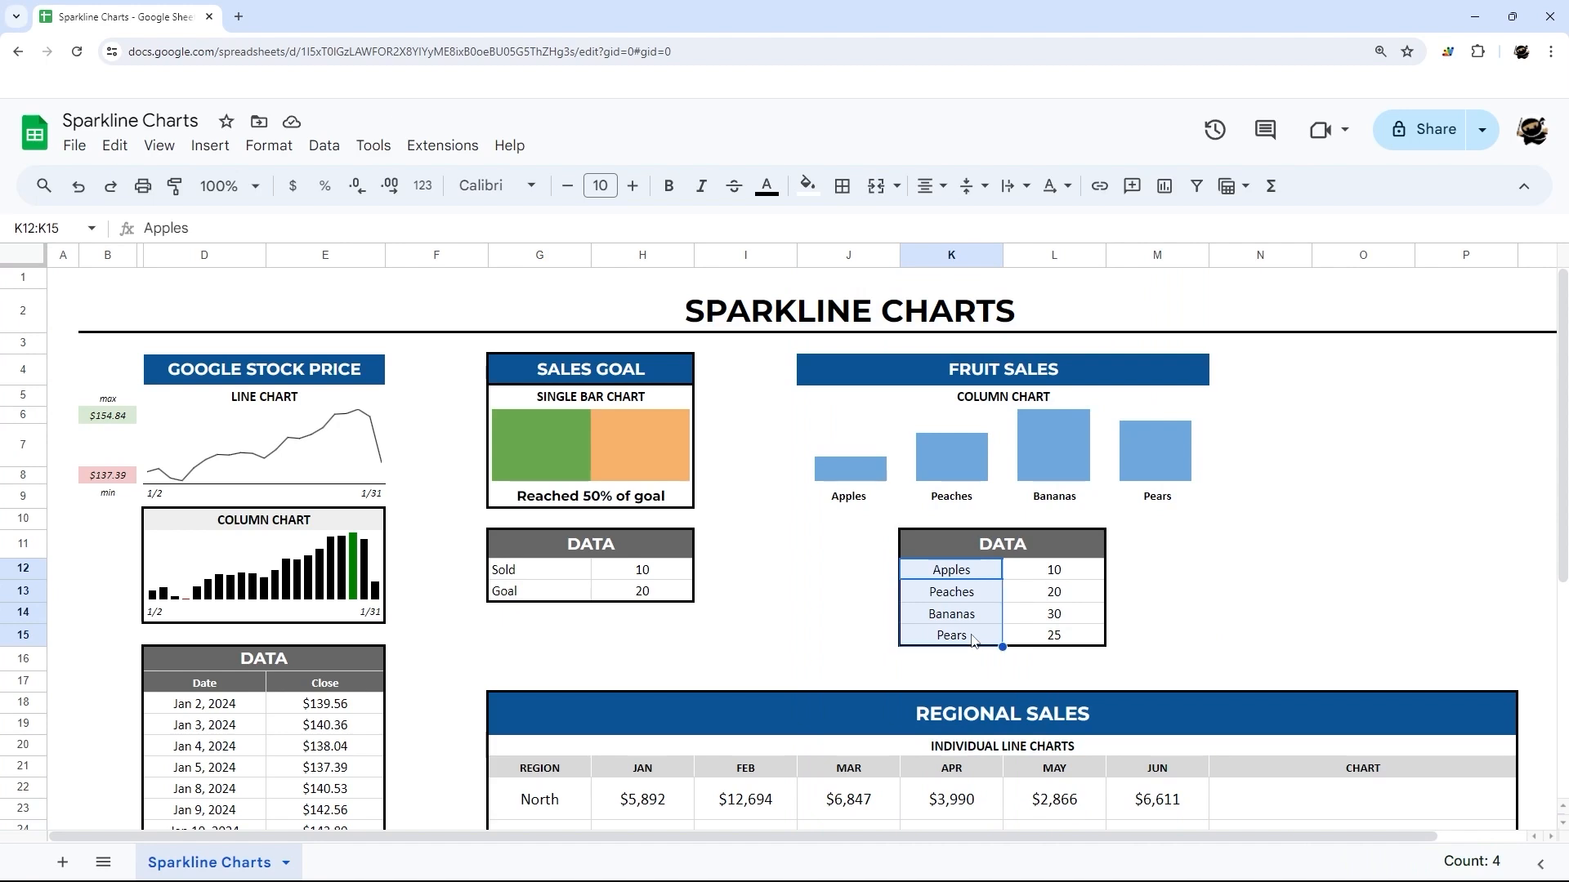
pyautogui.moveTo(1113, 500); pyautogui.dragTo(869, 515)
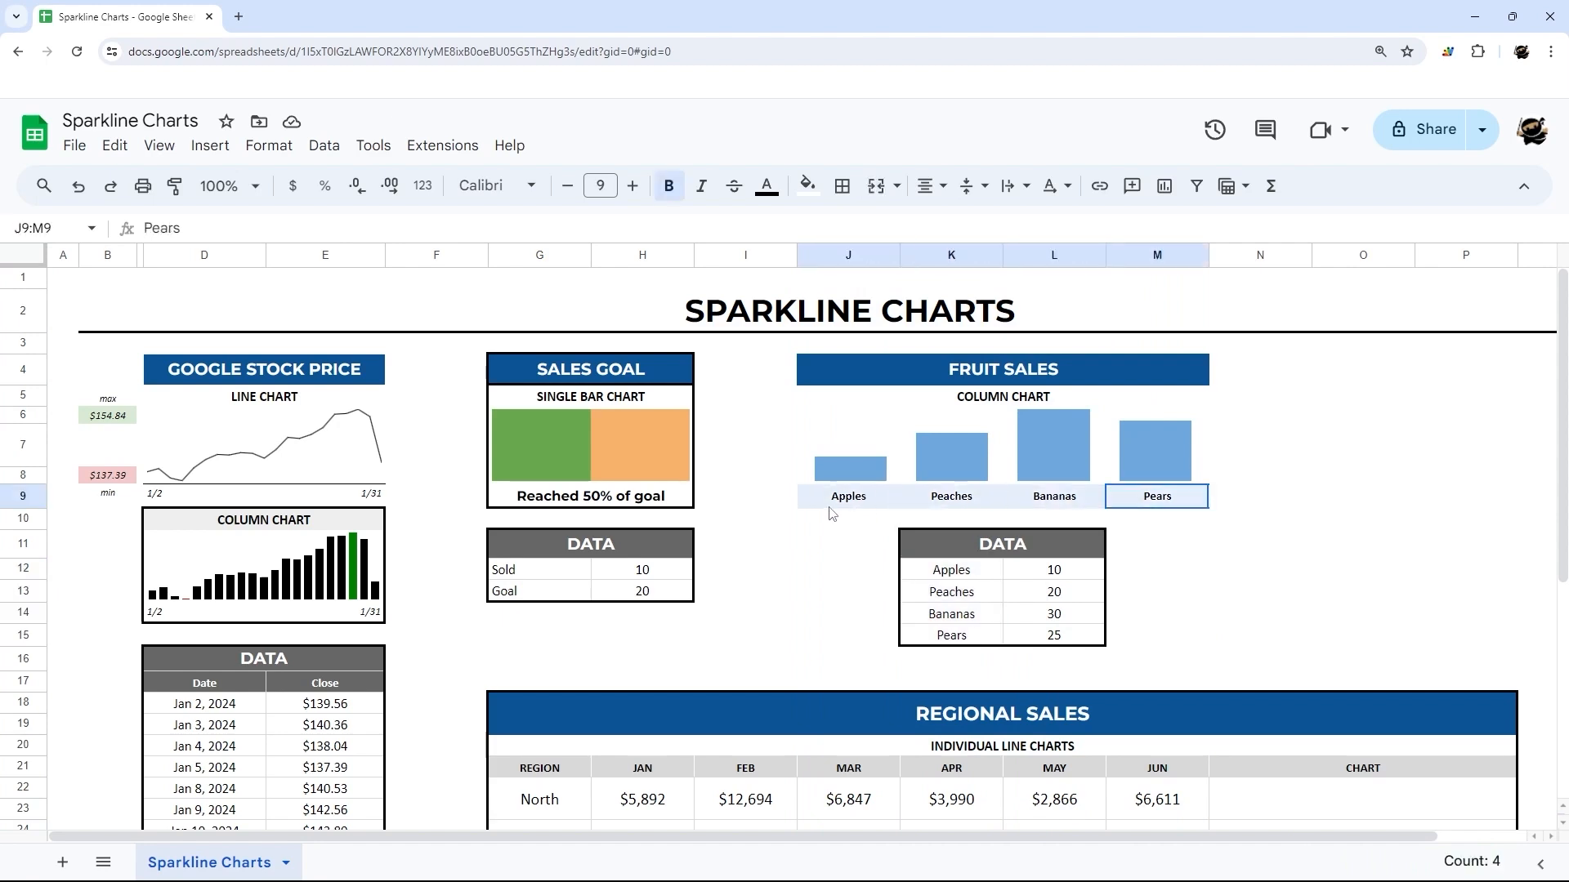
pyautogui.click(1234, 527)
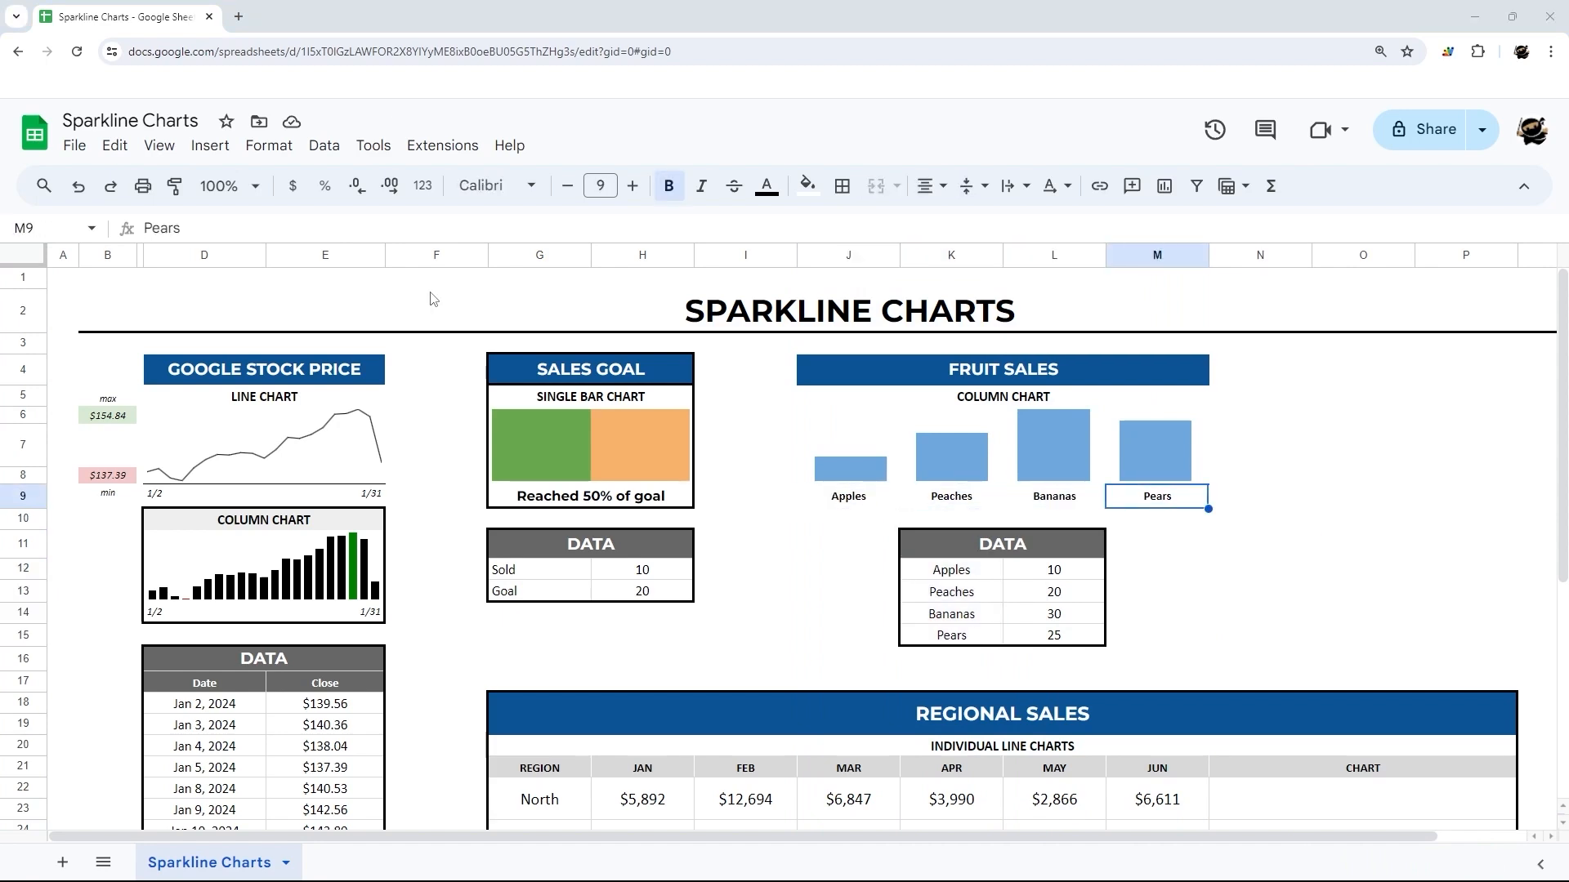
# - Enter =SPARKLINE(H22:M23) in the North row's chart cell of the Regional Sales table
pyautogui.scroll(-4, 1062, 491)
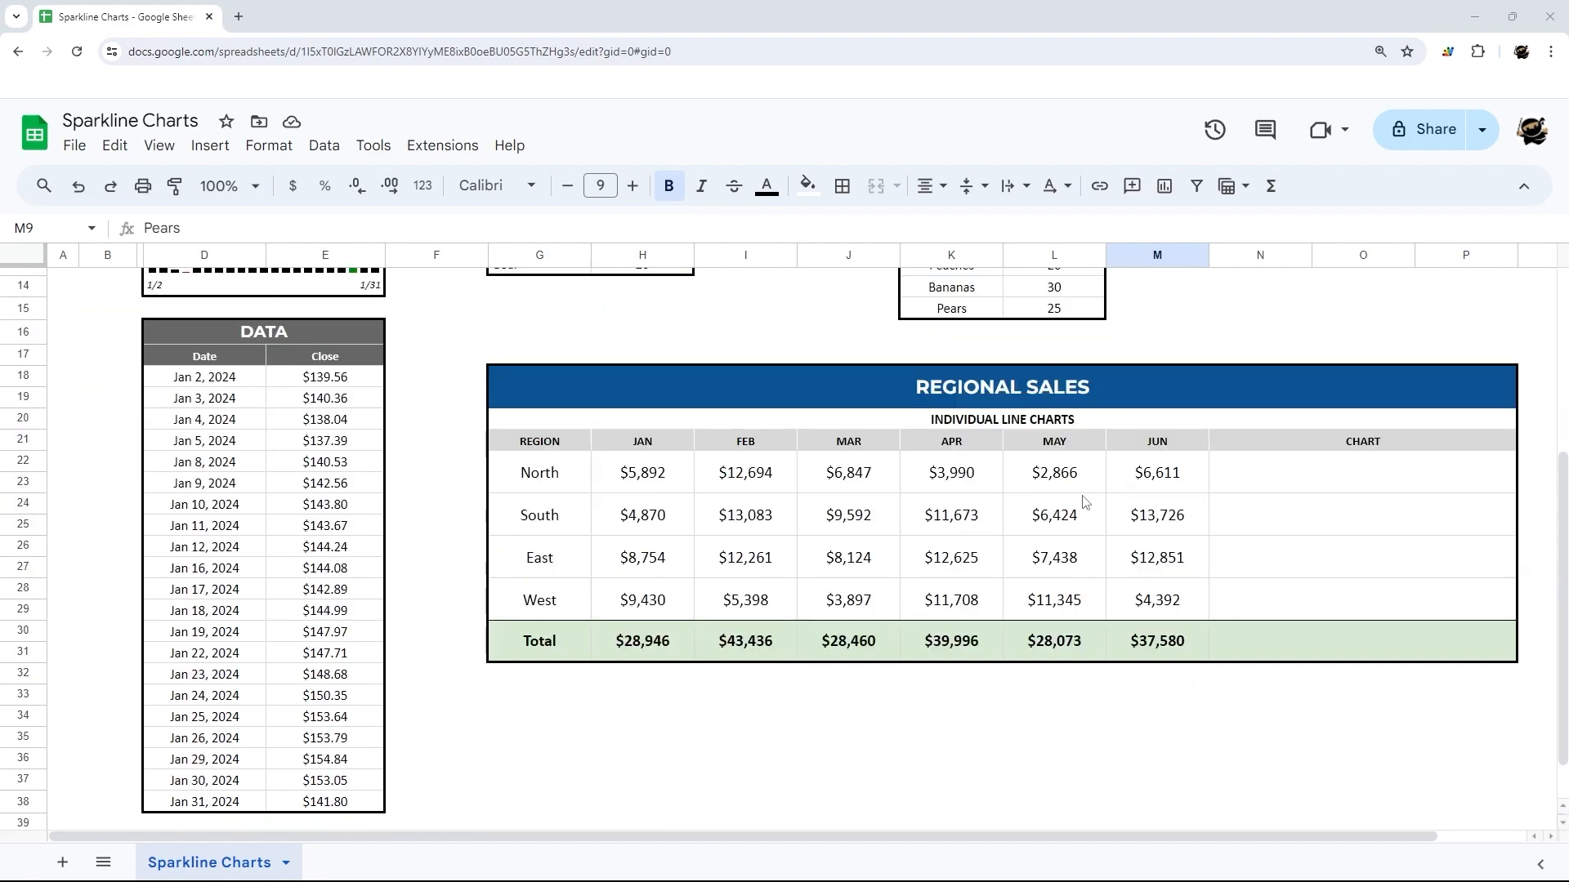
pyautogui.click(1213, 424)
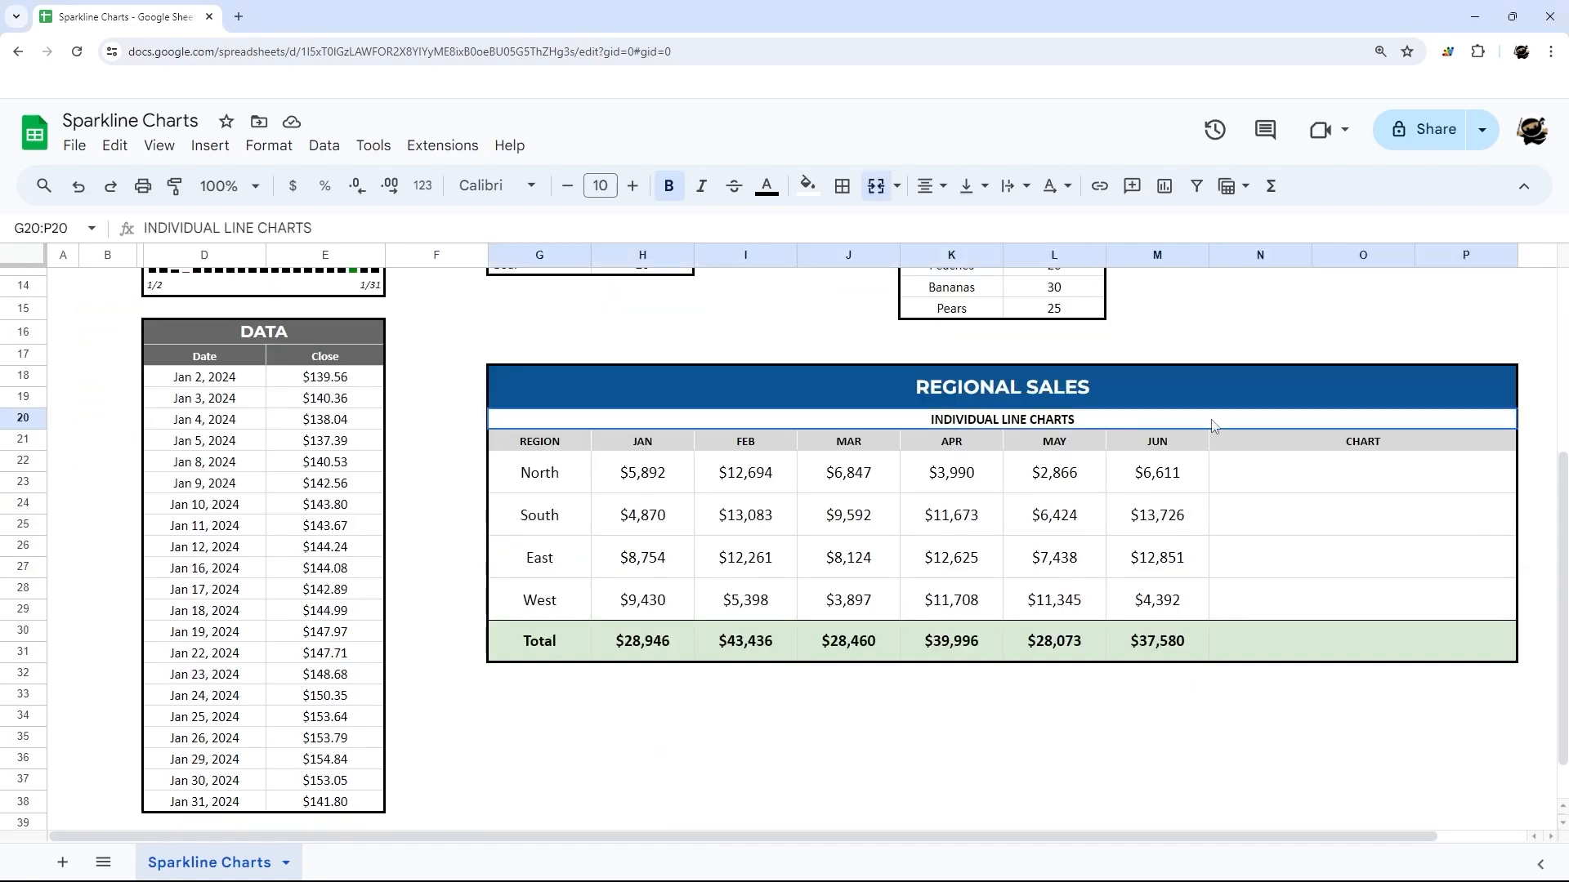
pyautogui.click(1303, 475)
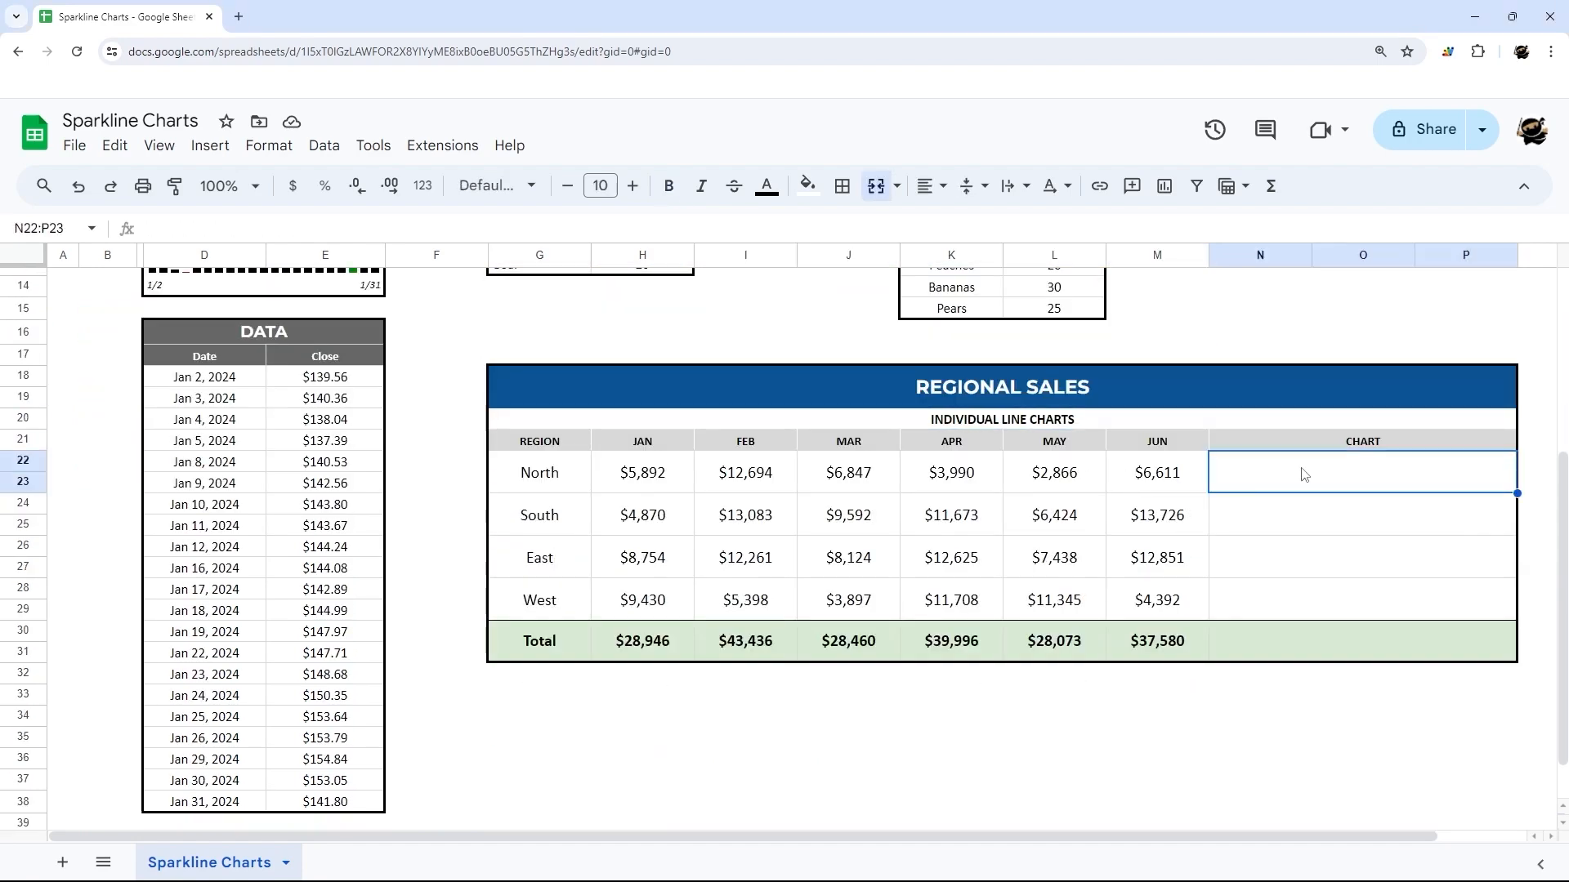
pyautogui.write('=spar')
pyautogui.press('Tab')
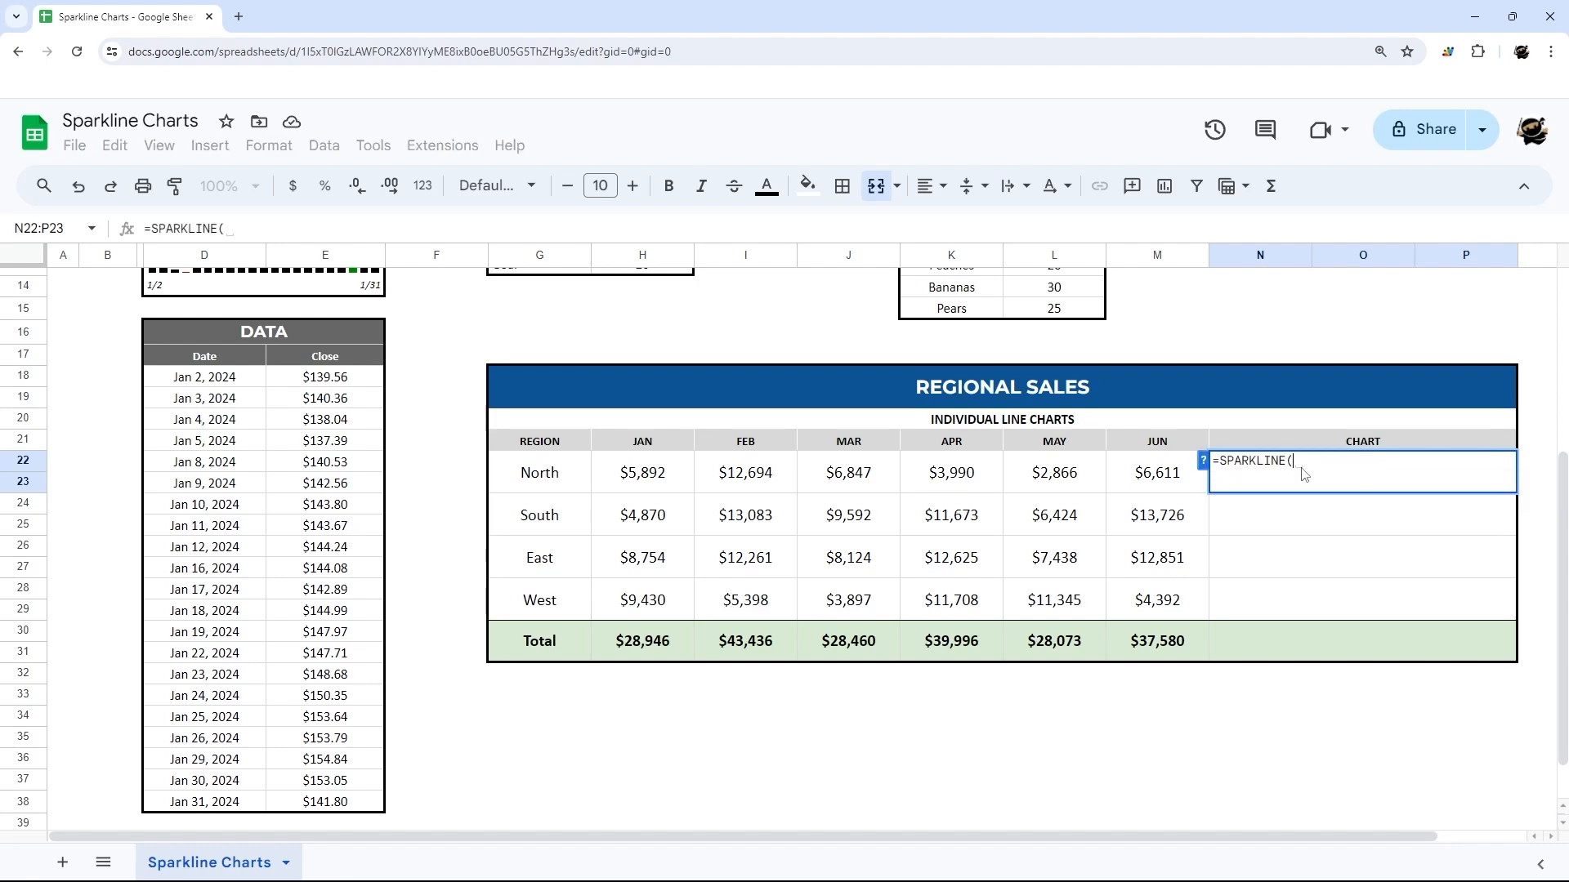
pyautogui.moveTo(625, 478); pyautogui.dragTo(1142, 472)
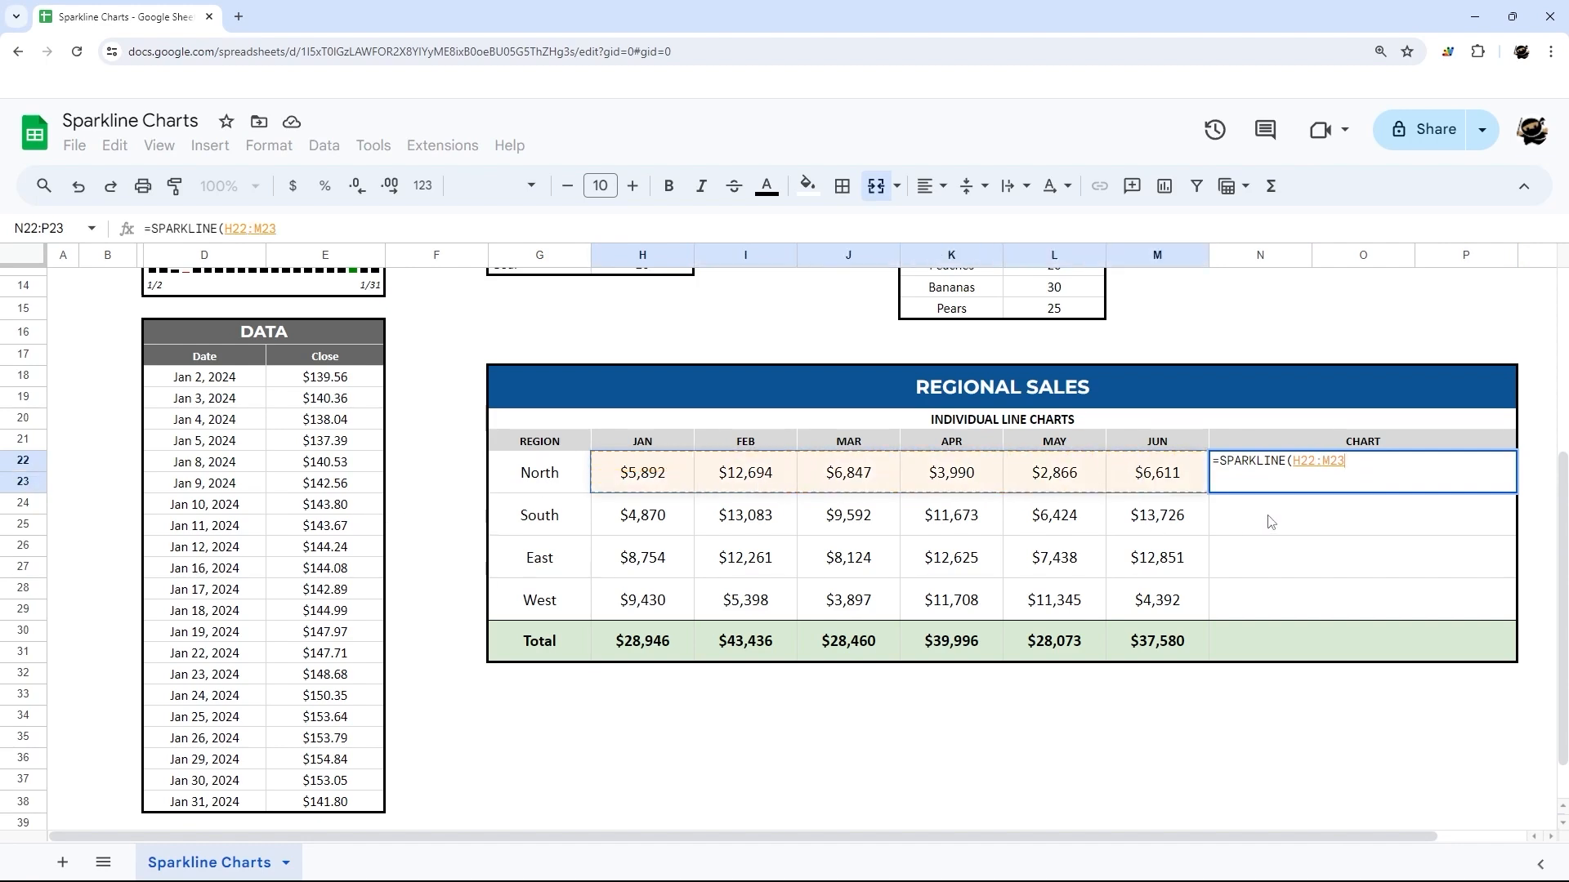
pyautogui.write(')')
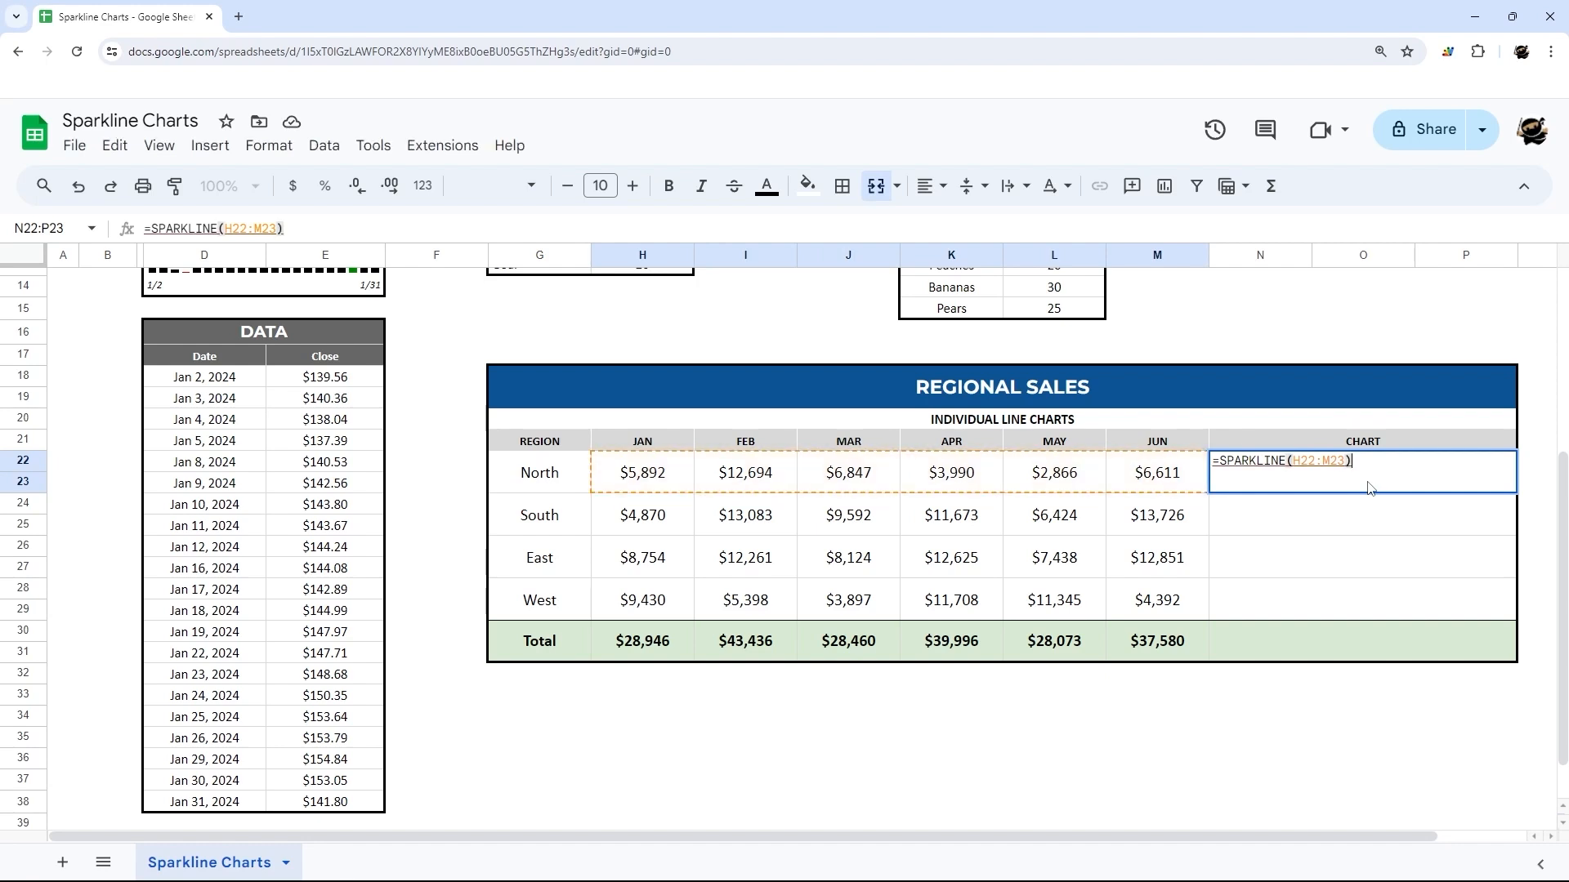
pyautogui.press('Return')
pyautogui.moveTo(1371, 488)
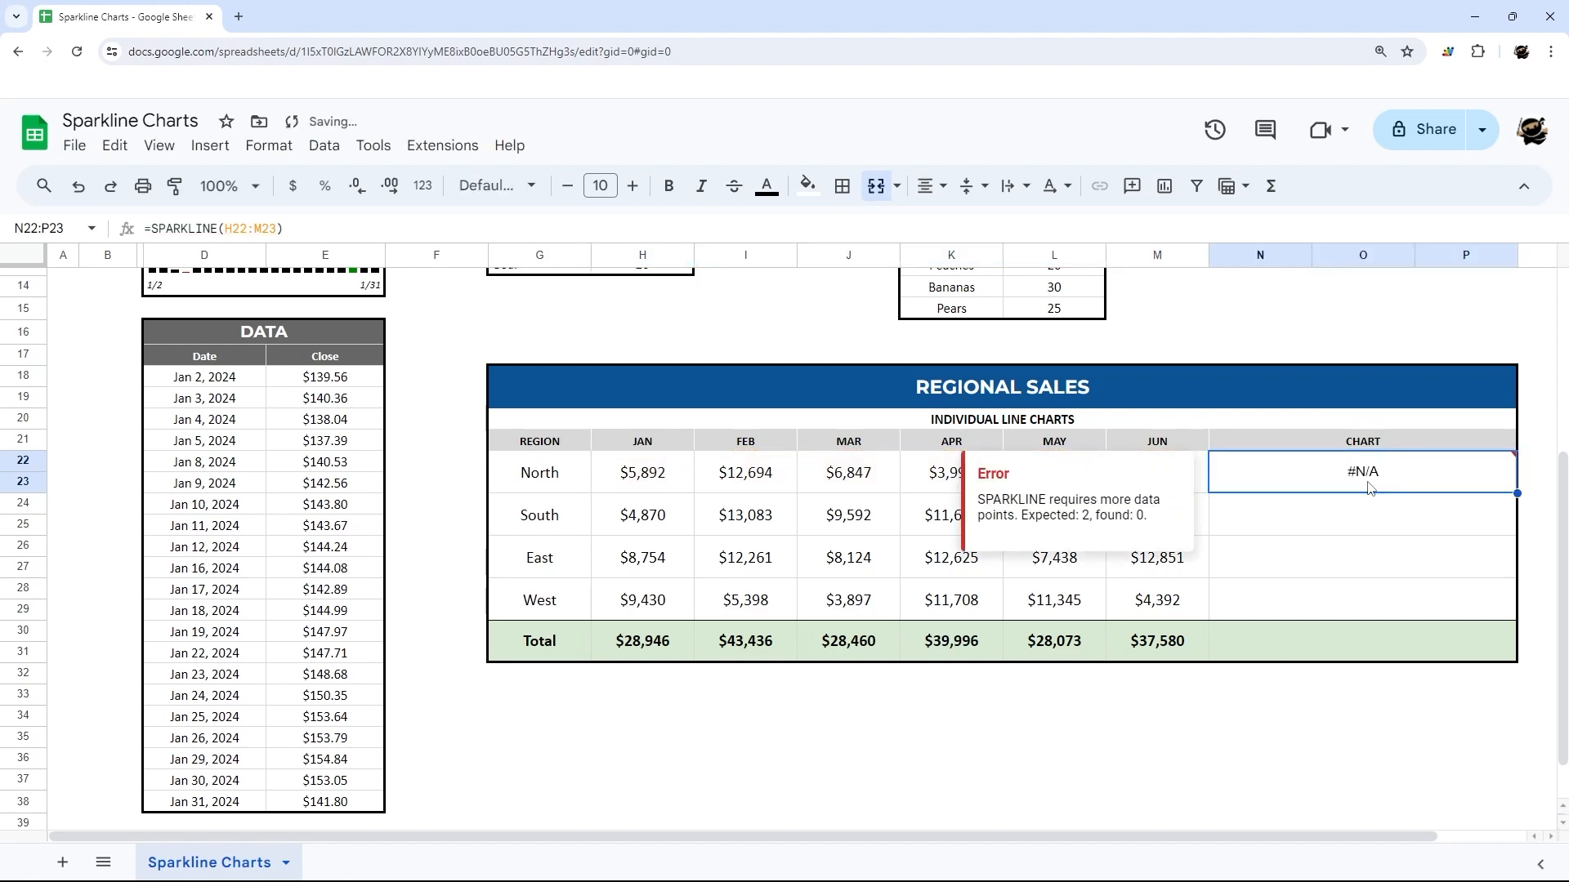
# - Correct the North sparkline's data range to H22:M22
pyautogui.doubleClick(1360, 460)
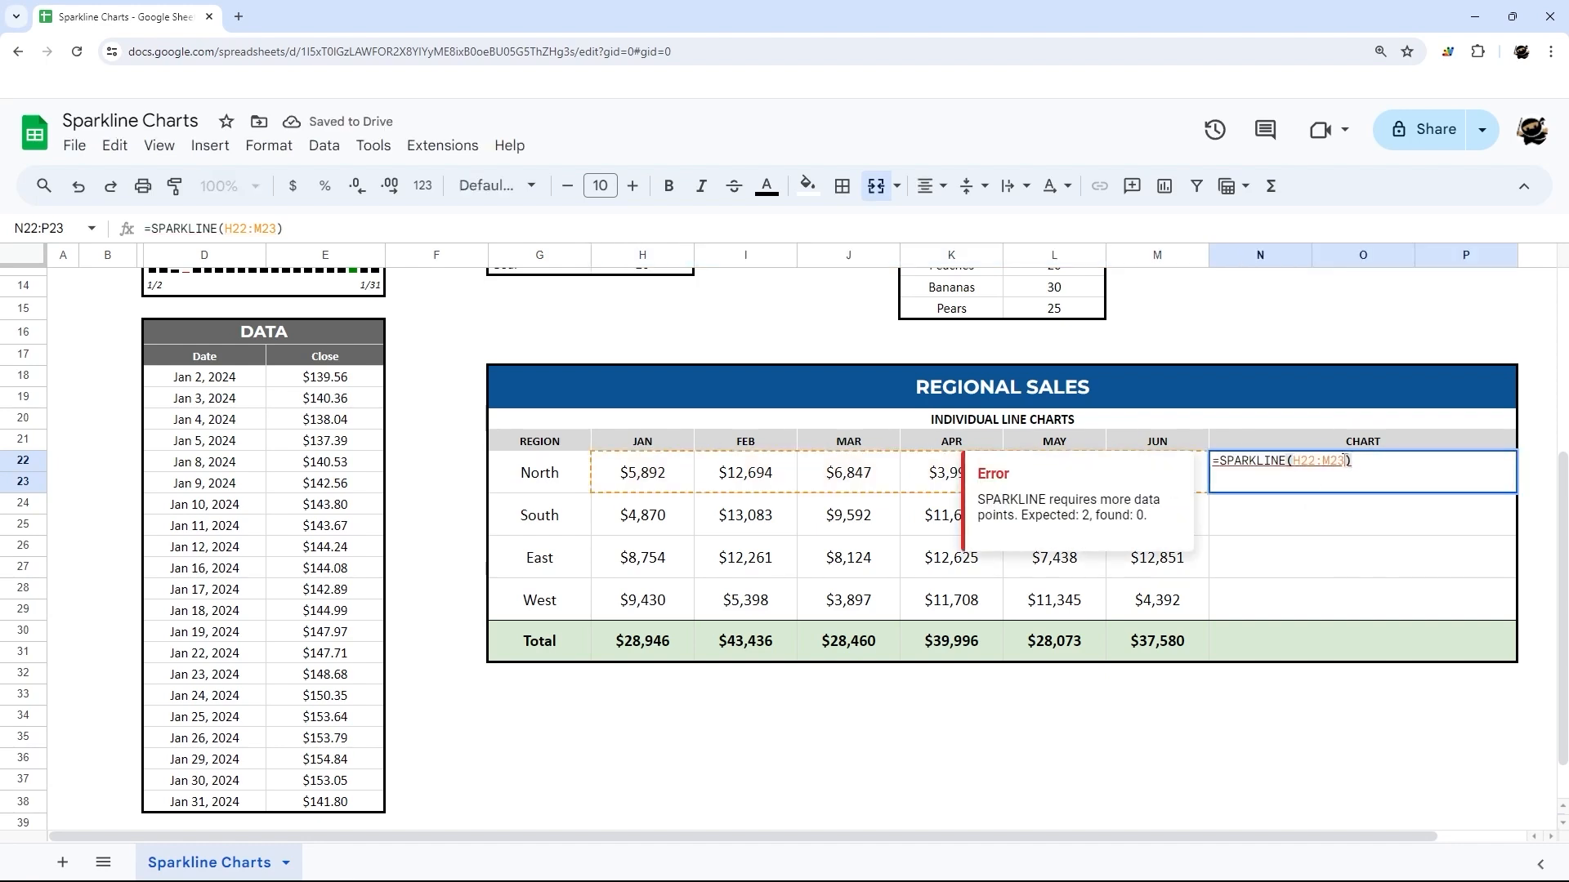
pyautogui.press('BackSpace')
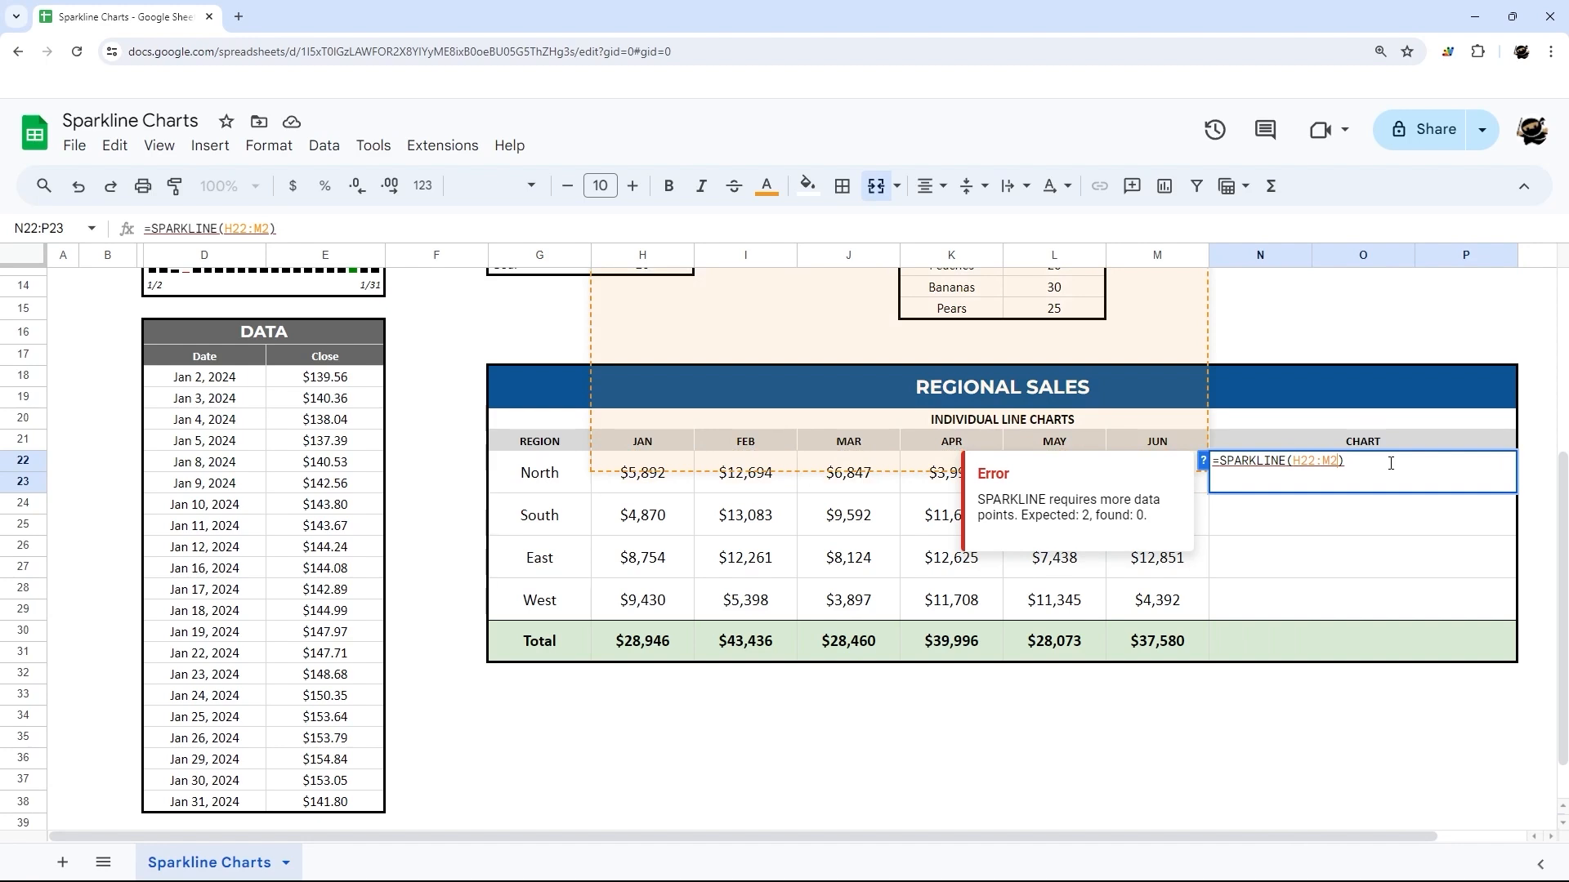
pyautogui.write('2')
pyautogui.press('Return')
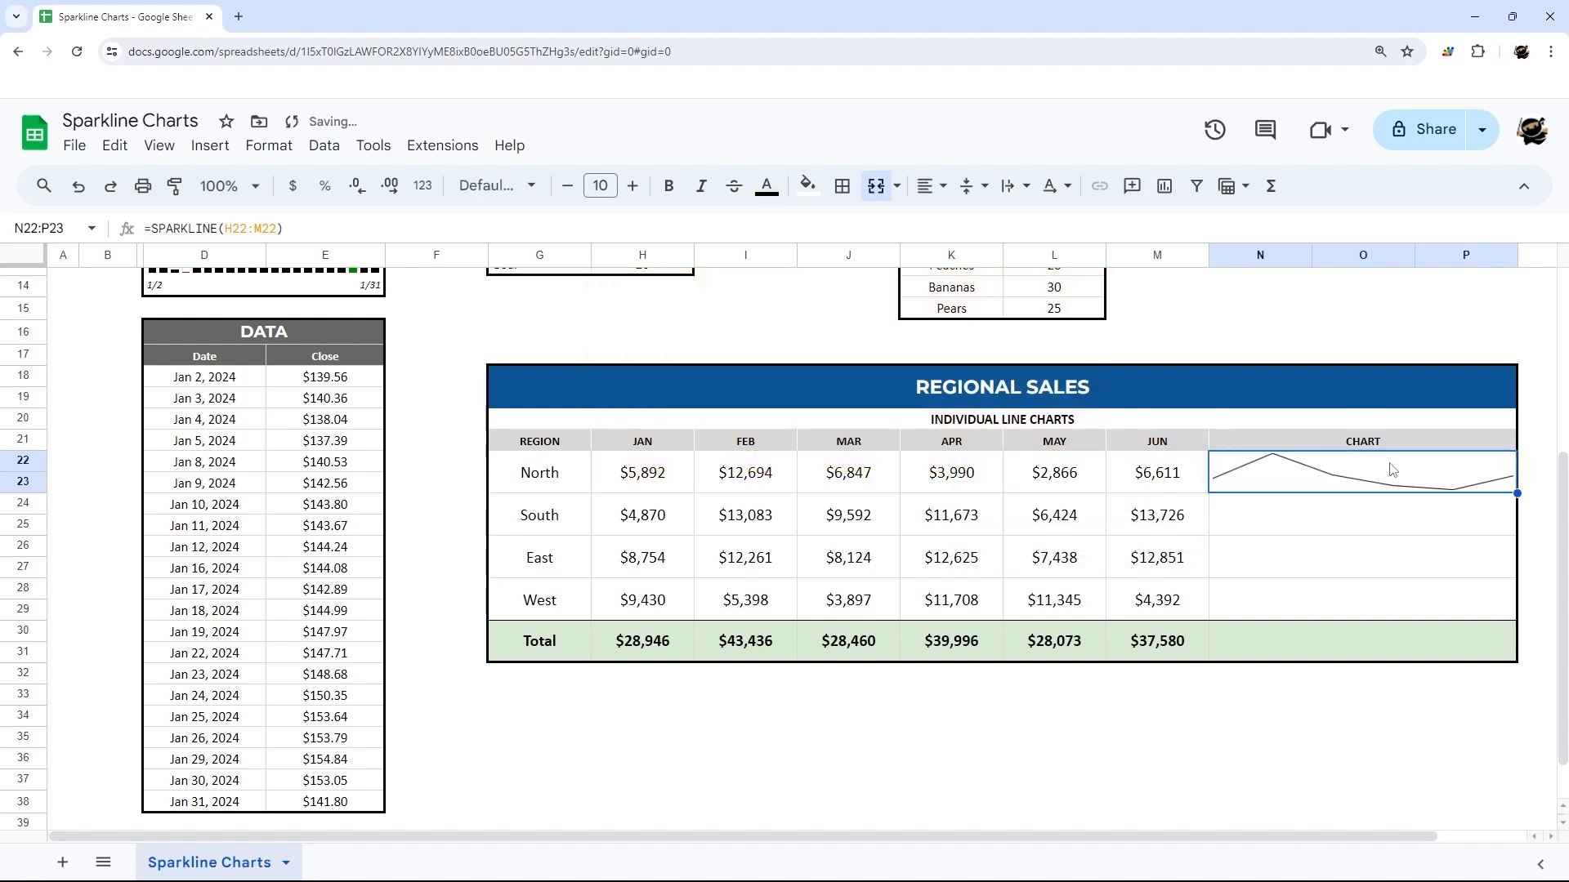
# - Check the data range in the North sparkline formula against the region's January to June values
pyautogui.click(277, 229)
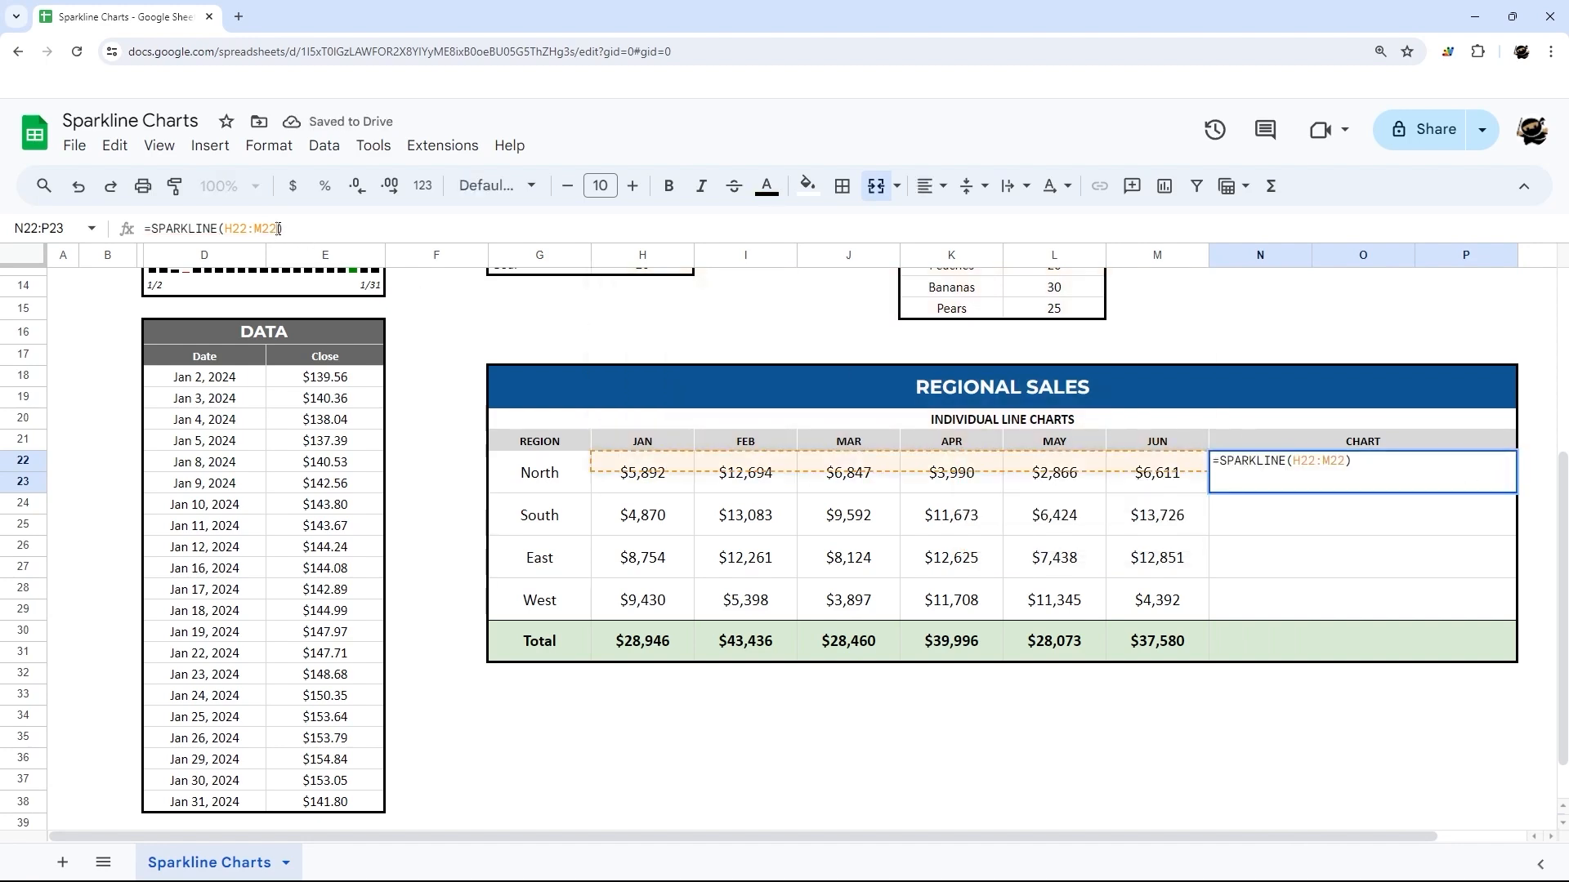
pyautogui.moveTo(278, 229); pyautogui.dragTo(226, 229)
pyautogui.press('Return')
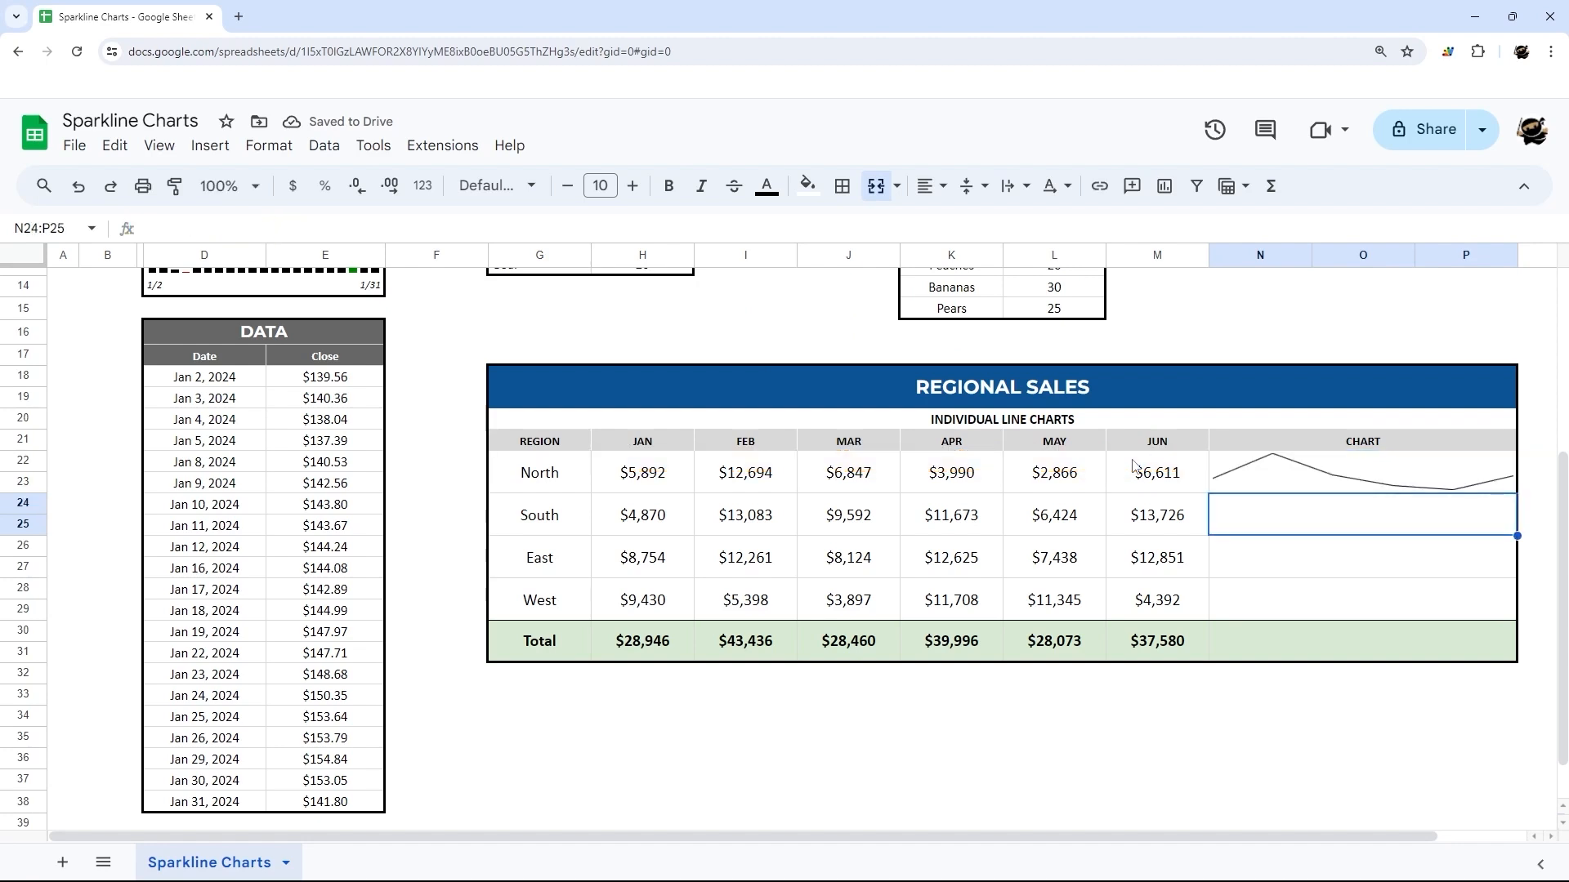
pyautogui.click(1270, 485)
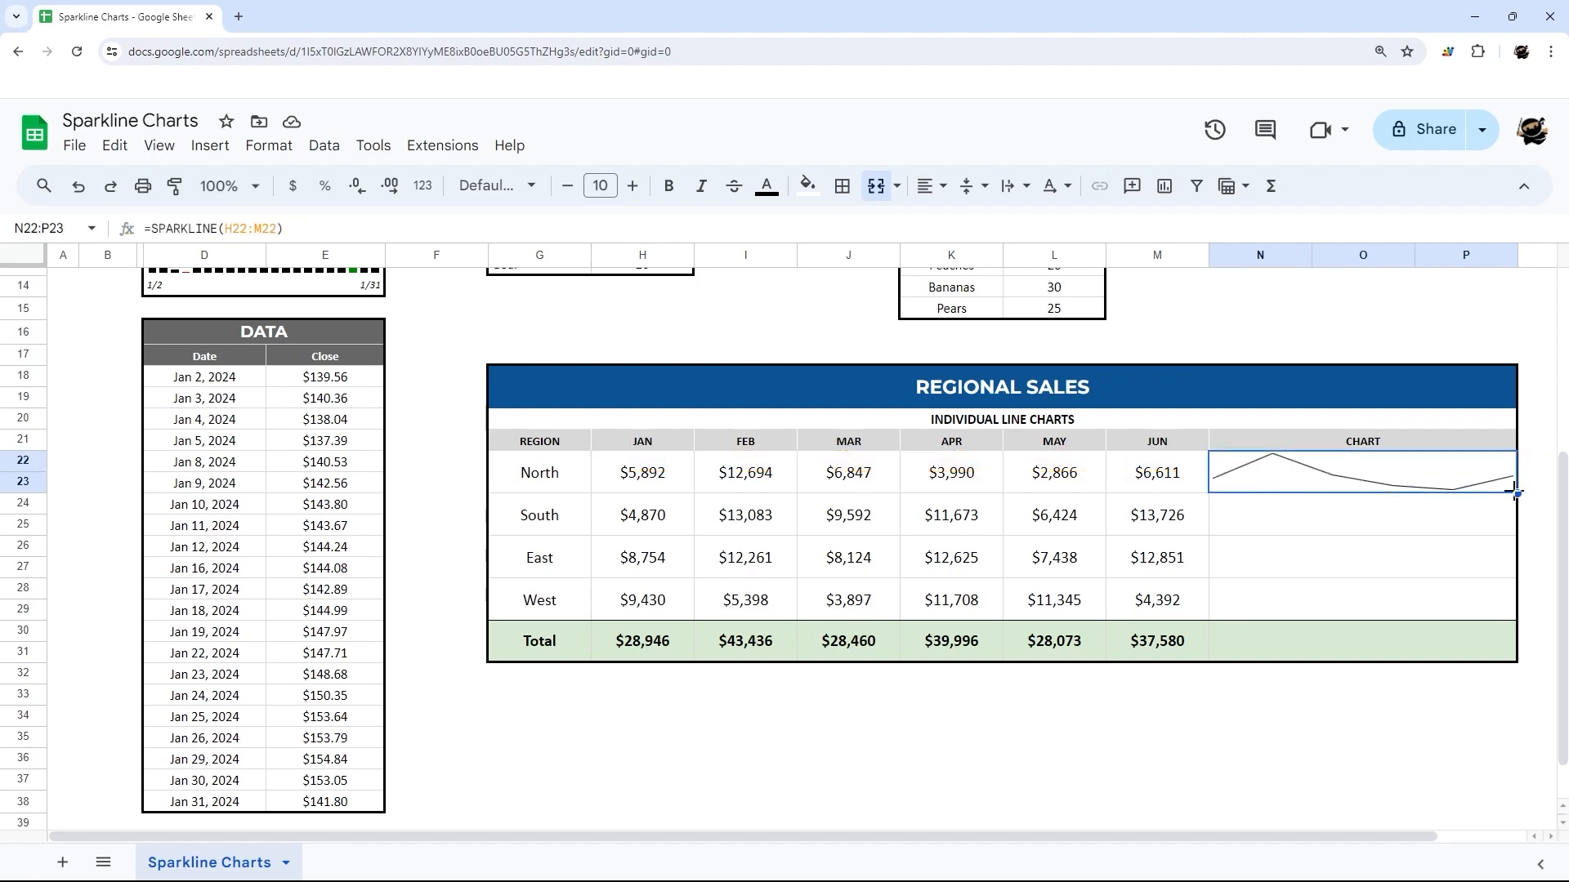
pyautogui.moveTo(627, 484); pyautogui.dragTo(1155, 479)
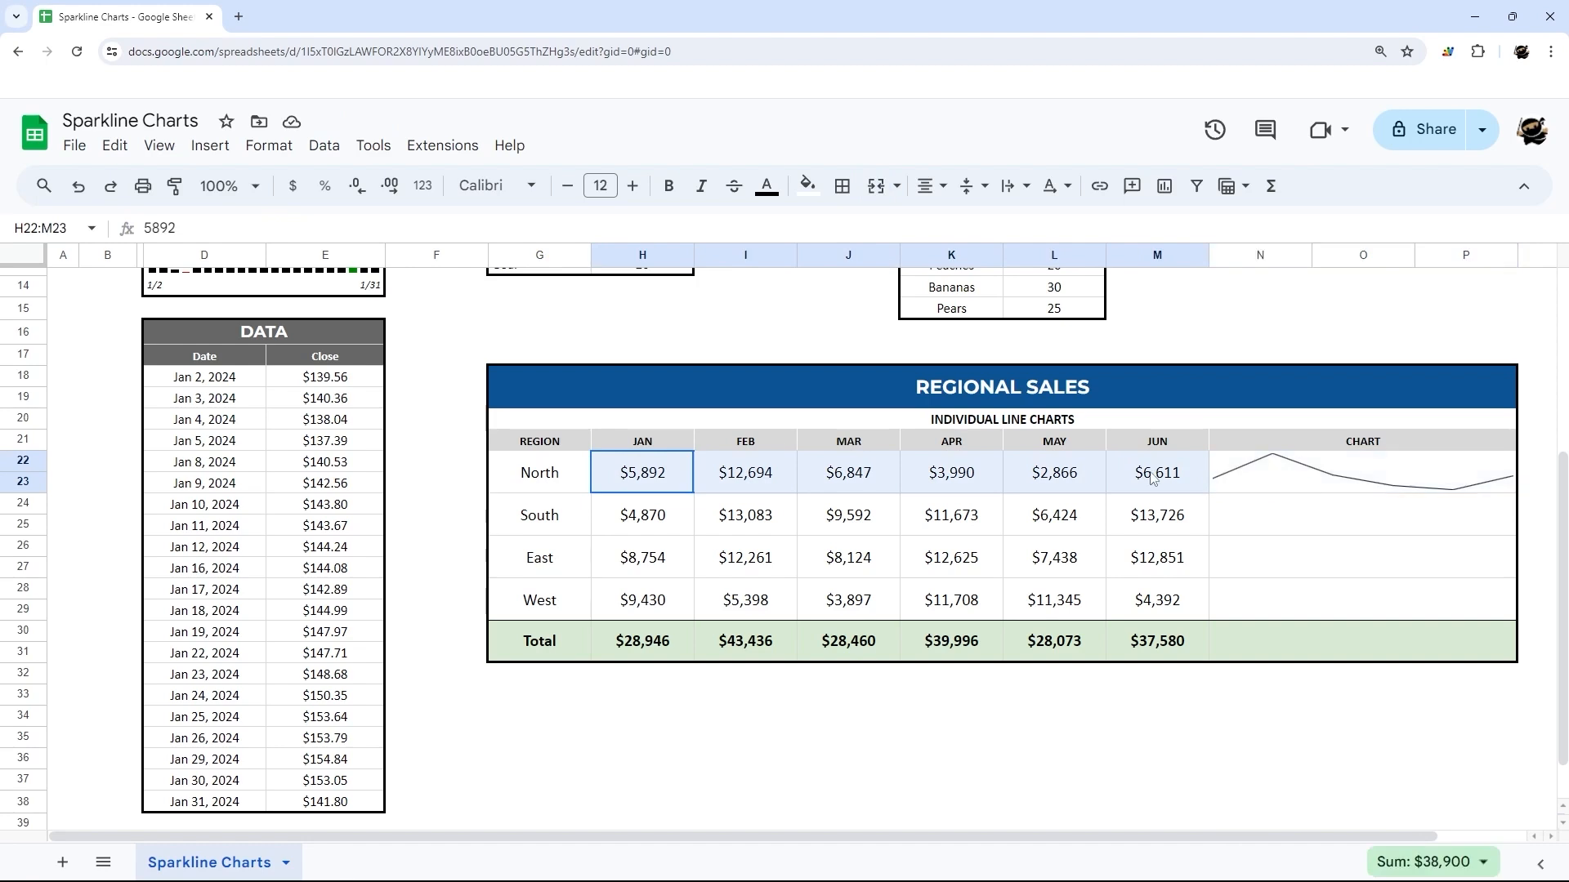
pyautogui.click(1325, 480)
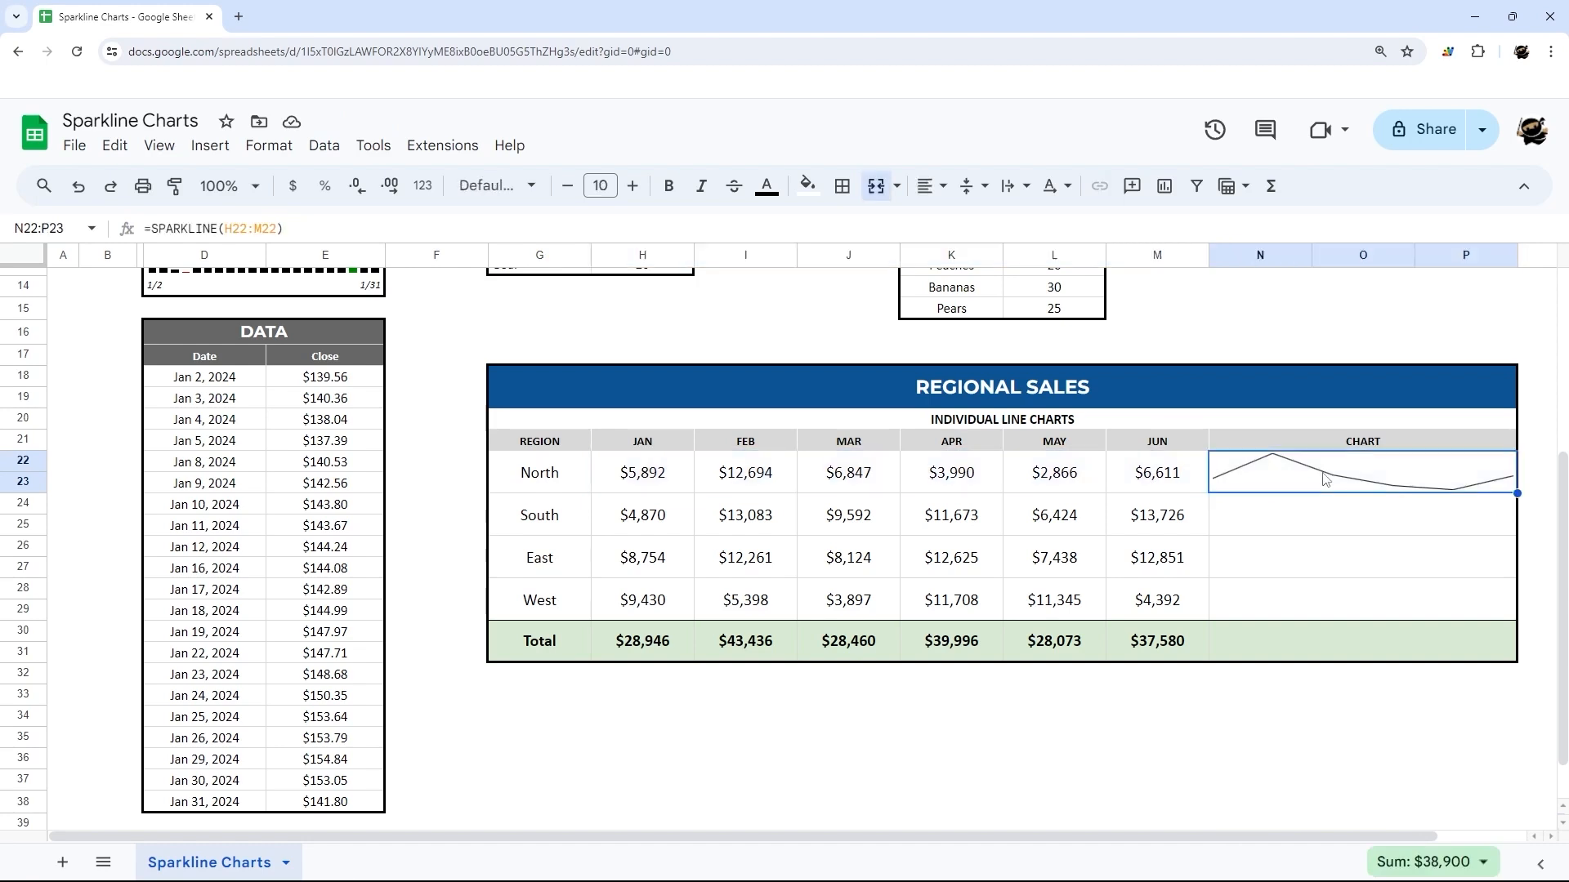
# - Add the options {"charttype","line";"color","green";"linewidth",2} to the North sparkline formula
pyautogui.click(280, 229)
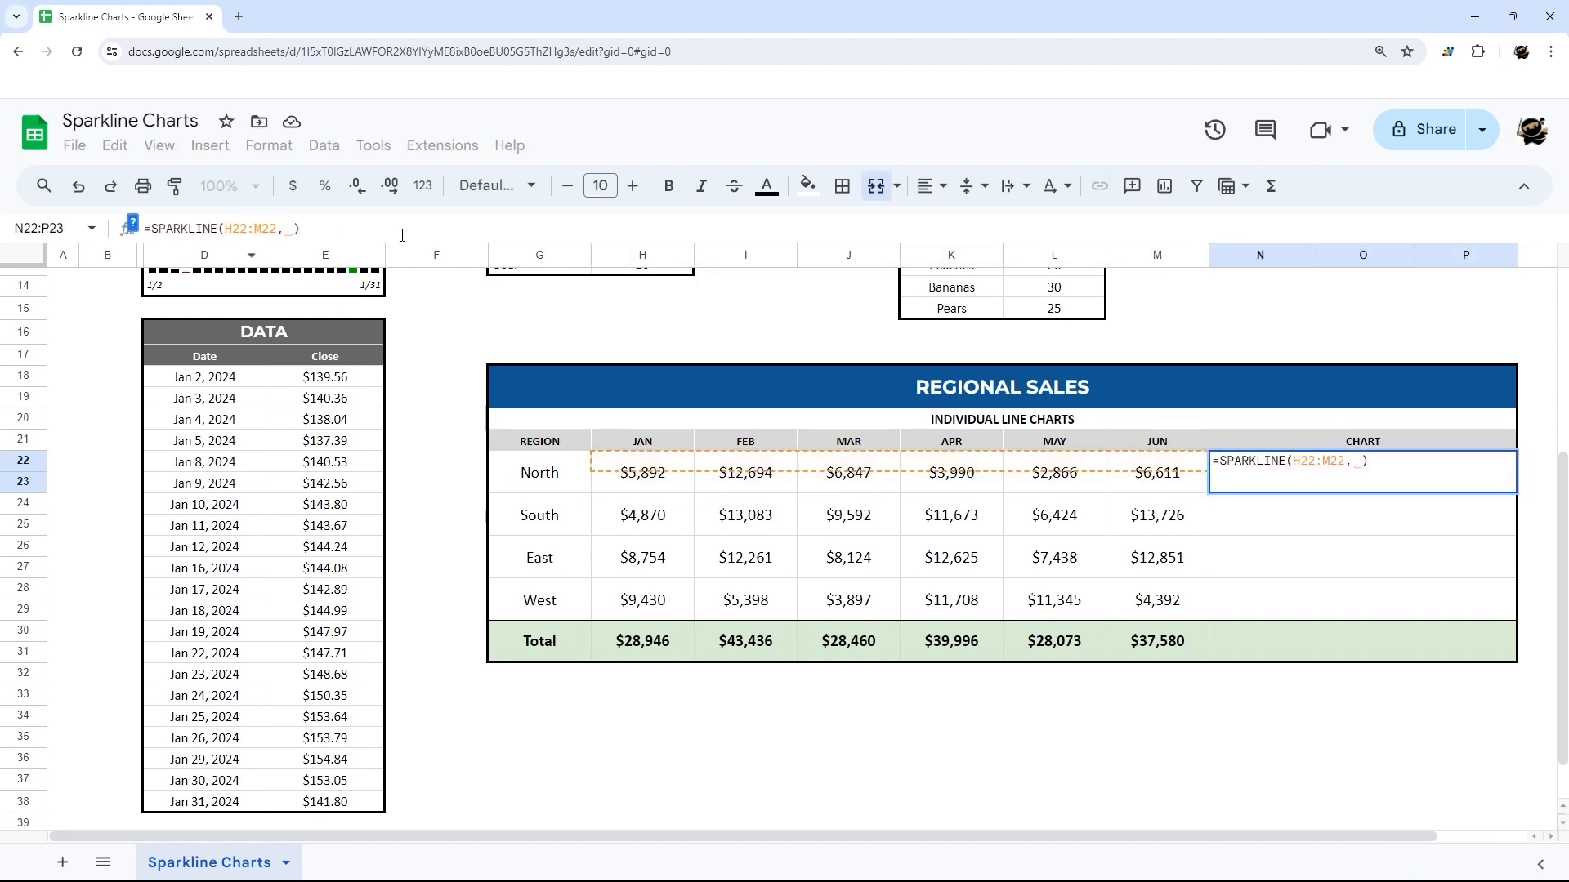
pyautogui.write(',{')
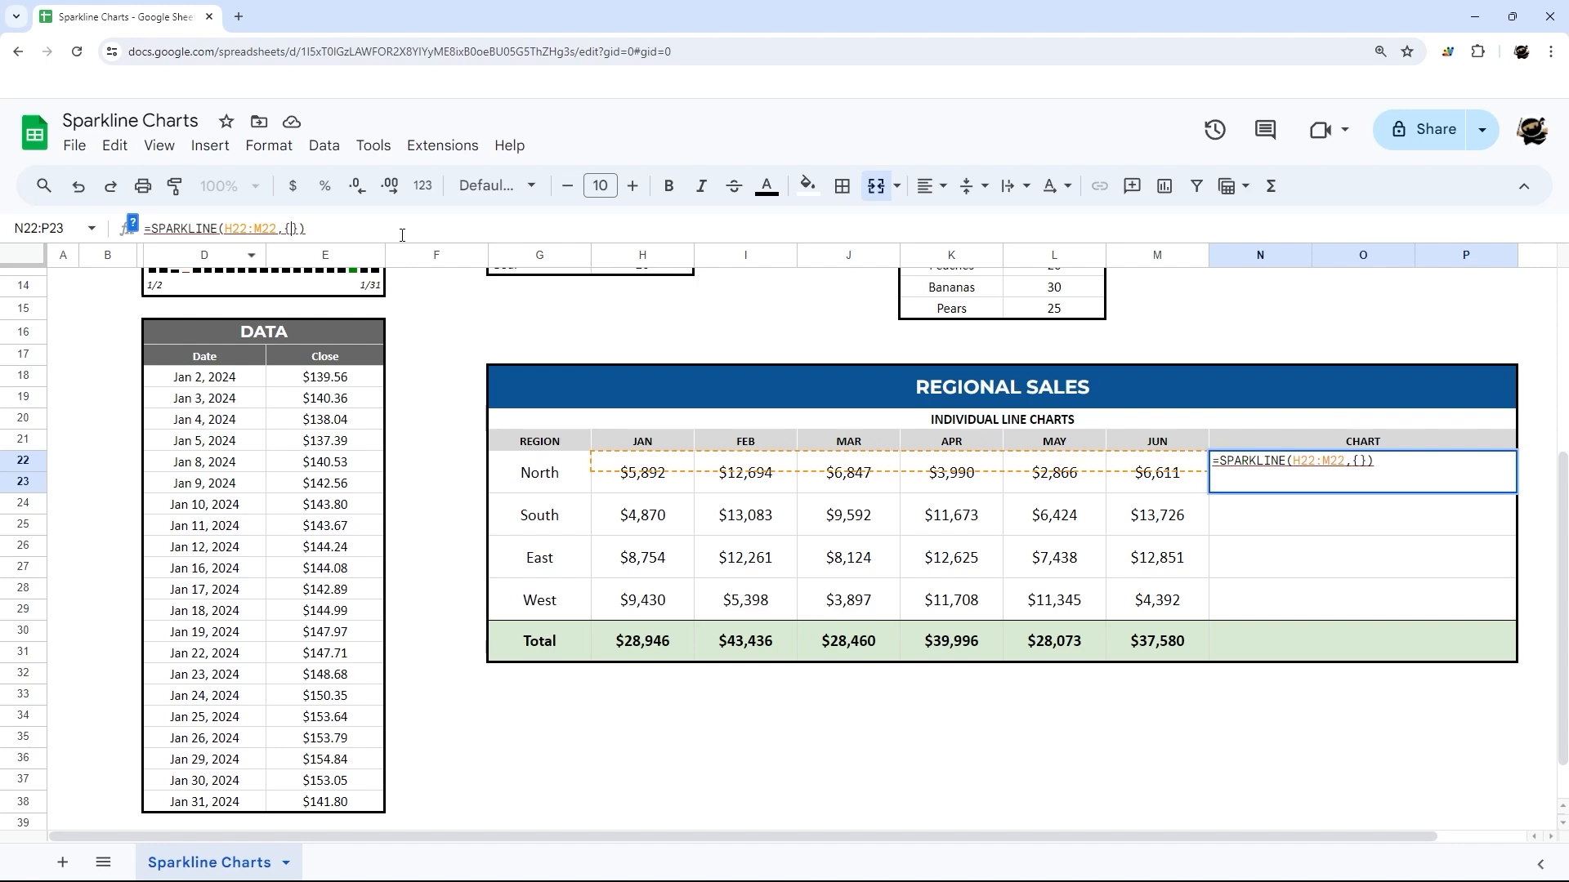
pyautogui.write('"chj')
pyautogui.write('rttype')
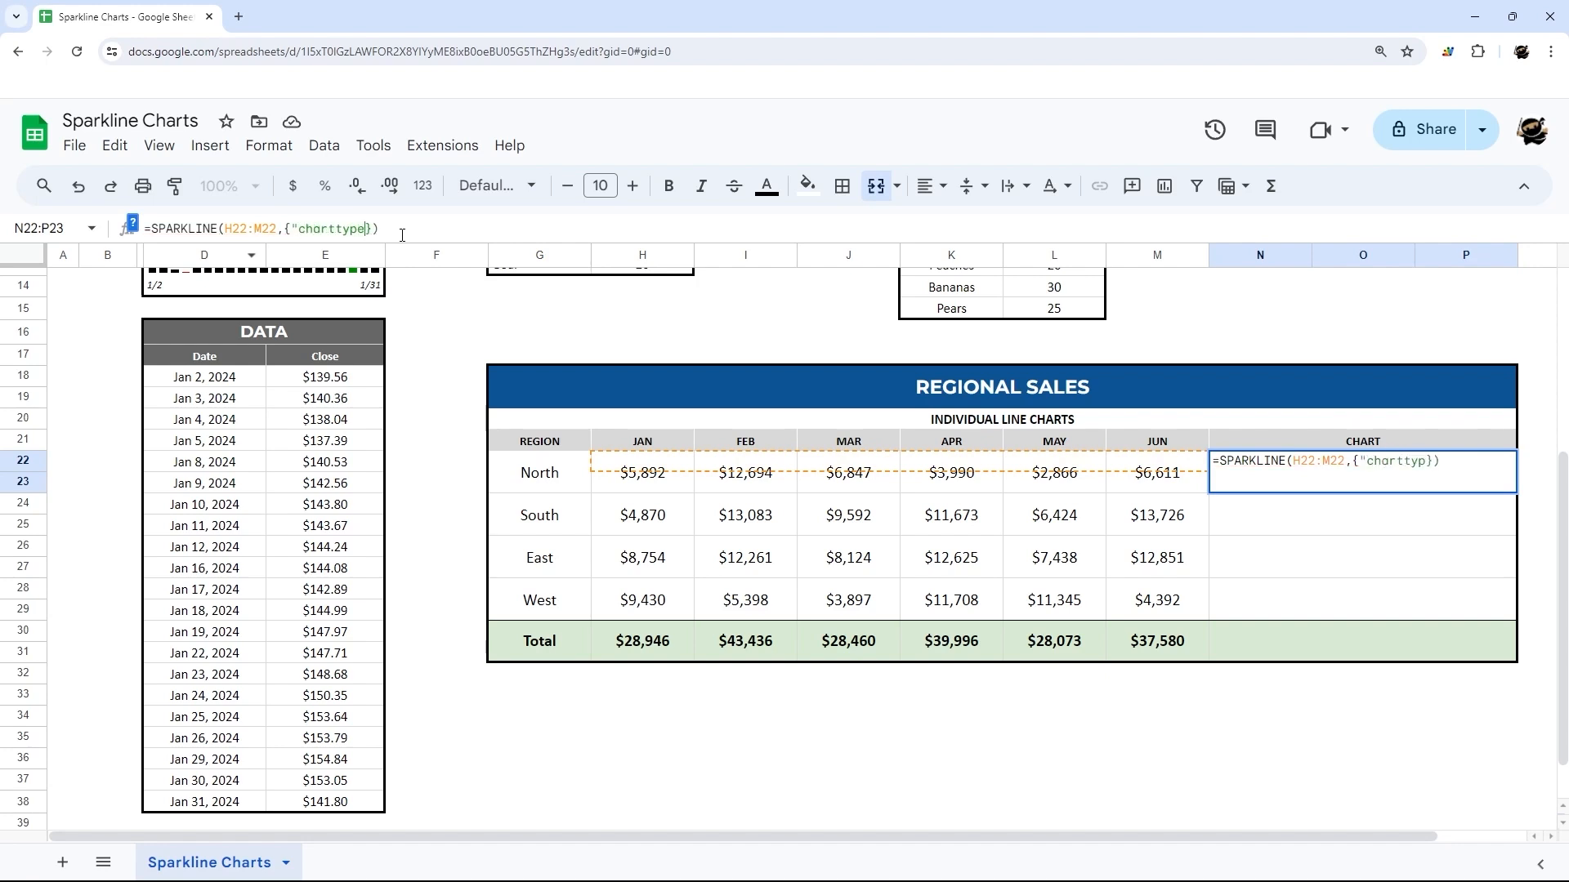
pyautogui.write('","line";"color"')
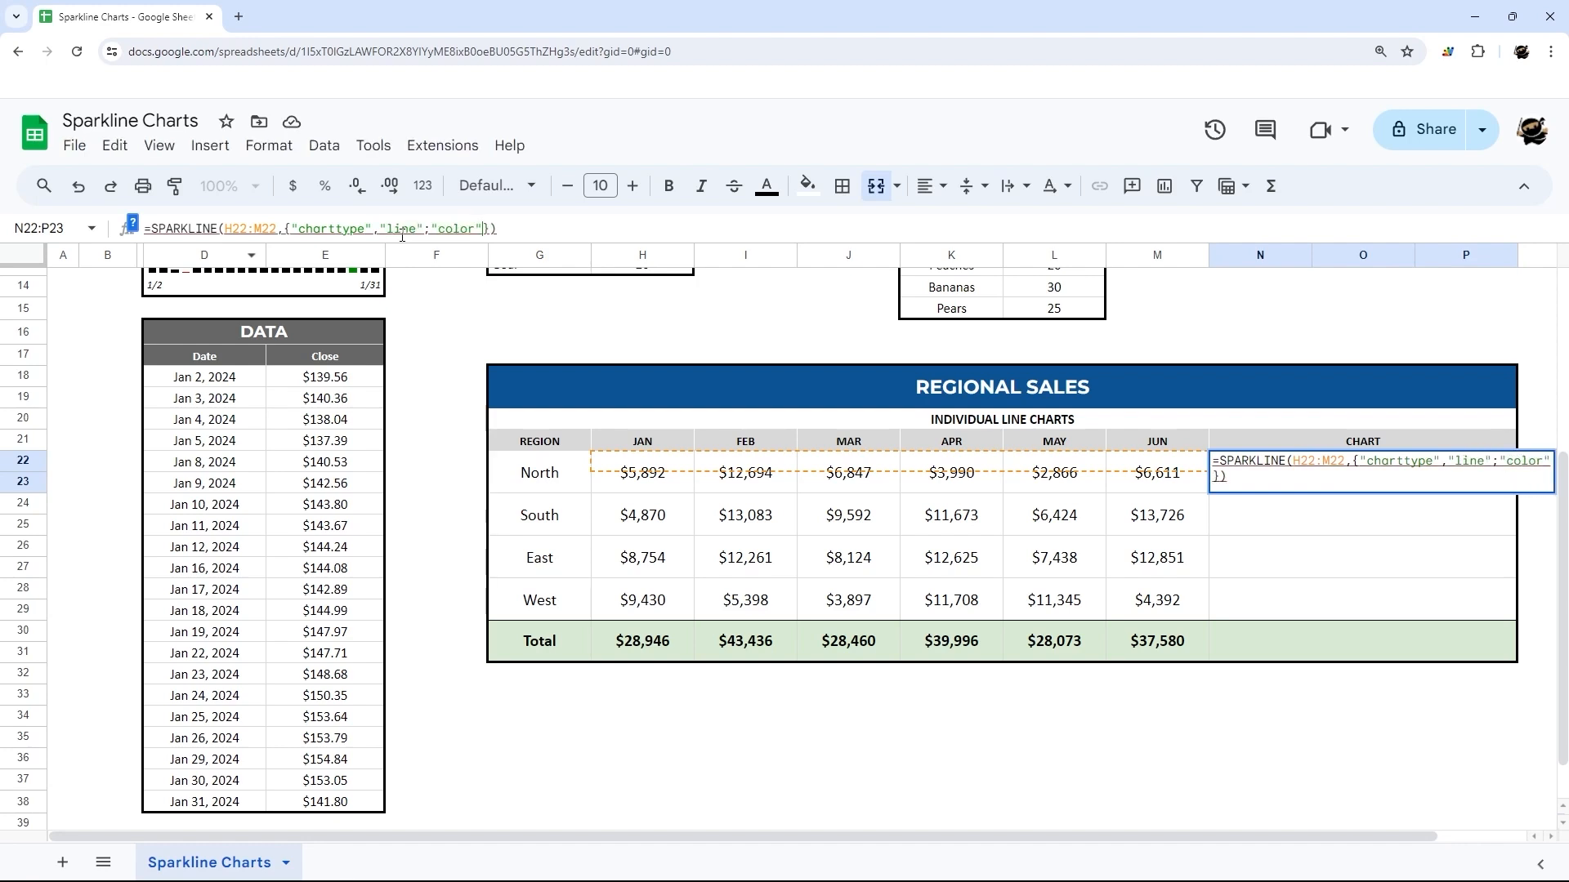
pyautogui.write(',"green')
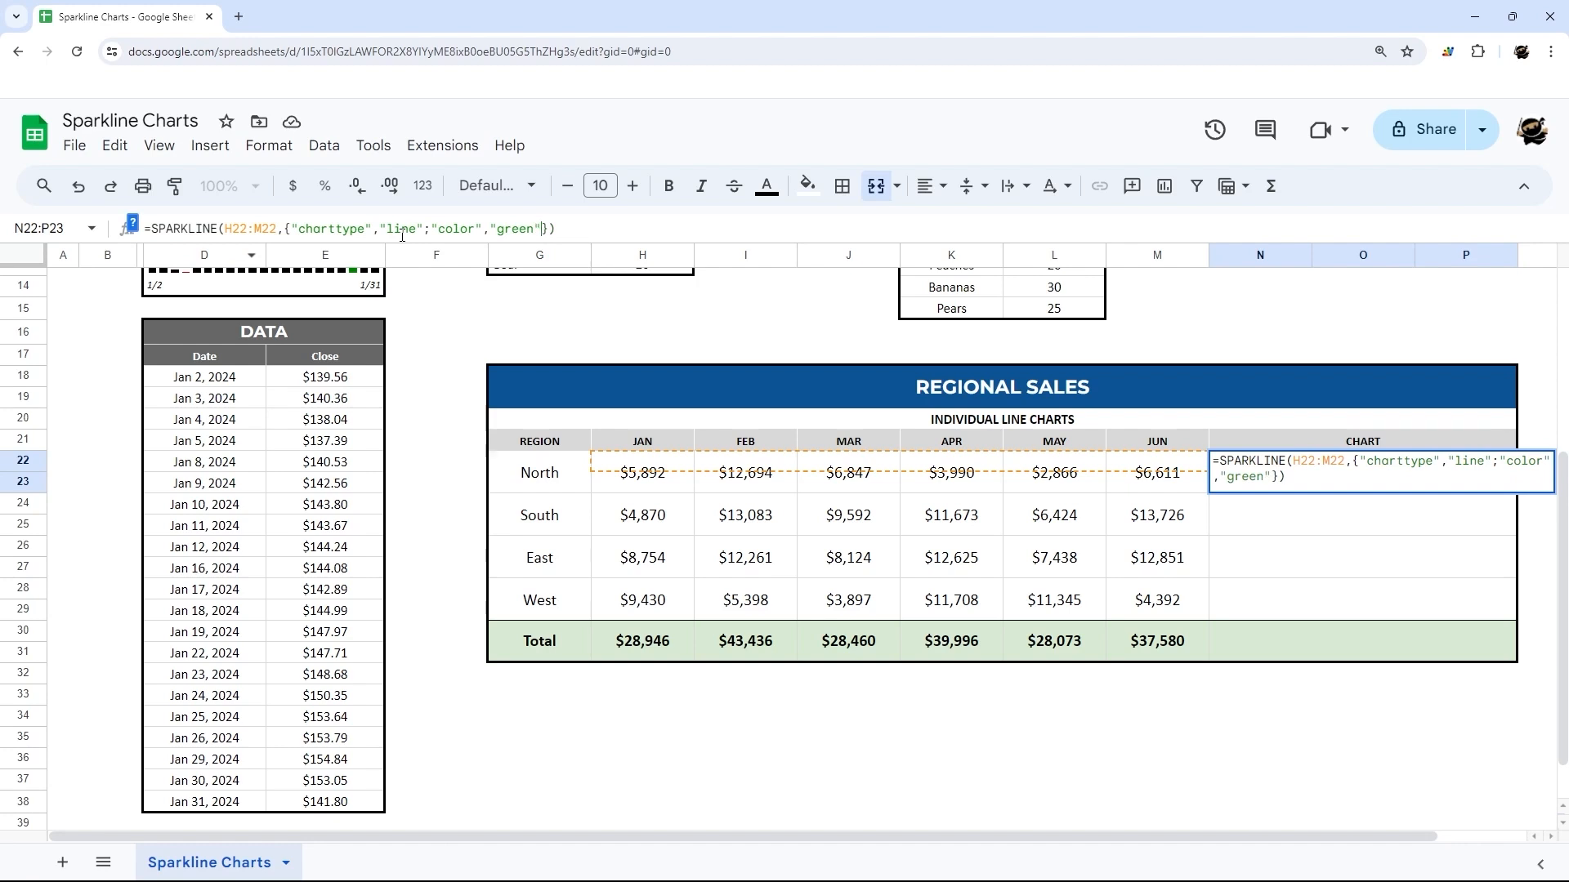
pyautogui.write('";"linewidth",2')
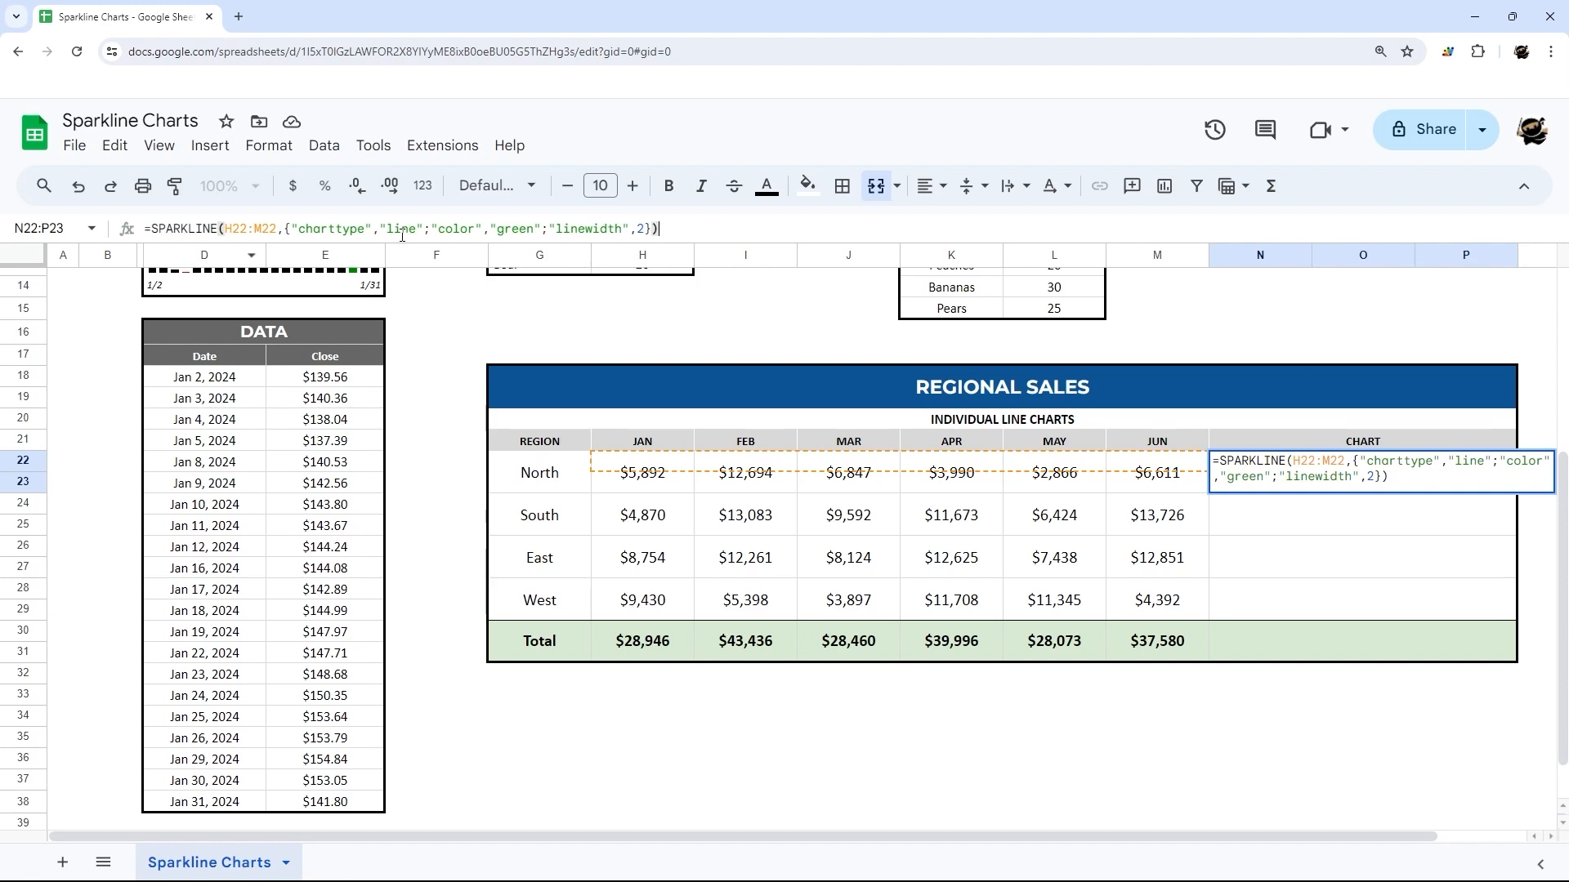
pyautogui.press('Return')
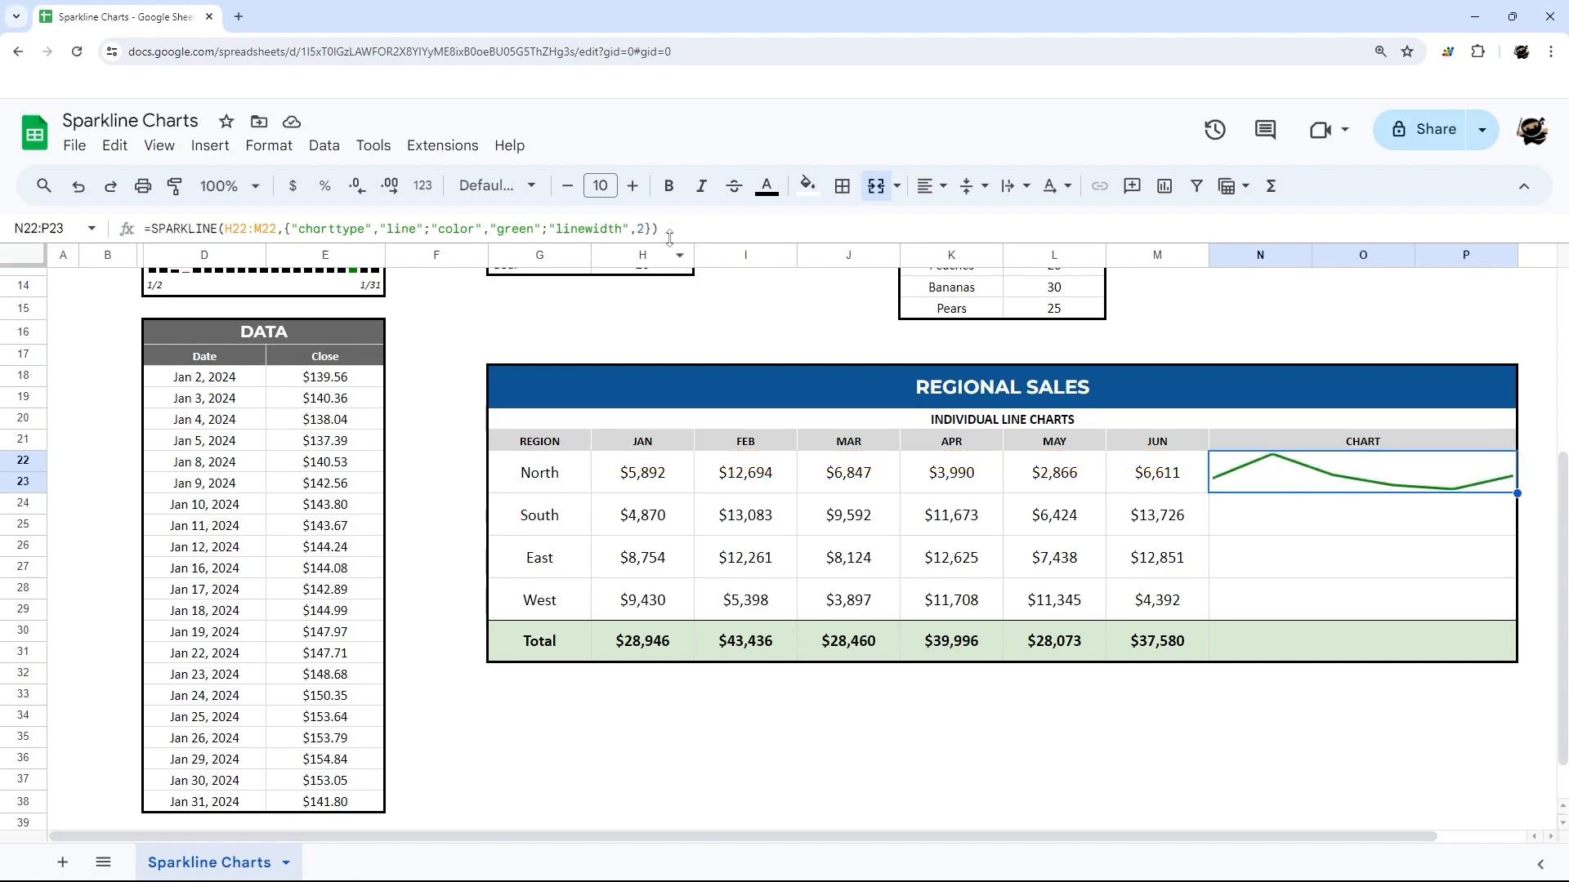
# - Try line widths of 4 and 5 on the North sparkline and return it to 2
pyautogui.click(643, 230)
pyautogui.press('BackSpace')
pyautogui.write('4')
pyautogui.press('Return')
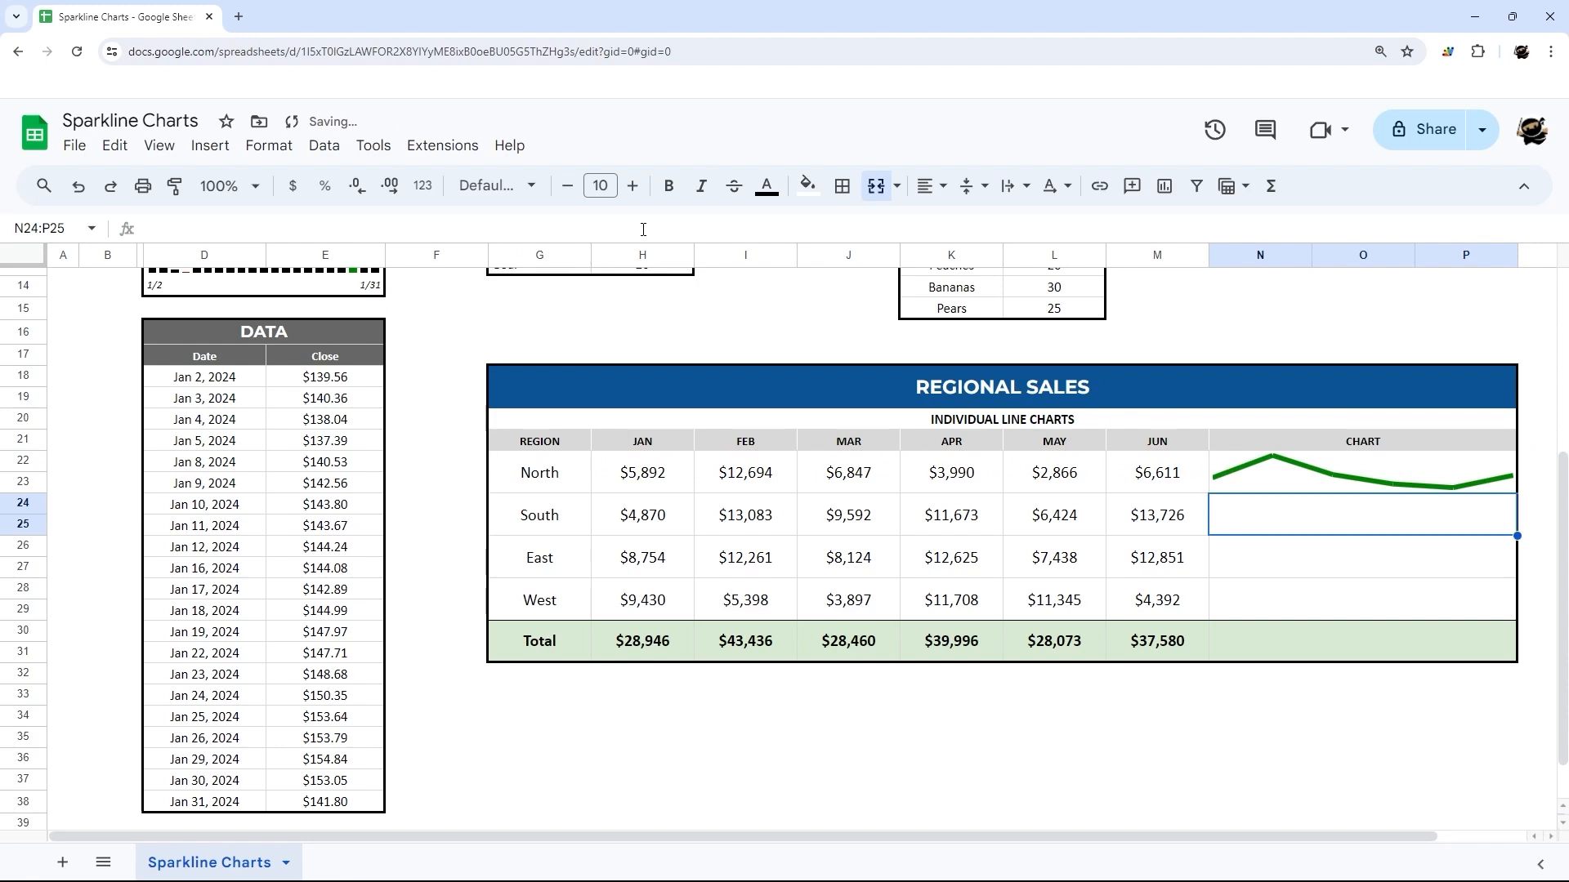
pyautogui.click(1457, 489)
pyautogui.click(640, 229)
pyautogui.press('BackSpace')
pyautogui.write('5')
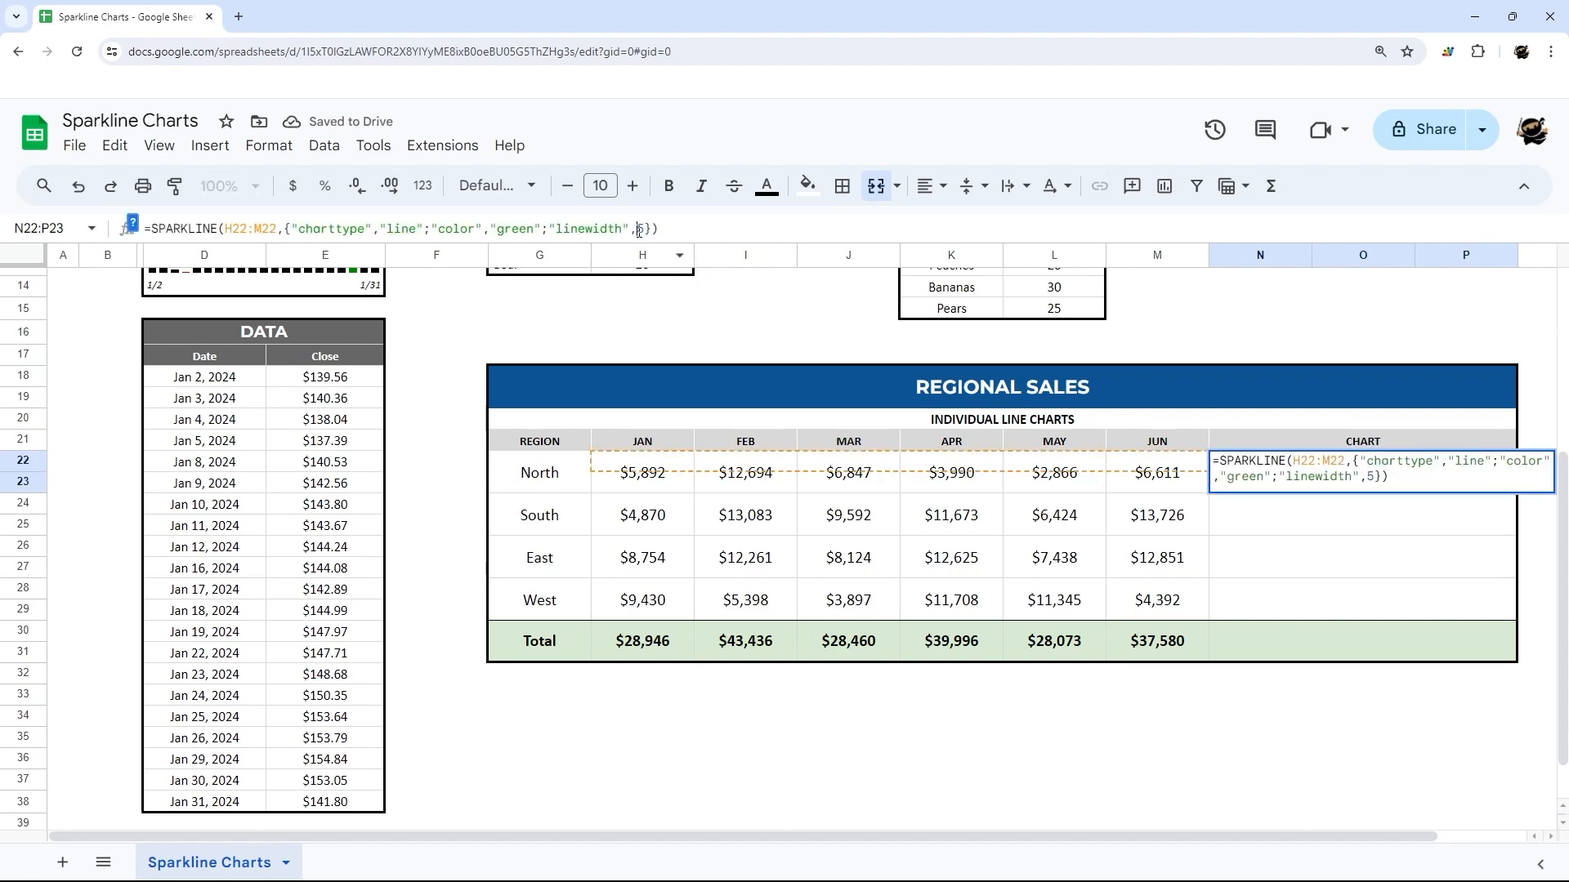
pyautogui.press('Return')
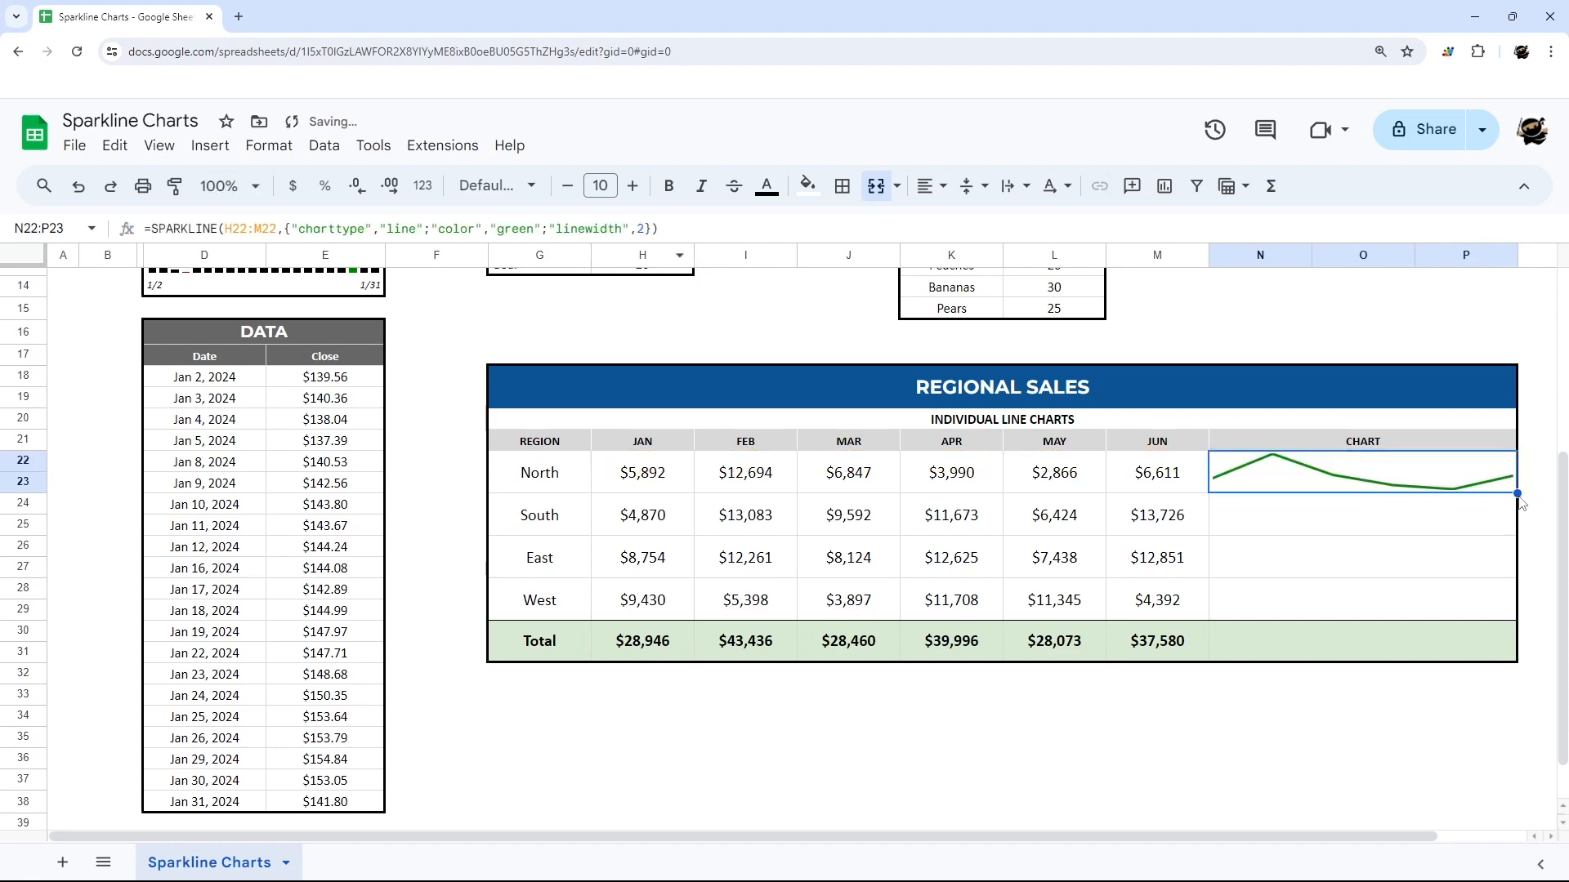
# - Fill the North sparkline down through the West row and check the copied formulas' data ranges
pyautogui.moveTo(1517, 493); pyautogui.dragTo(1434, 610)
pyautogui.click(1281, 519)
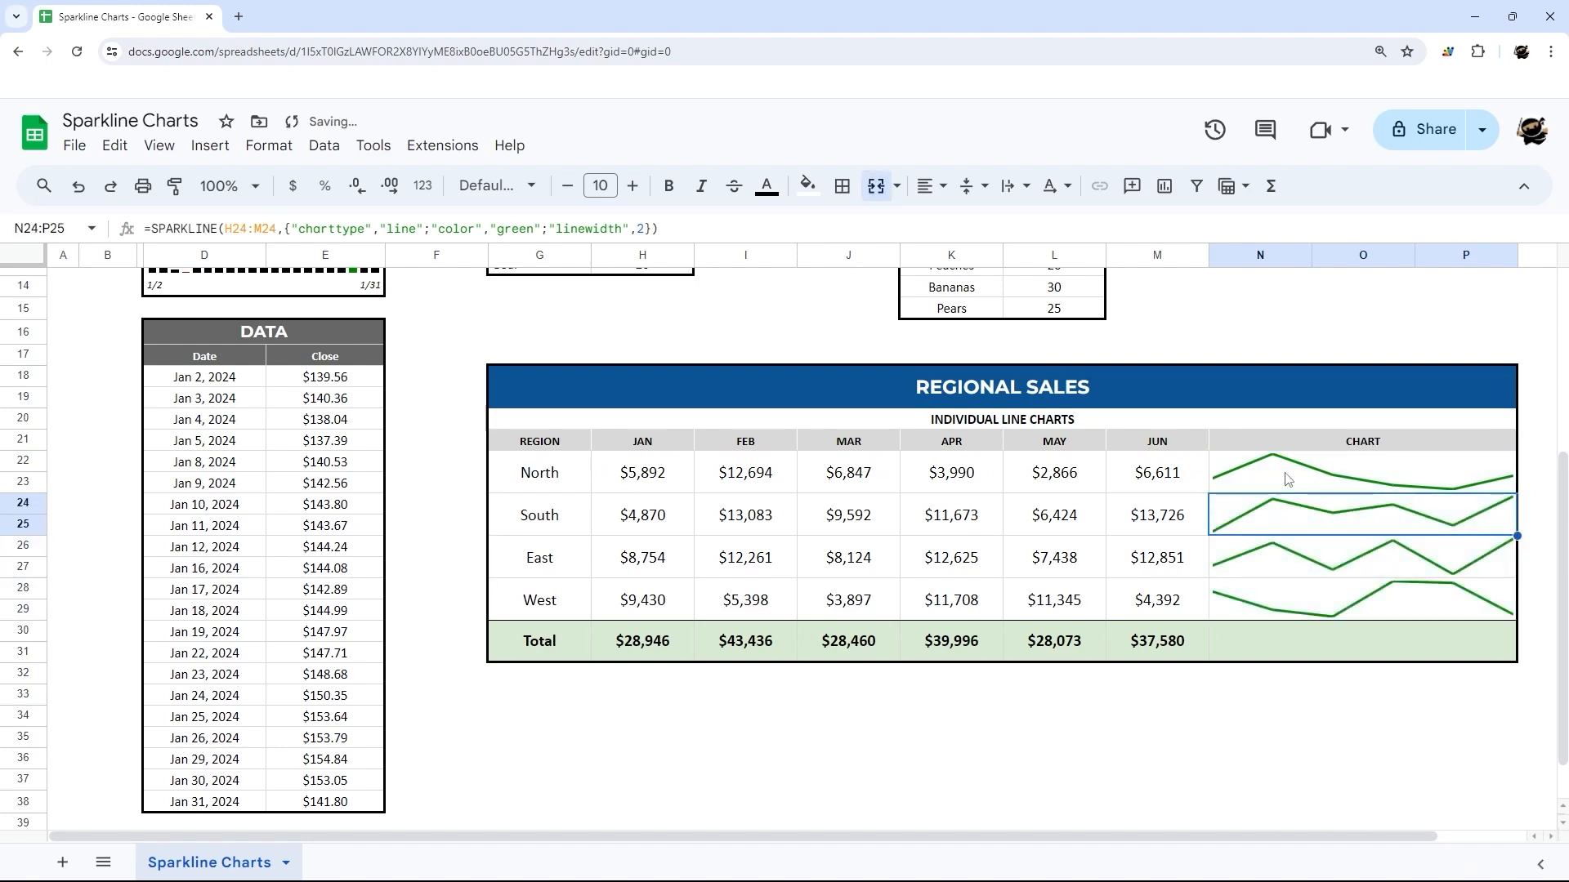
pyautogui.click(1295, 564)
pyautogui.click(1300, 615)
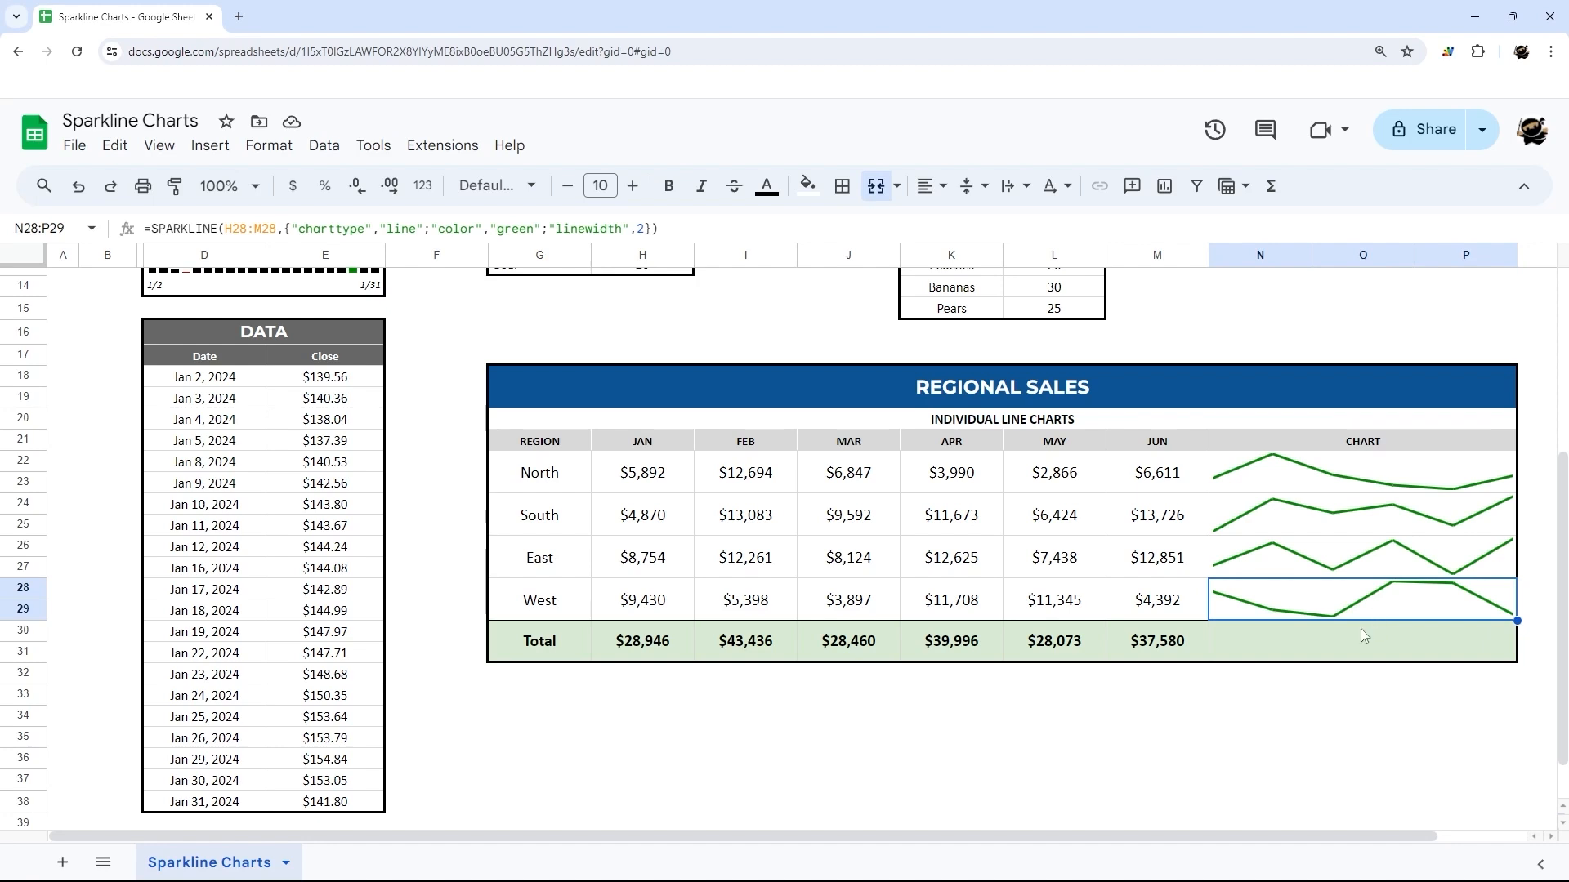
pyautogui.click(1481, 670)
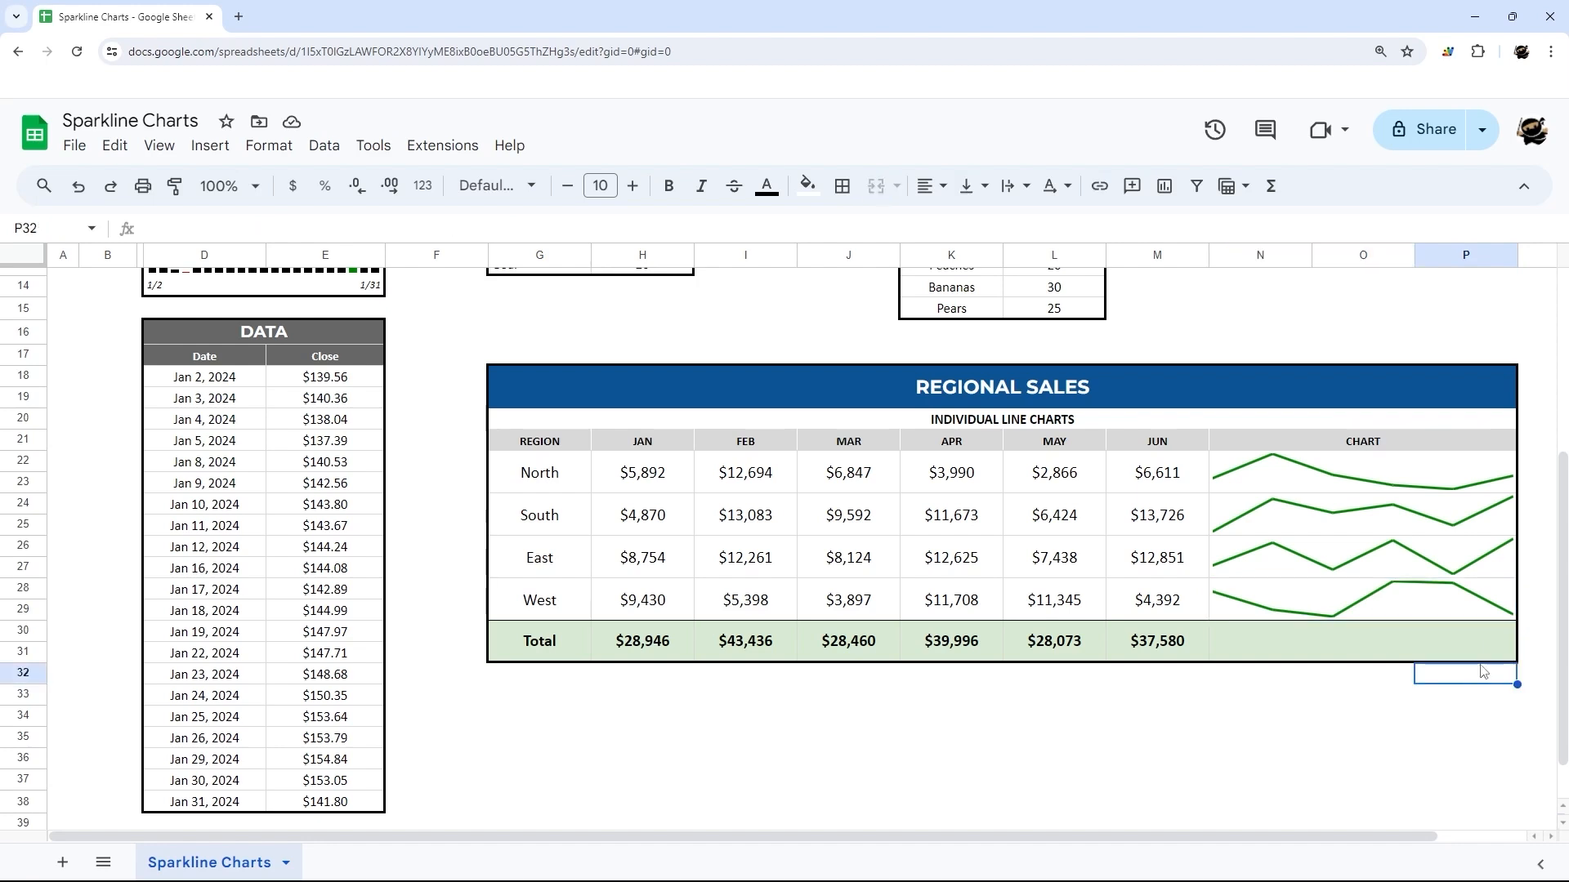
# - Copy the West sparkline and paste only its formula into the Total row's chart cell
pyautogui.click(1440, 611)
pyautogui.rightClick(1434, 611)
pyautogui.click(1487, 238)
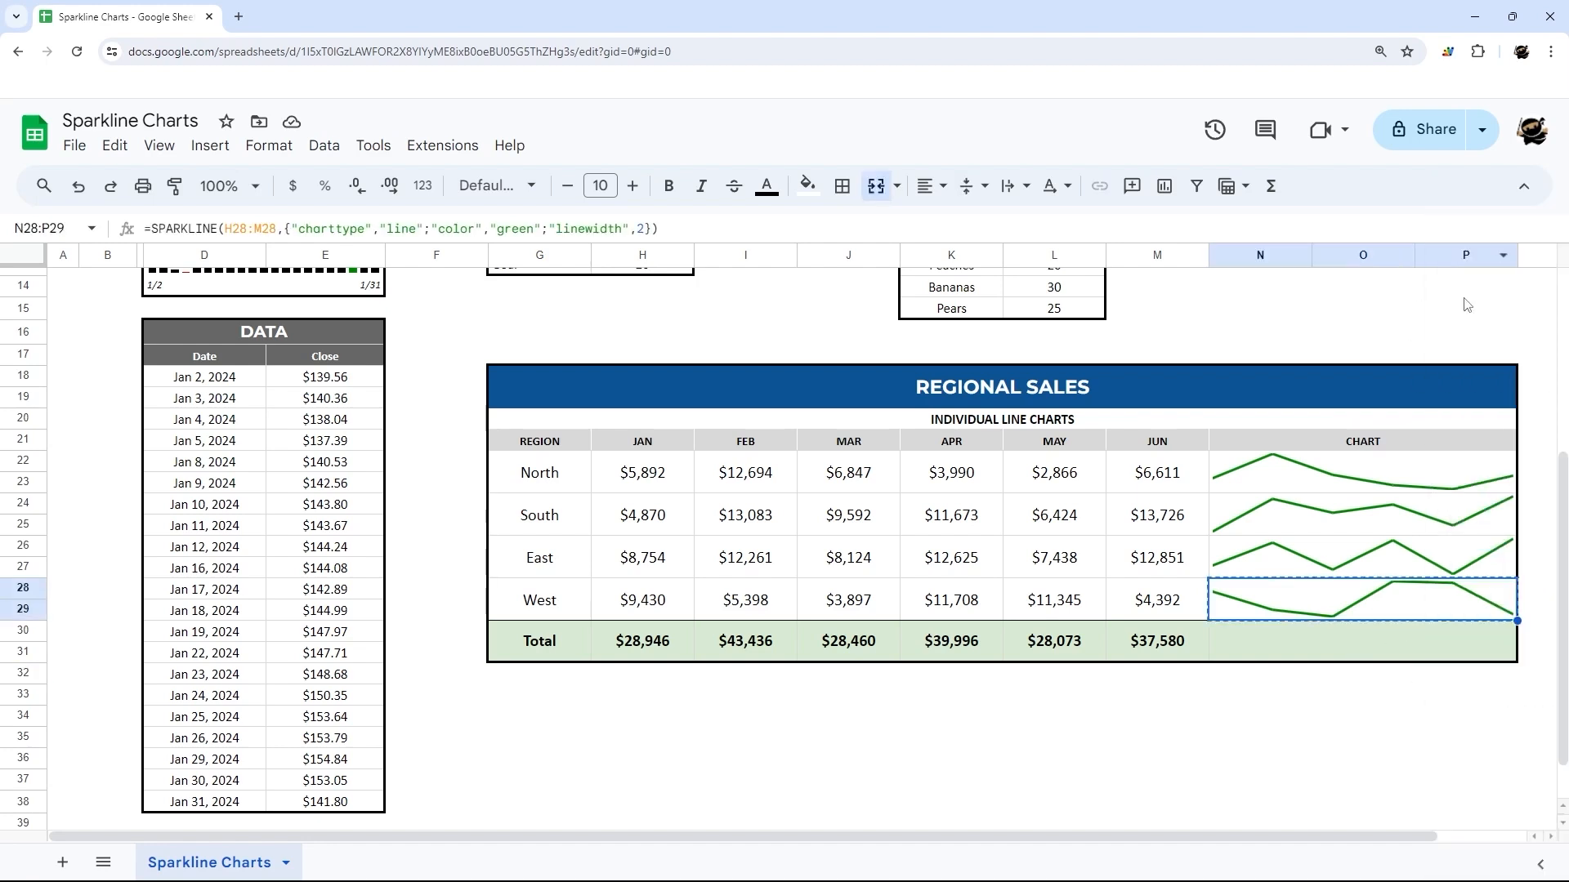
pyautogui.rightClick(1355, 638)
pyautogui.moveTo(1431, 311)
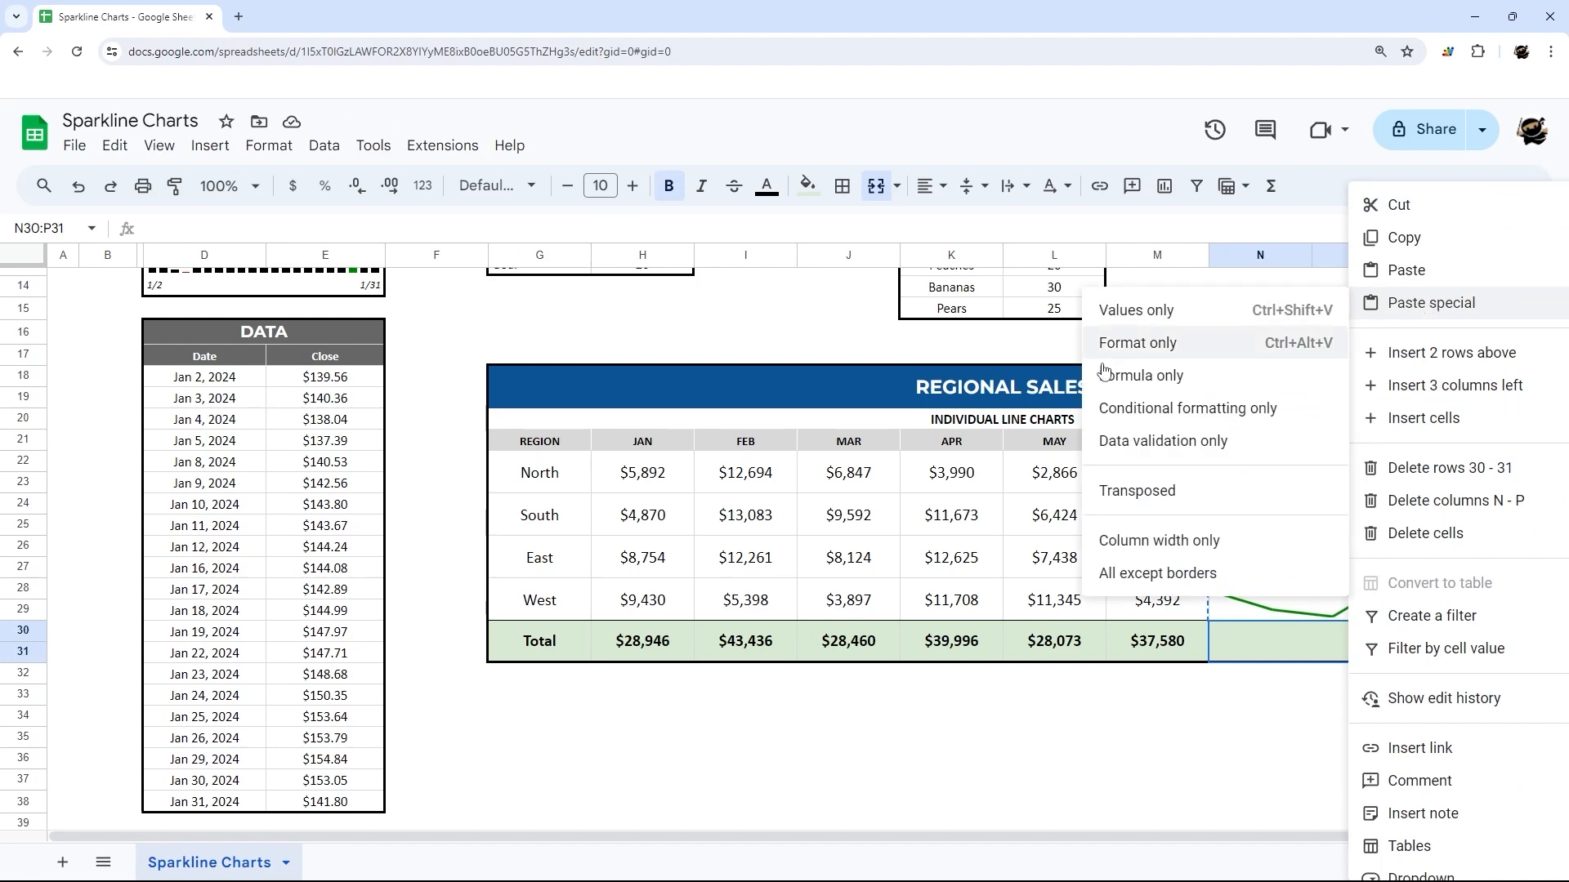
pyautogui.click(1127, 378)
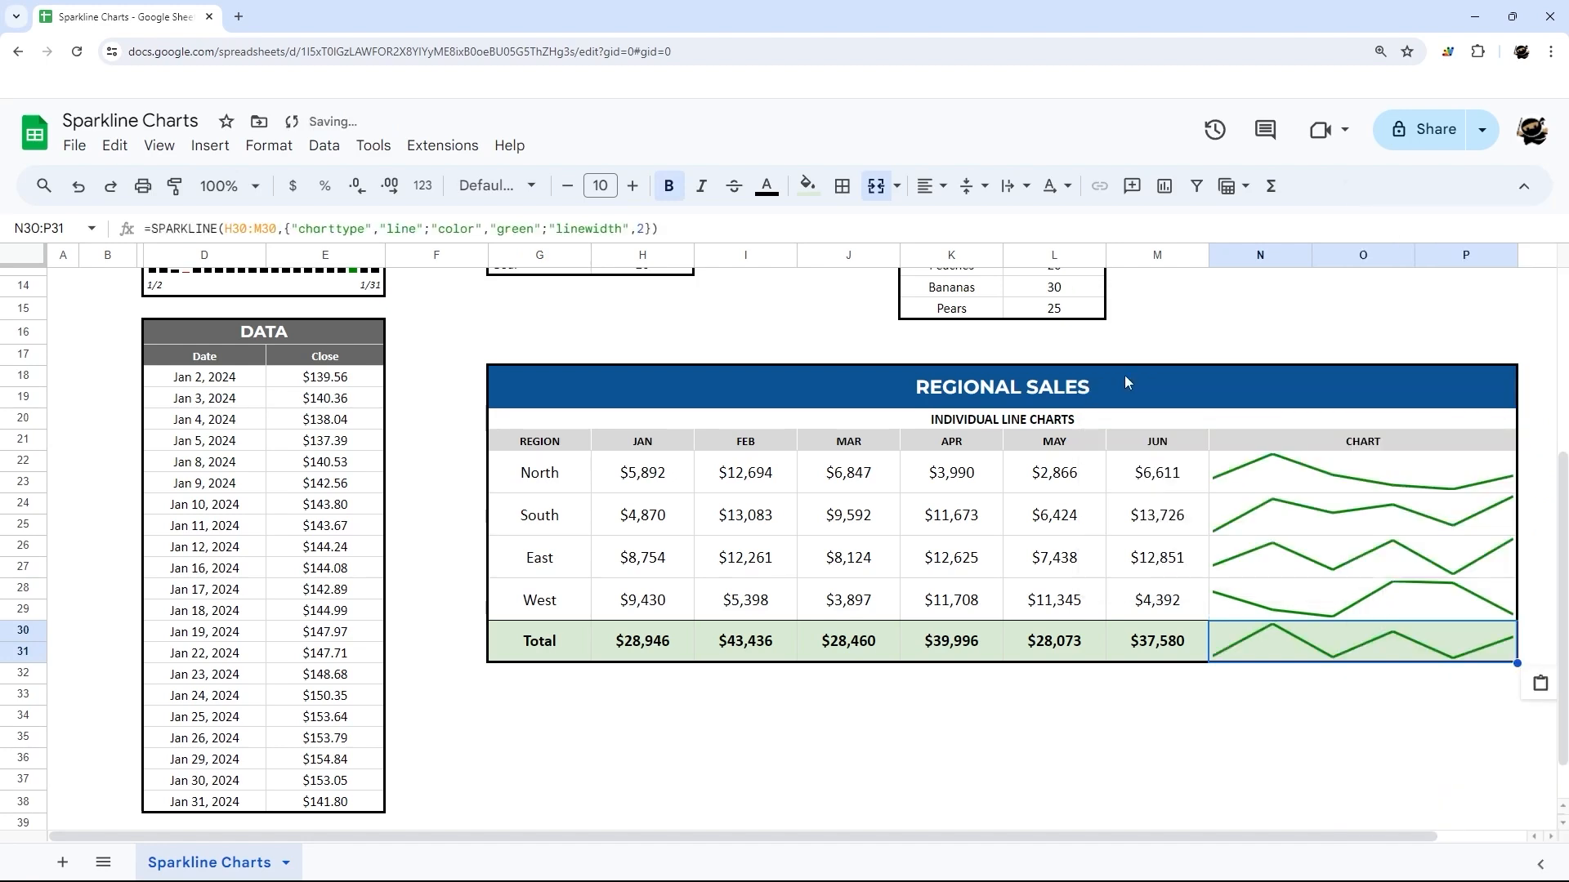
# - Set the Total sparkline's line width to 3
pyautogui.click(641, 232)
pyautogui.write('3')
pyautogui.press('Return')
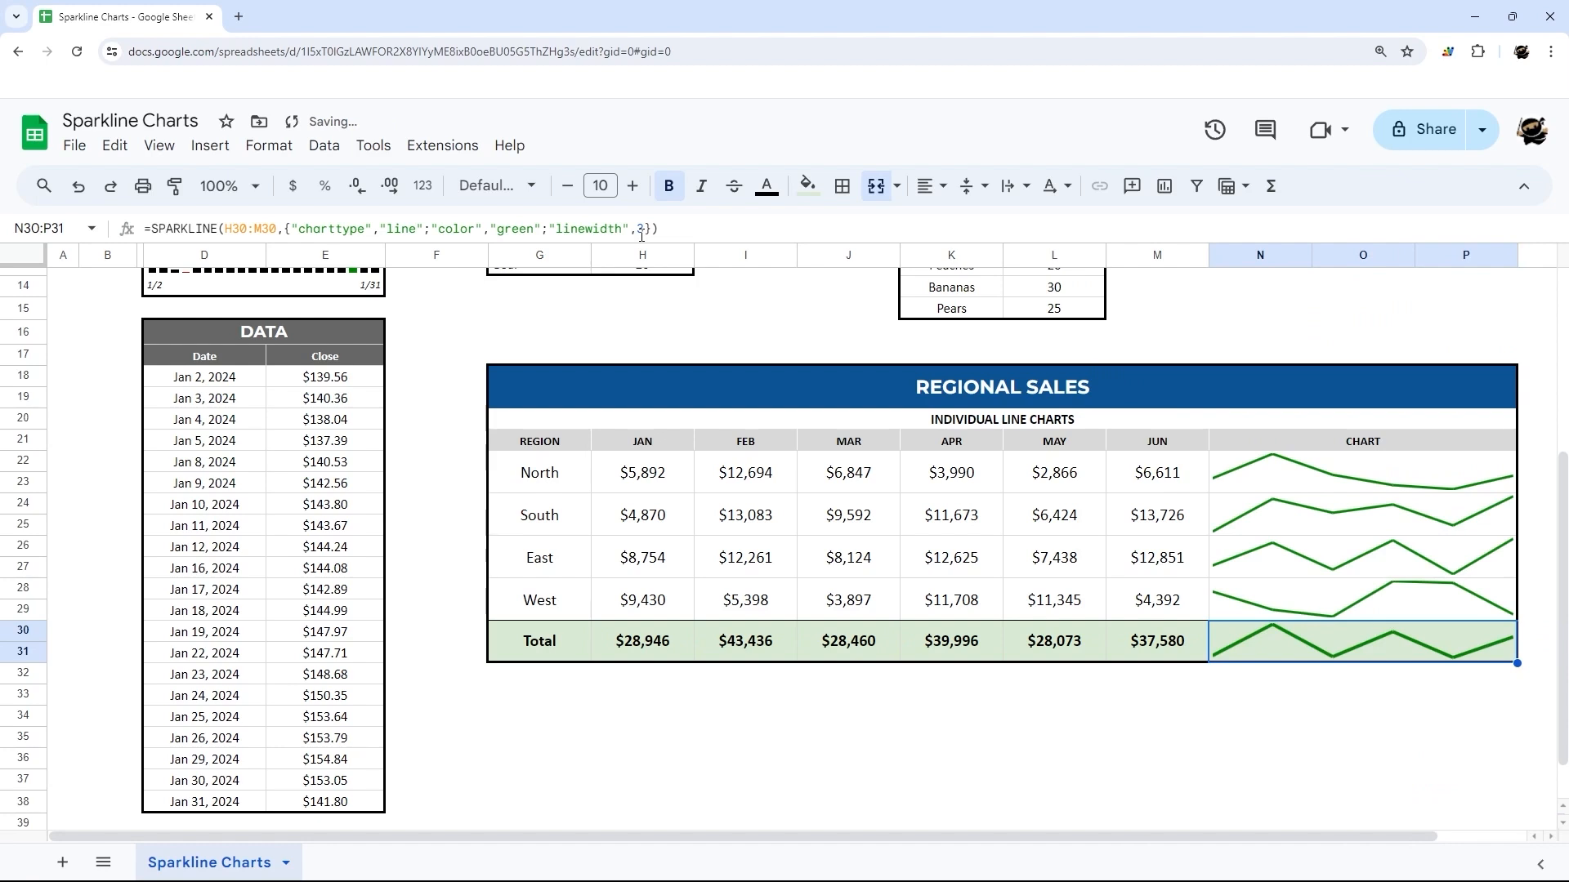
pyautogui.click(1339, 710)
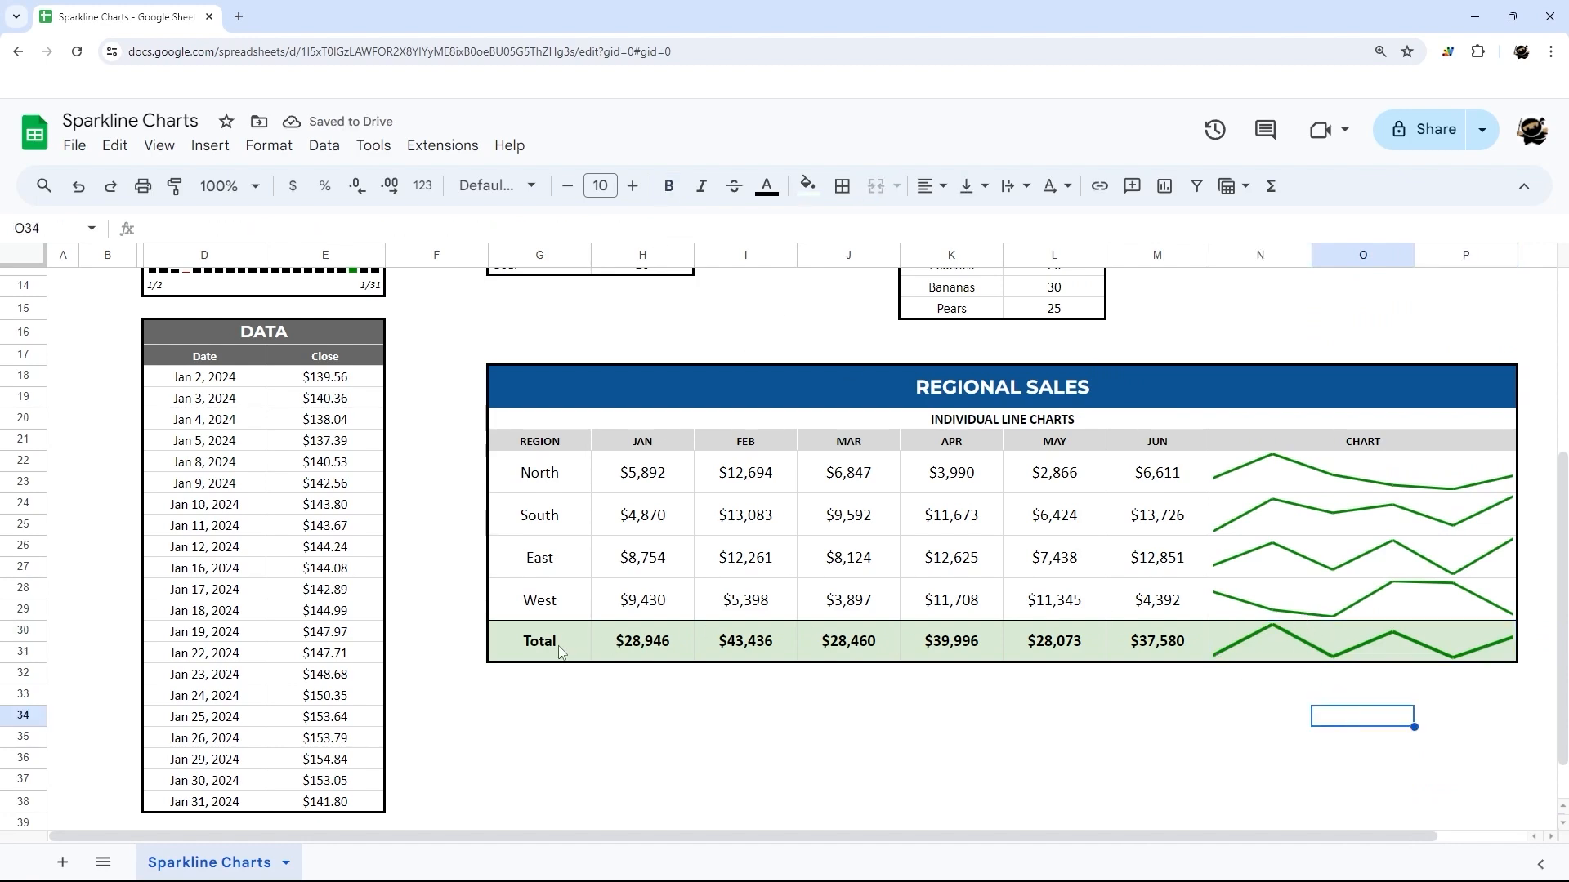
# - Review the Total row and the four regions' monthly values against their sparklines in the Regional Sales table
pyautogui.moveTo(560, 651); pyautogui.dragTo(1390, 643)
pyautogui.click(1362, 694)
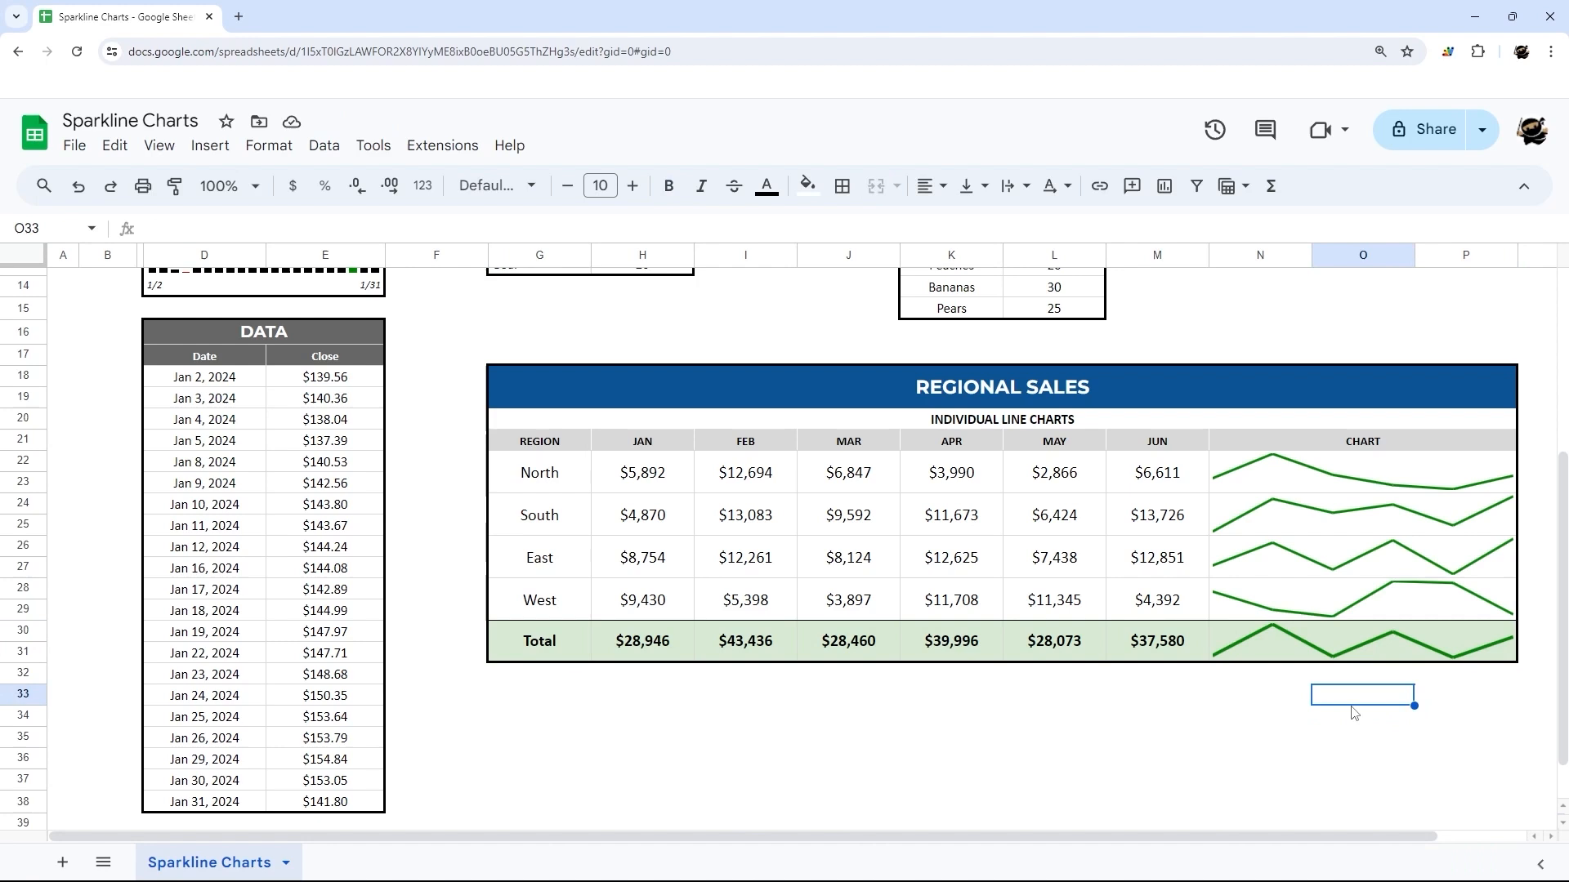
pyautogui.click(1362, 493)
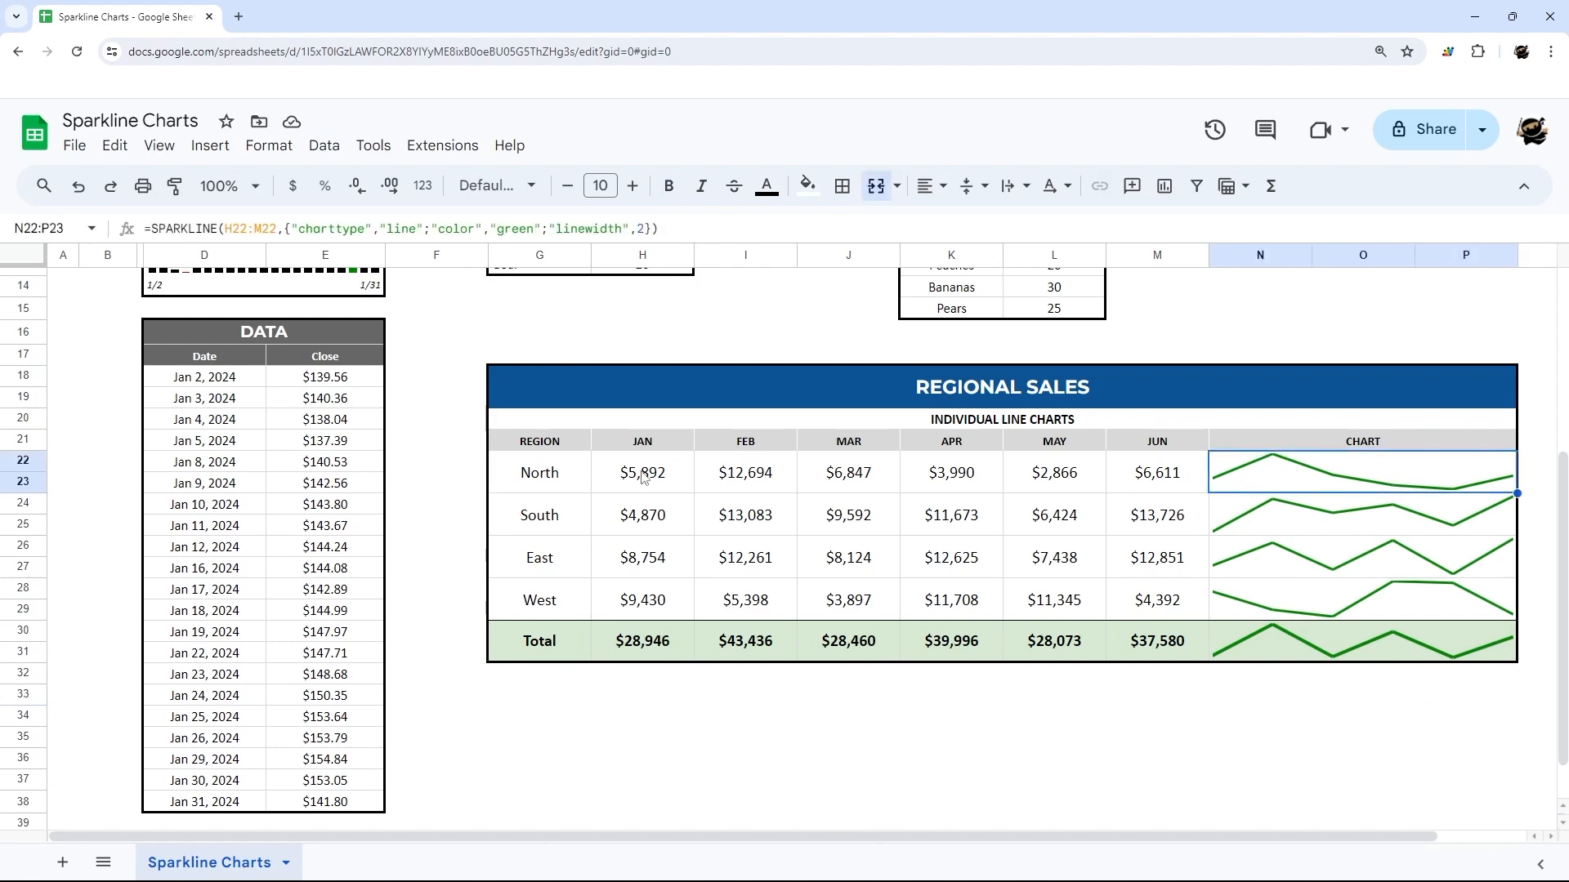
pyautogui.moveTo(634, 474); pyautogui.dragTo(1348, 612)
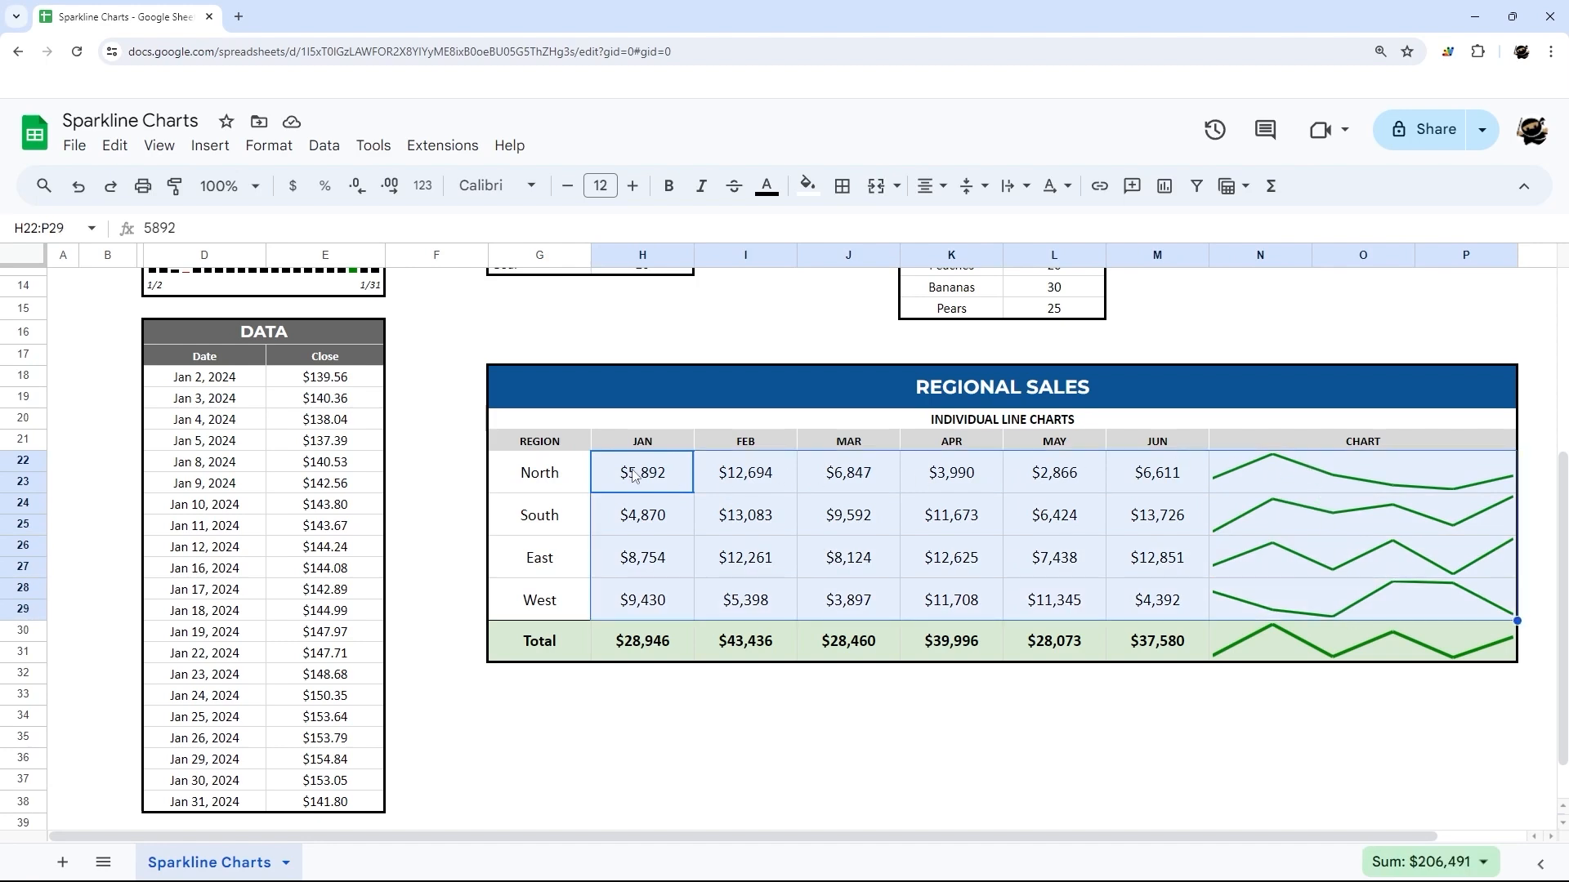
pyautogui.click(554, 478)
pyautogui.moveTo(556, 521); pyautogui.dragTo(1405, 615)
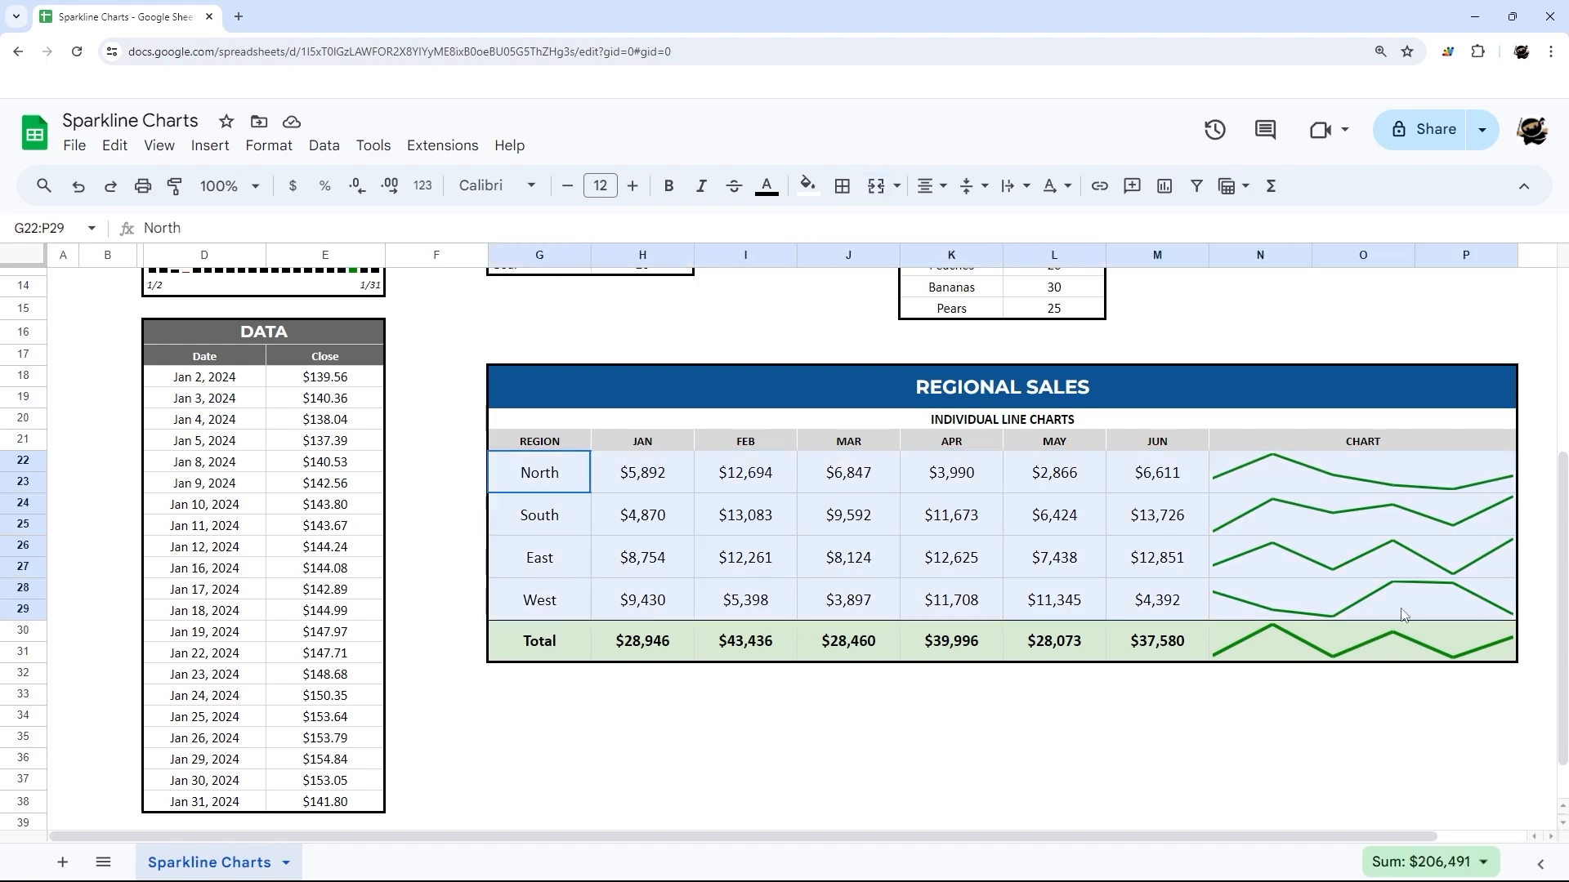
pyautogui.click(1378, 699)
pyautogui.scroll(5, 1308, 621)
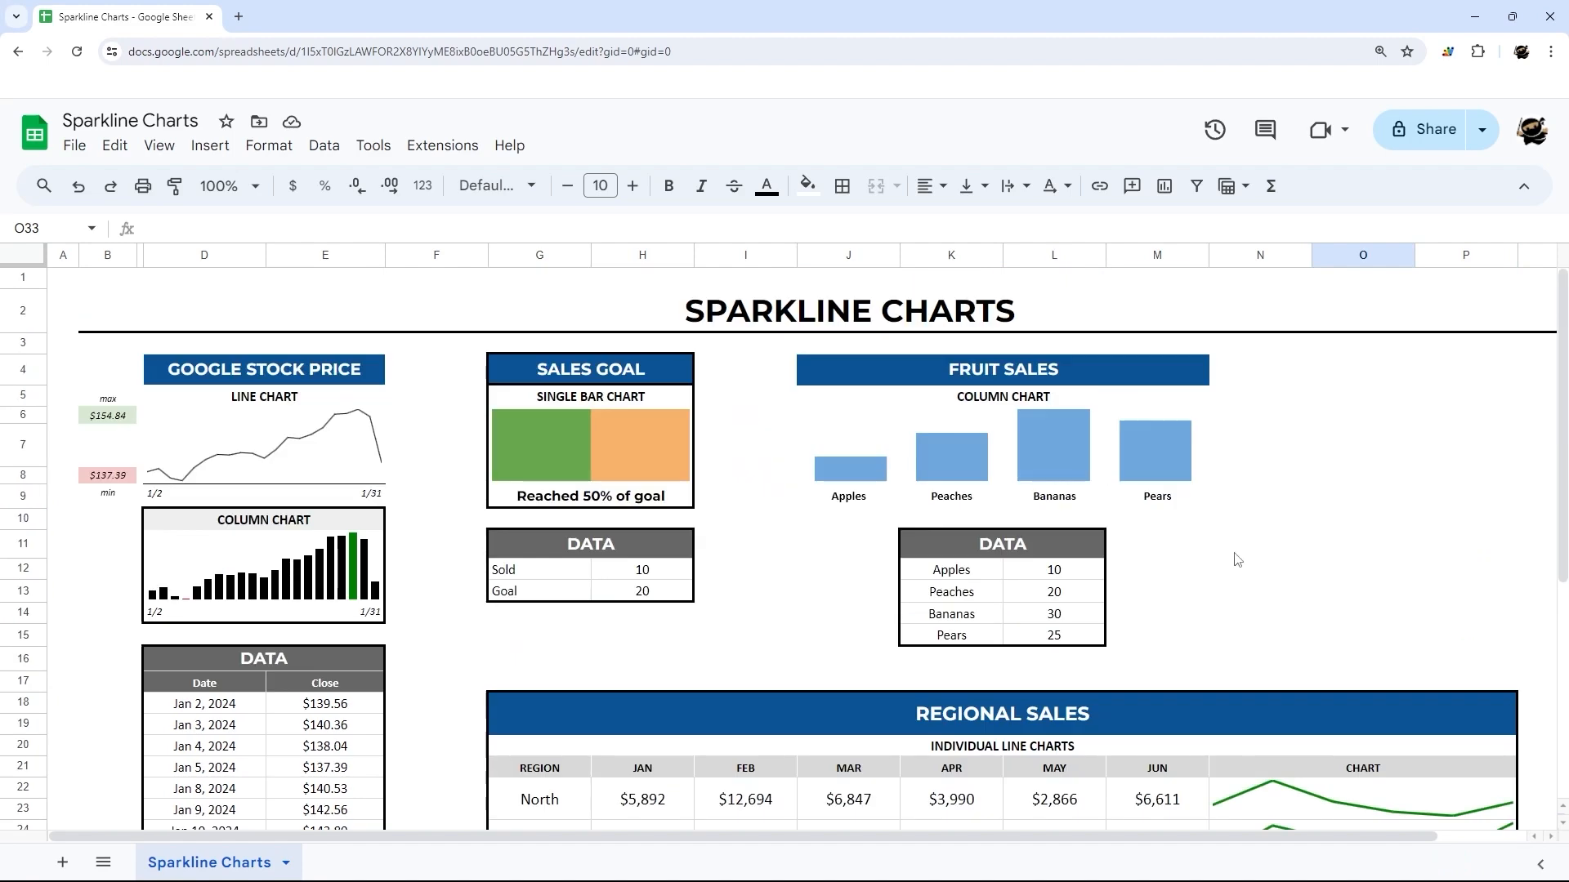